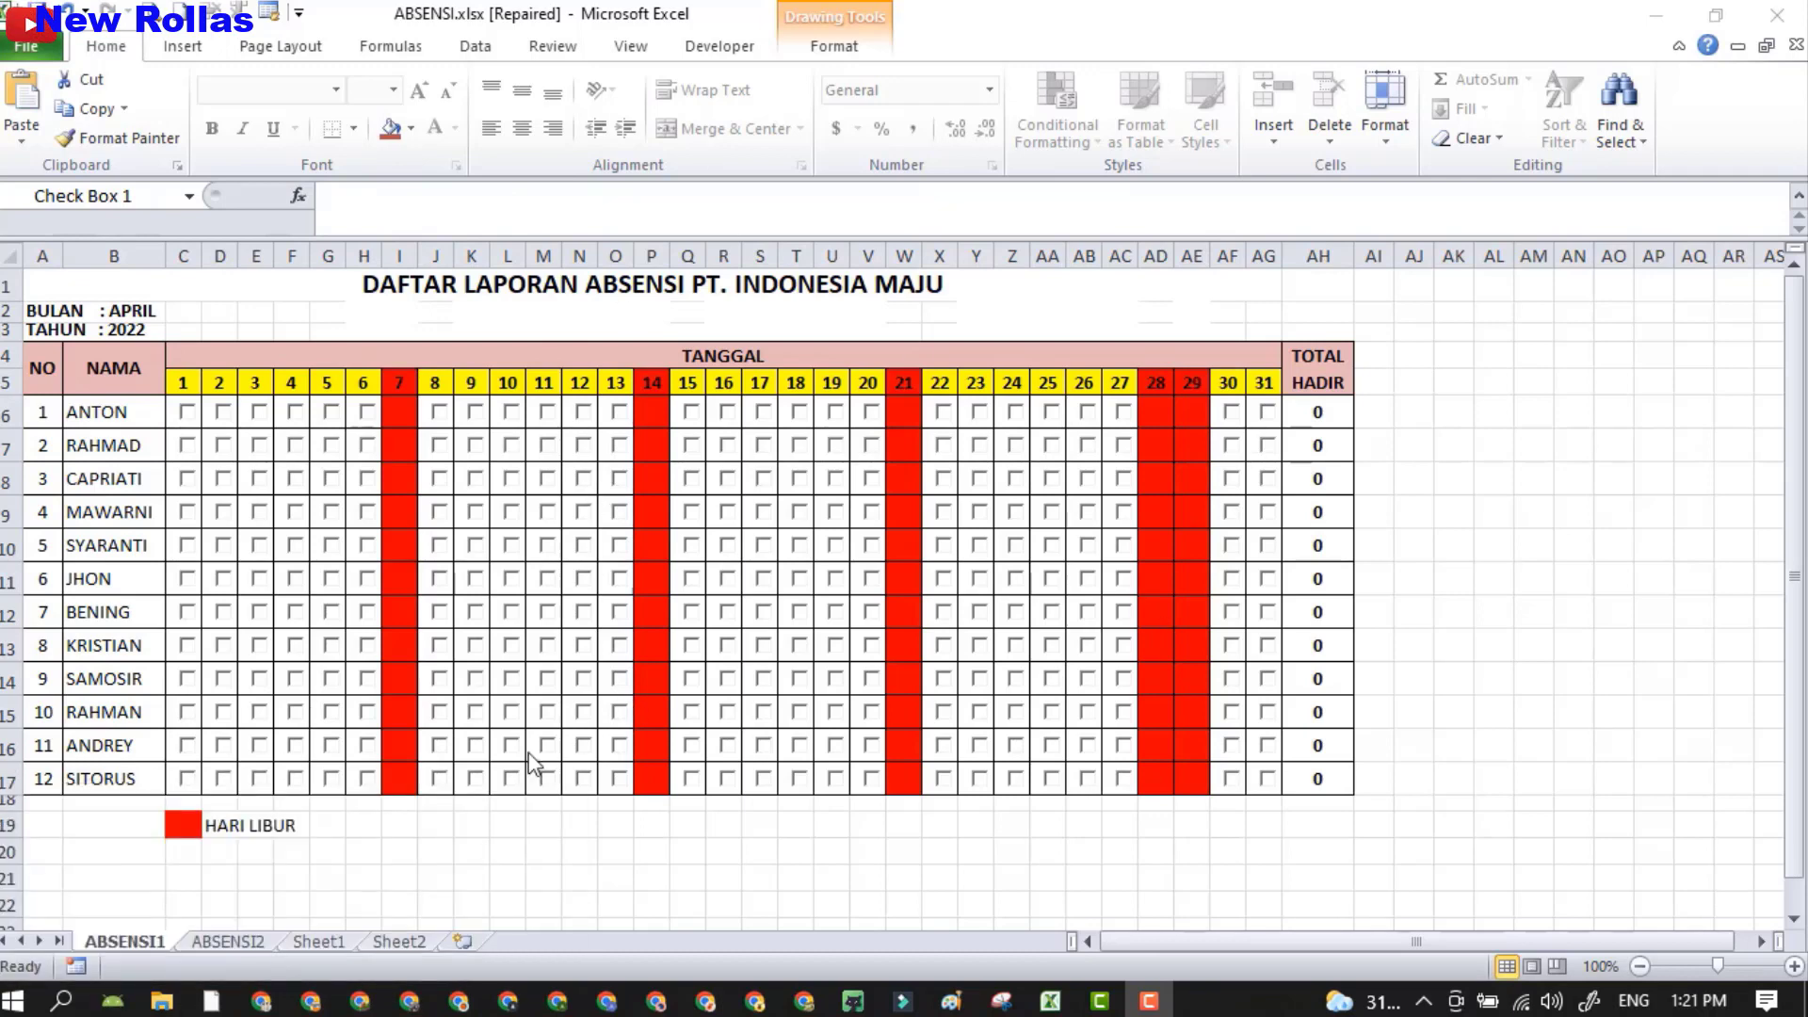
# - Compare the checkbox attendance table on the ABSENSI1 sheet with the matching table on the ABSENSI2 sheet
pyautogui.click(234, 941)
pyautogui.click(122, 941)
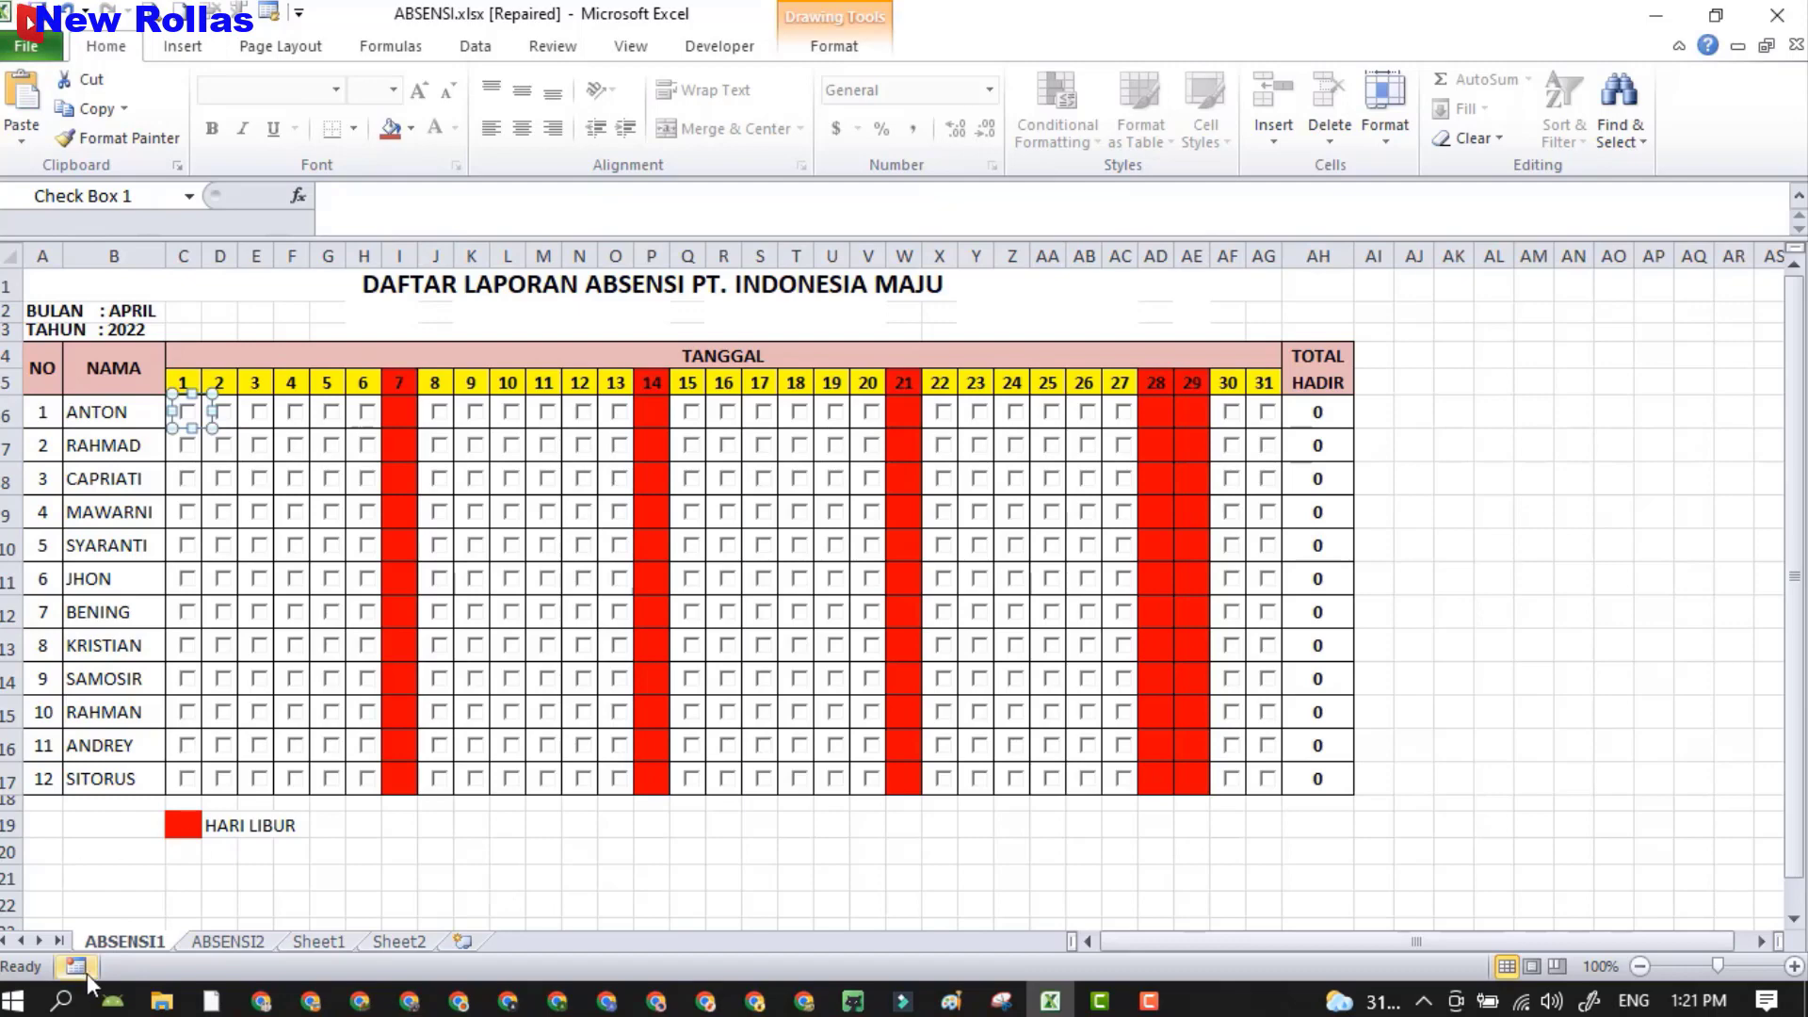
pyautogui.click(229, 941)
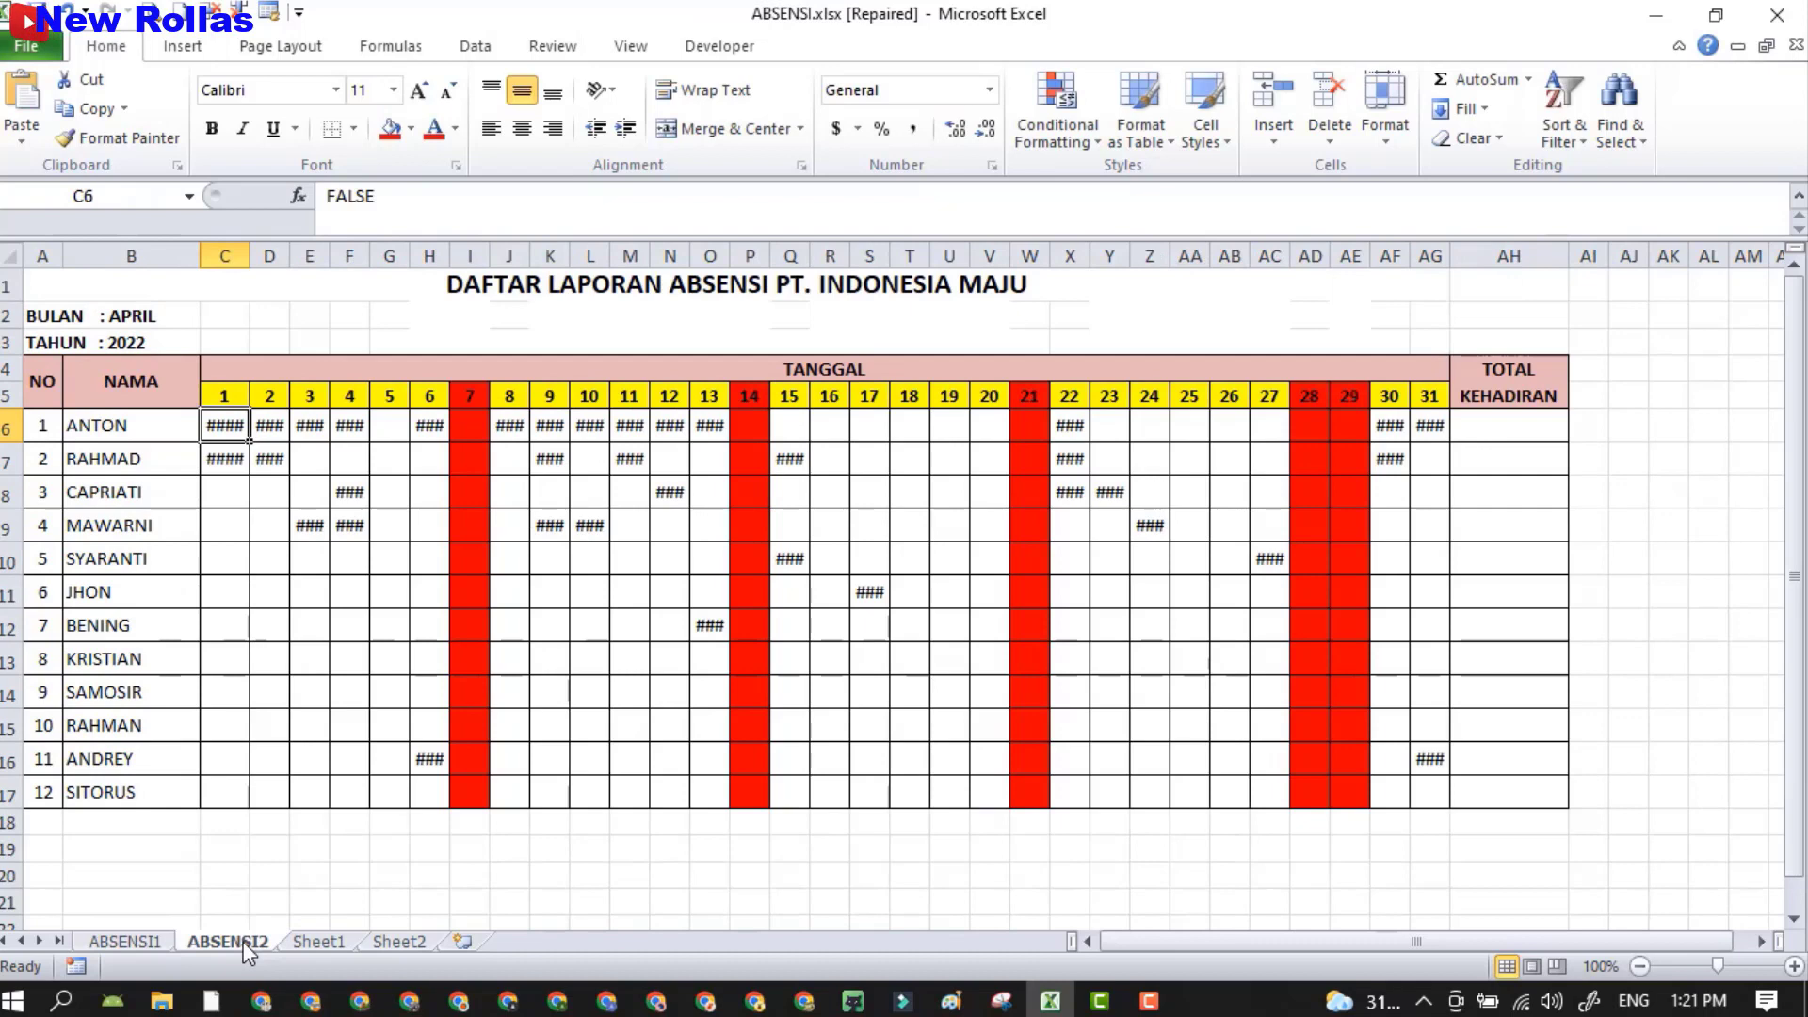
pyautogui.click(120, 942)
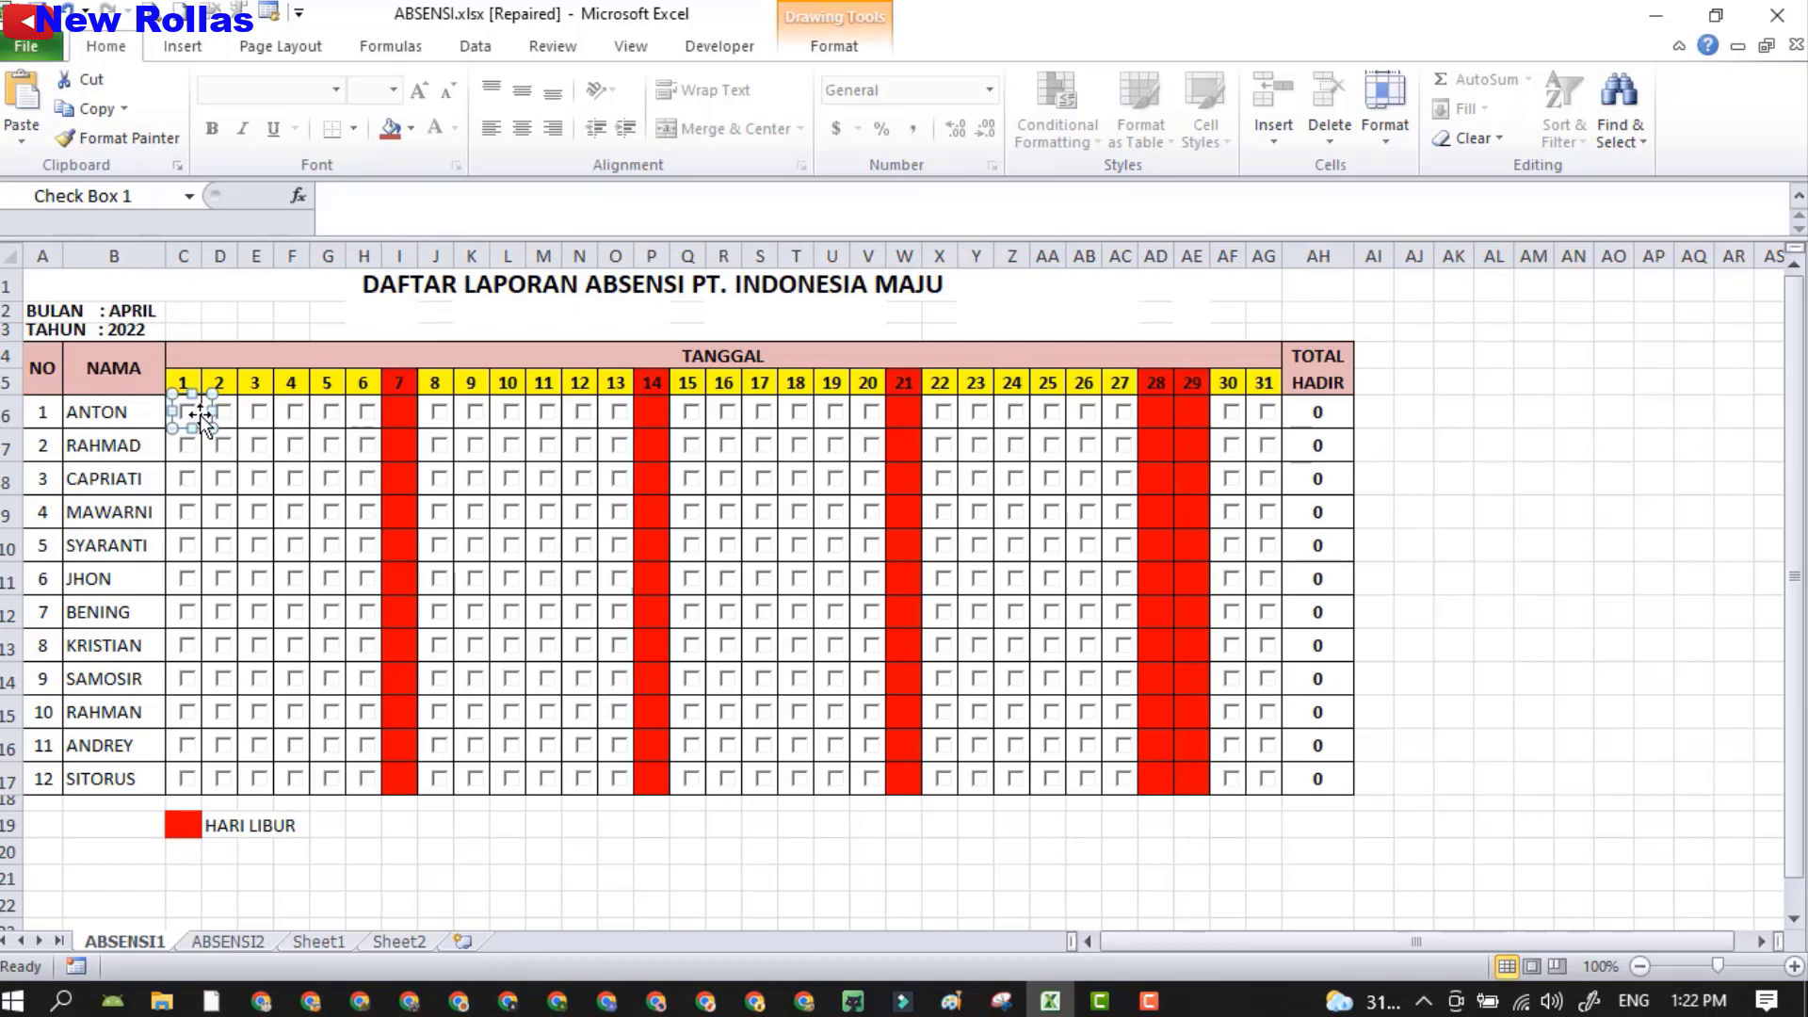
pyautogui.click(245, 943)
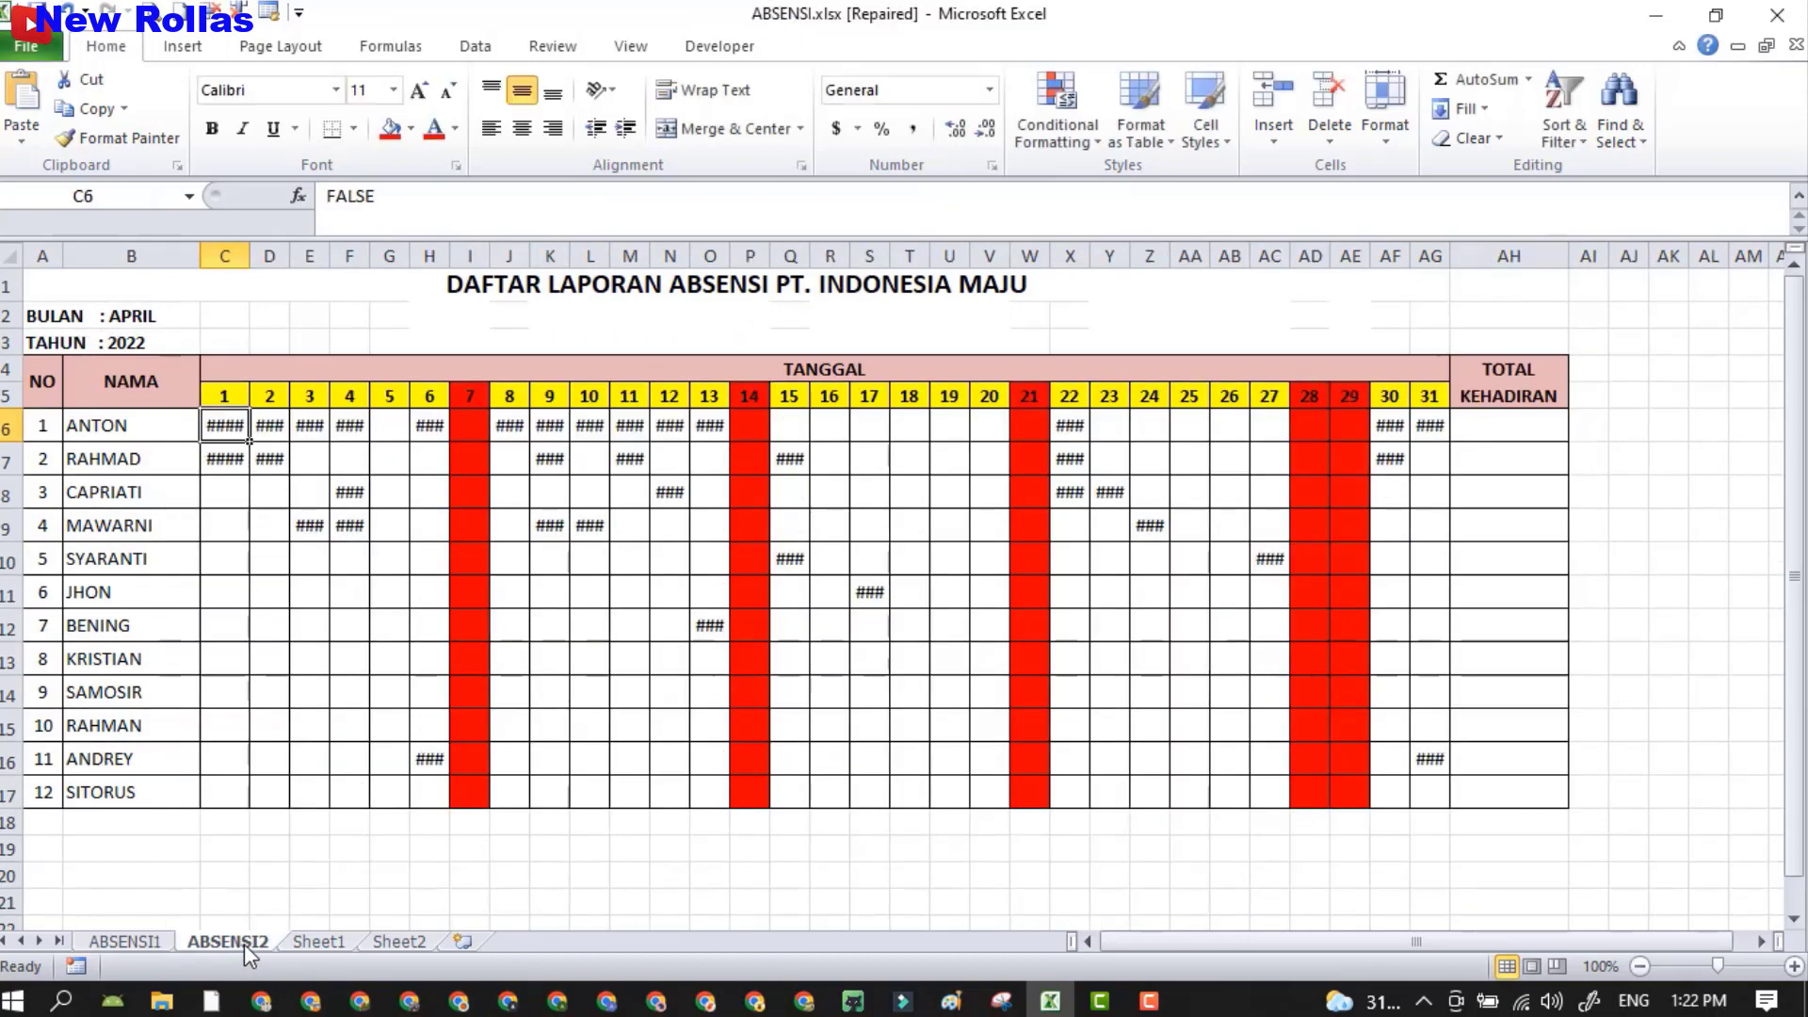
pyautogui.click(128, 941)
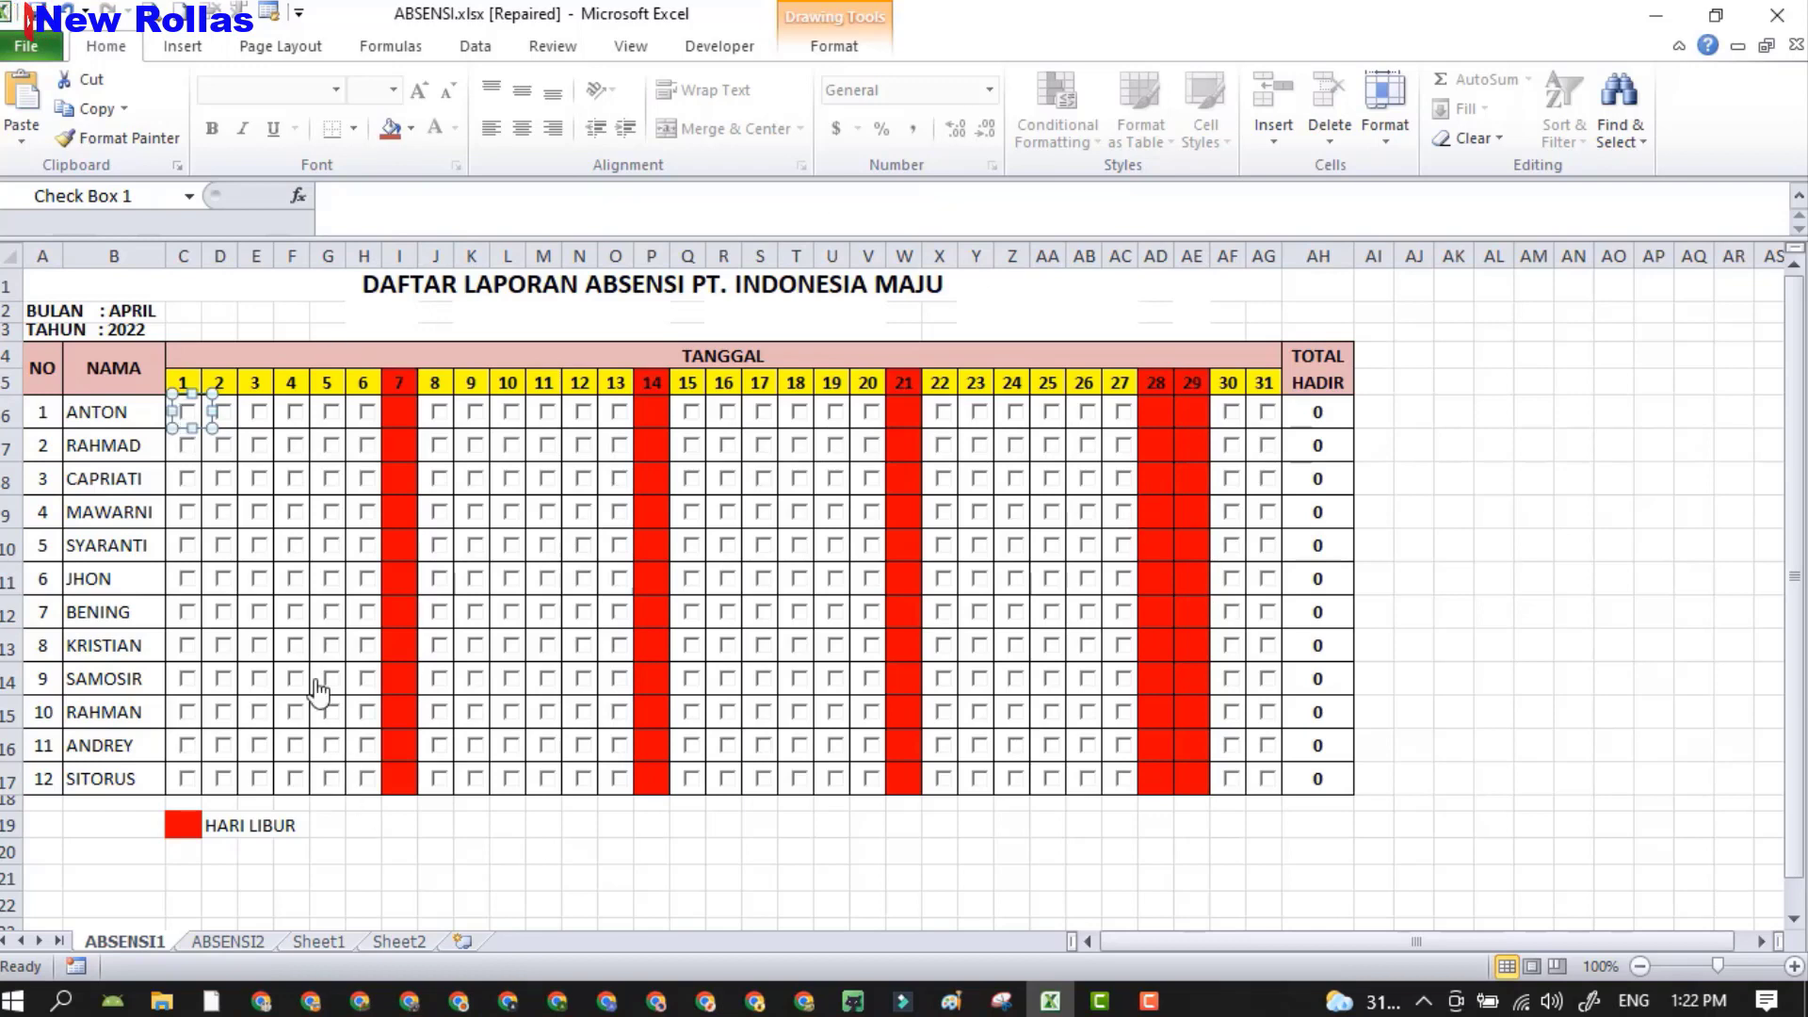
# - Test the attendance total by ticking and clearing the row 6 checkboxes for dates 2, 3 and 4
pyautogui.click(226, 414)
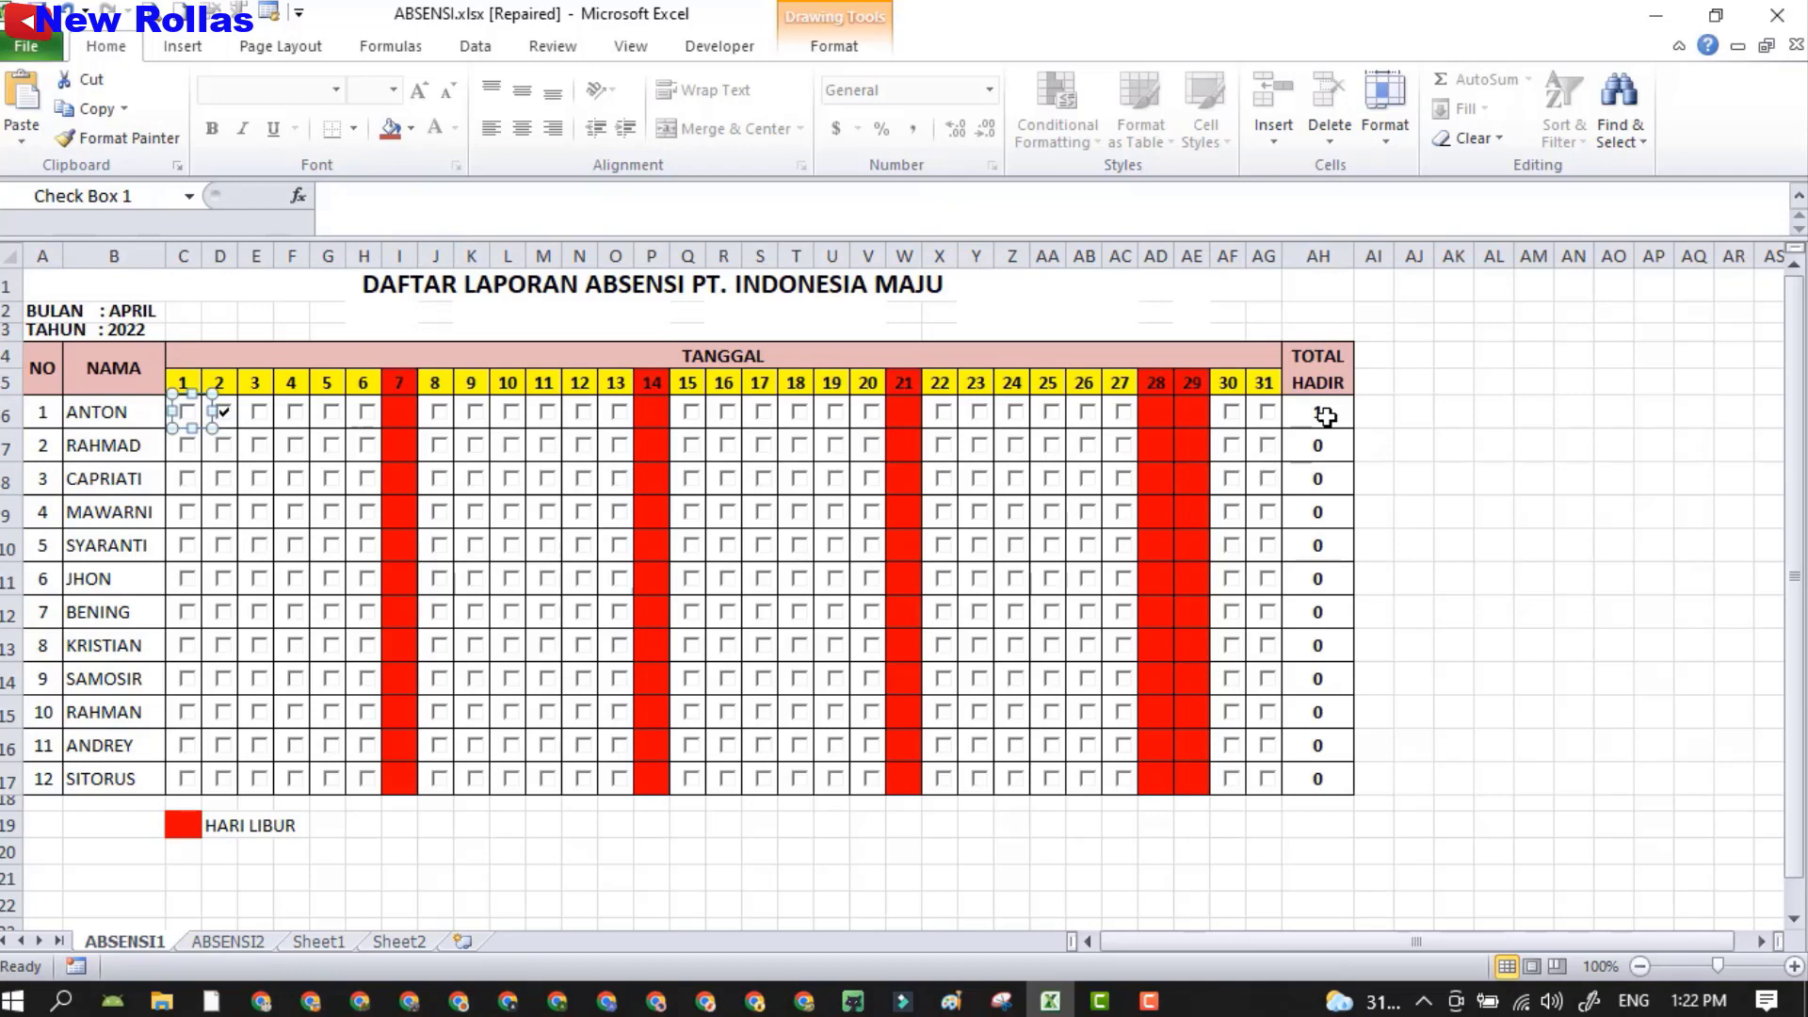
pyautogui.click(260, 414)
pyautogui.click(296, 414)
pyautogui.click(298, 415)
pyautogui.click(260, 414)
pyautogui.click(224, 415)
pyautogui.rightClick(196, 418)
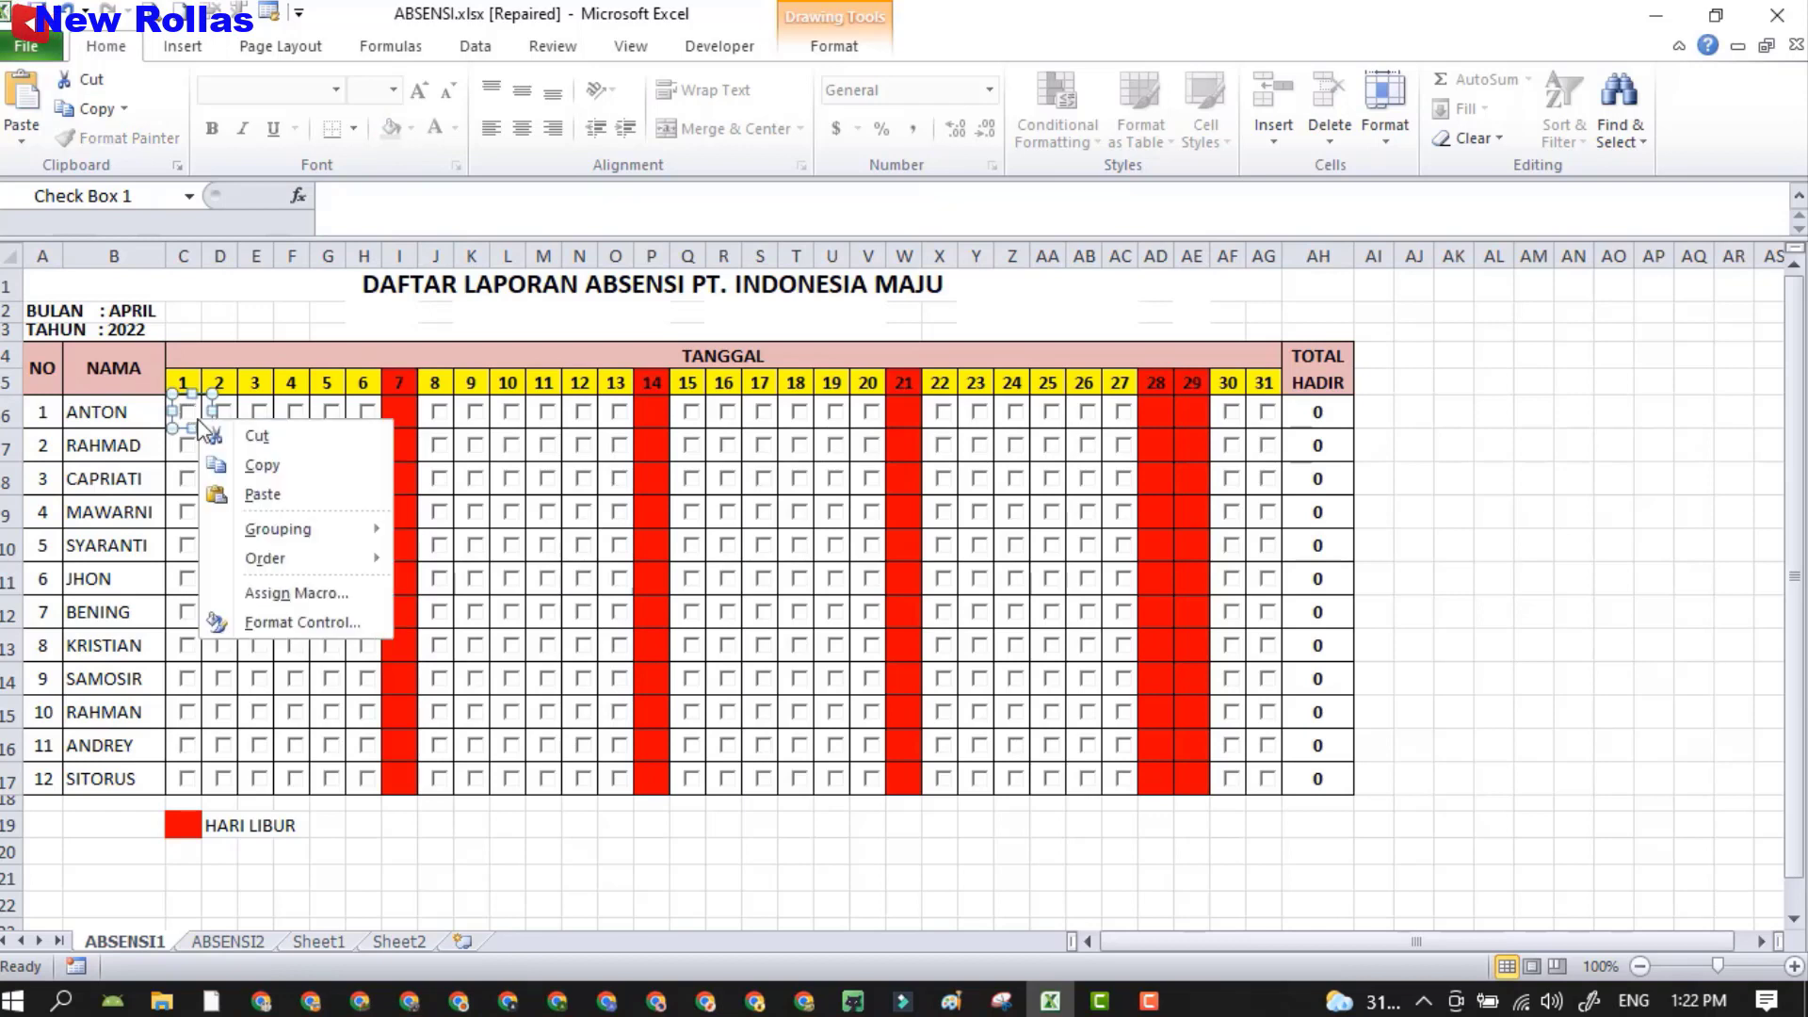
pyautogui.press('Escape')
pyautogui.rightClick(195, 420)
pyautogui.press('Escape')
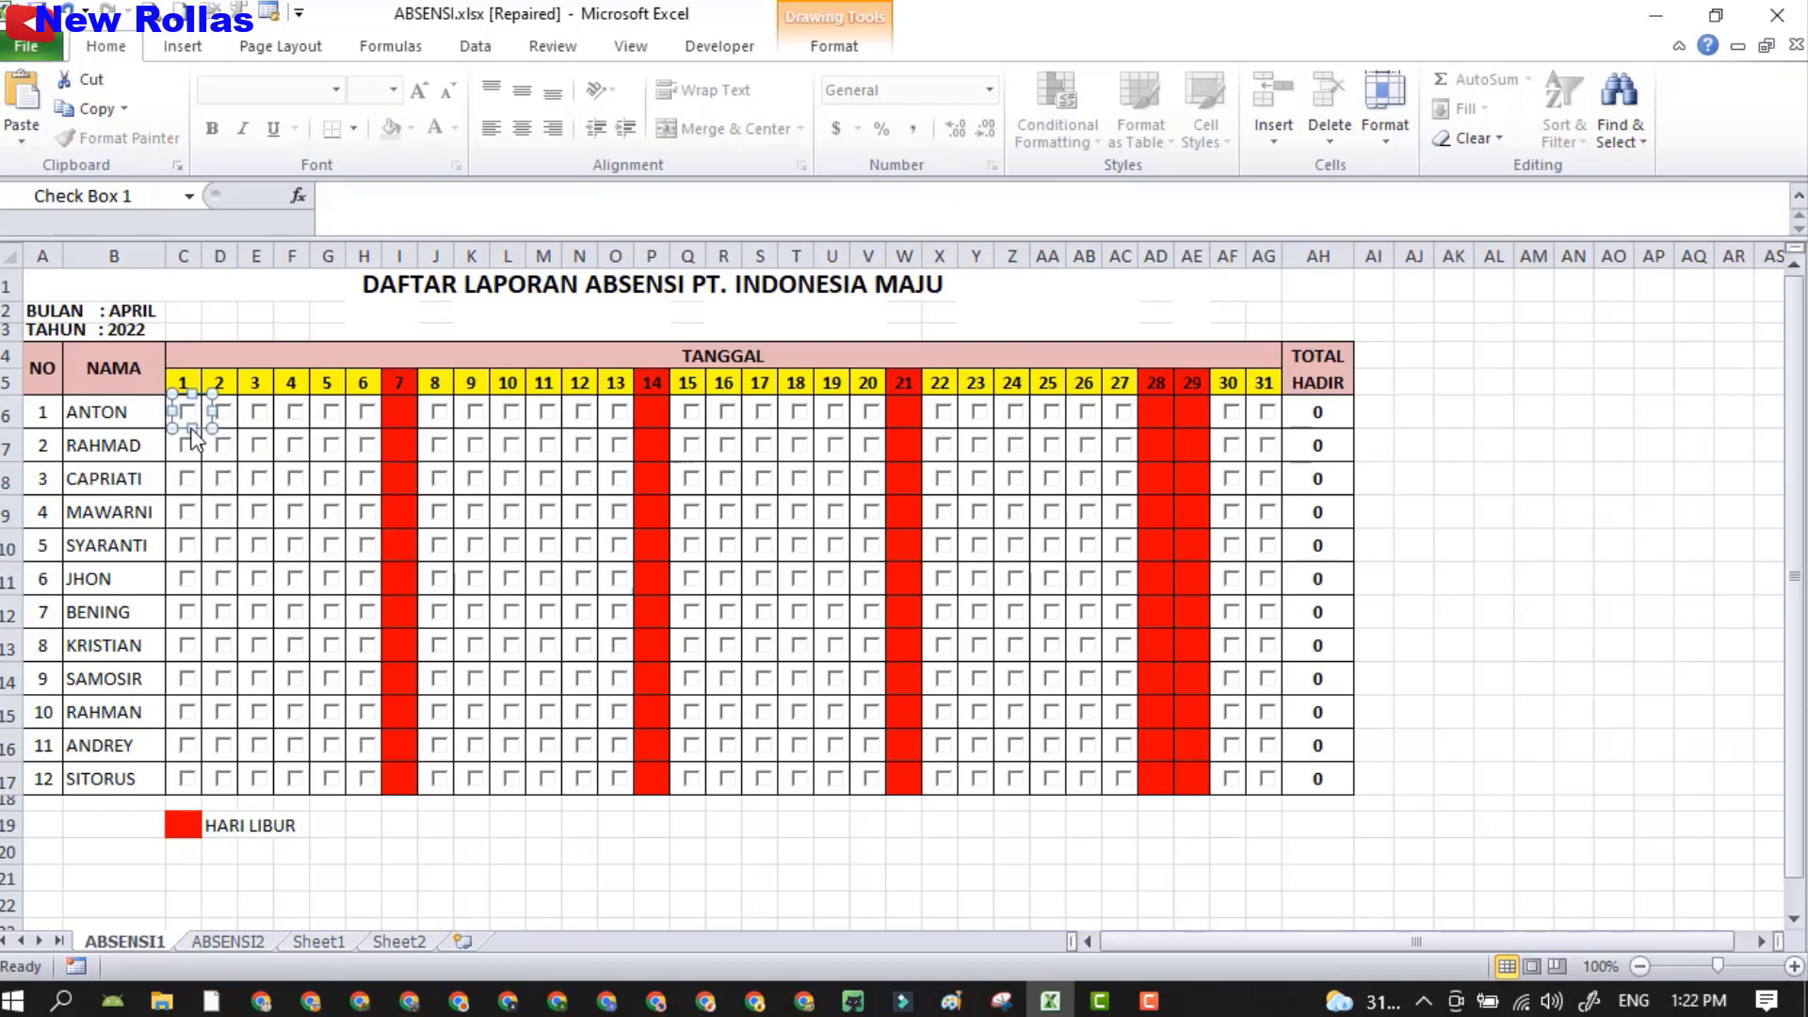
# - Tick and clear the checkboxes in cells D6 and E8 to test them
pyautogui.click(239, 415)
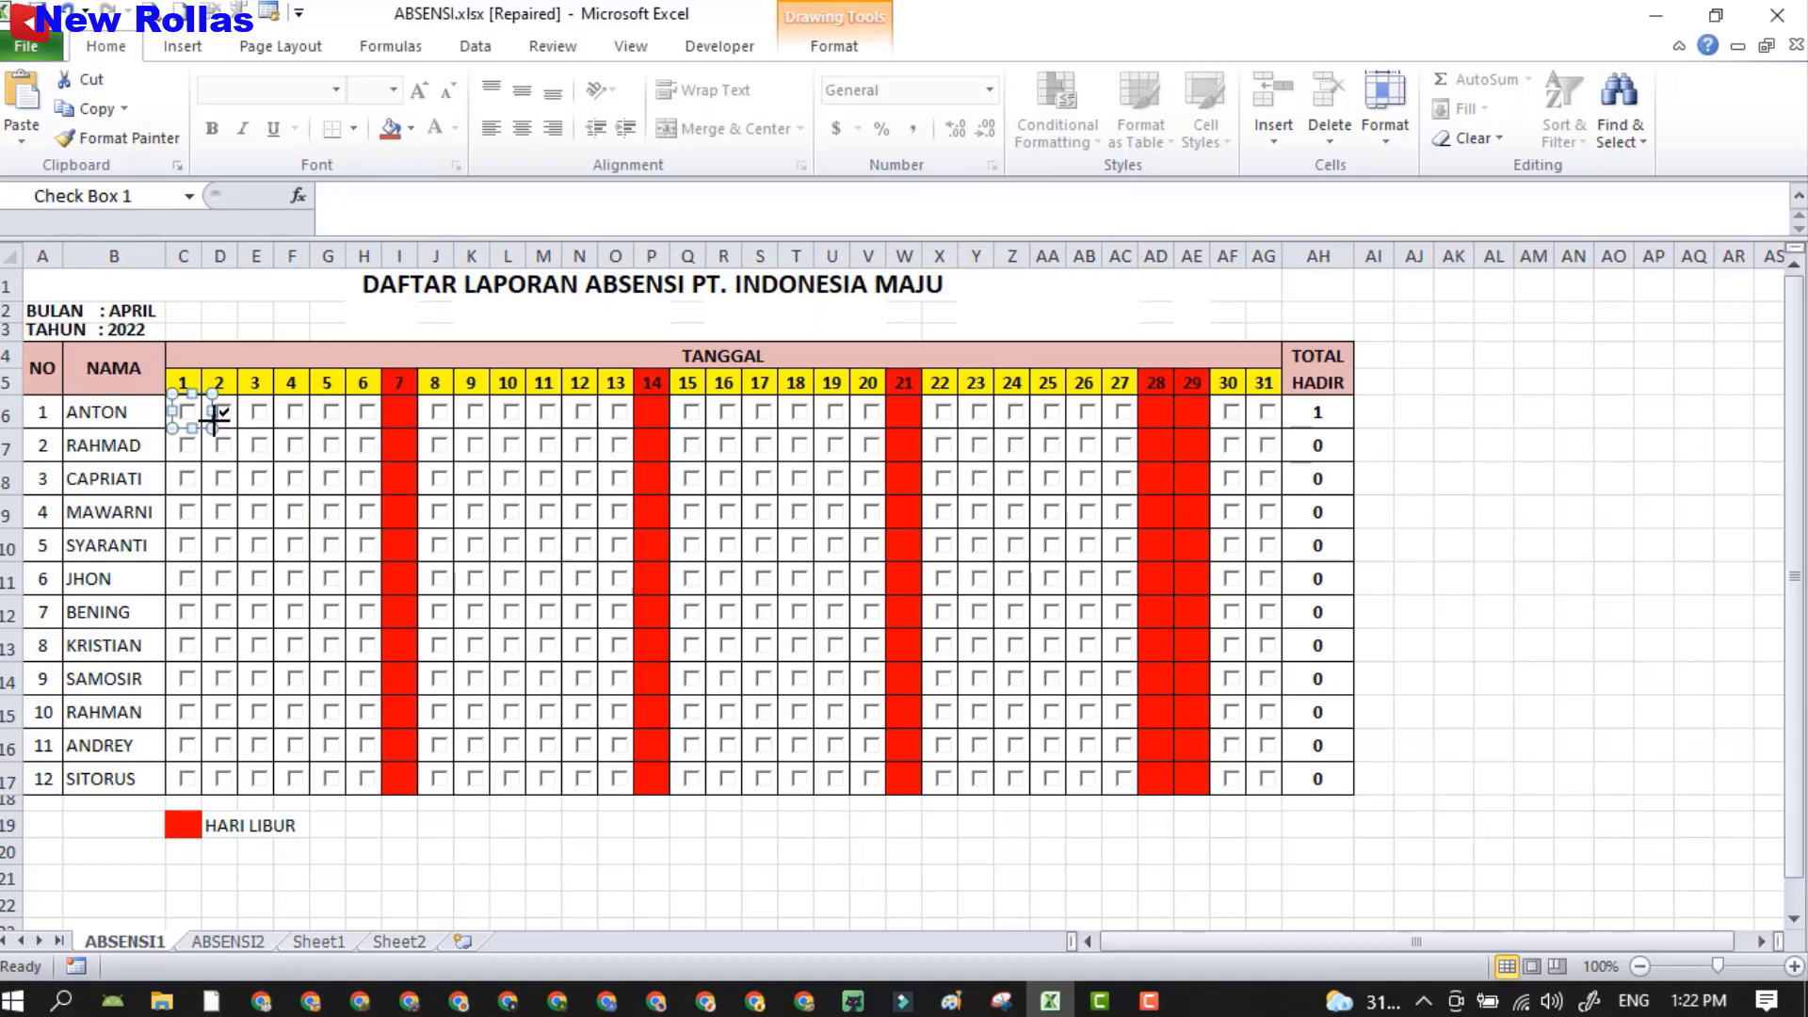
pyautogui.click(257, 480)
pyautogui.click(224, 414)
pyautogui.click(260, 480)
# - Inspect the cell link of the checkbox in C6 and view its linked cell on the ABSENSI2 sheet
pyautogui.rightClick(186, 481)
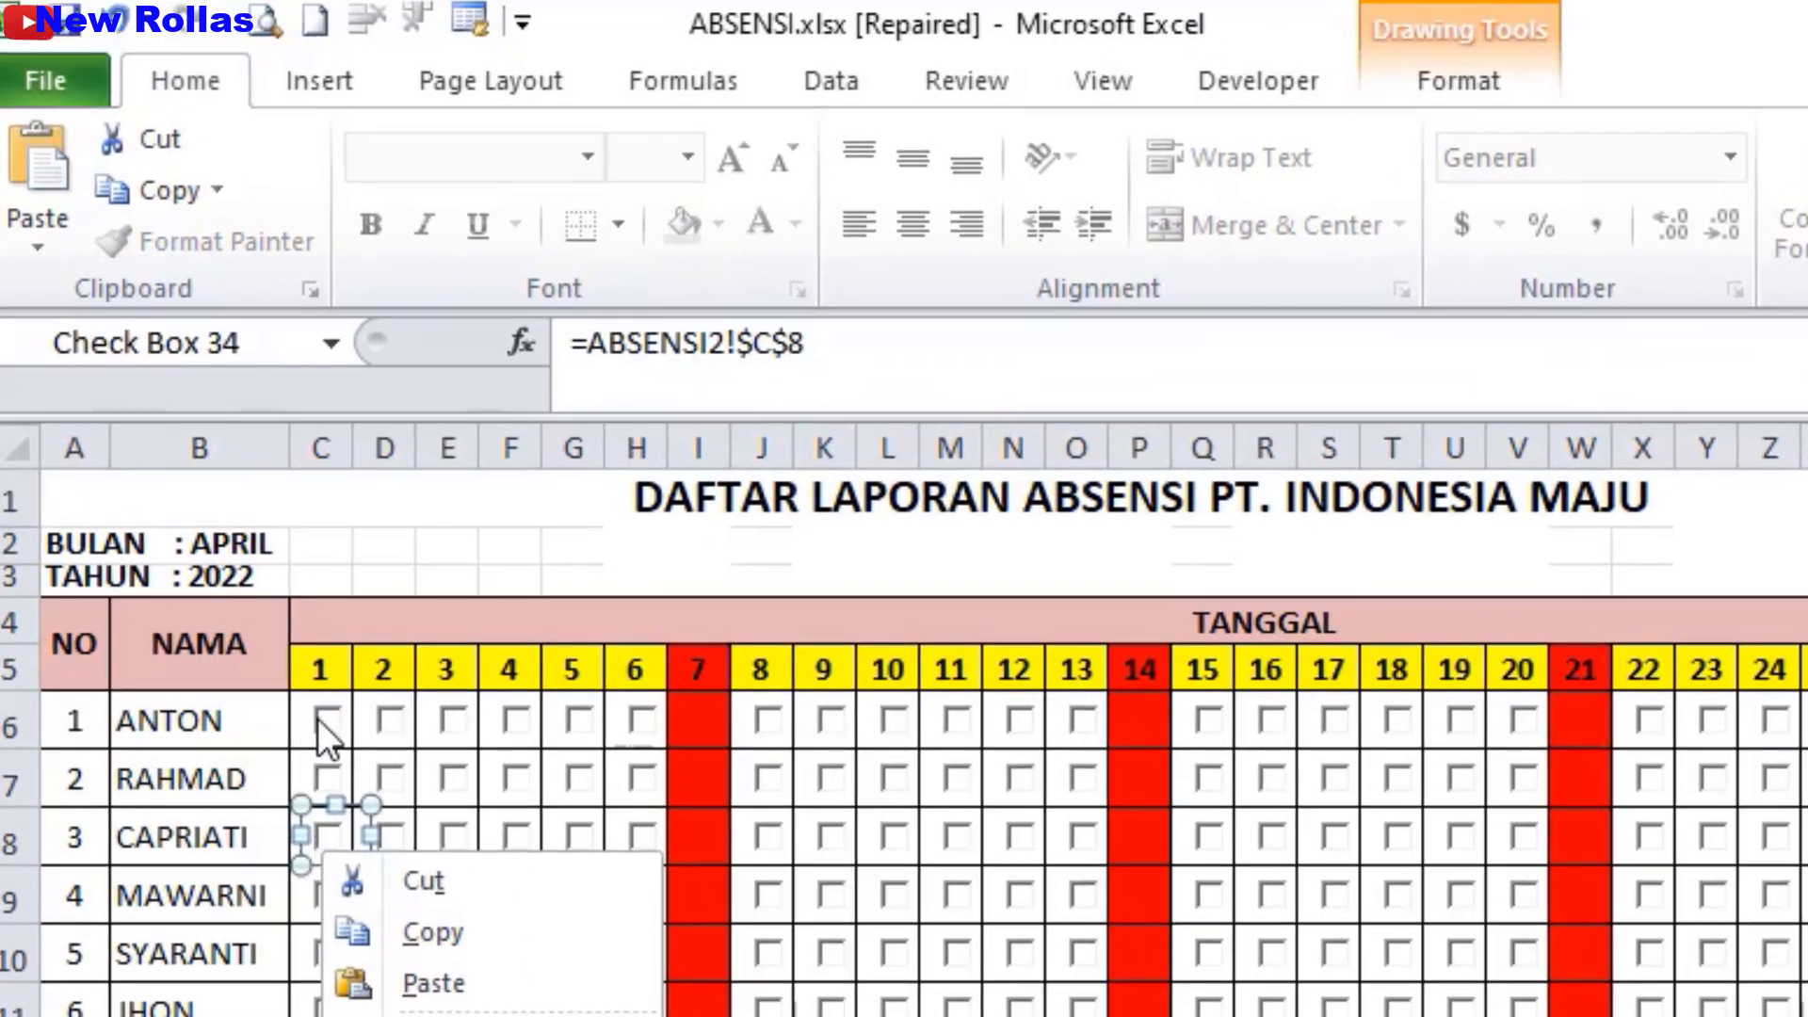
pyautogui.rightClick(226, 509)
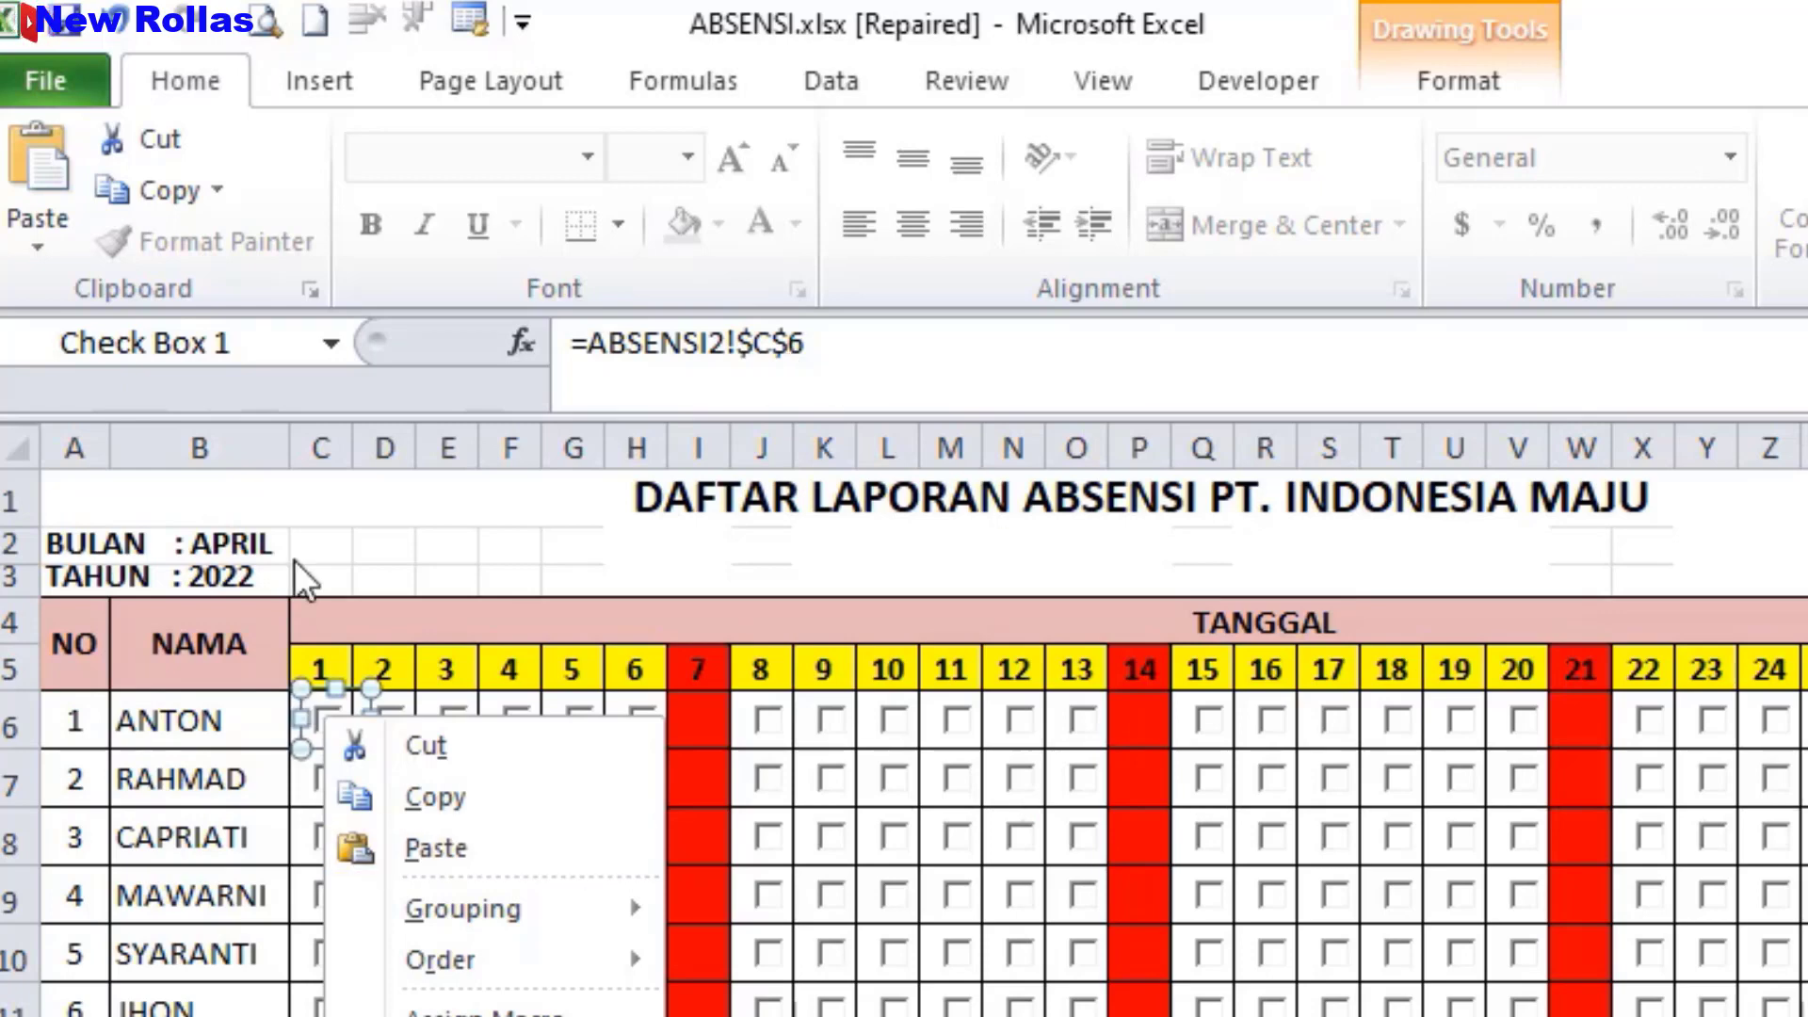
pyautogui.click(381, 706)
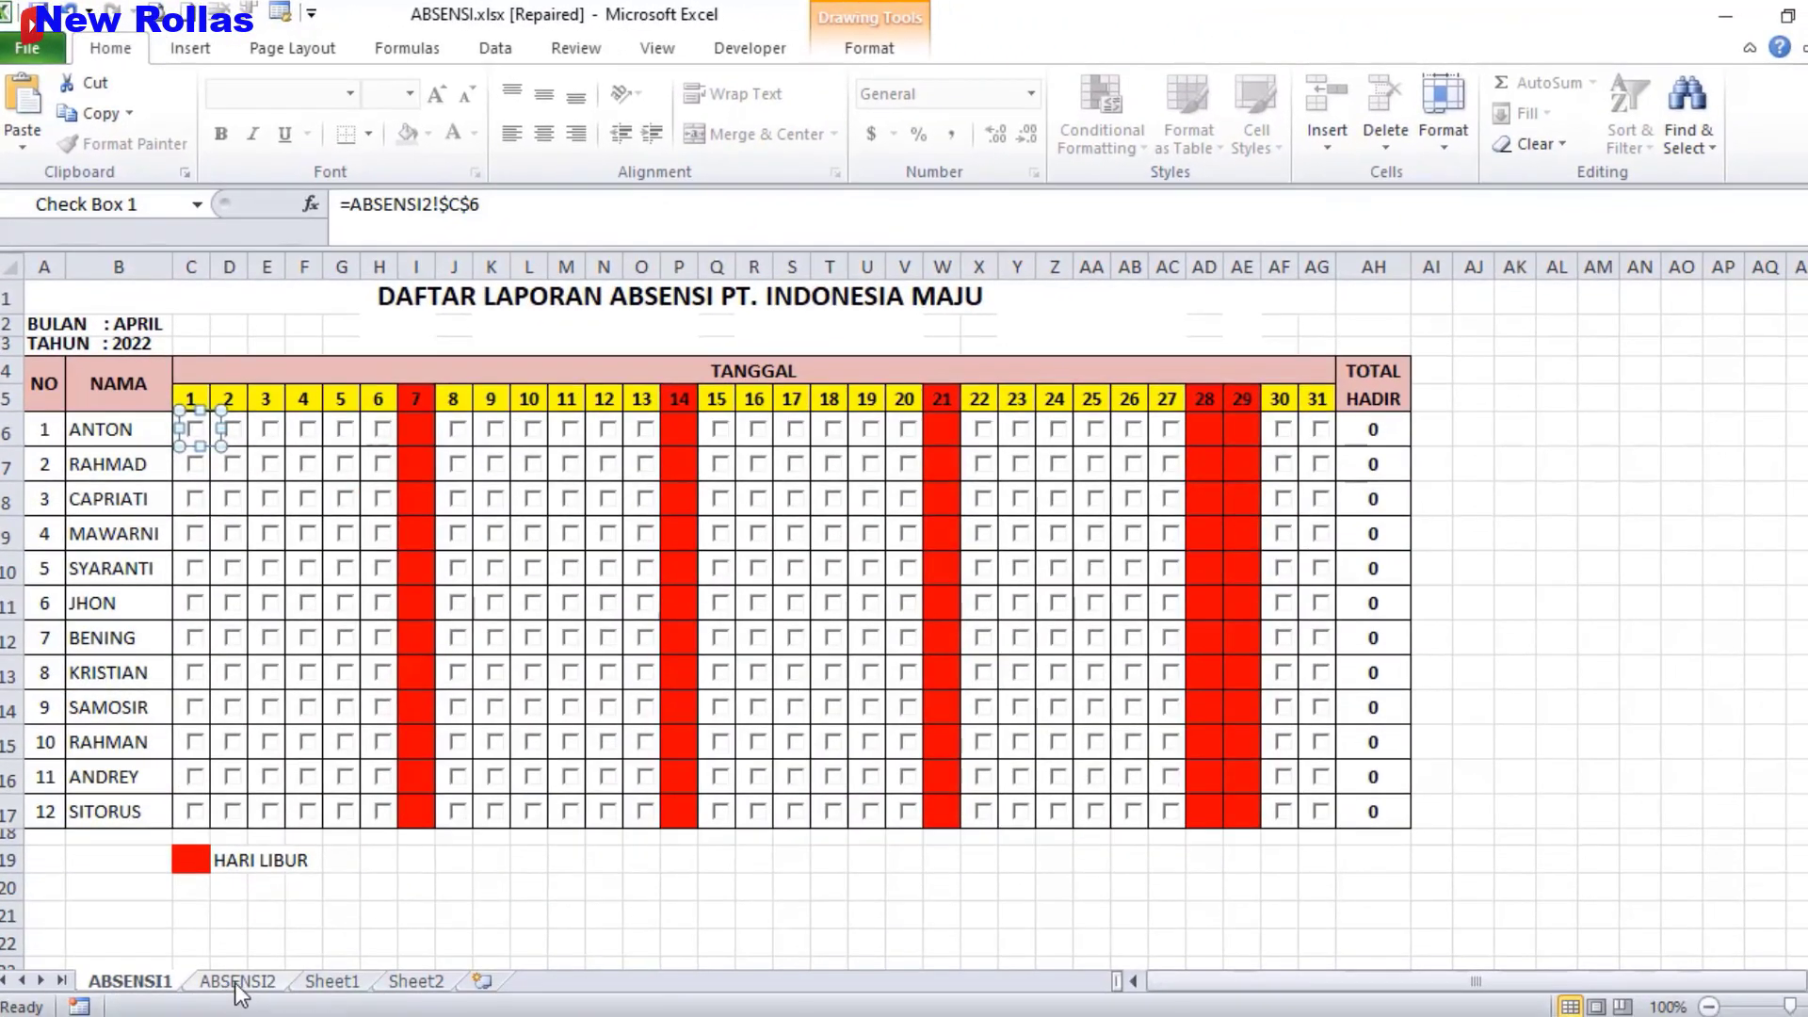
pyautogui.click(238, 981)
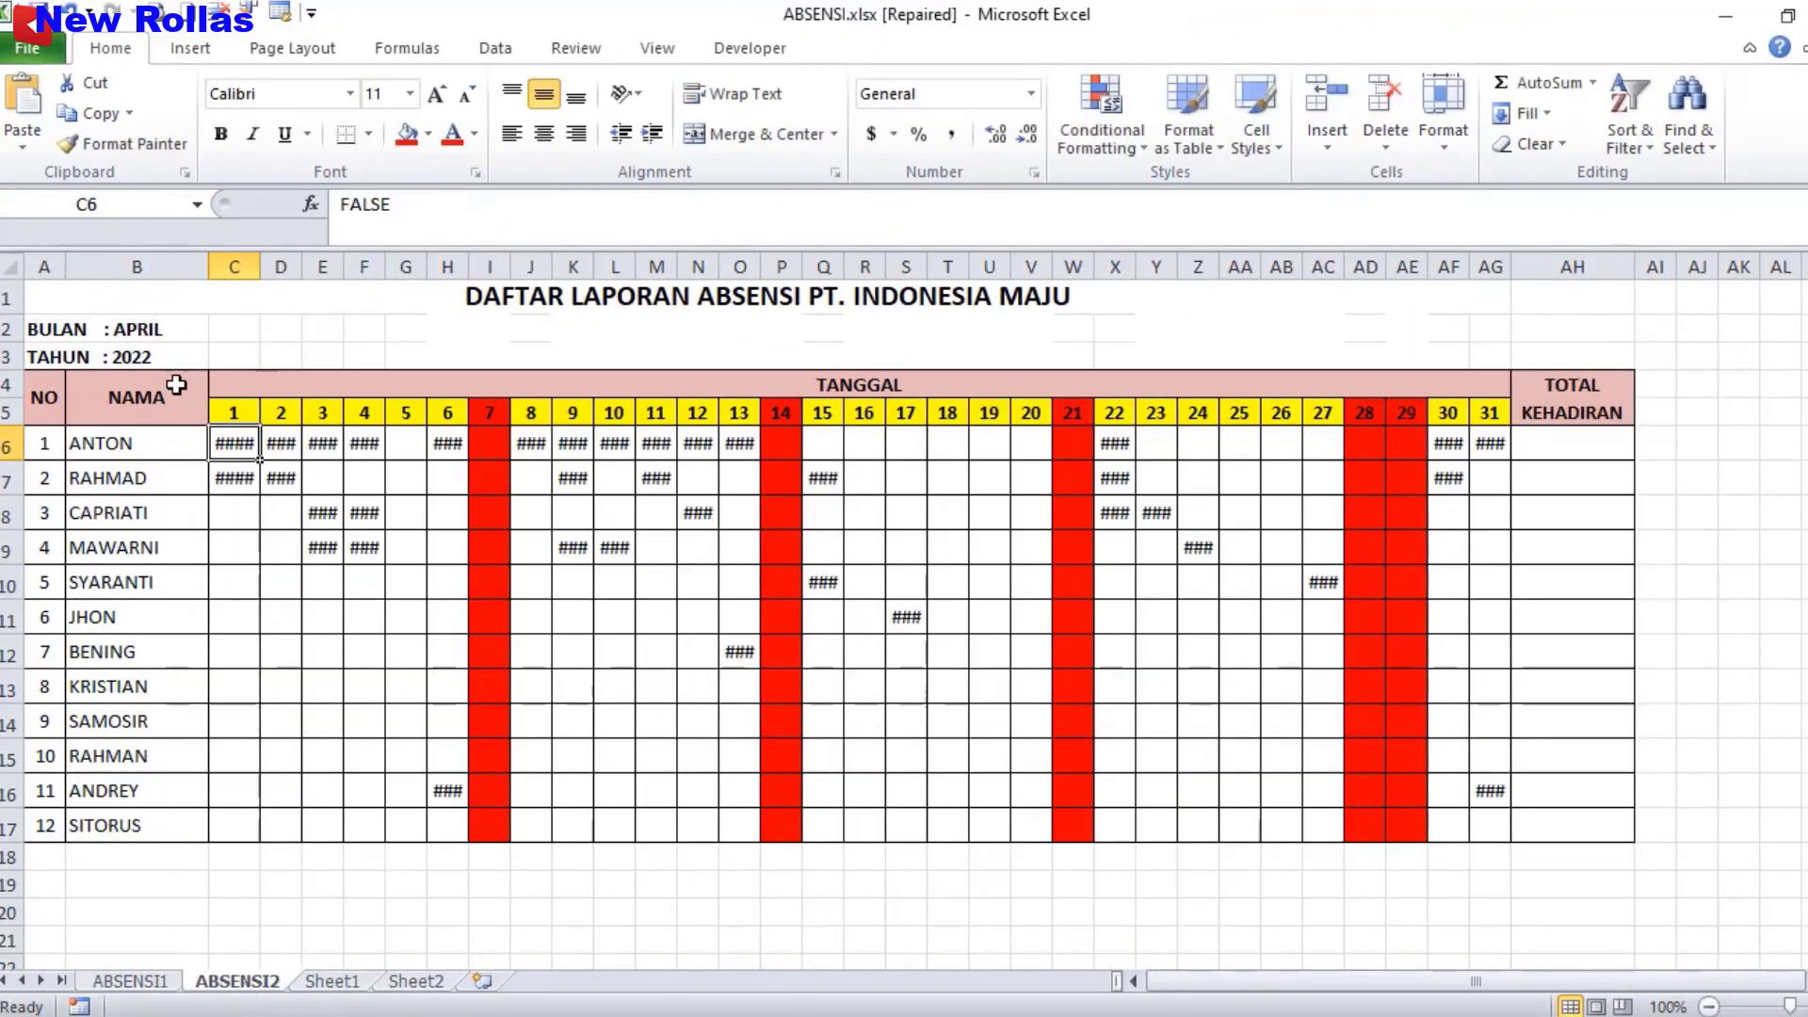
pyautogui.moveTo(232, 443)
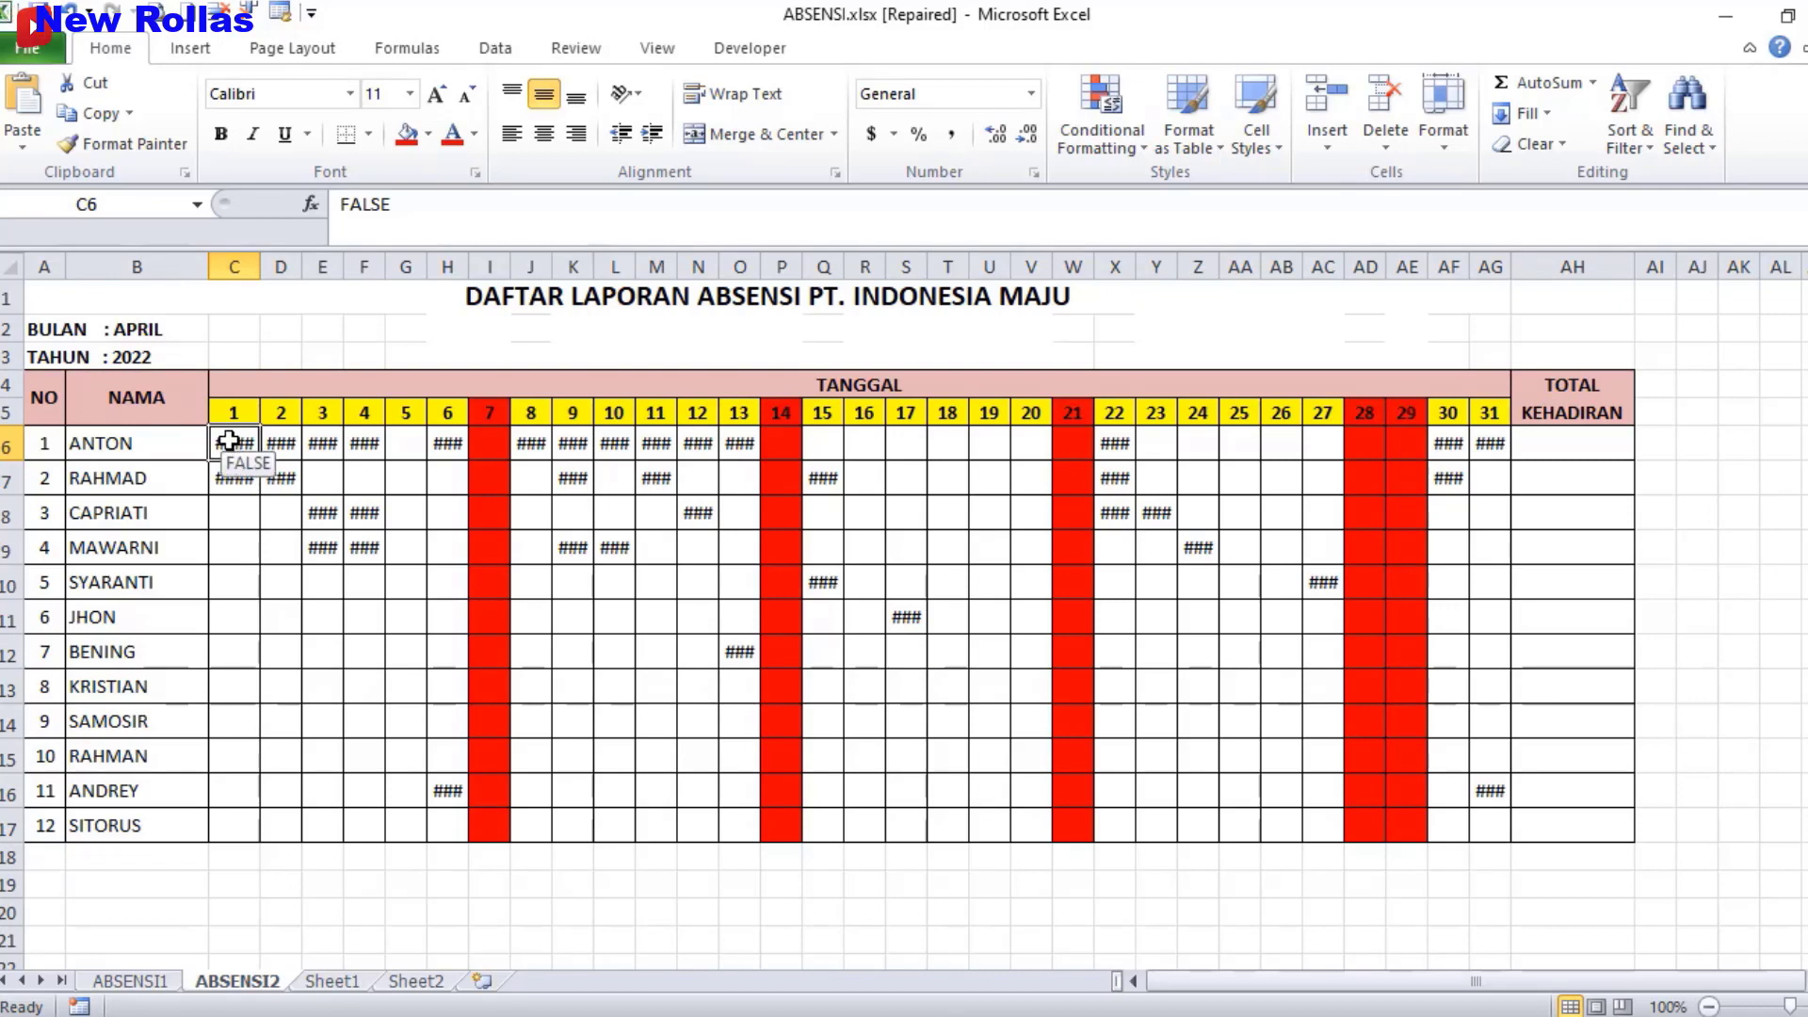
# - Examine the TOTAL HADIR formula in AH6 on ABSENSI1 and the ABSENSI2 range it refers to
pyautogui.click(143, 983)
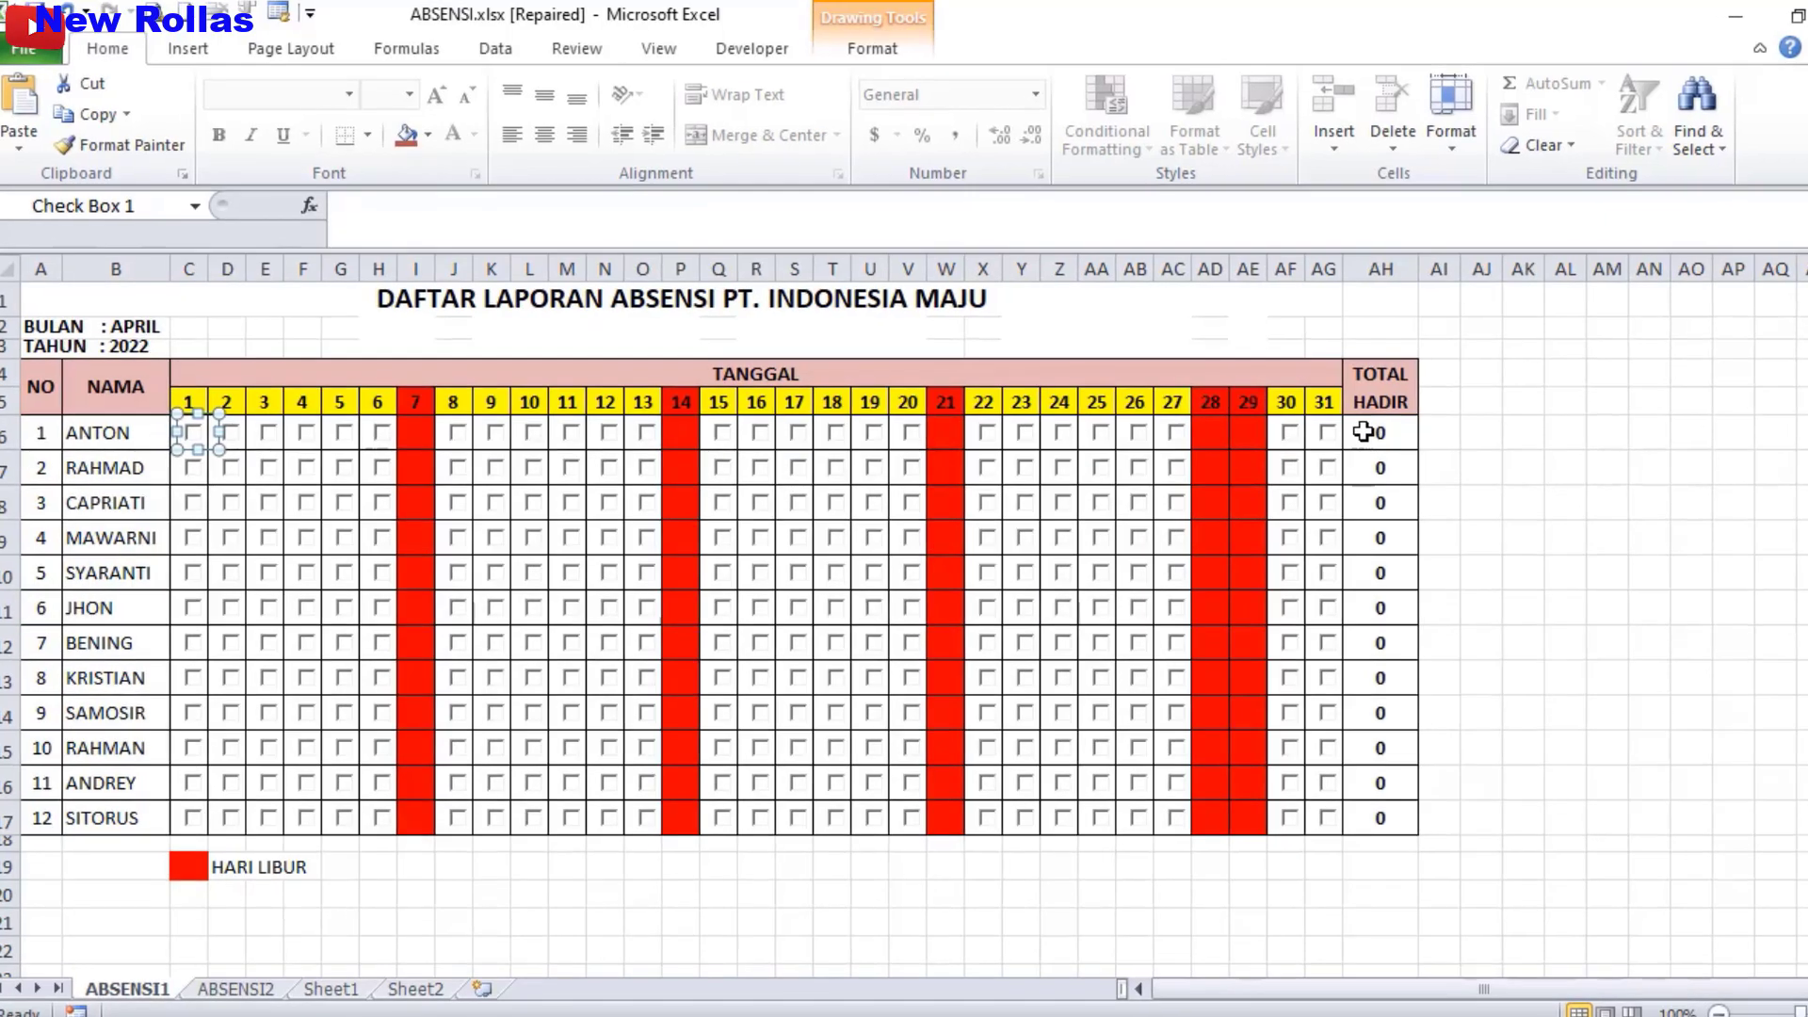
pyautogui.click(1365, 433)
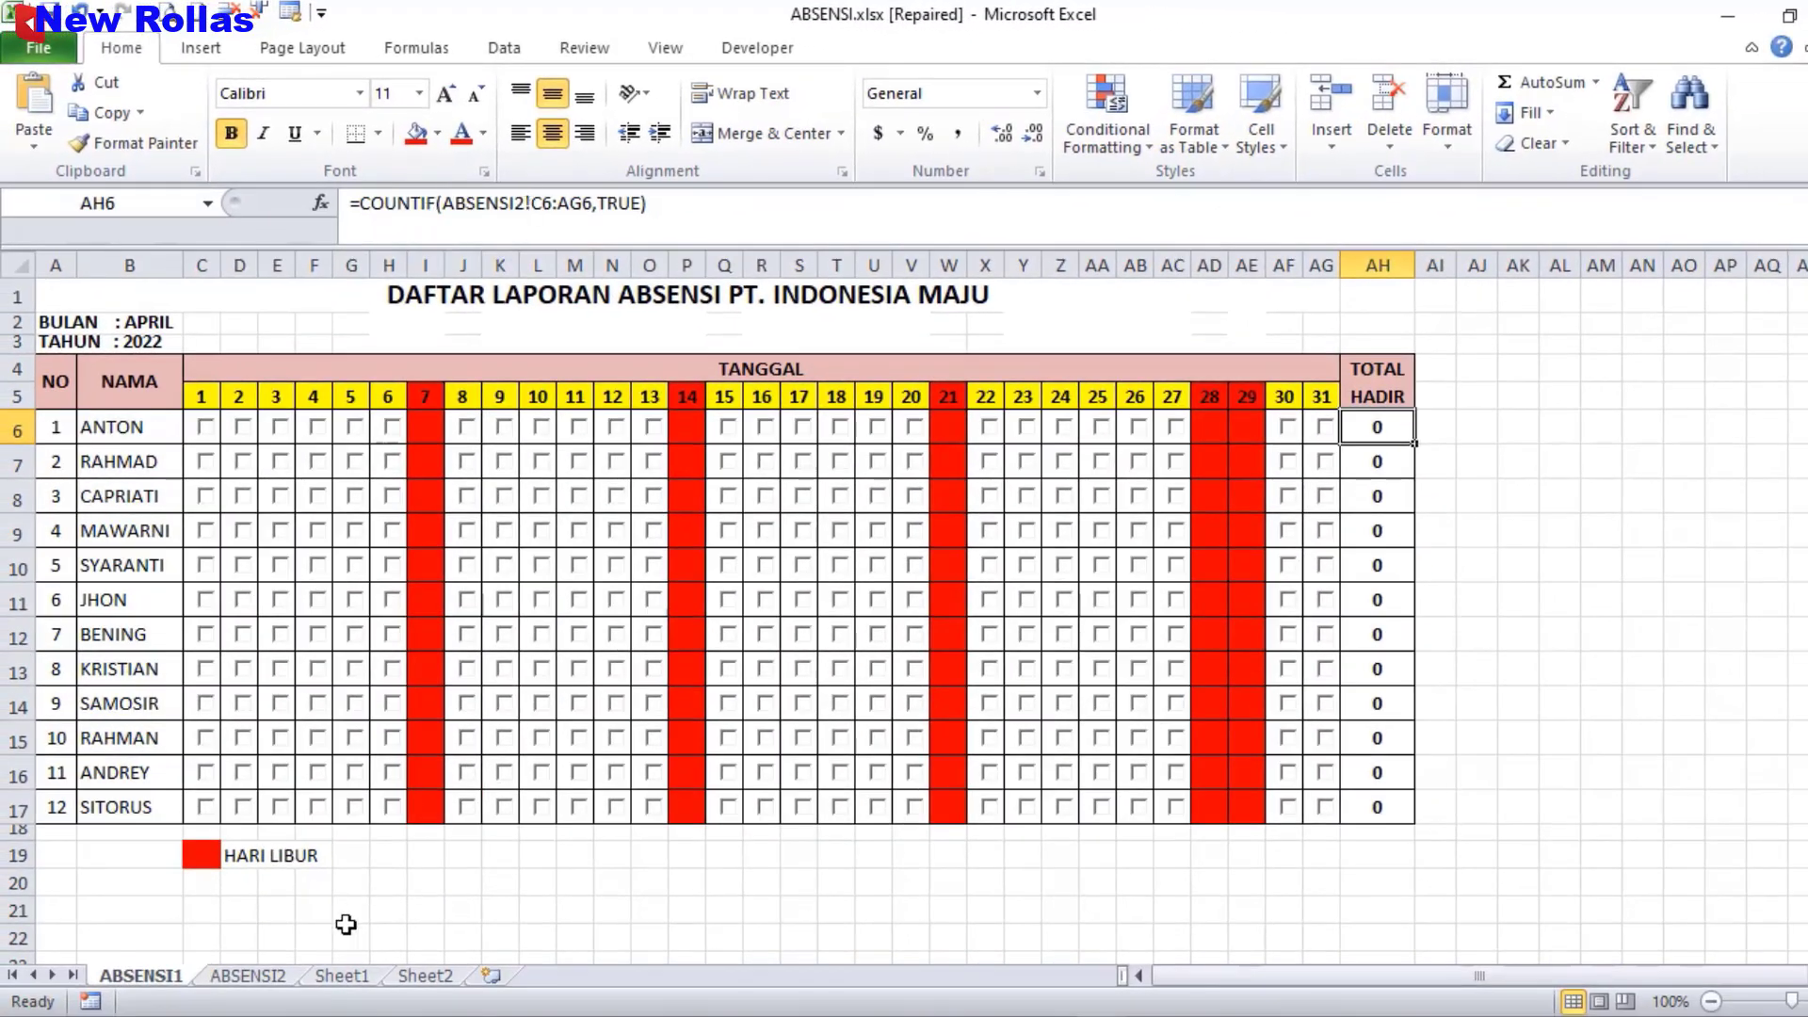
pyautogui.click(246, 975)
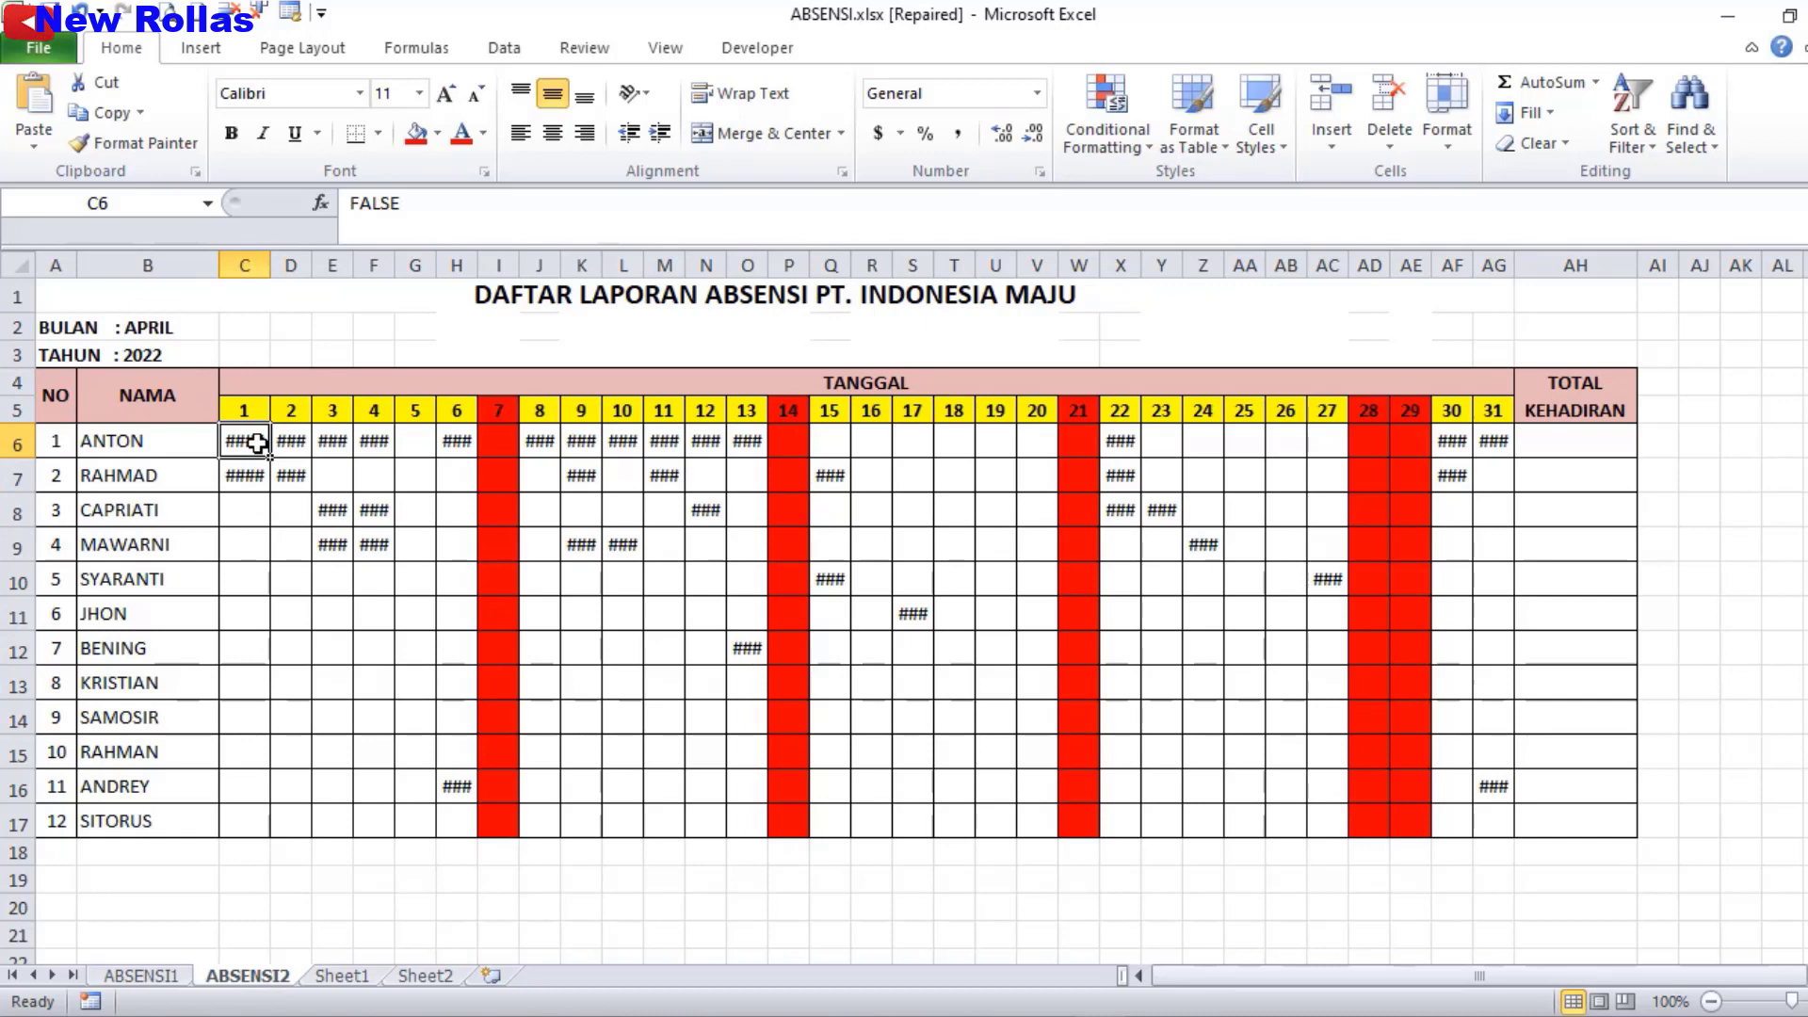
pyautogui.click(160, 979)
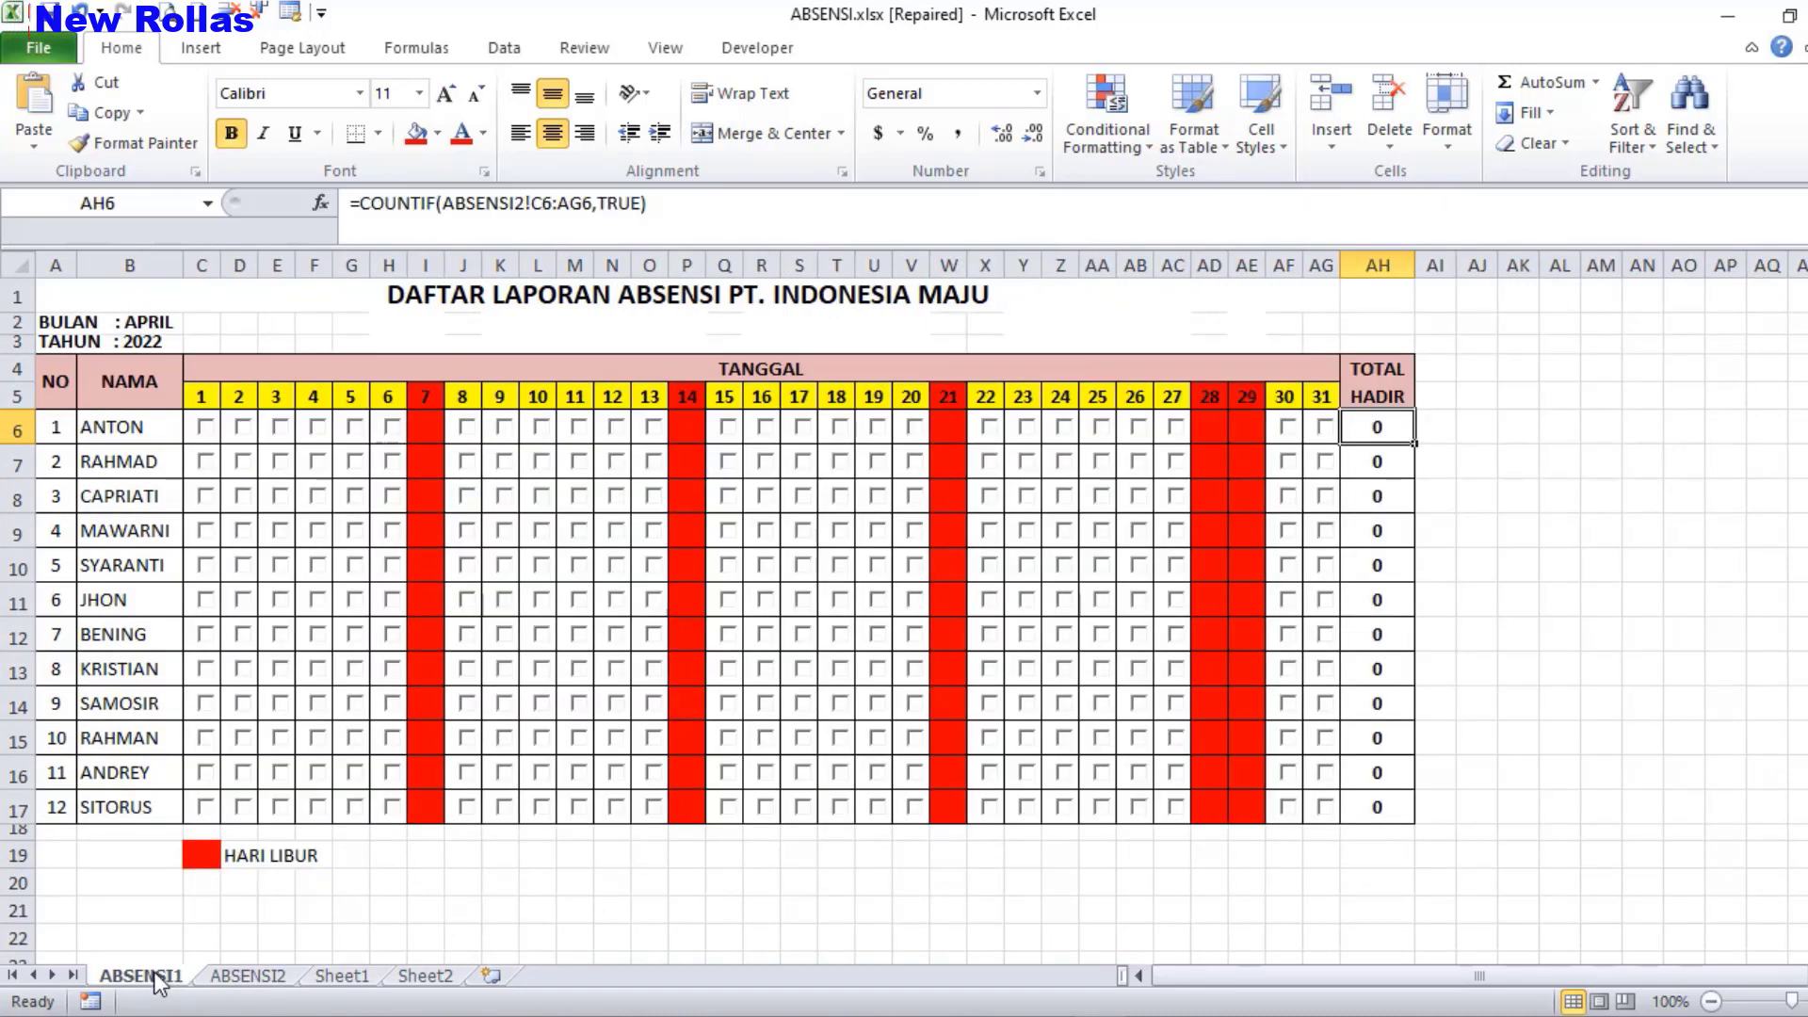
pyautogui.click(241, 977)
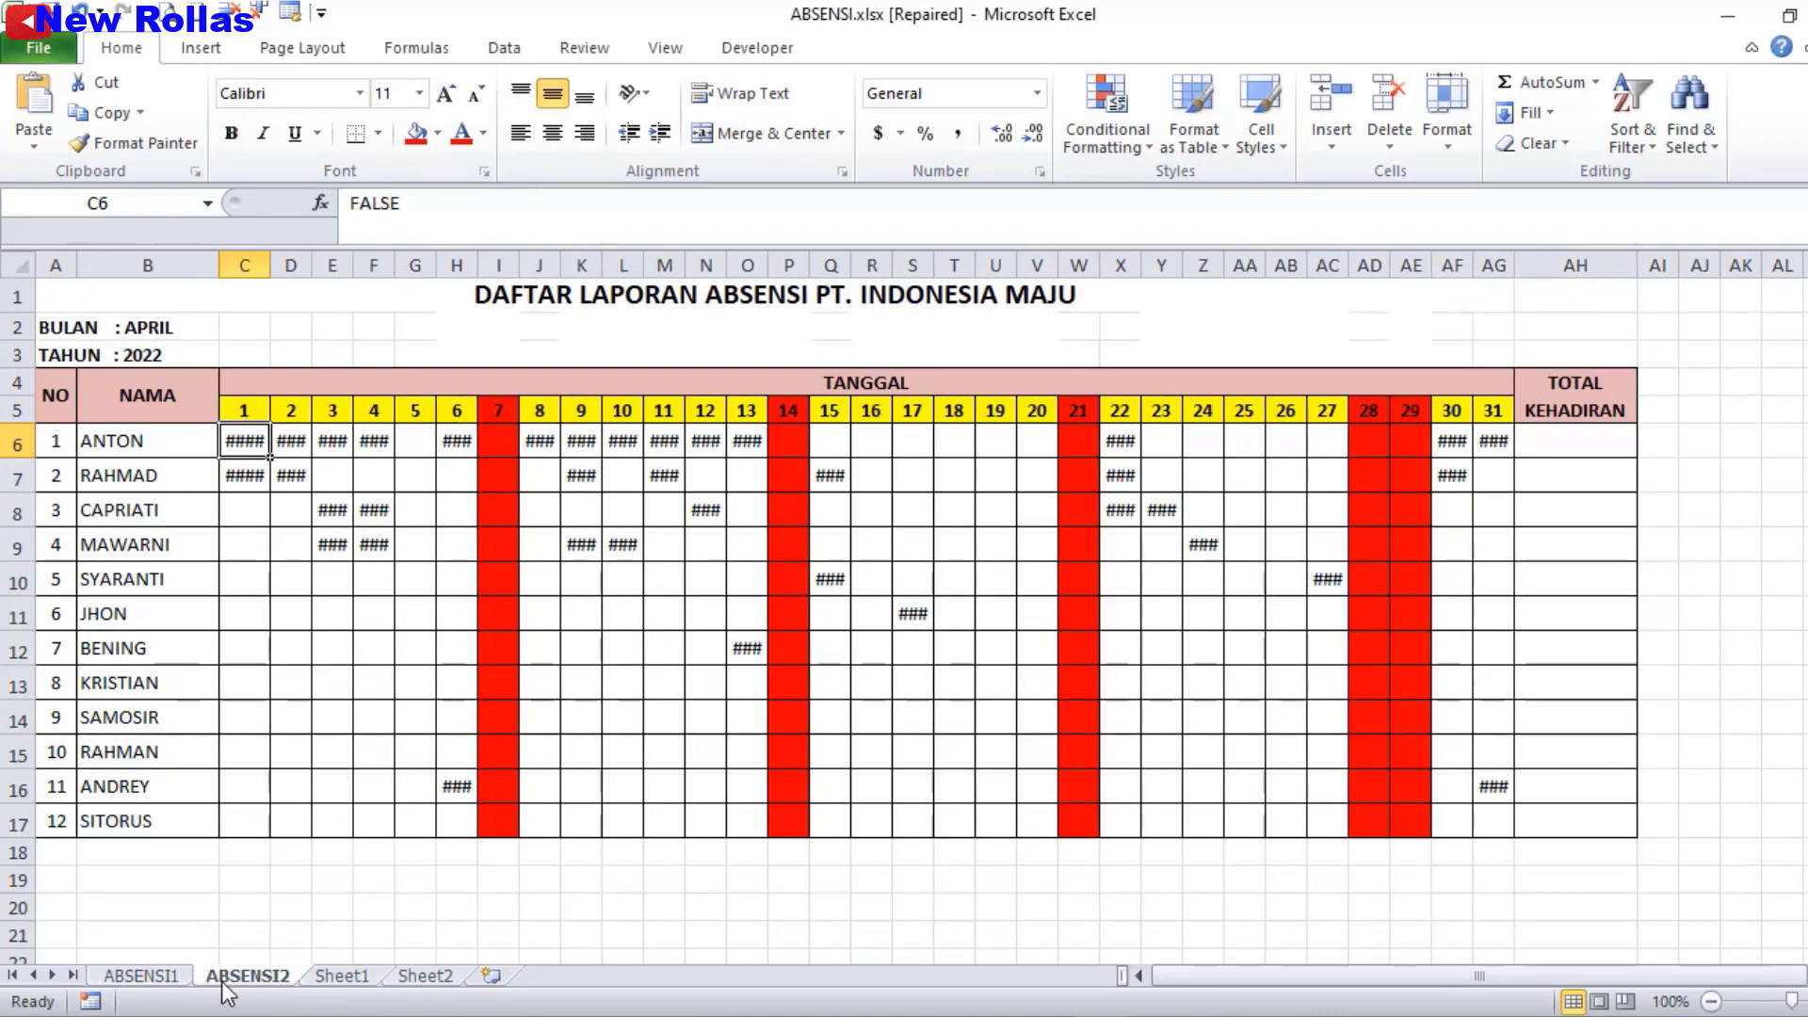
pyautogui.click(176, 984)
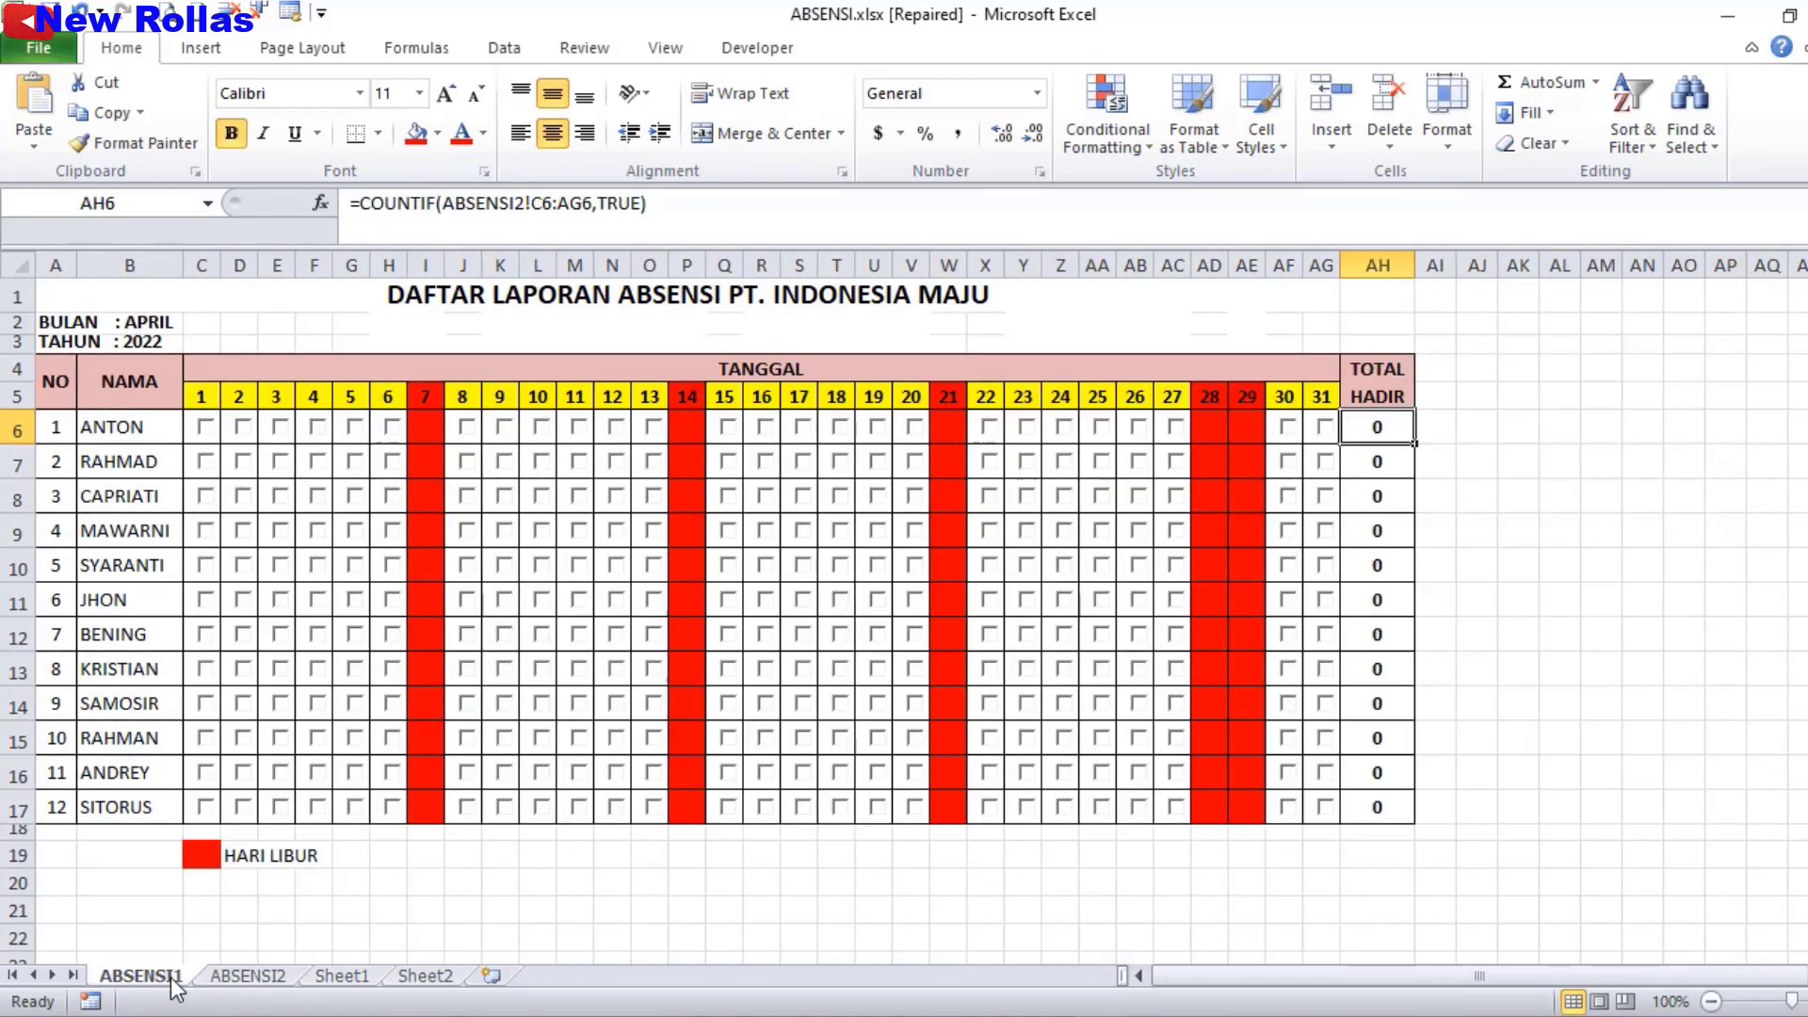
pyautogui.click(251, 978)
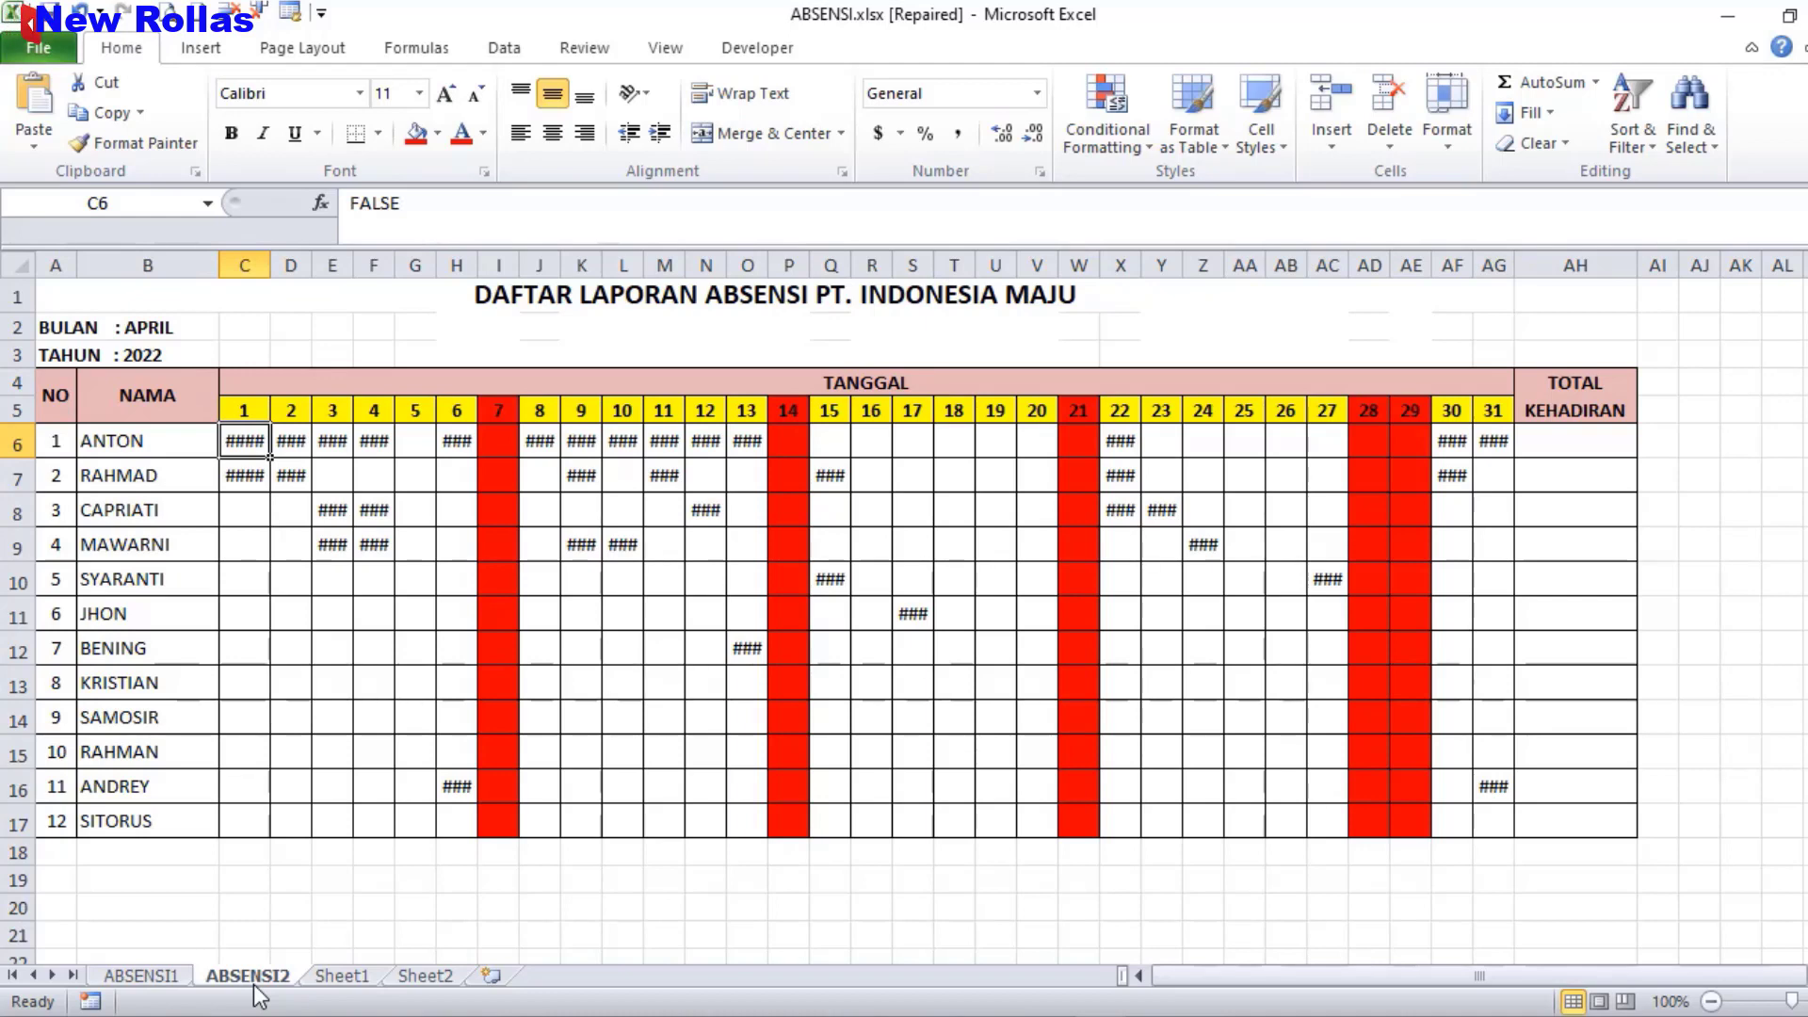
# - Open the blank attendance table on Sheet1 and select cell C6 under date 1
pyautogui.click(346, 978)
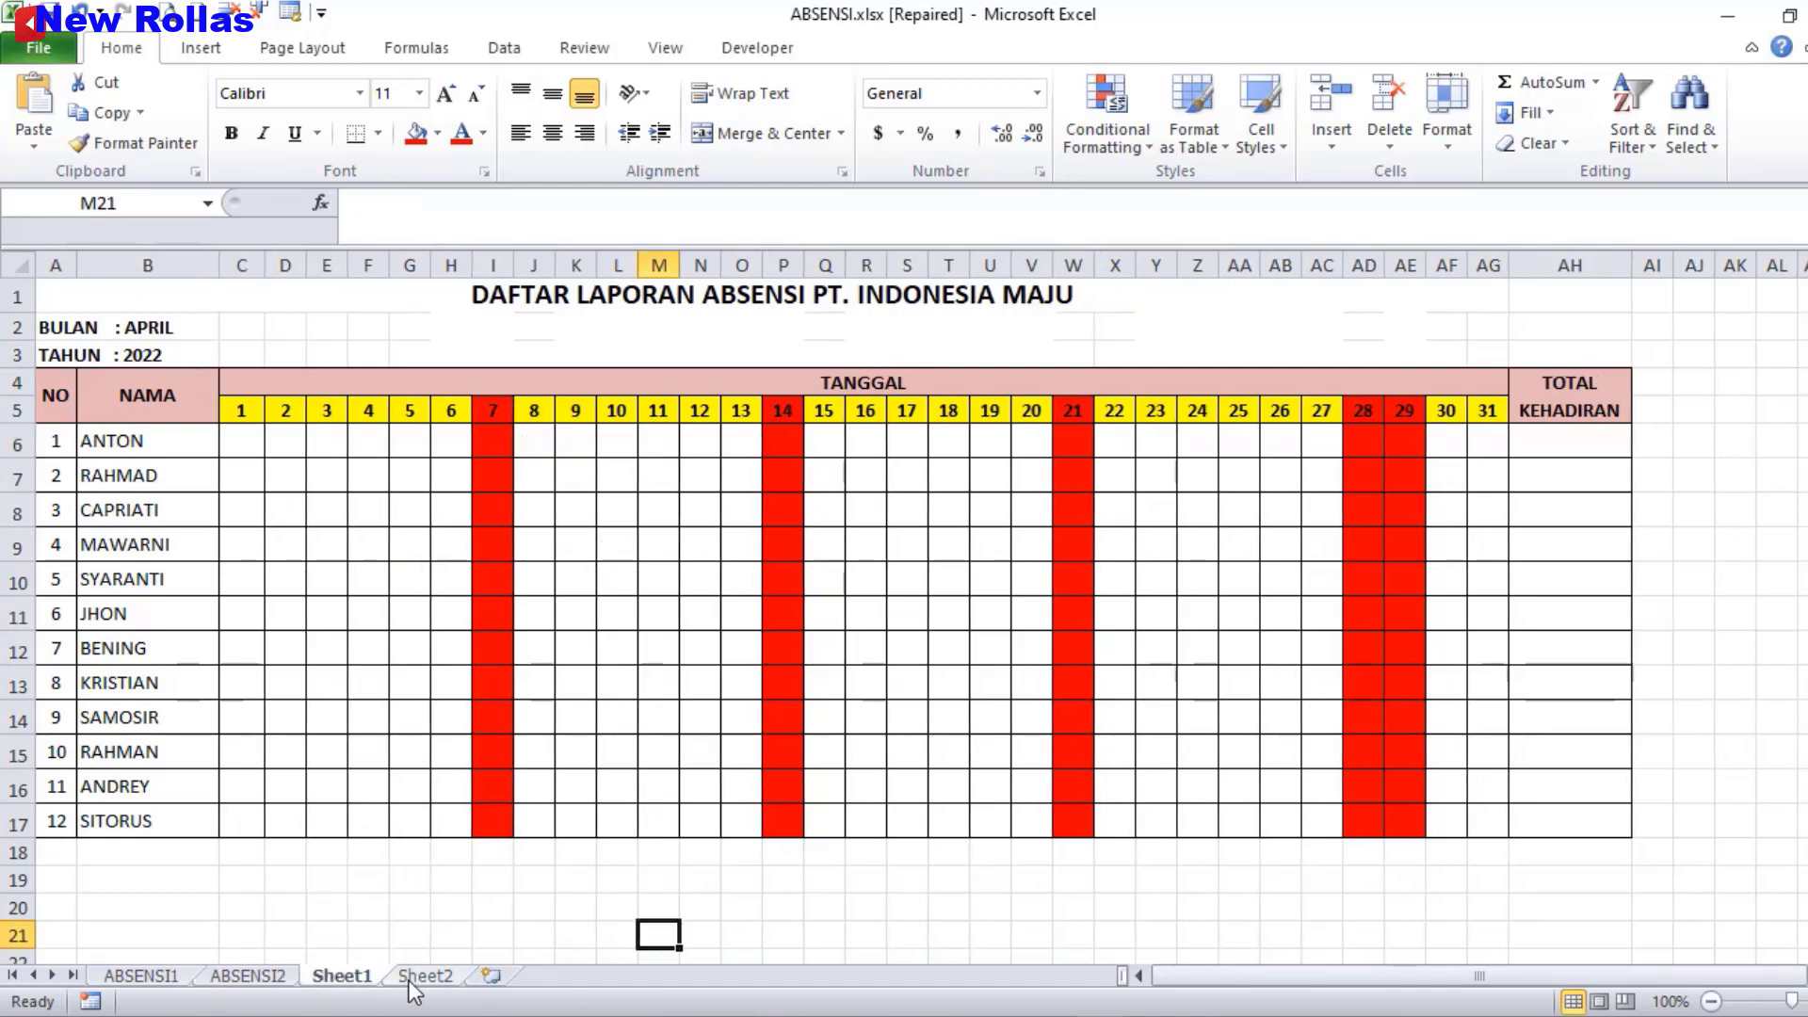
pyautogui.click(413, 980)
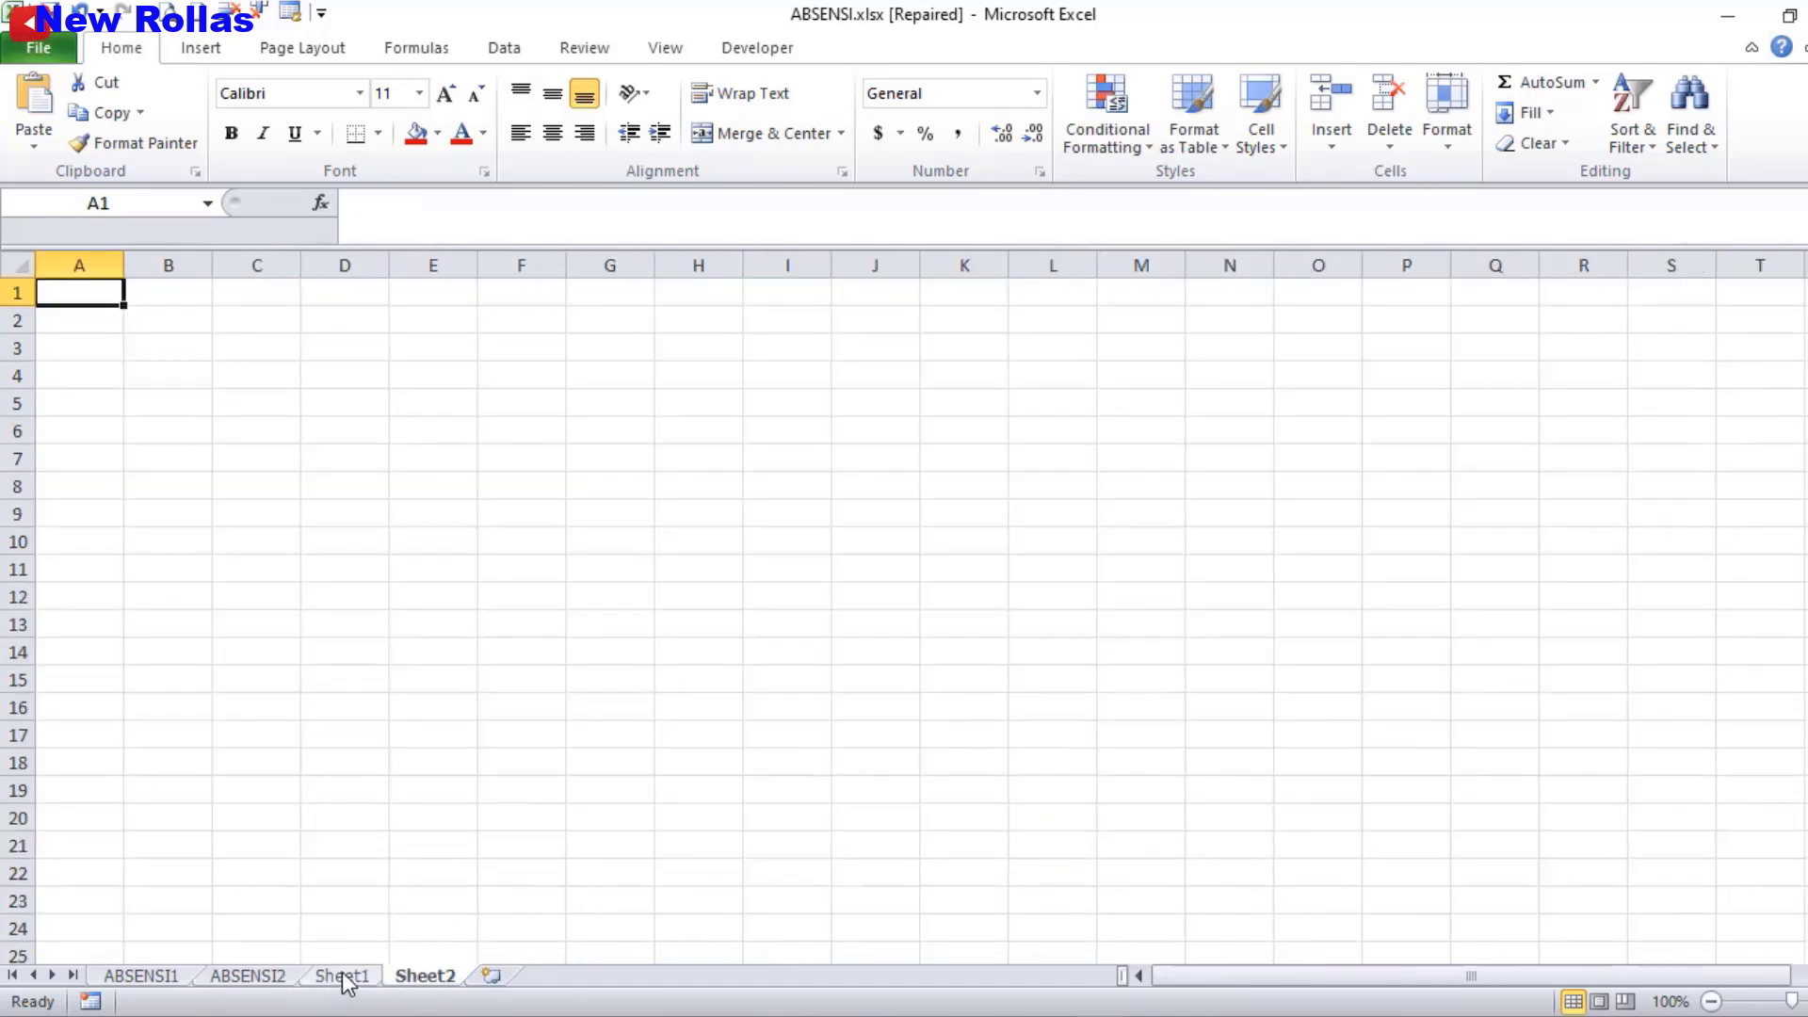
pyautogui.click(345, 977)
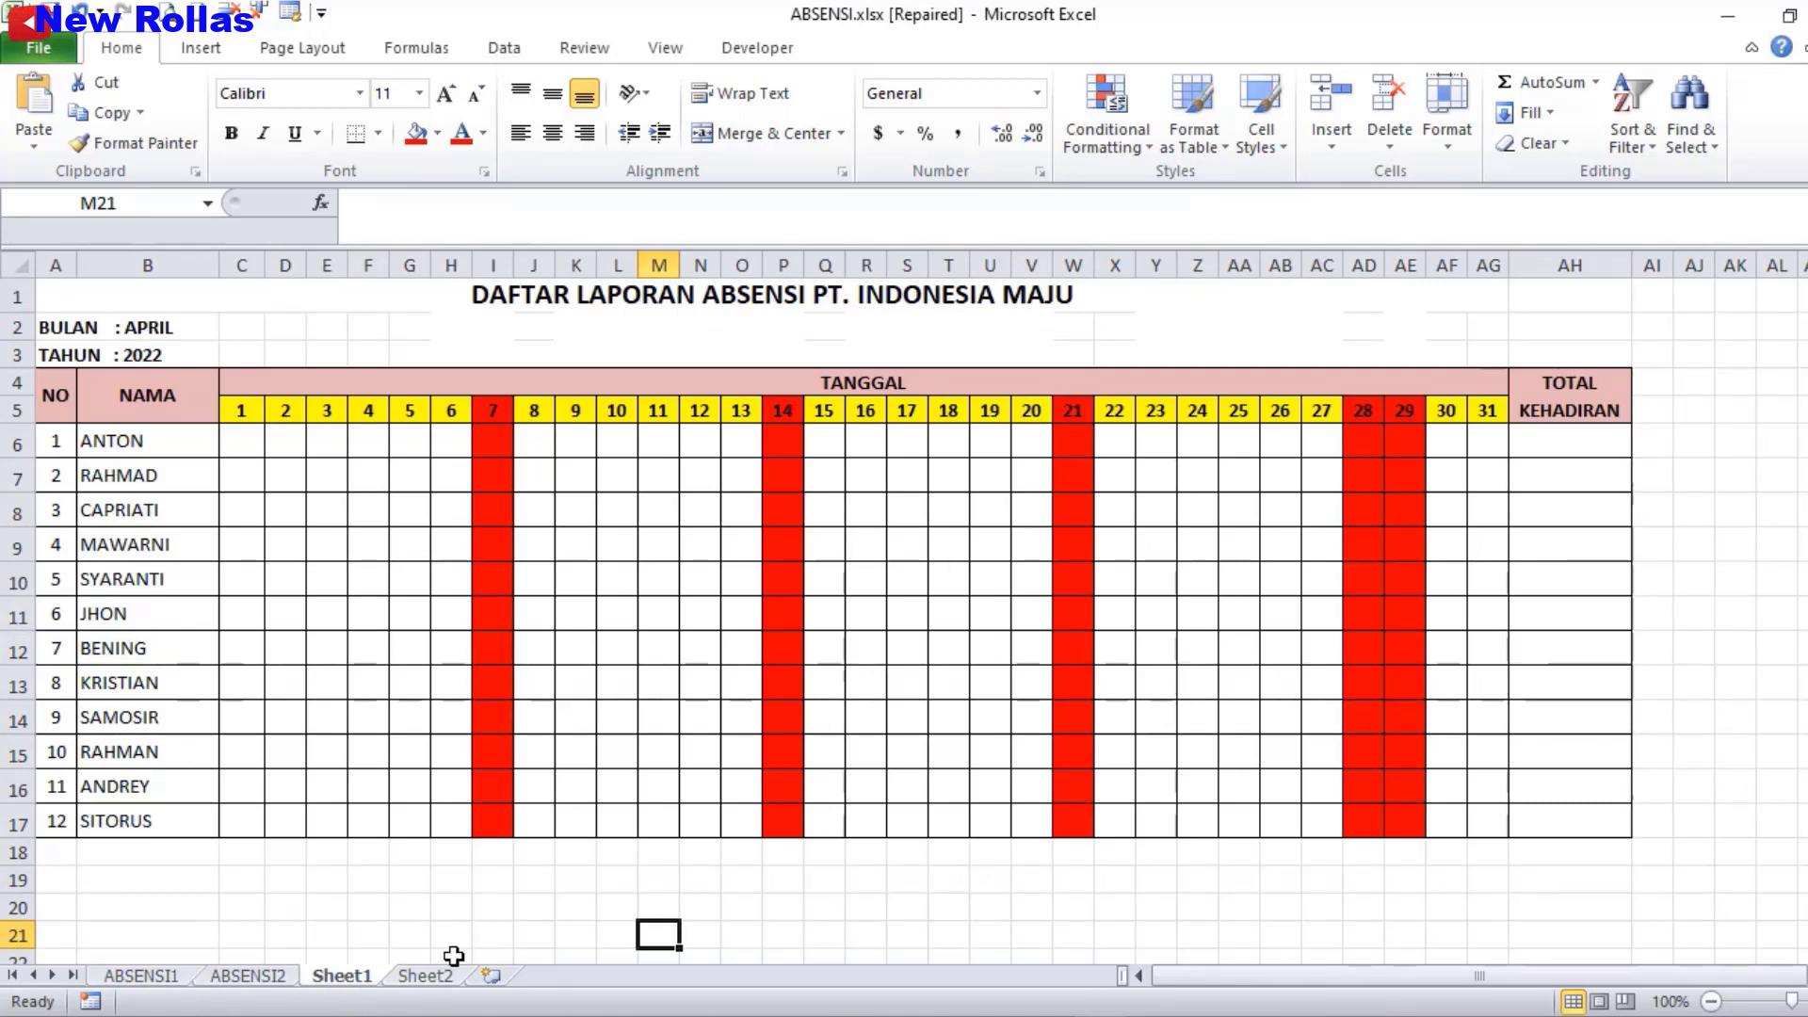
pyautogui.click(434, 983)
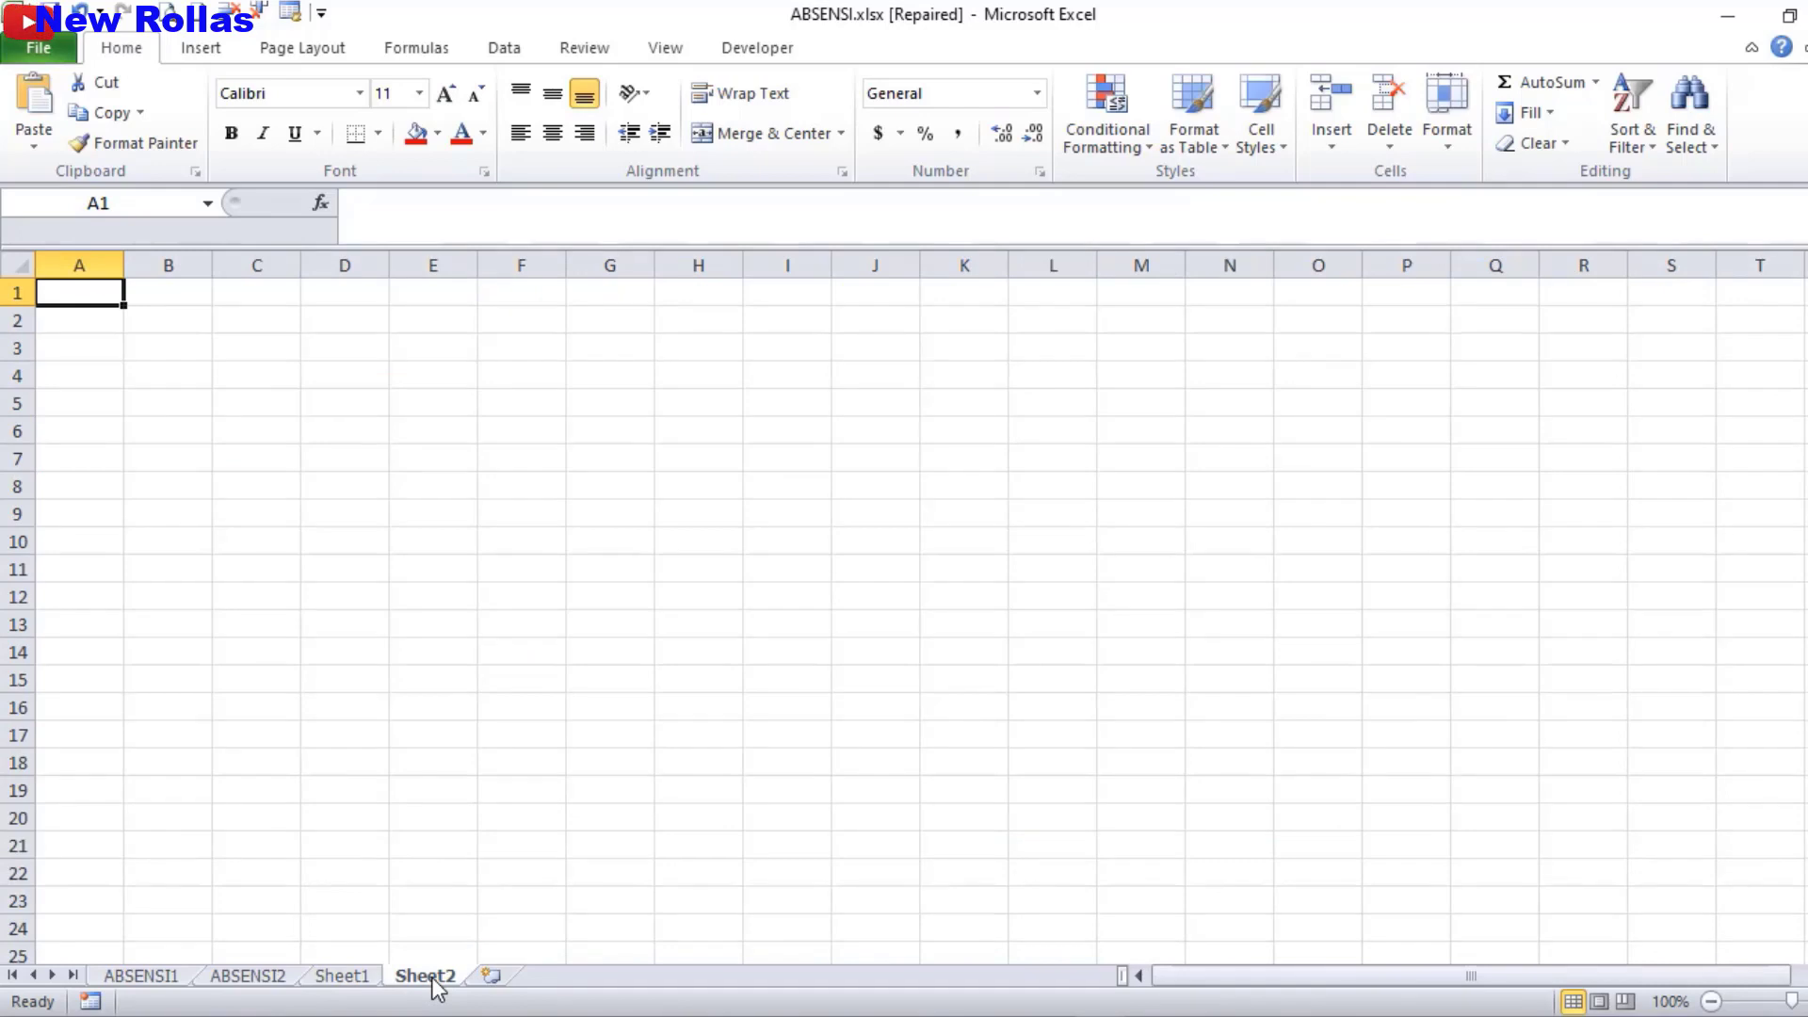
pyautogui.click(356, 982)
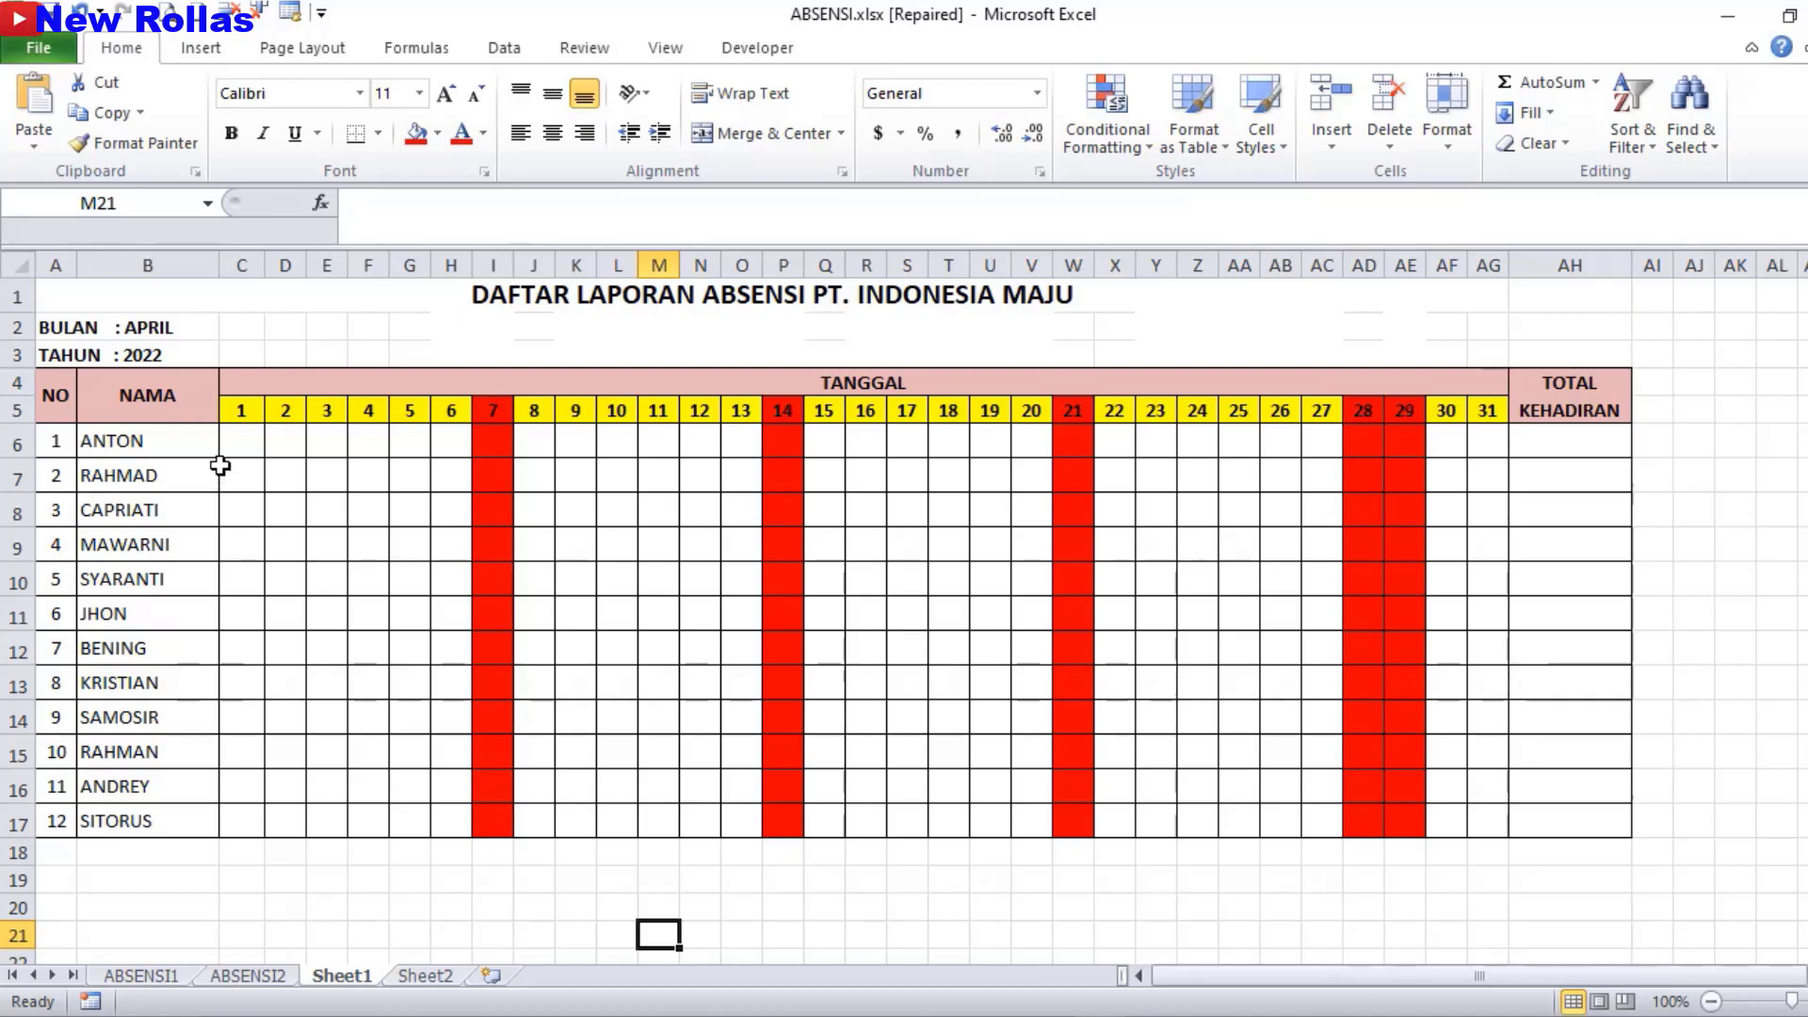
pyautogui.click(238, 443)
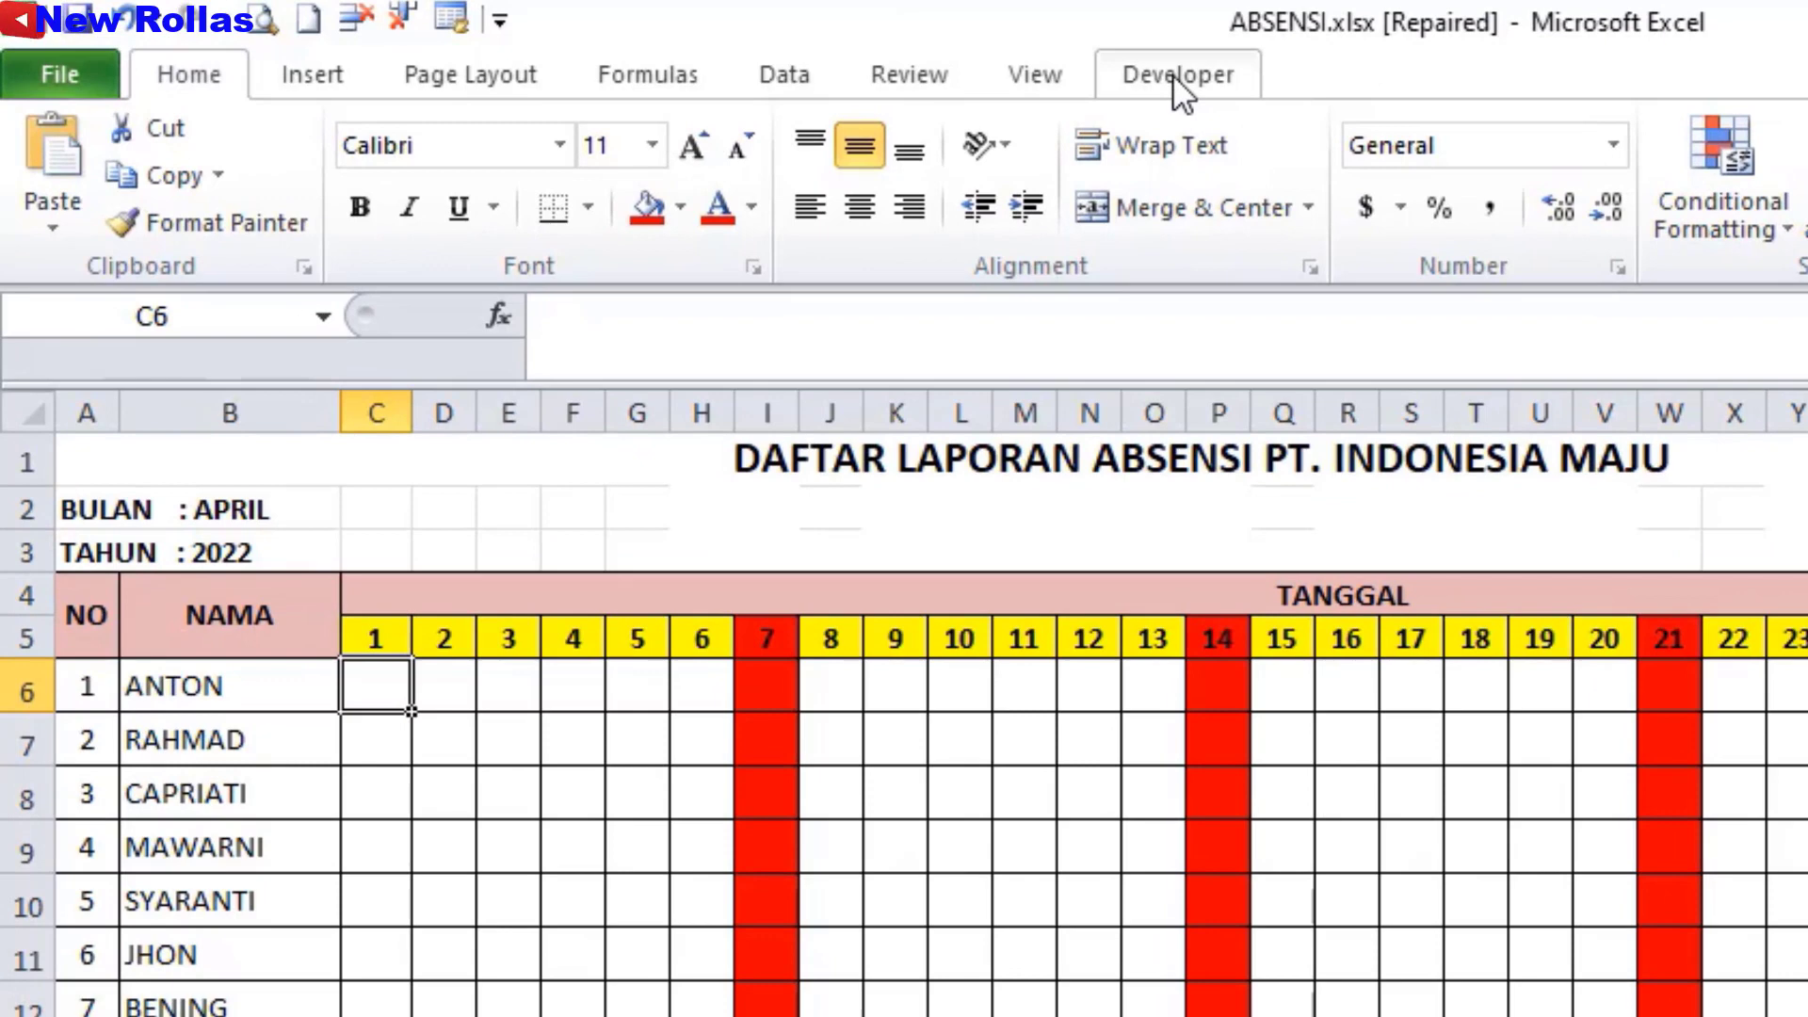
# - Check that the Developer tab is enabled among the main tabs in the ribbon customization options
pyautogui.click(1175, 83)
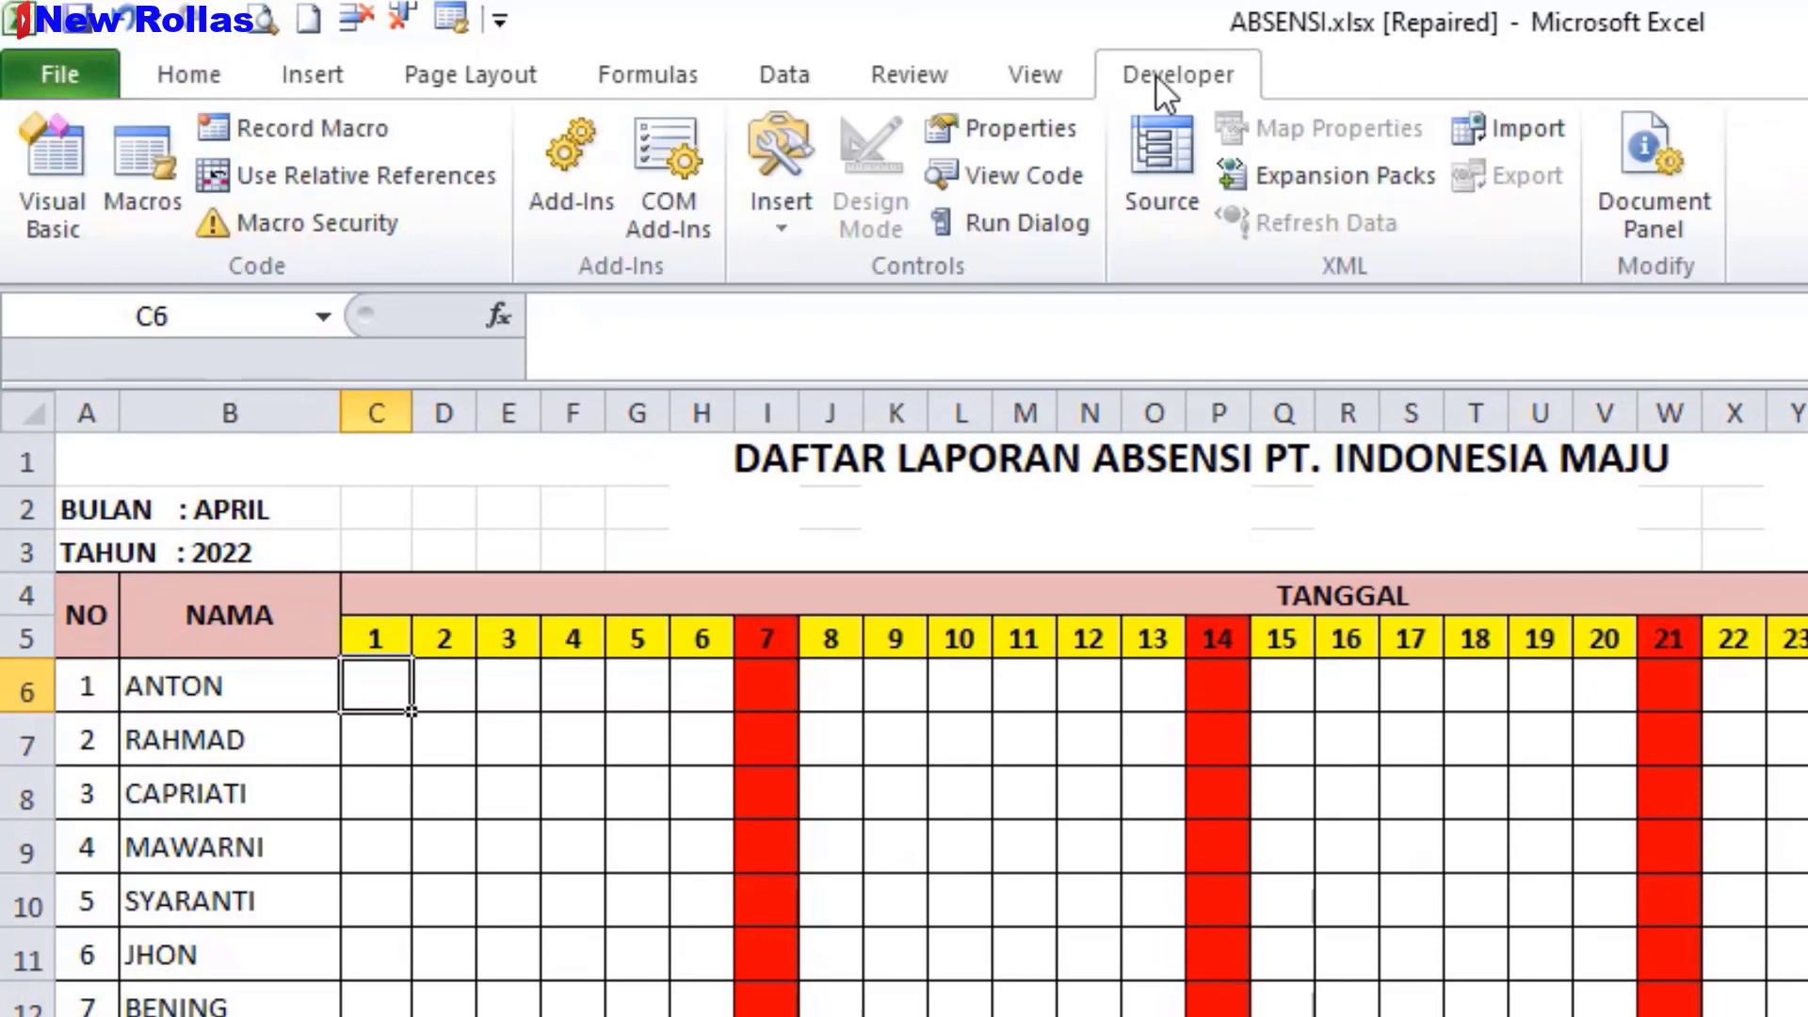
pyautogui.click(496, 23)
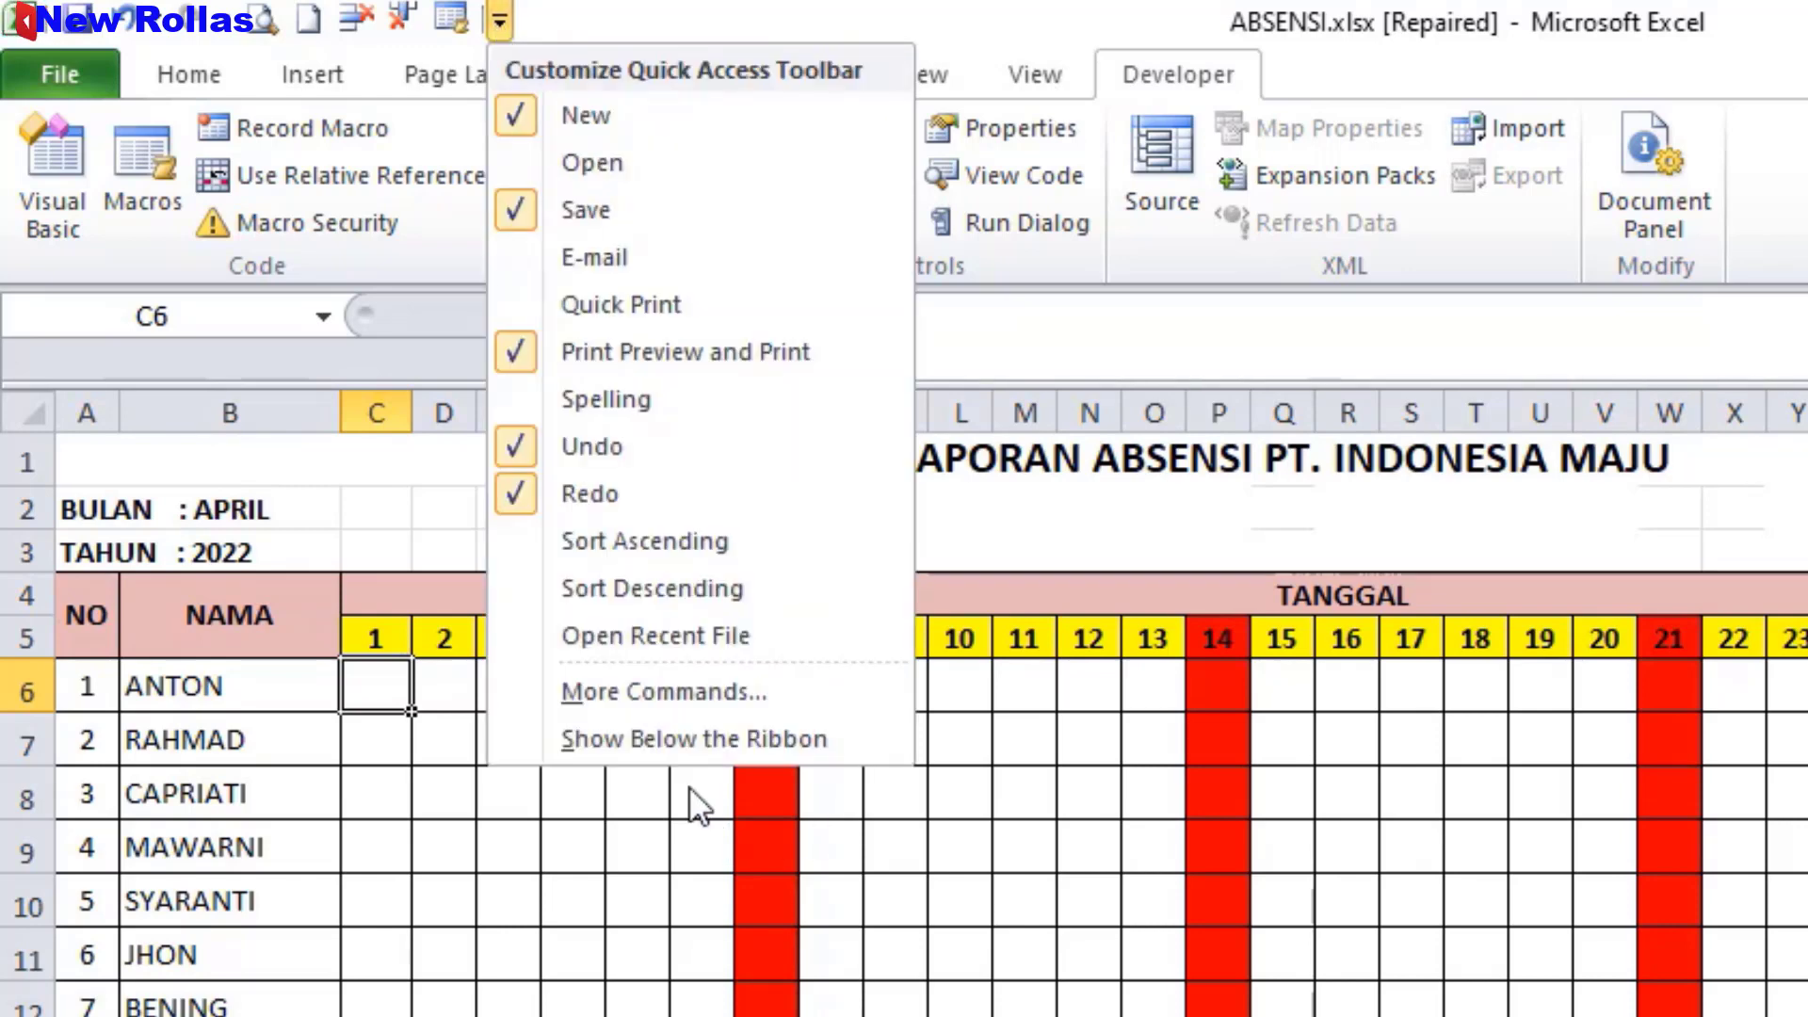
pyautogui.click(635, 699)
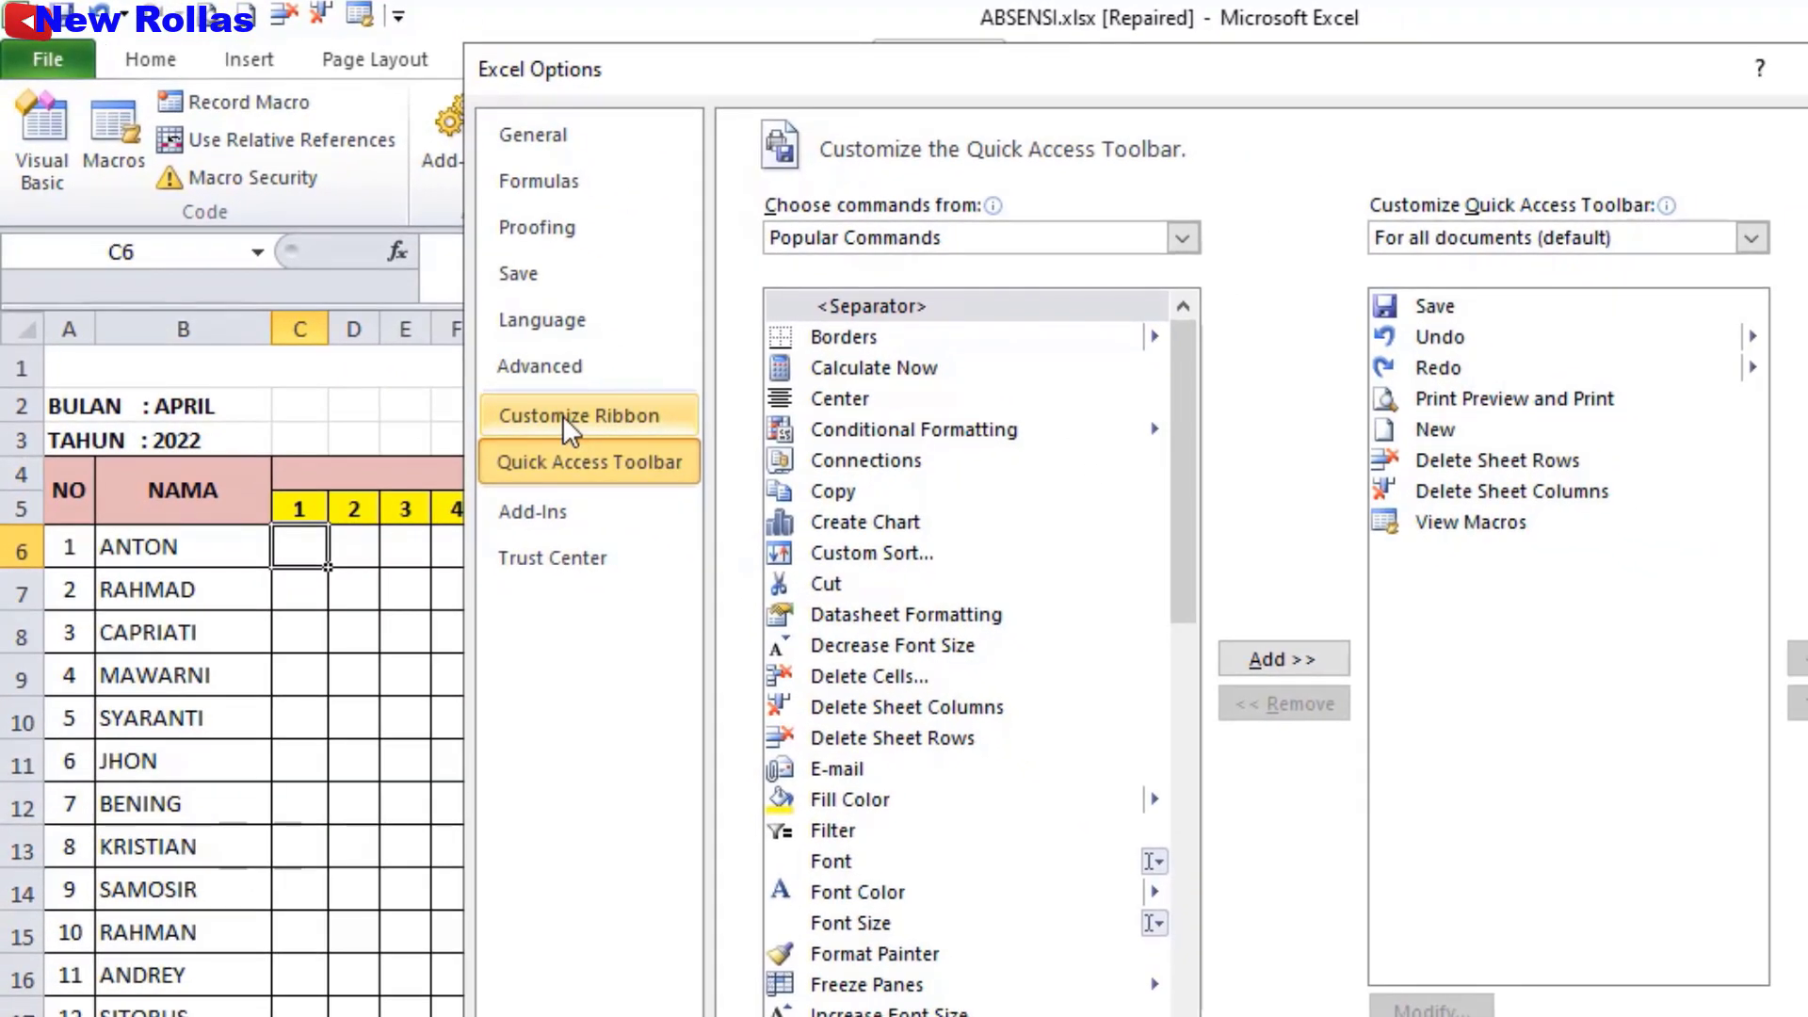
pyautogui.click(562, 415)
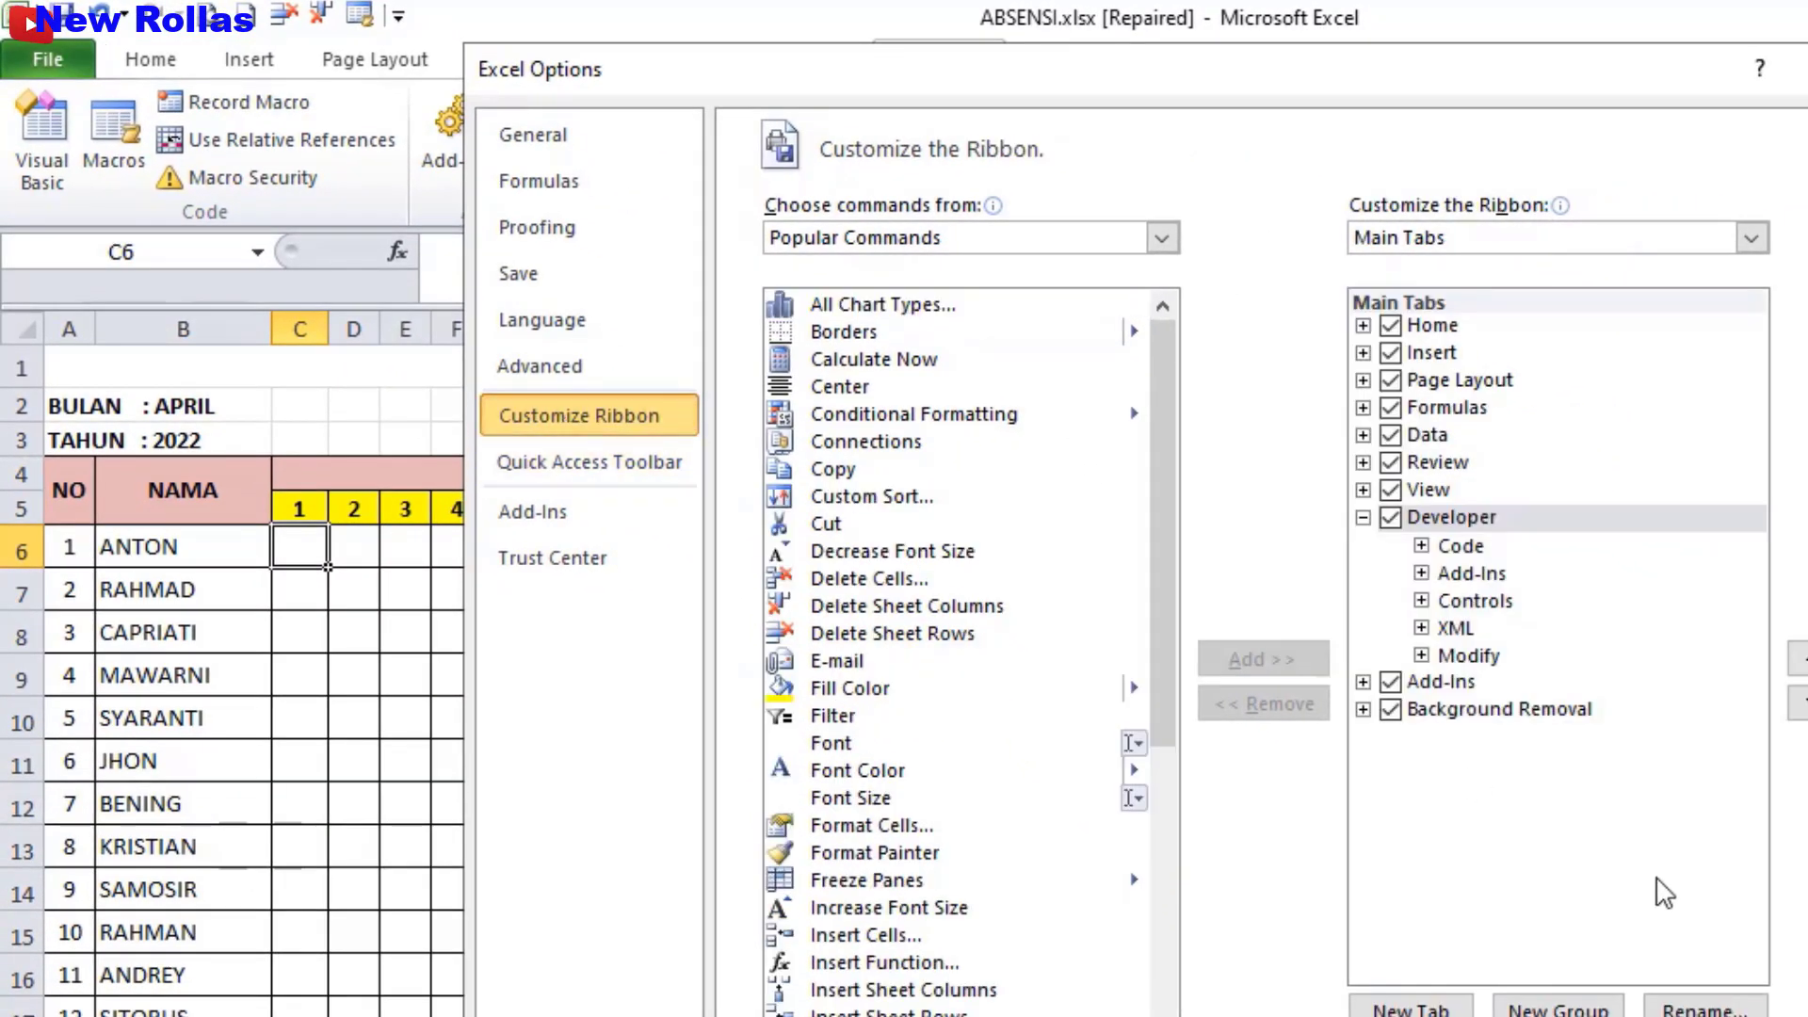
pyautogui.click(1390, 519)
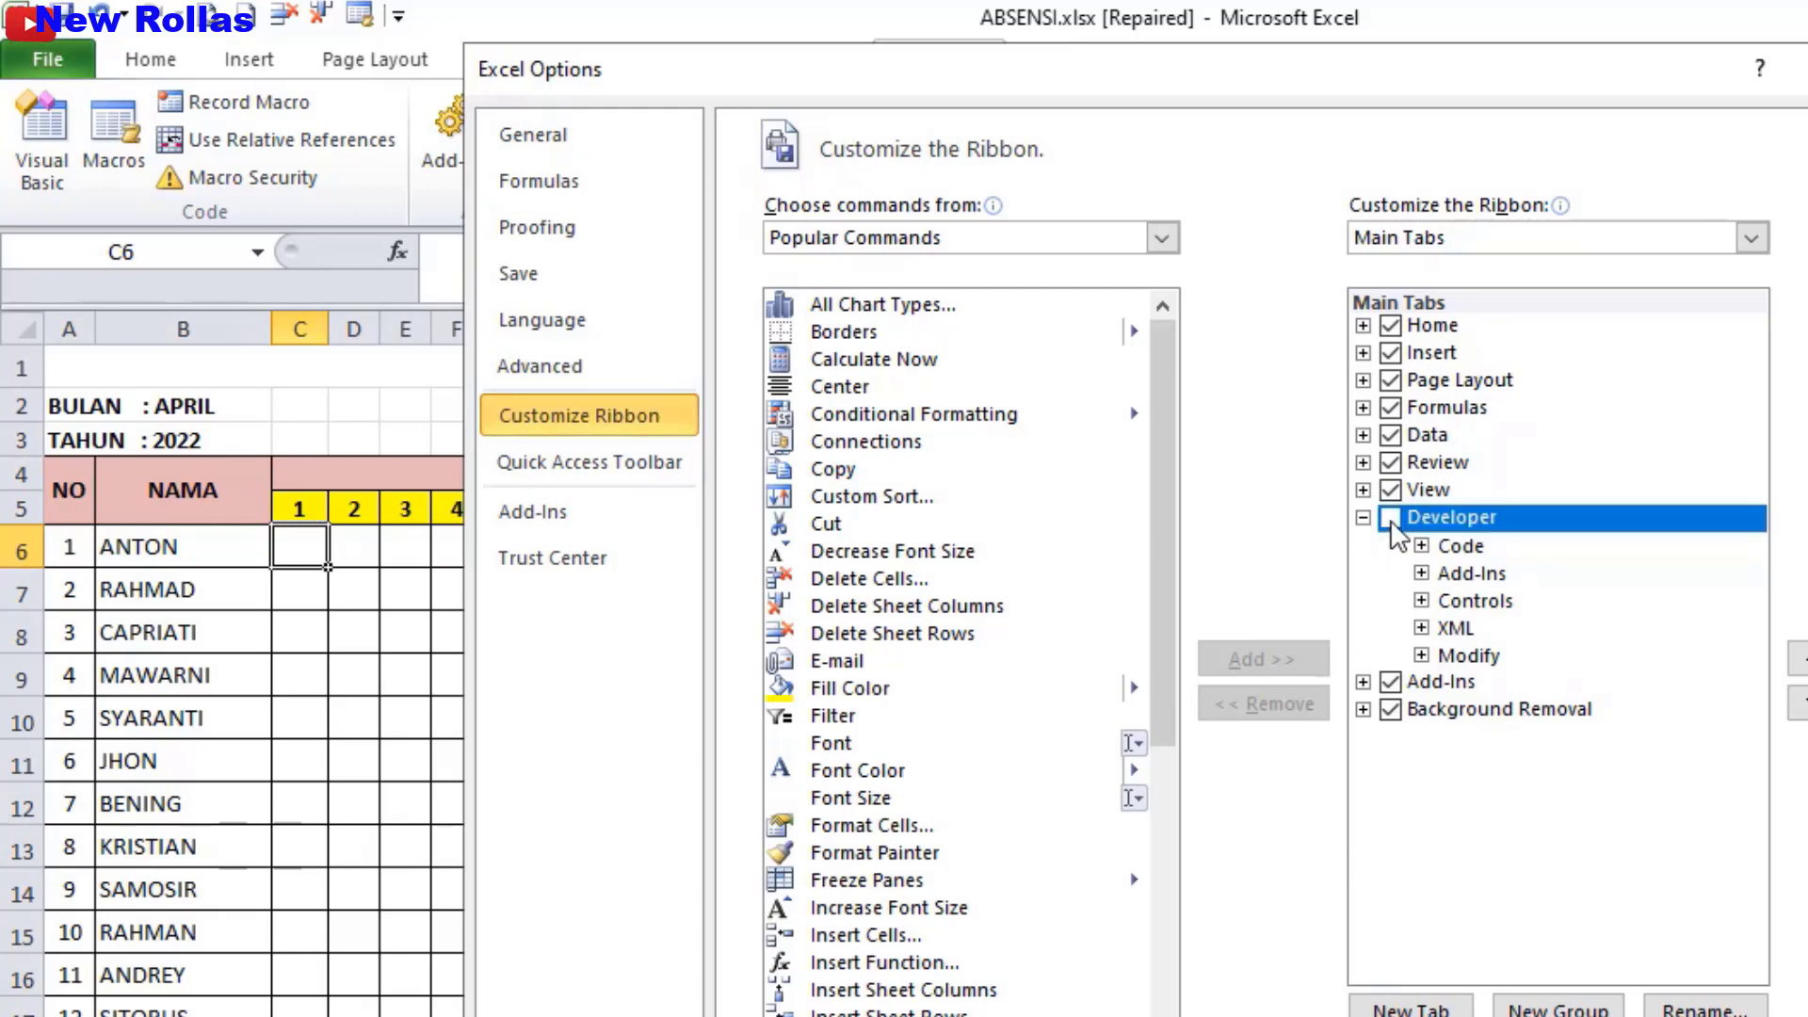
pyautogui.click(1391, 518)
pyautogui.press('Return')
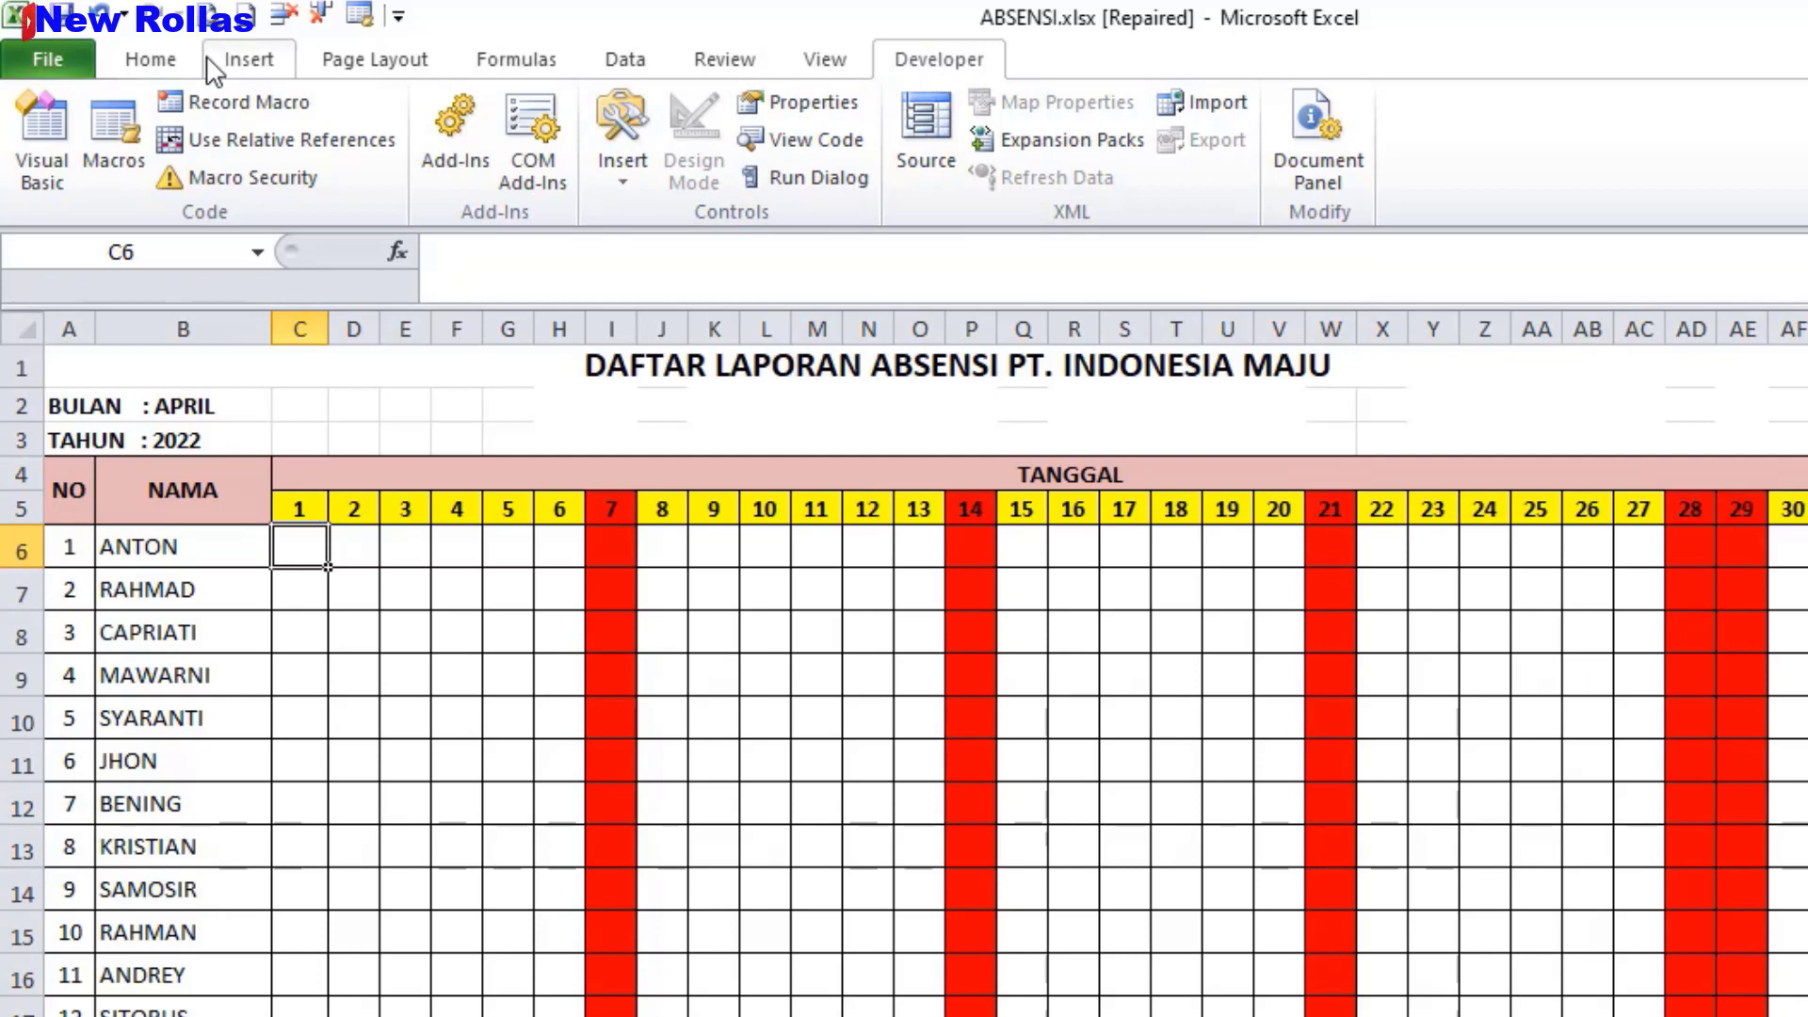
# - Insert a form control checkbox sized to fit cell C6 under date 1
pyautogui.click(148, 59)
pyautogui.click(925, 62)
pyautogui.click(625, 177)
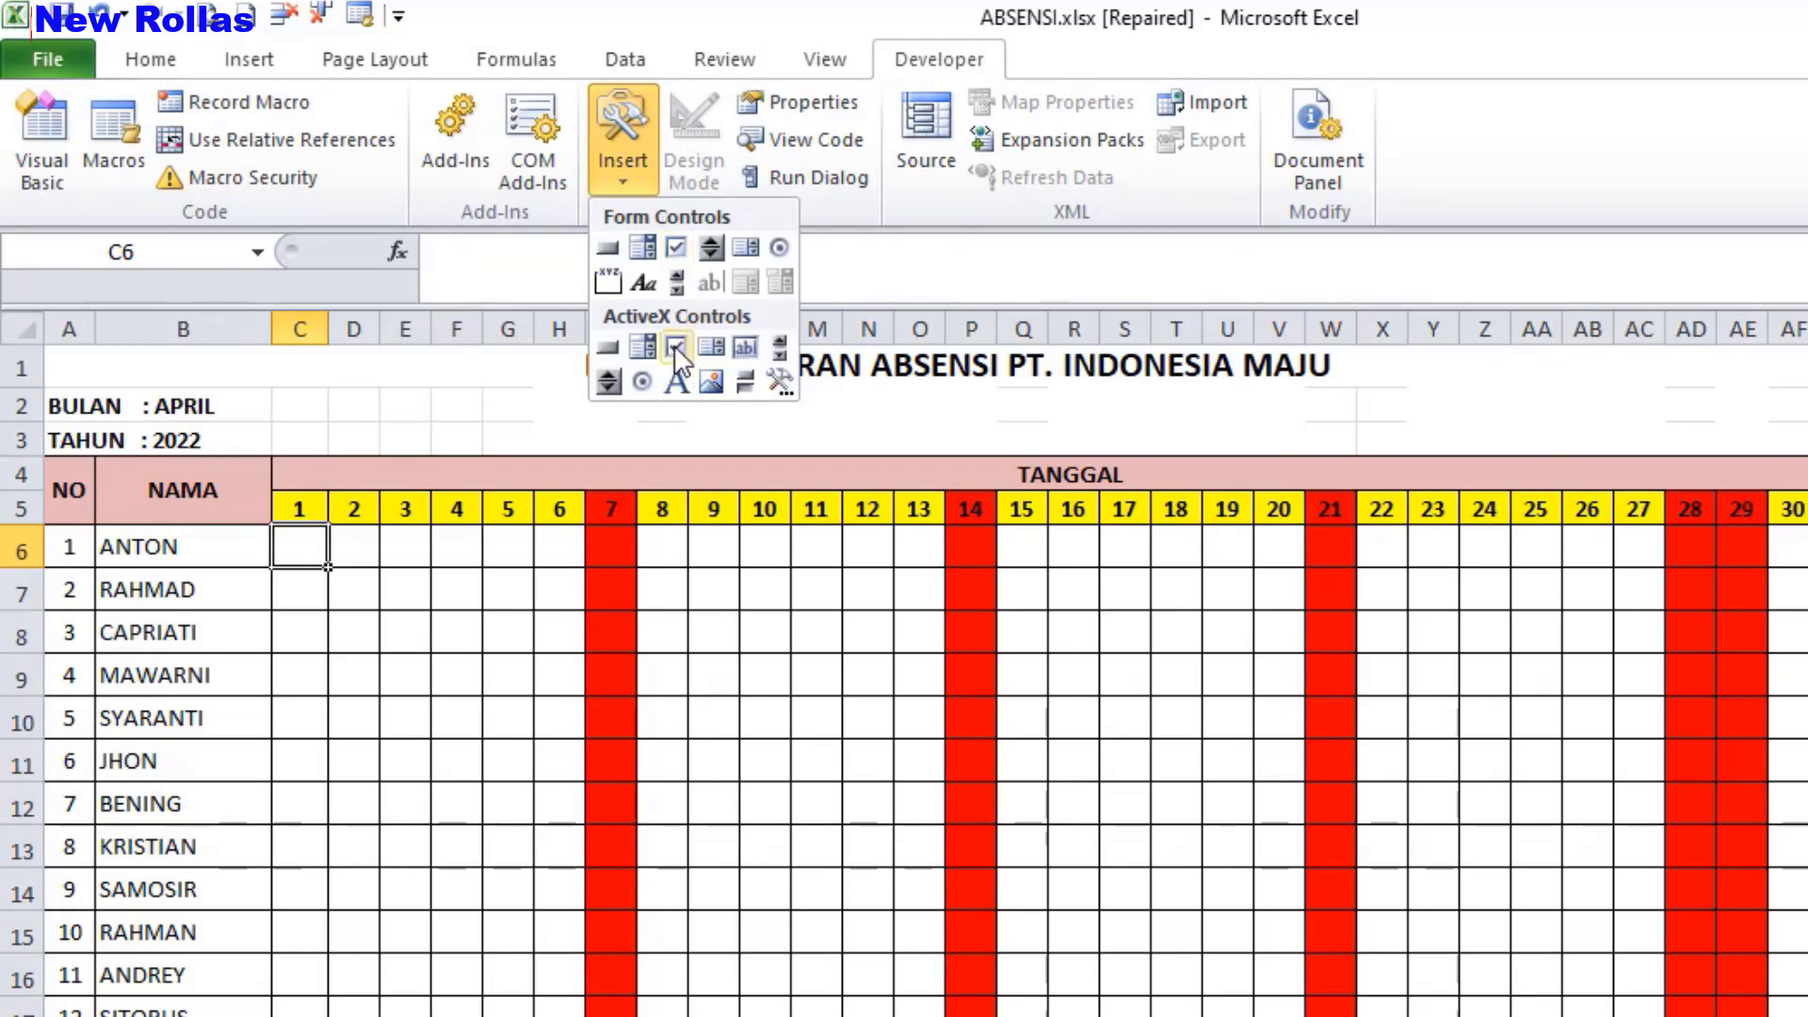
pyautogui.click(676, 247)
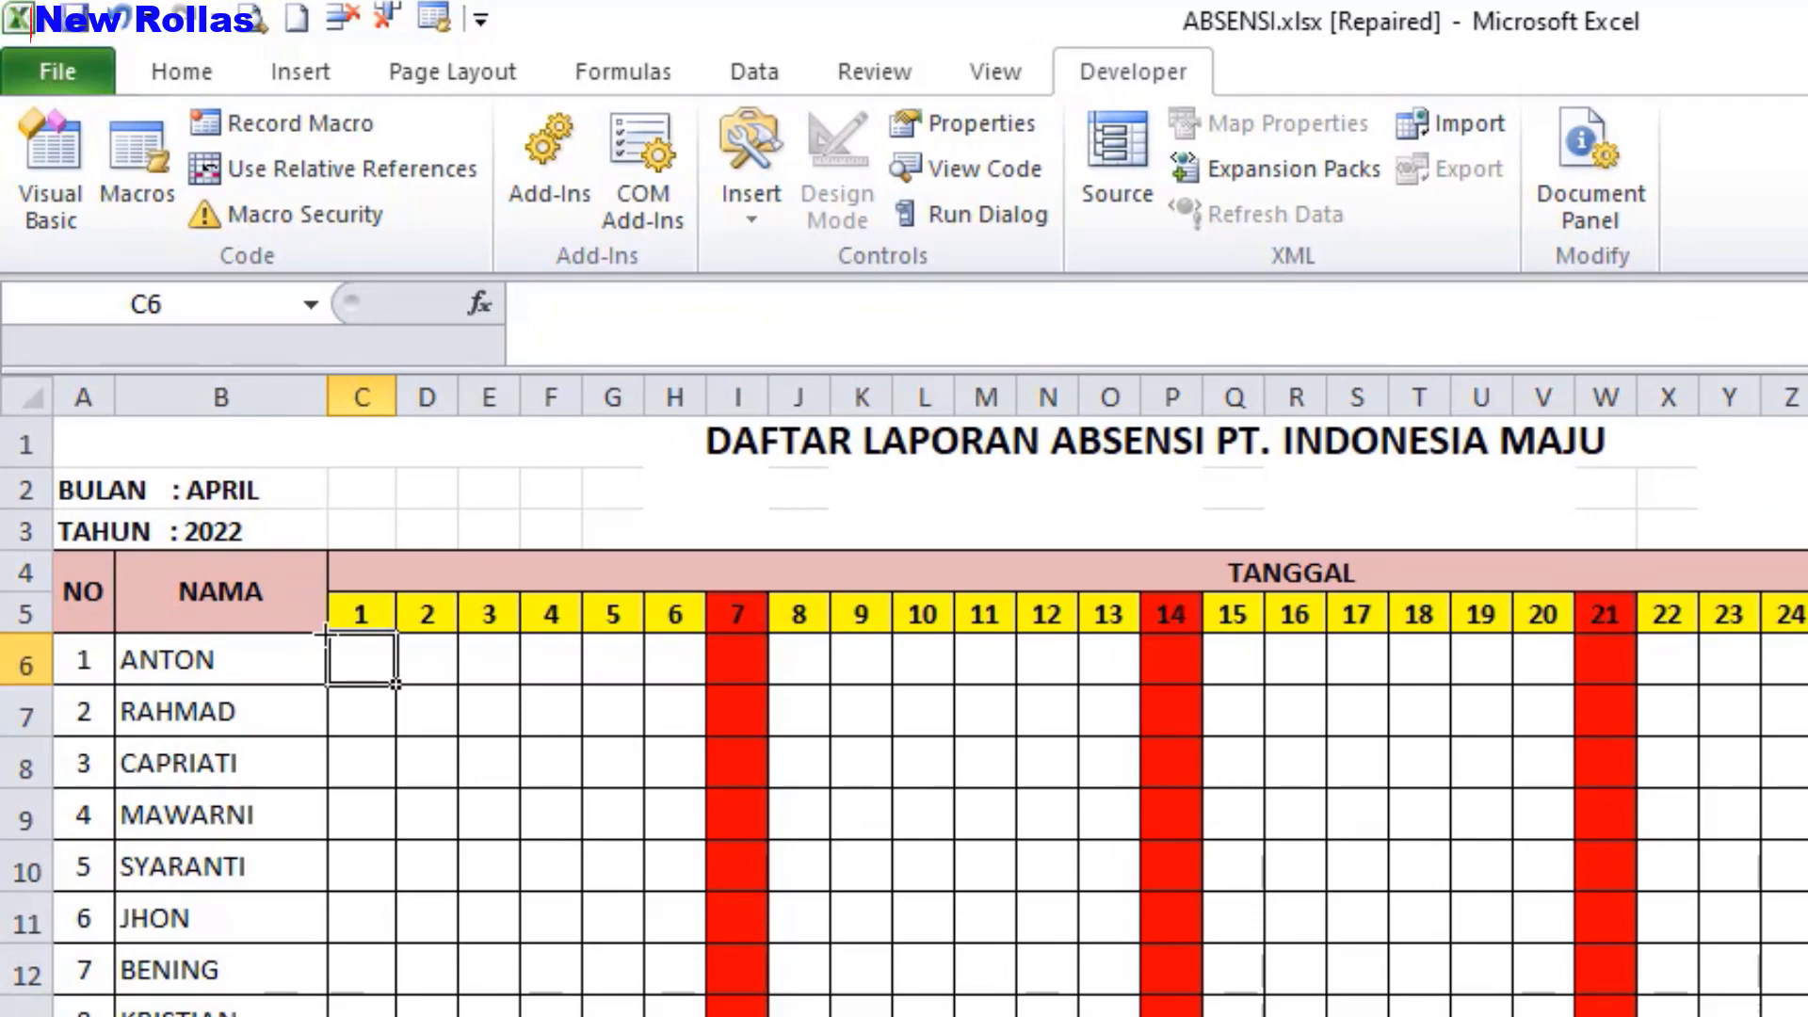
pyautogui.moveTo(333, 636); pyautogui.dragTo(387, 678)
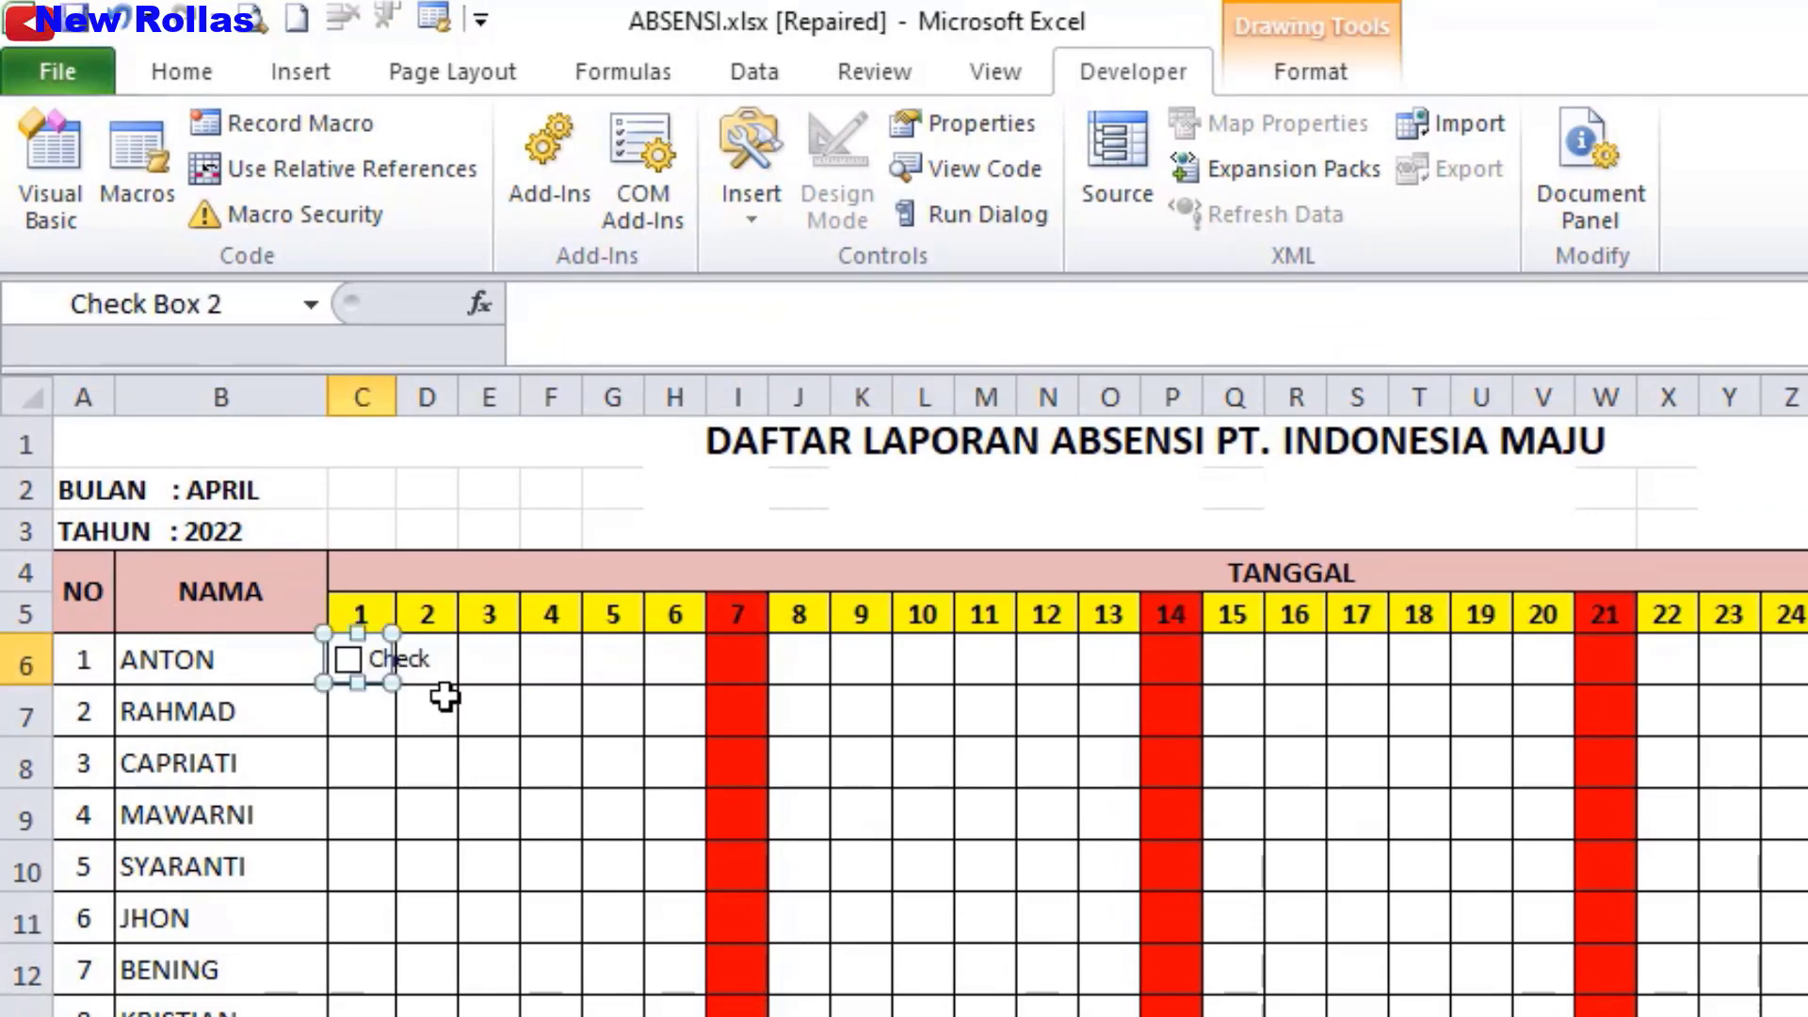
# - Remove the label text from the checkbox in C6, leaving only its box
pyautogui.click(377, 662)
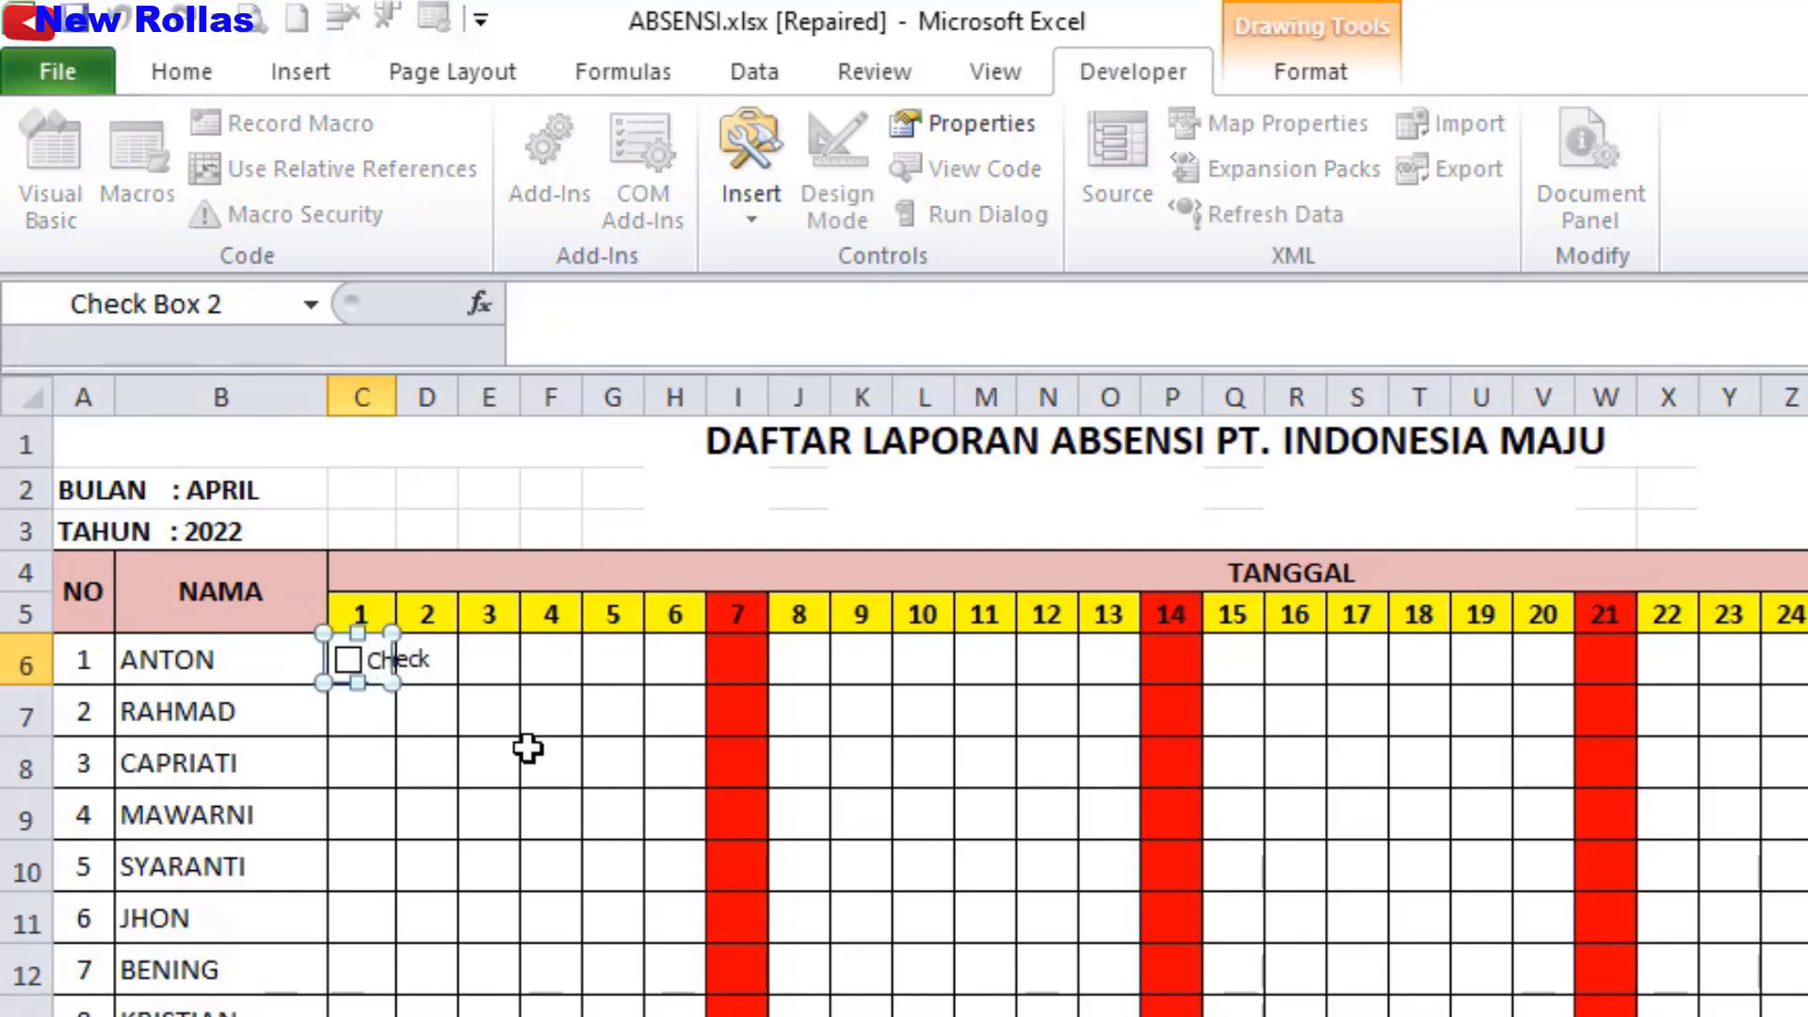
pyautogui.press('BackSpace')
pyautogui.press('BackSpace')
pyautogui.click(449, 744)
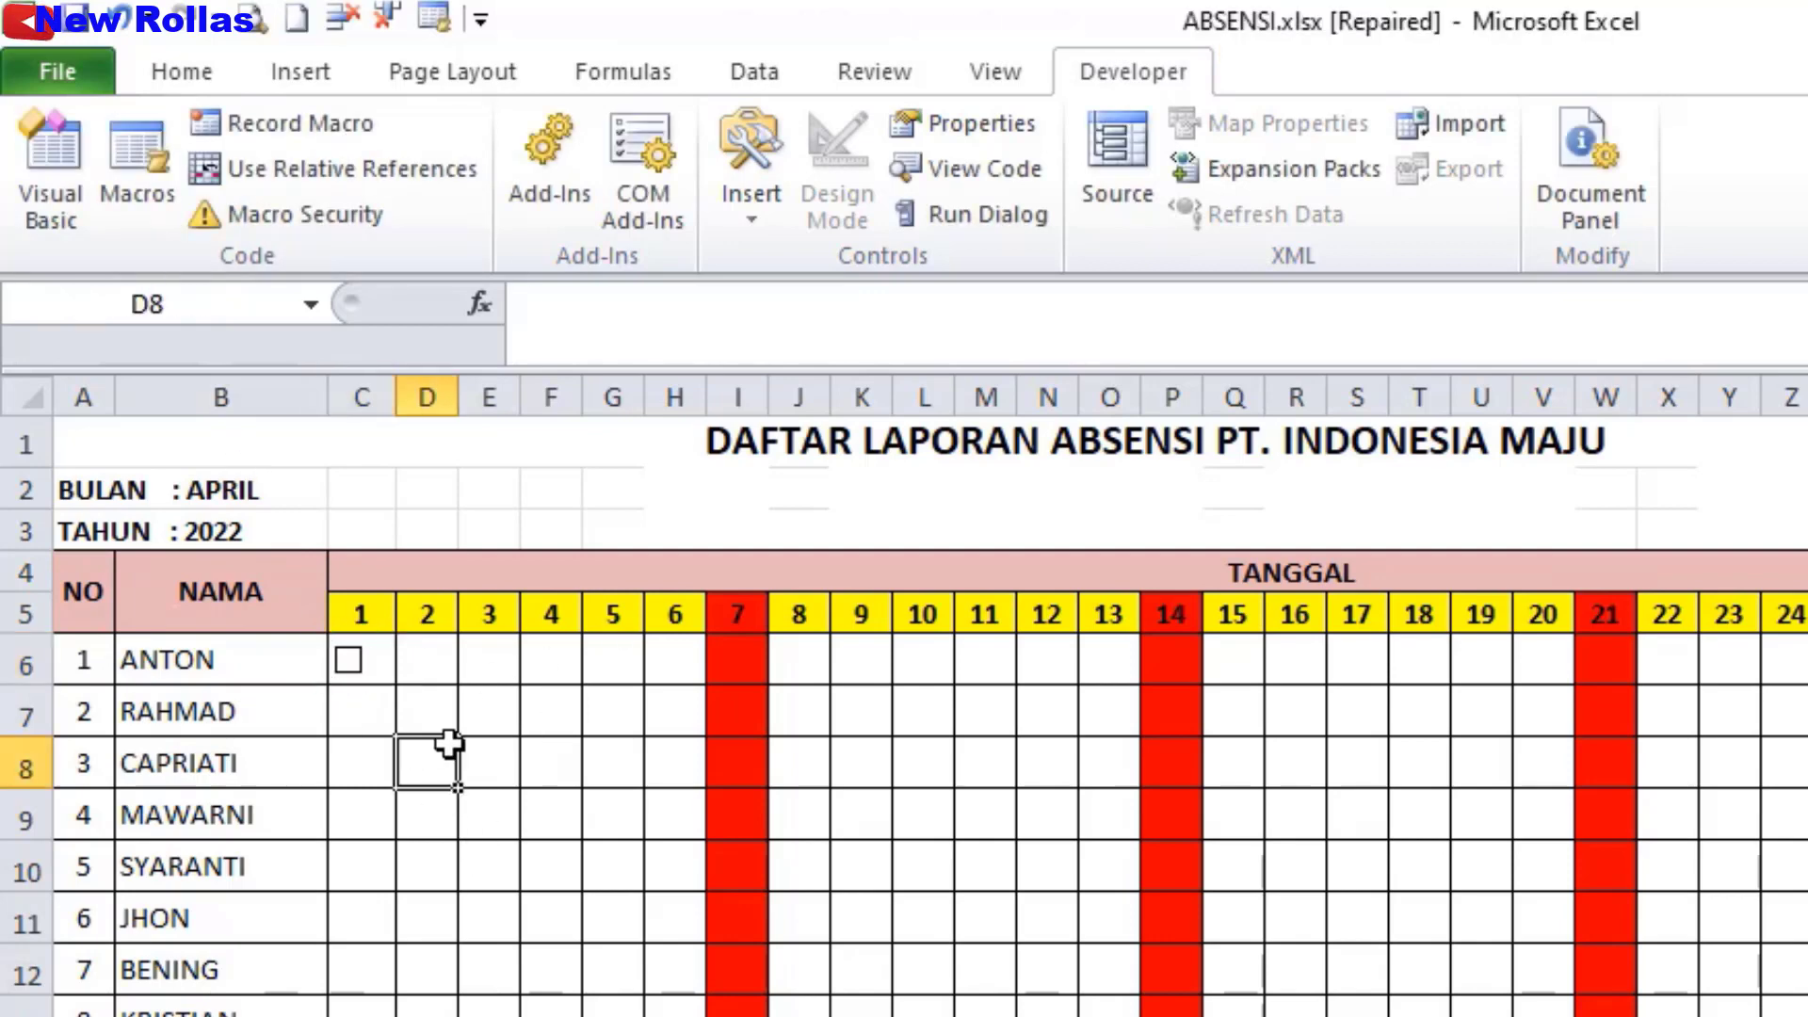
# - Select the checkbox in C6 and nudge it rightward to centre its box in the cell
pyautogui.click(364, 669)
pyautogui.click(366, 669)
pyautogui.rightClick(369, 665)
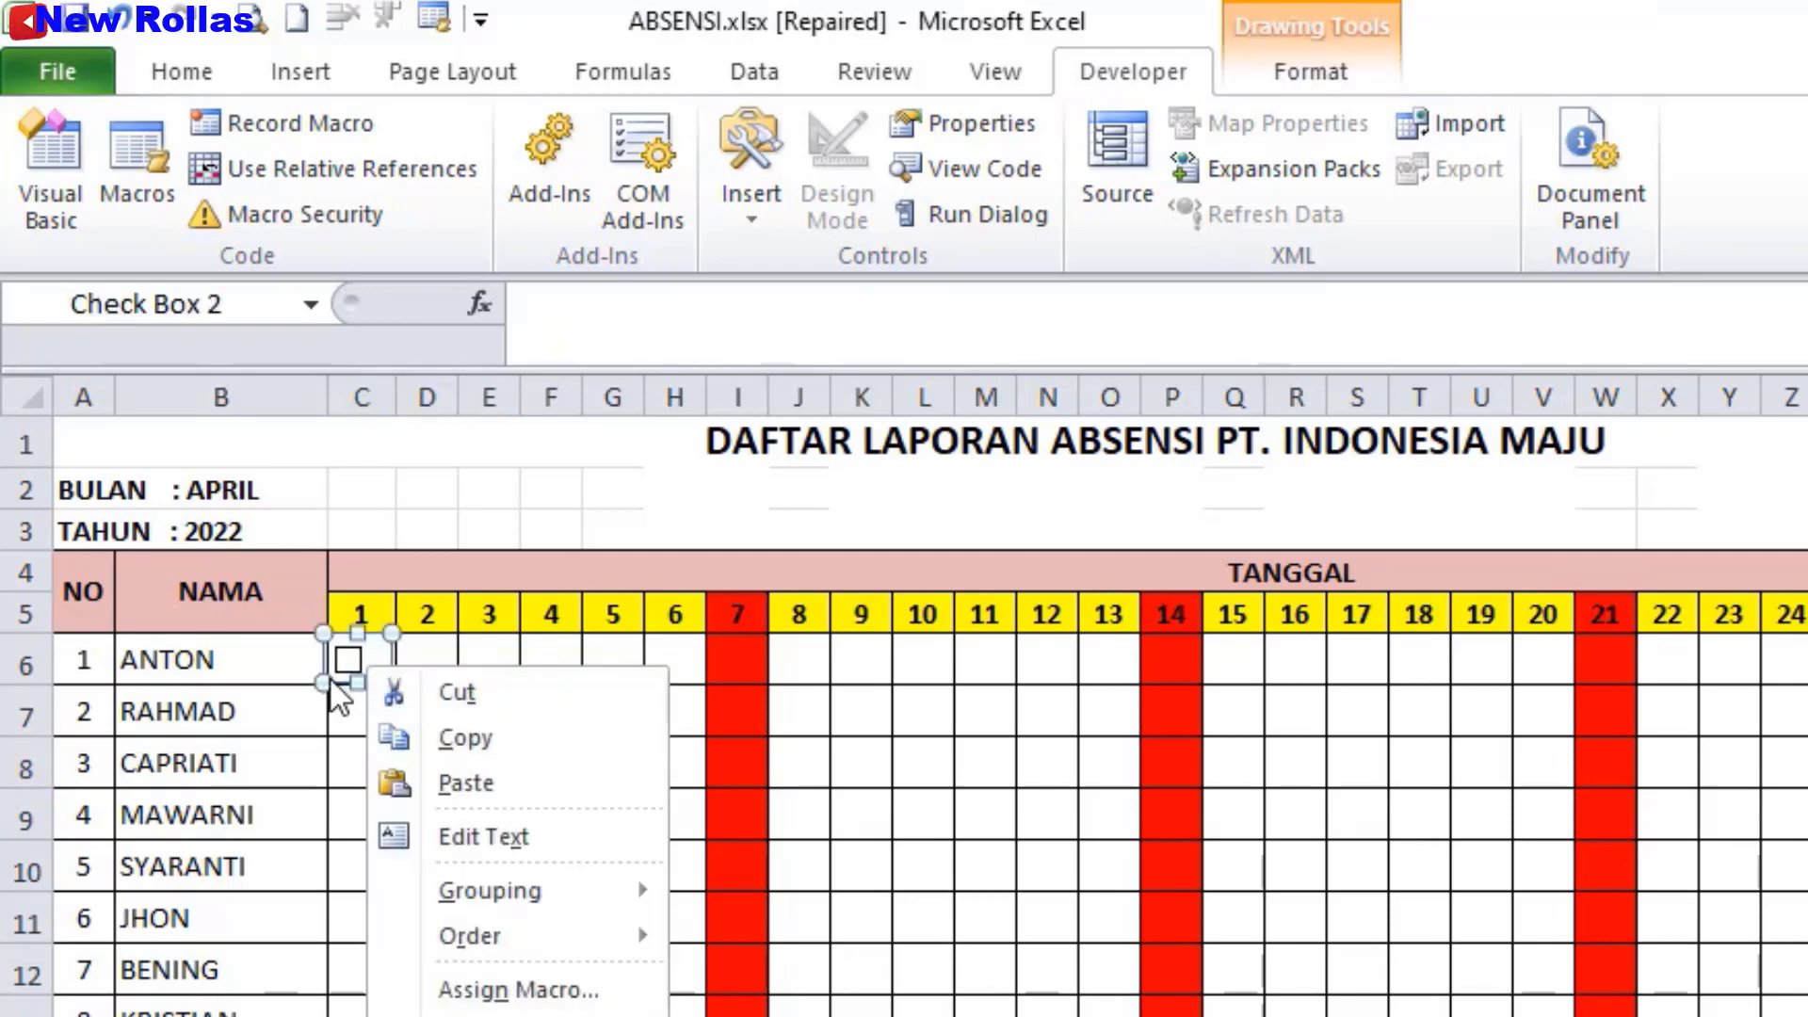
pyautogui.press('Escape')
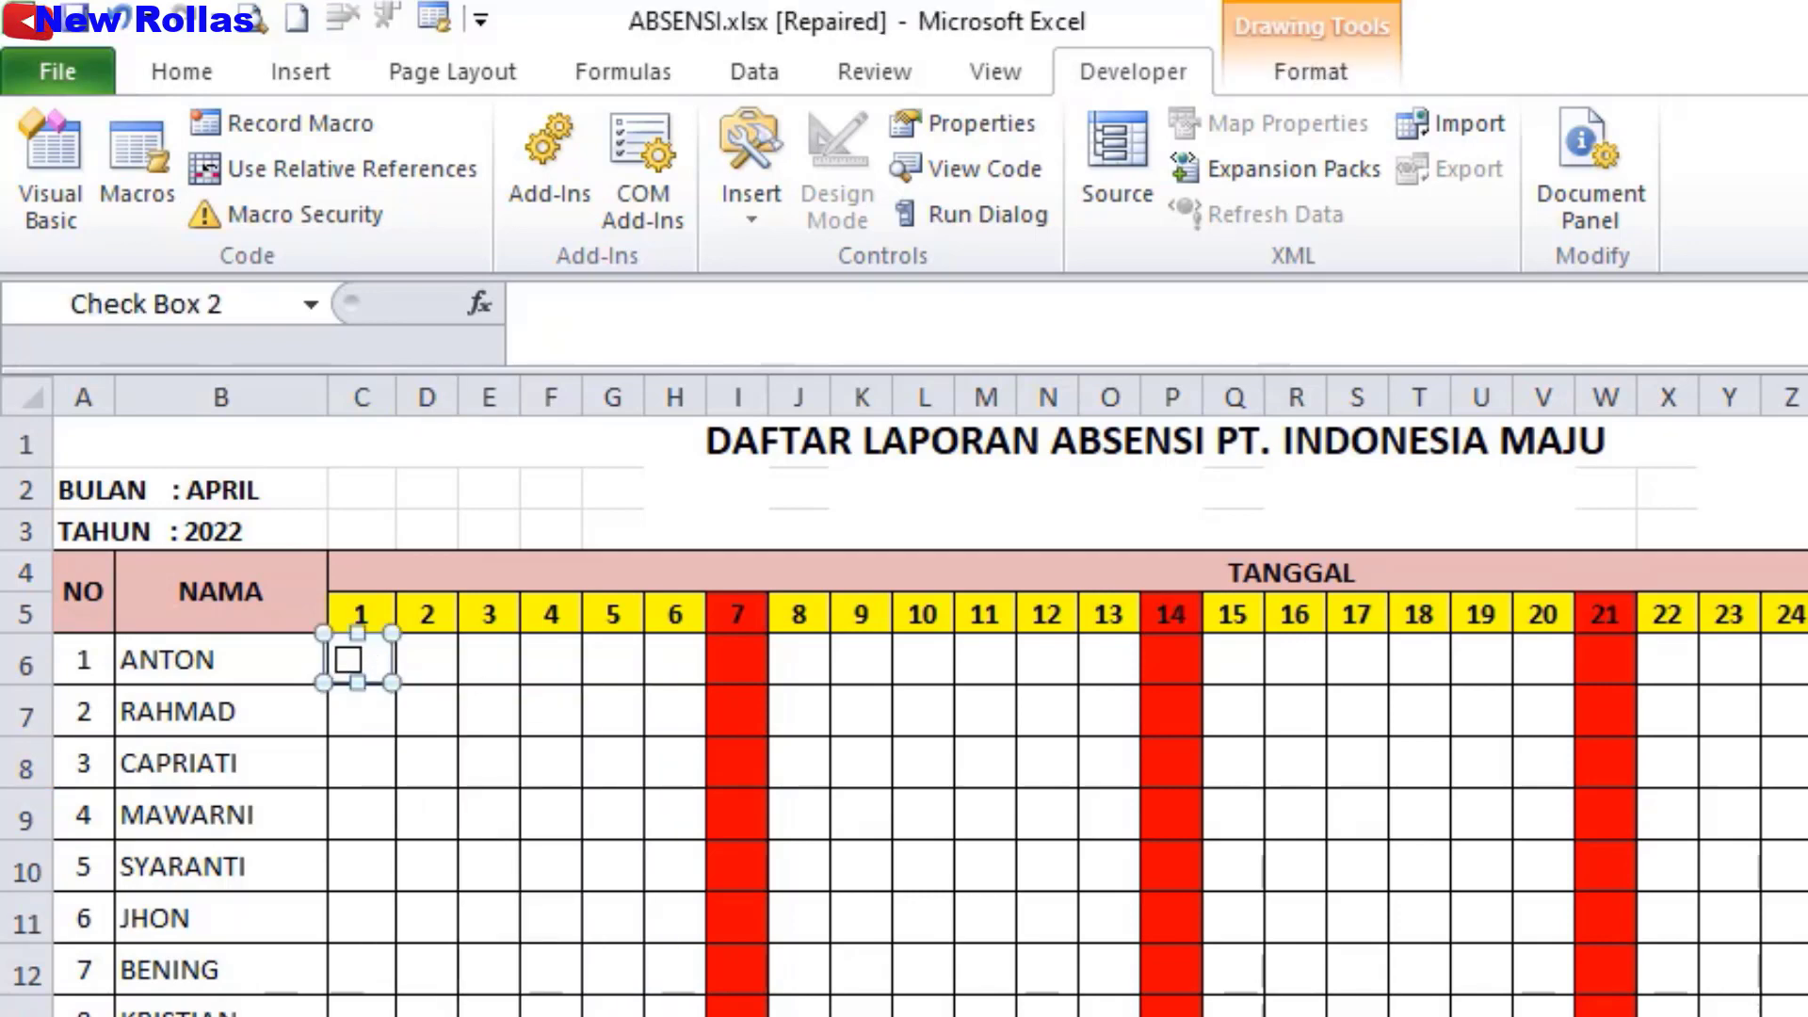
pyautogui.press('Right')
pyautogui.press('Right')
pyautogui.press('Right')
pyautogui.press('Right')
pyautogui.press('Right')
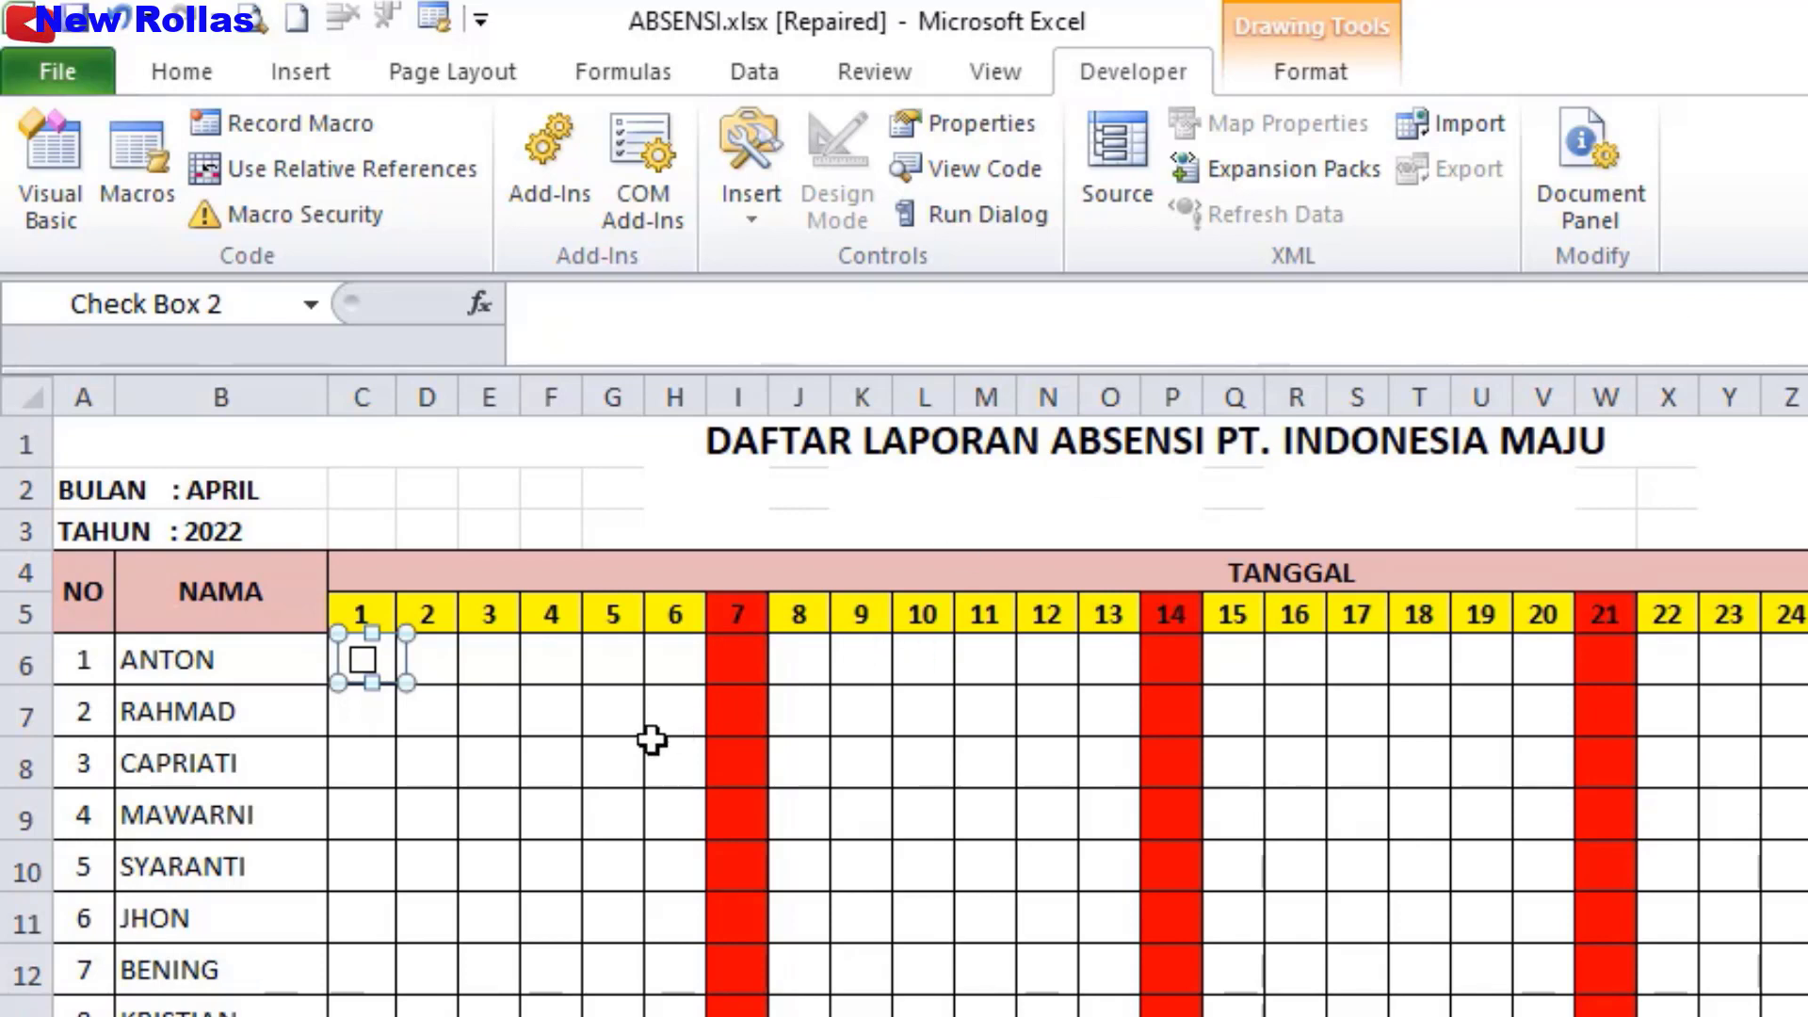
# - Fill the checkbox from C6 across to H6 for dates 1 to 6
pyautogui.click(366, 717)
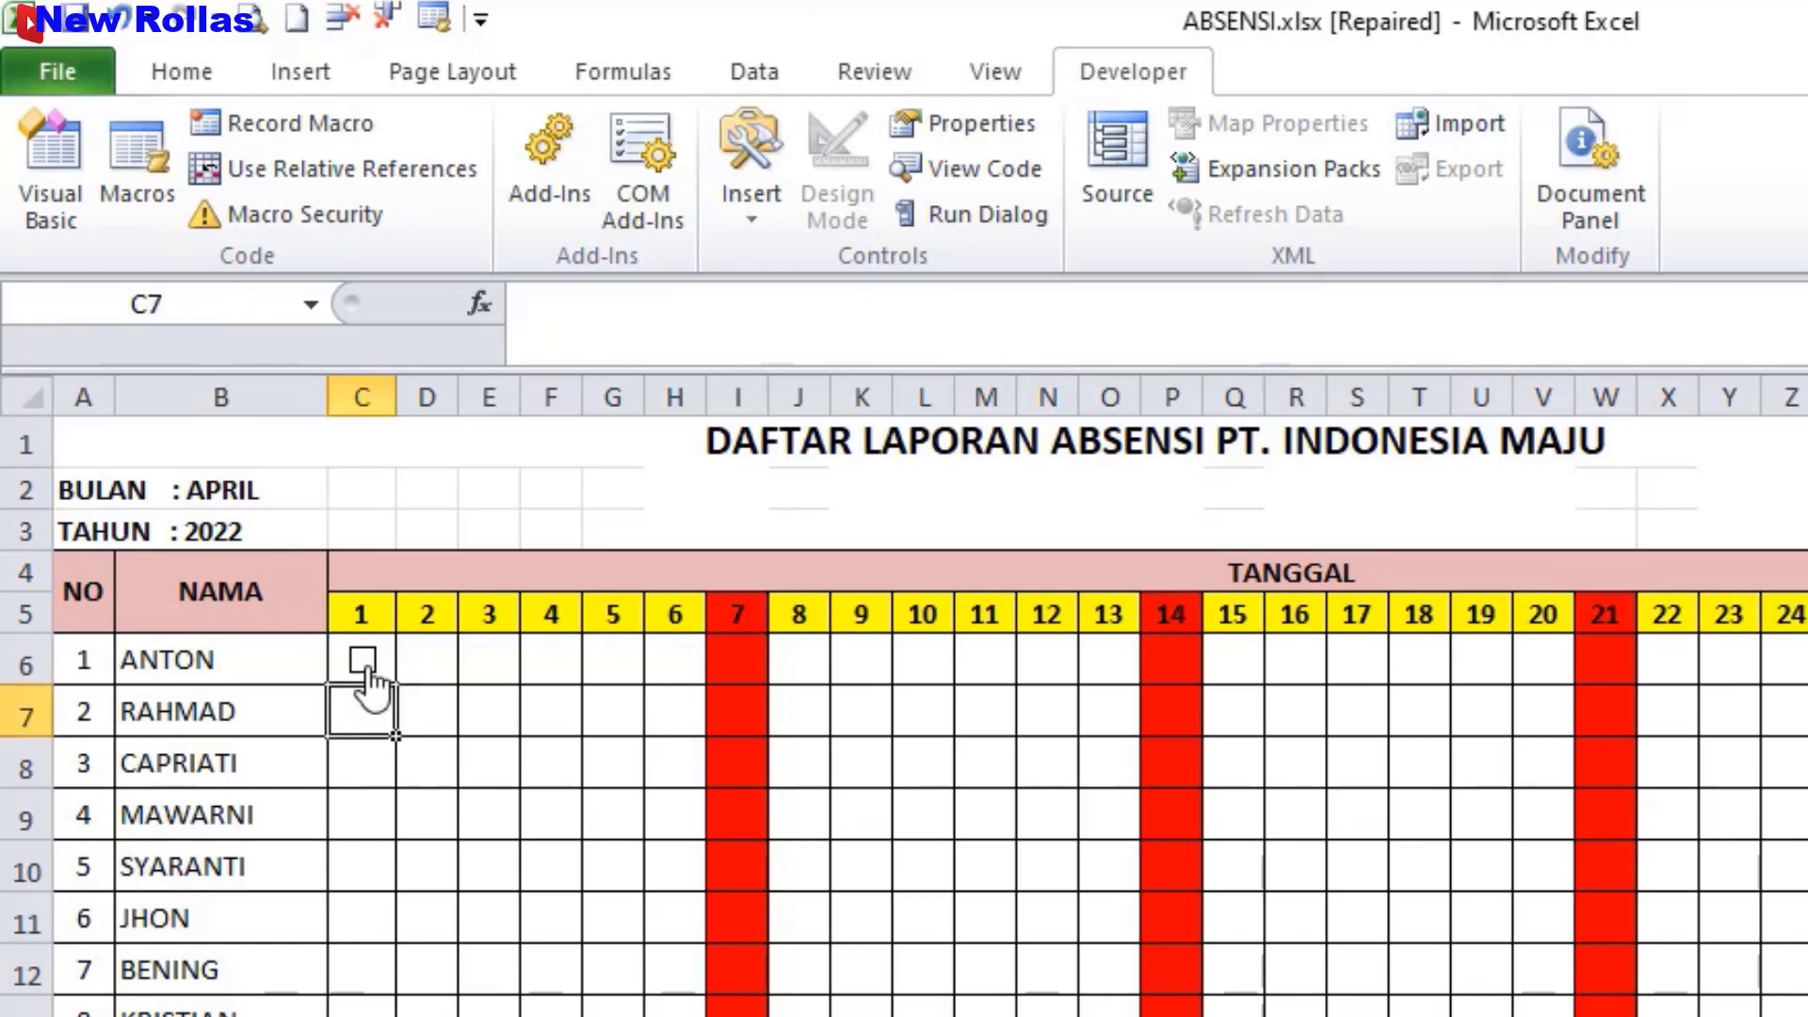
pyautogui.press('Up')
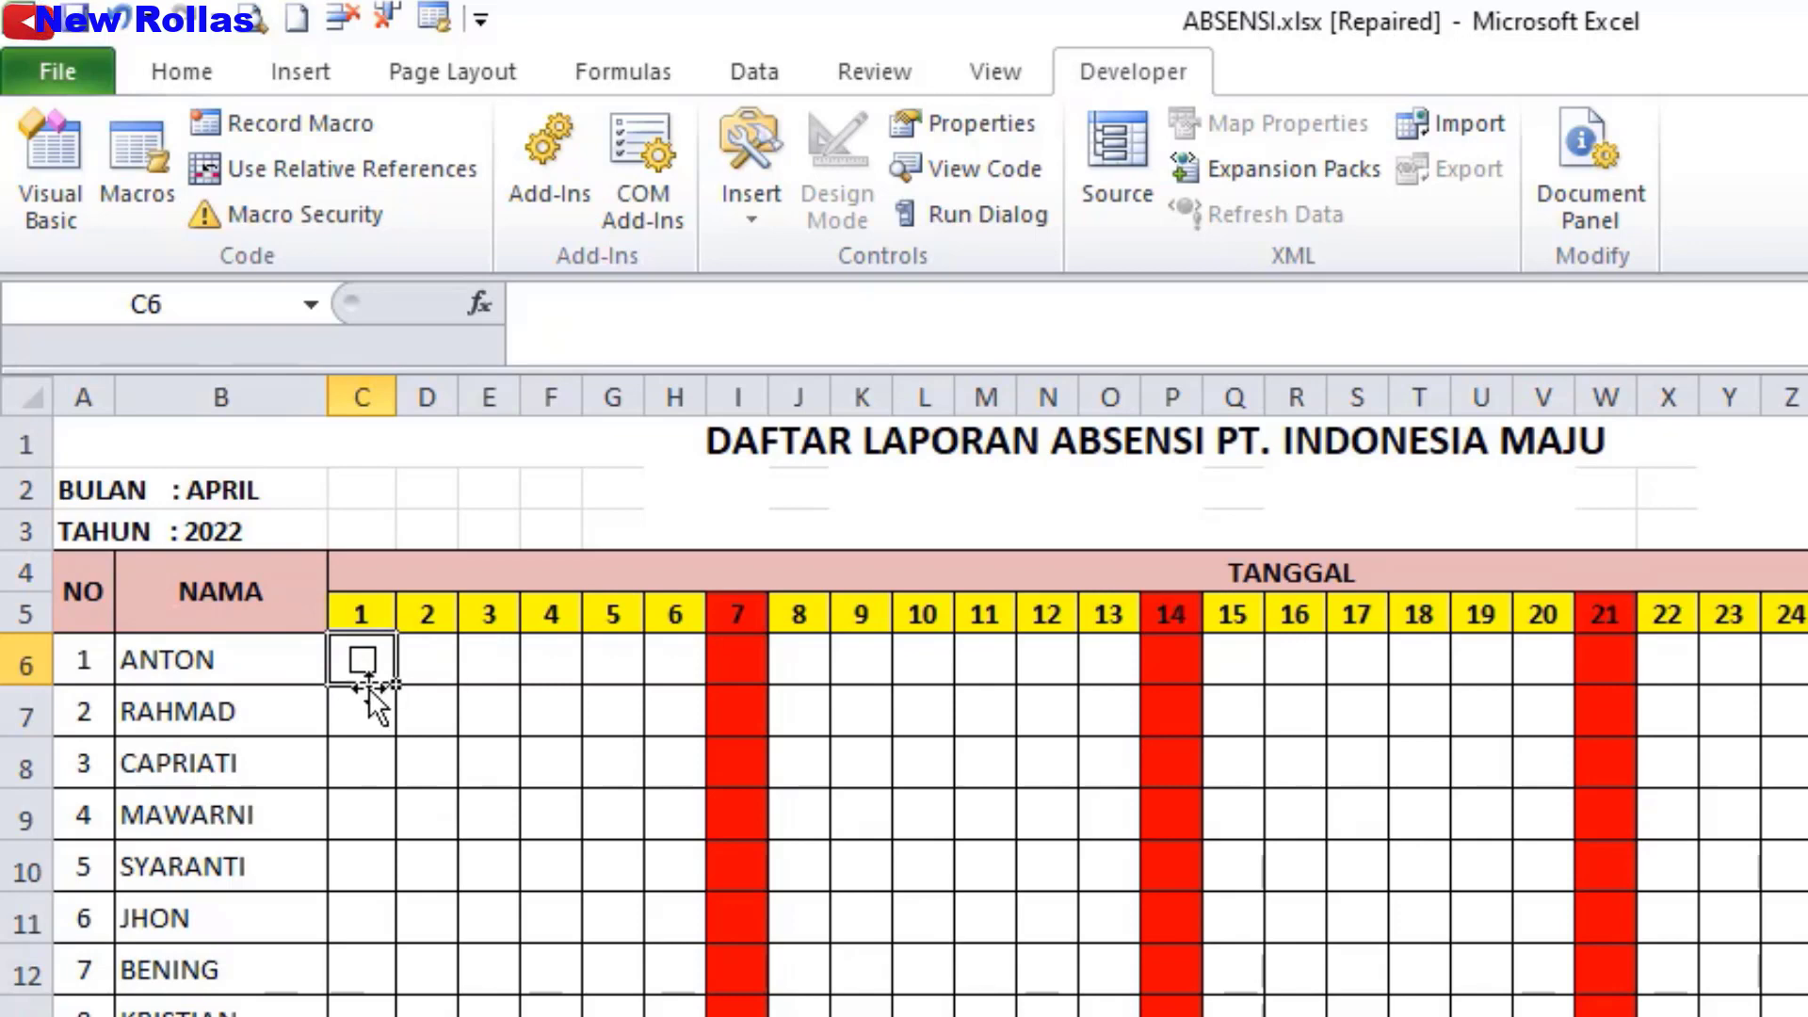
pyautogui.moveTo(396, 689); pyautogui.dragTo(706, 691)
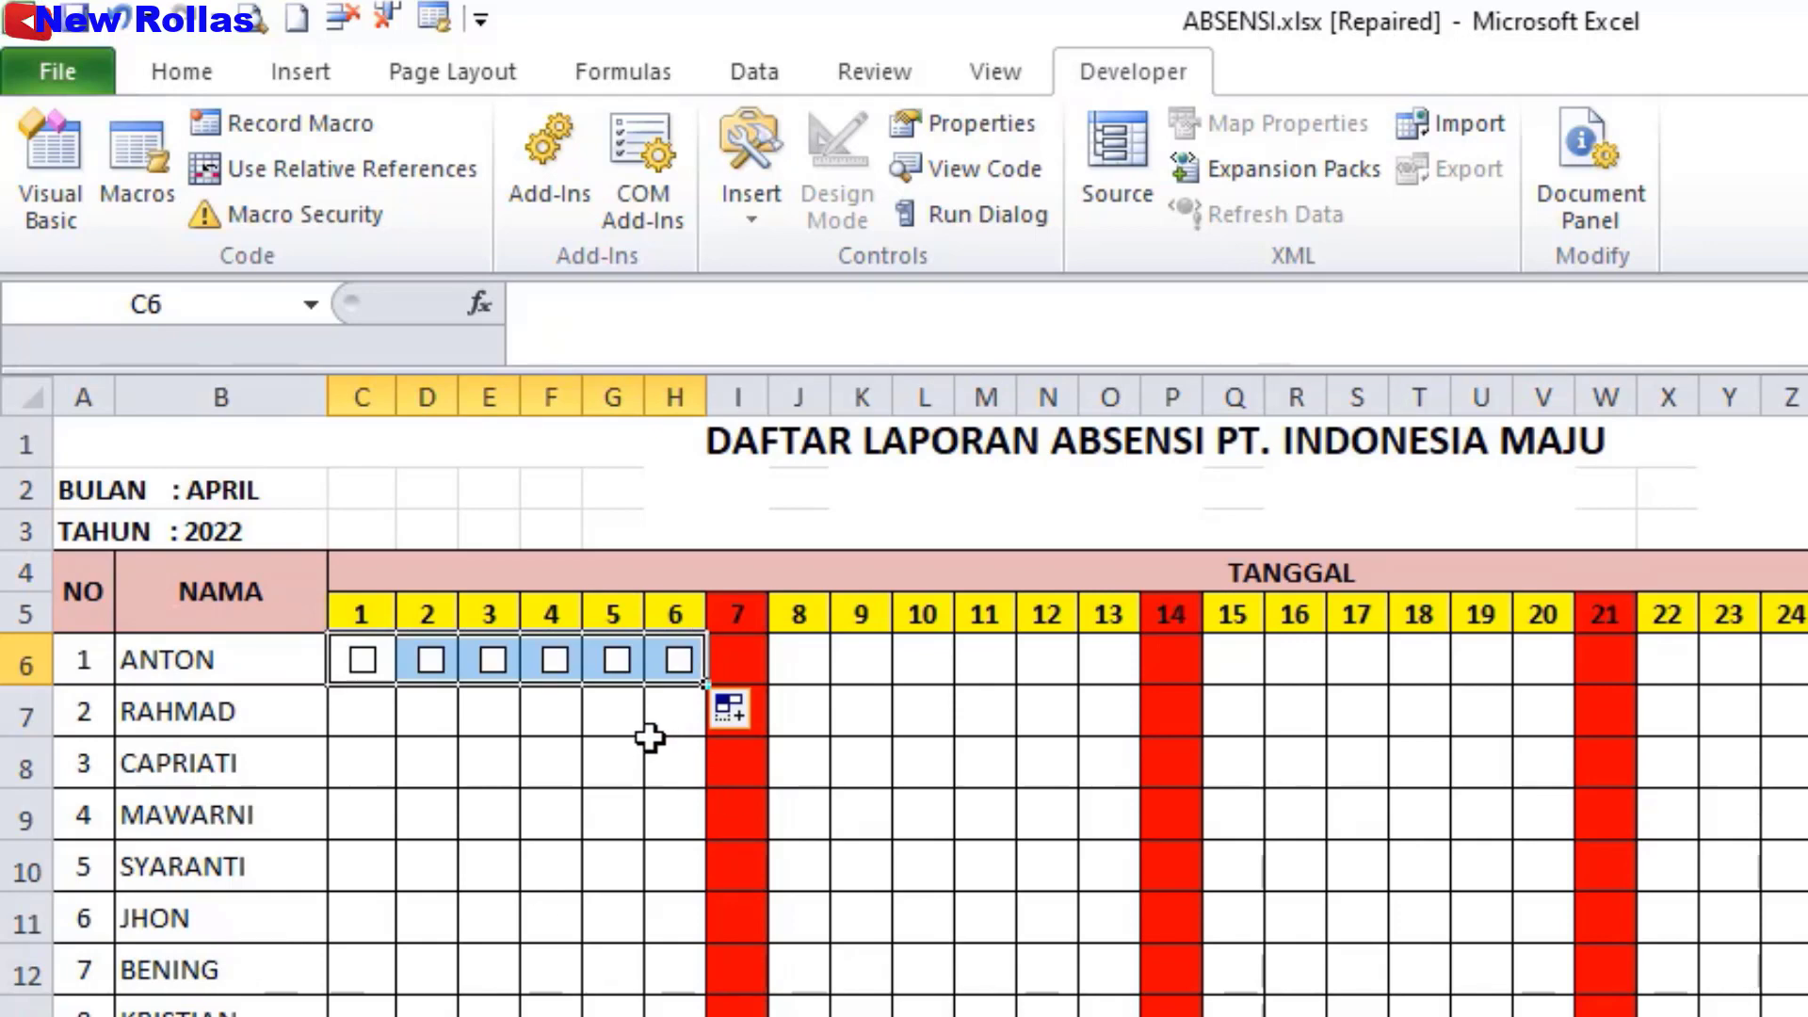
pyautogui.click(621, 706)
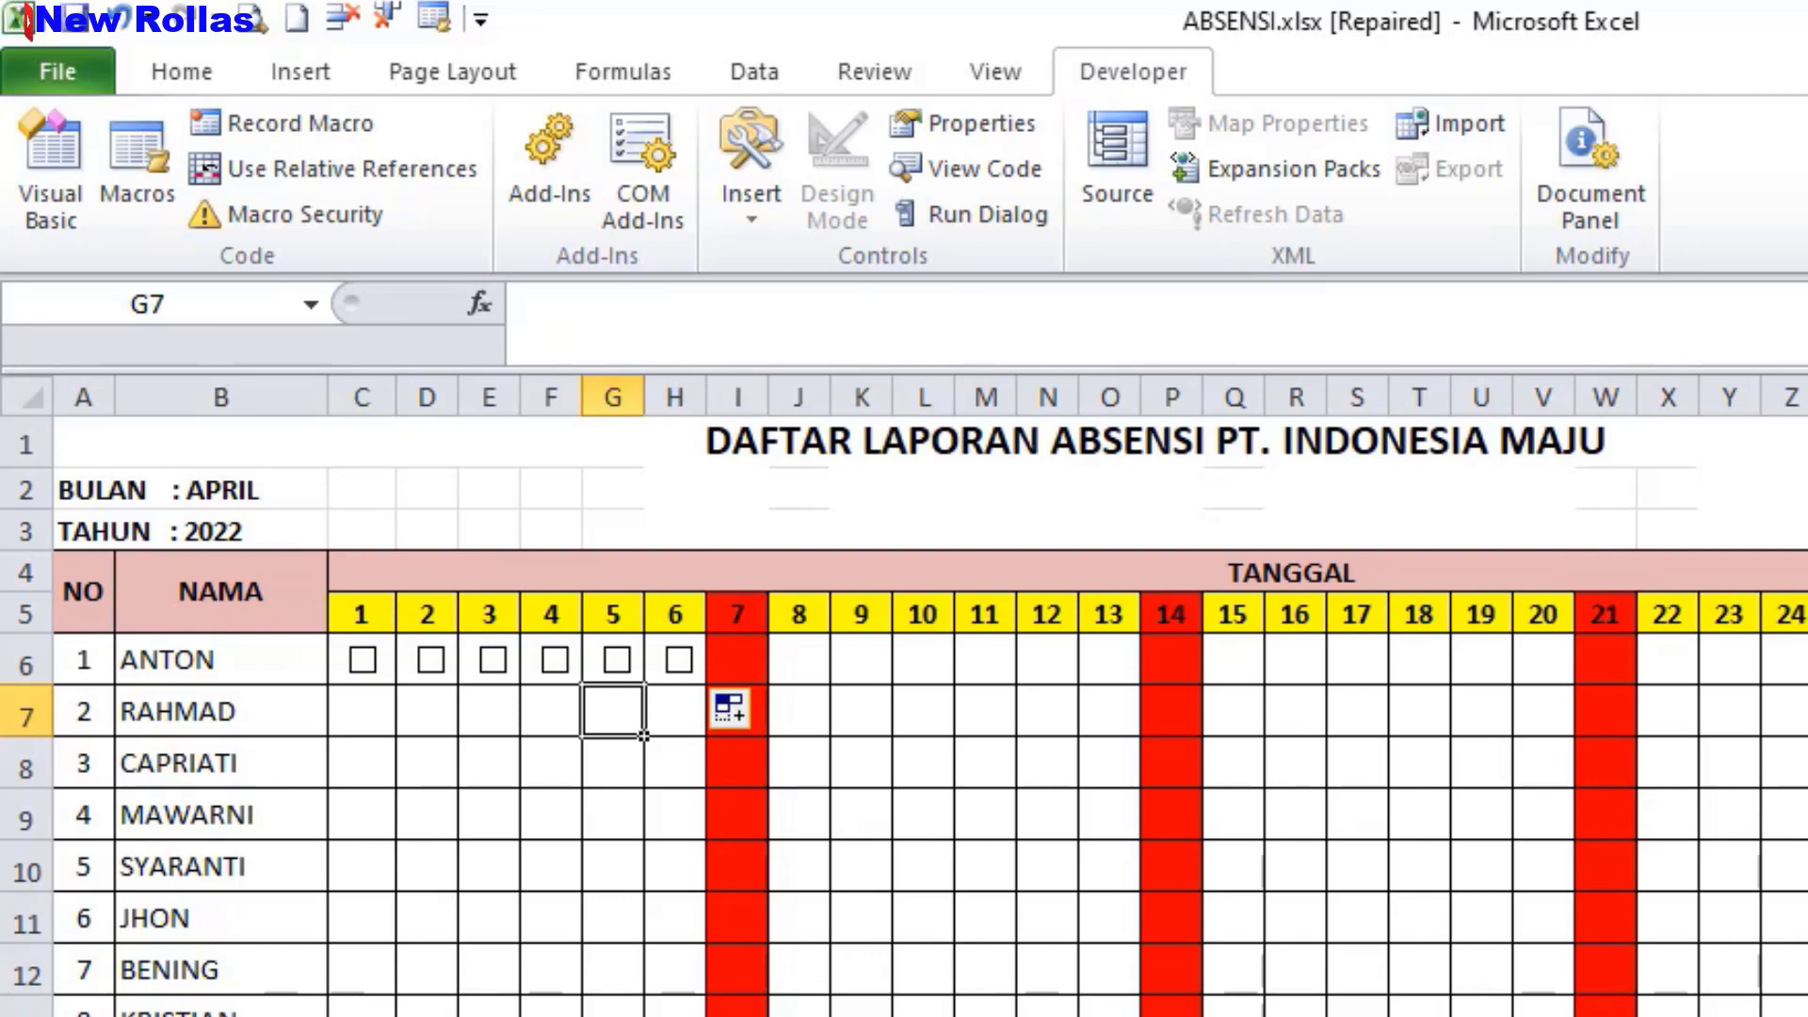
# - Set the cell link of the checkbox in C6 to $C$6 in its control formatting
pyautogui.click(371, 674)
pyautogui.click(374, 676)
pyautogui.rightClick(372, 680)
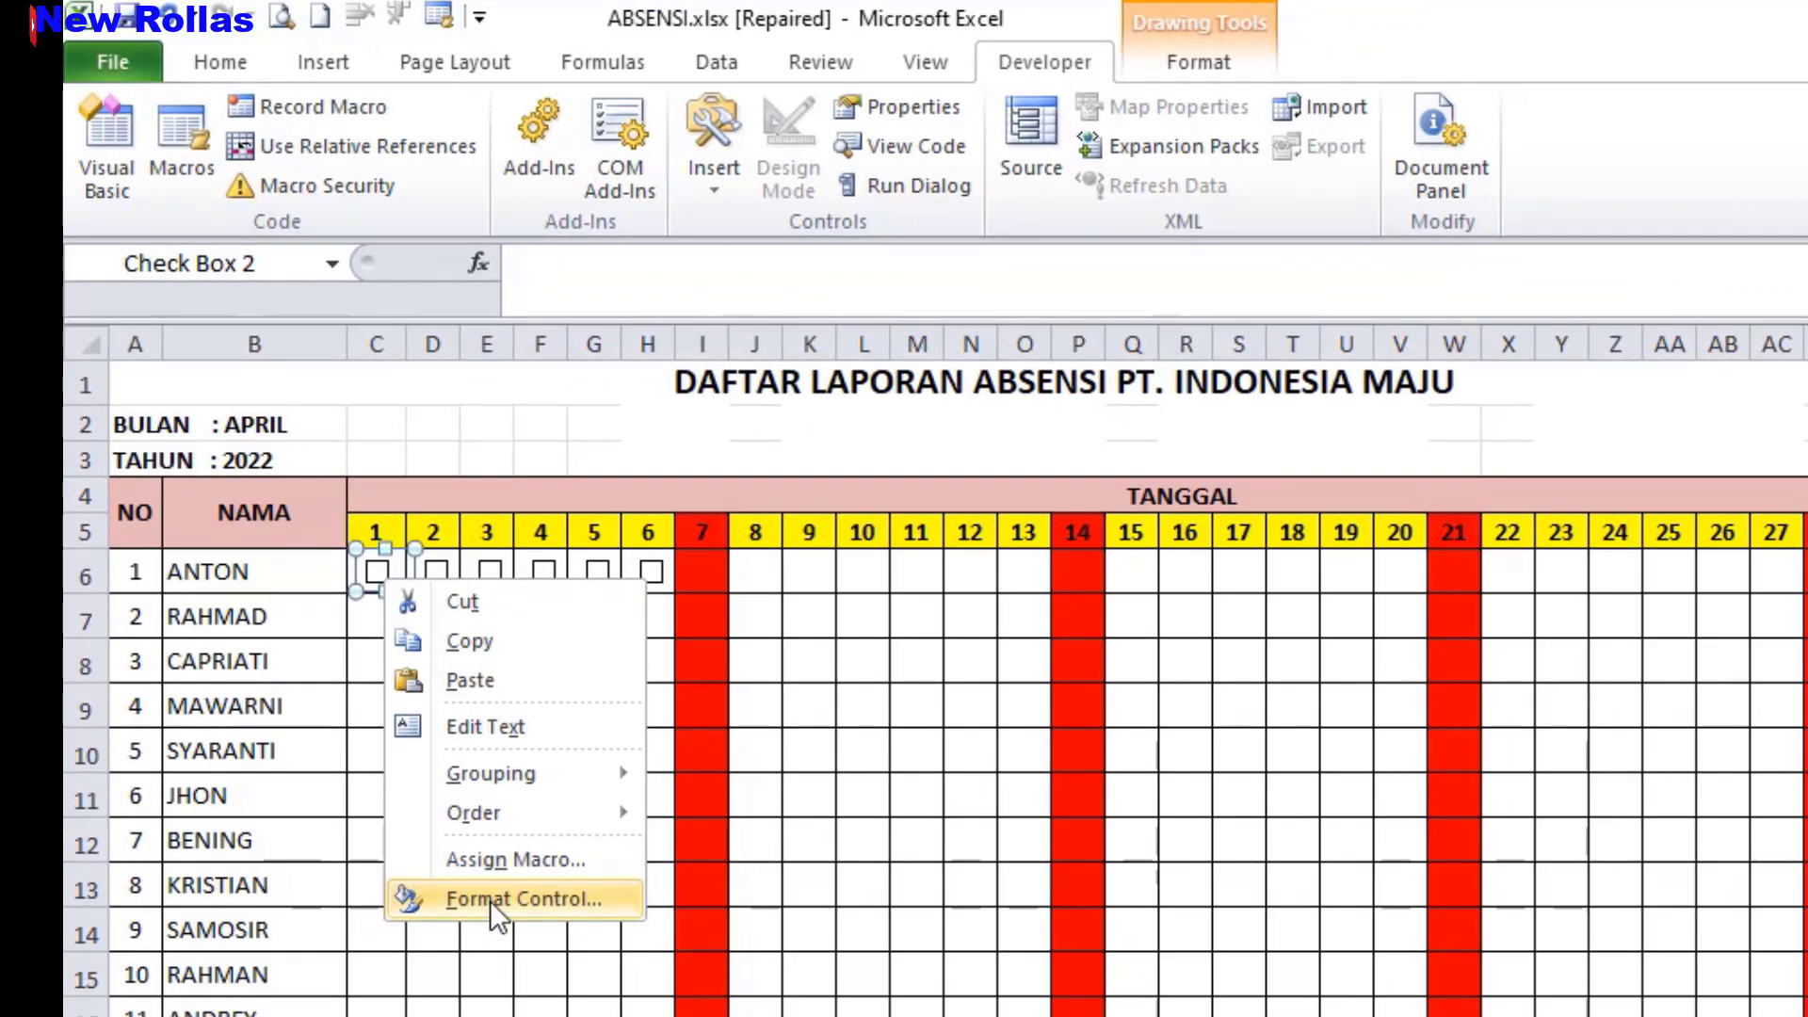
pyautogui.click(490, 900)
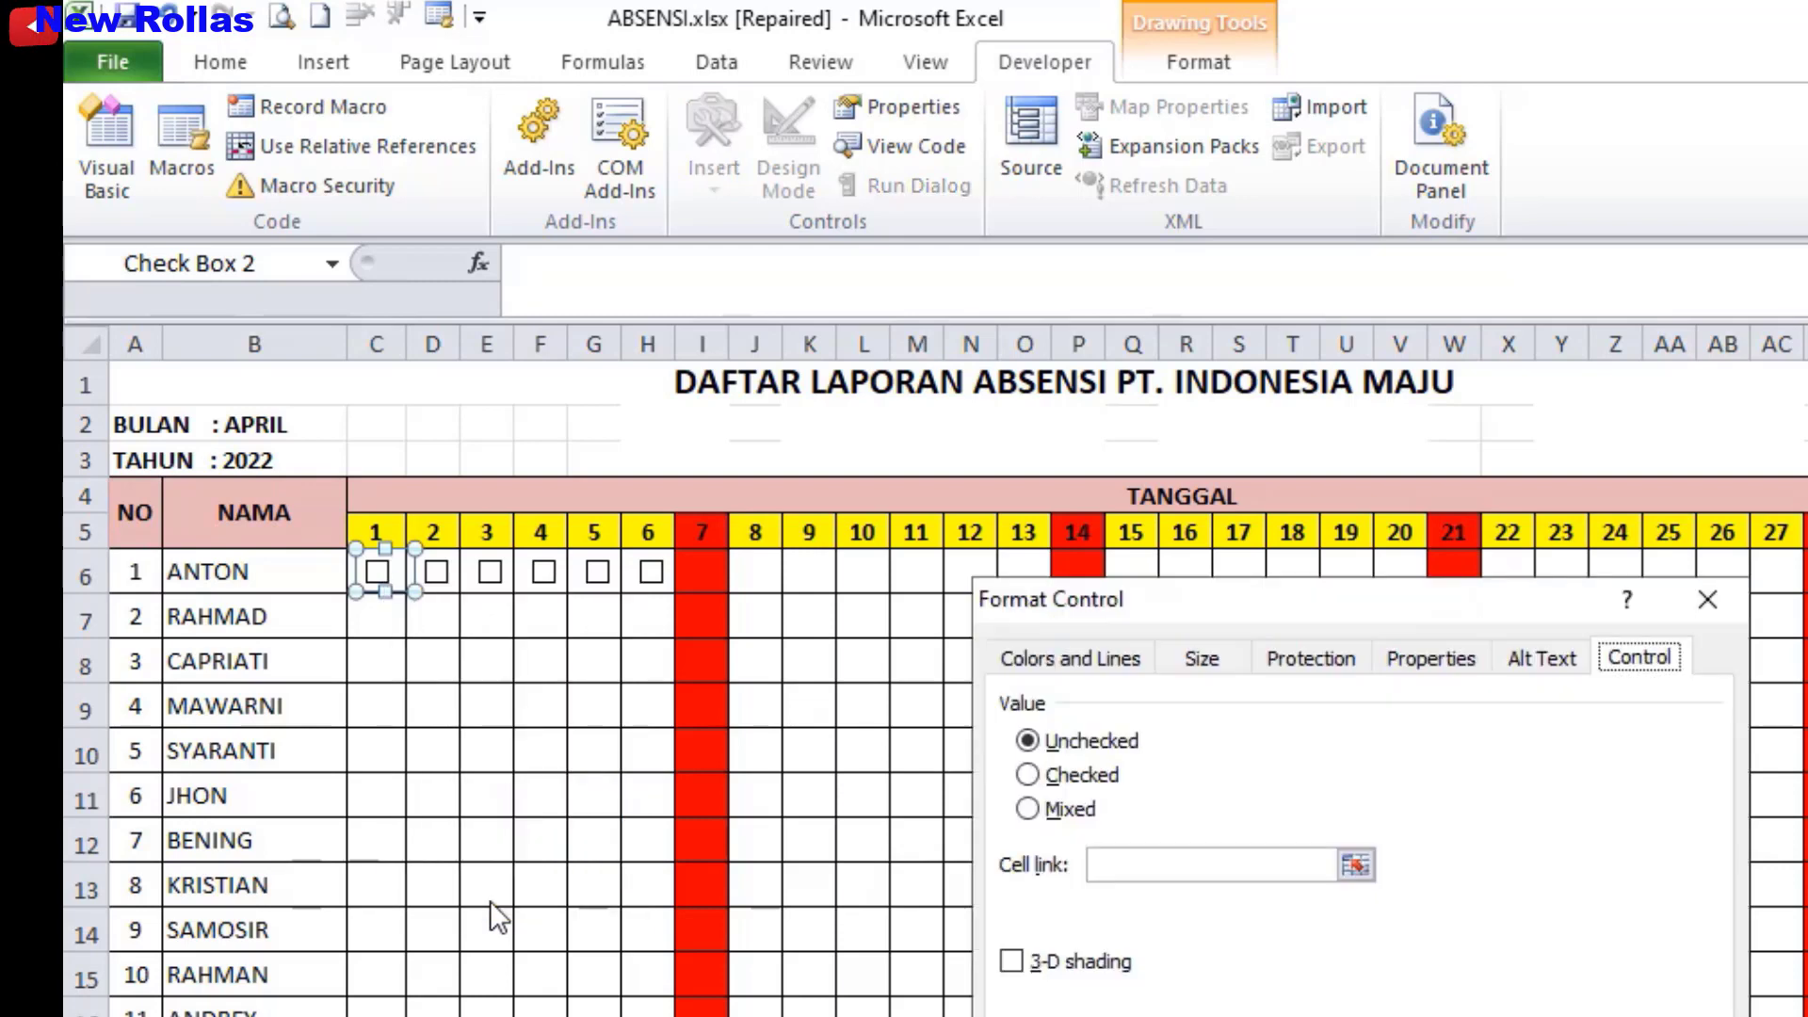
pyautogui.click(1113, 866)
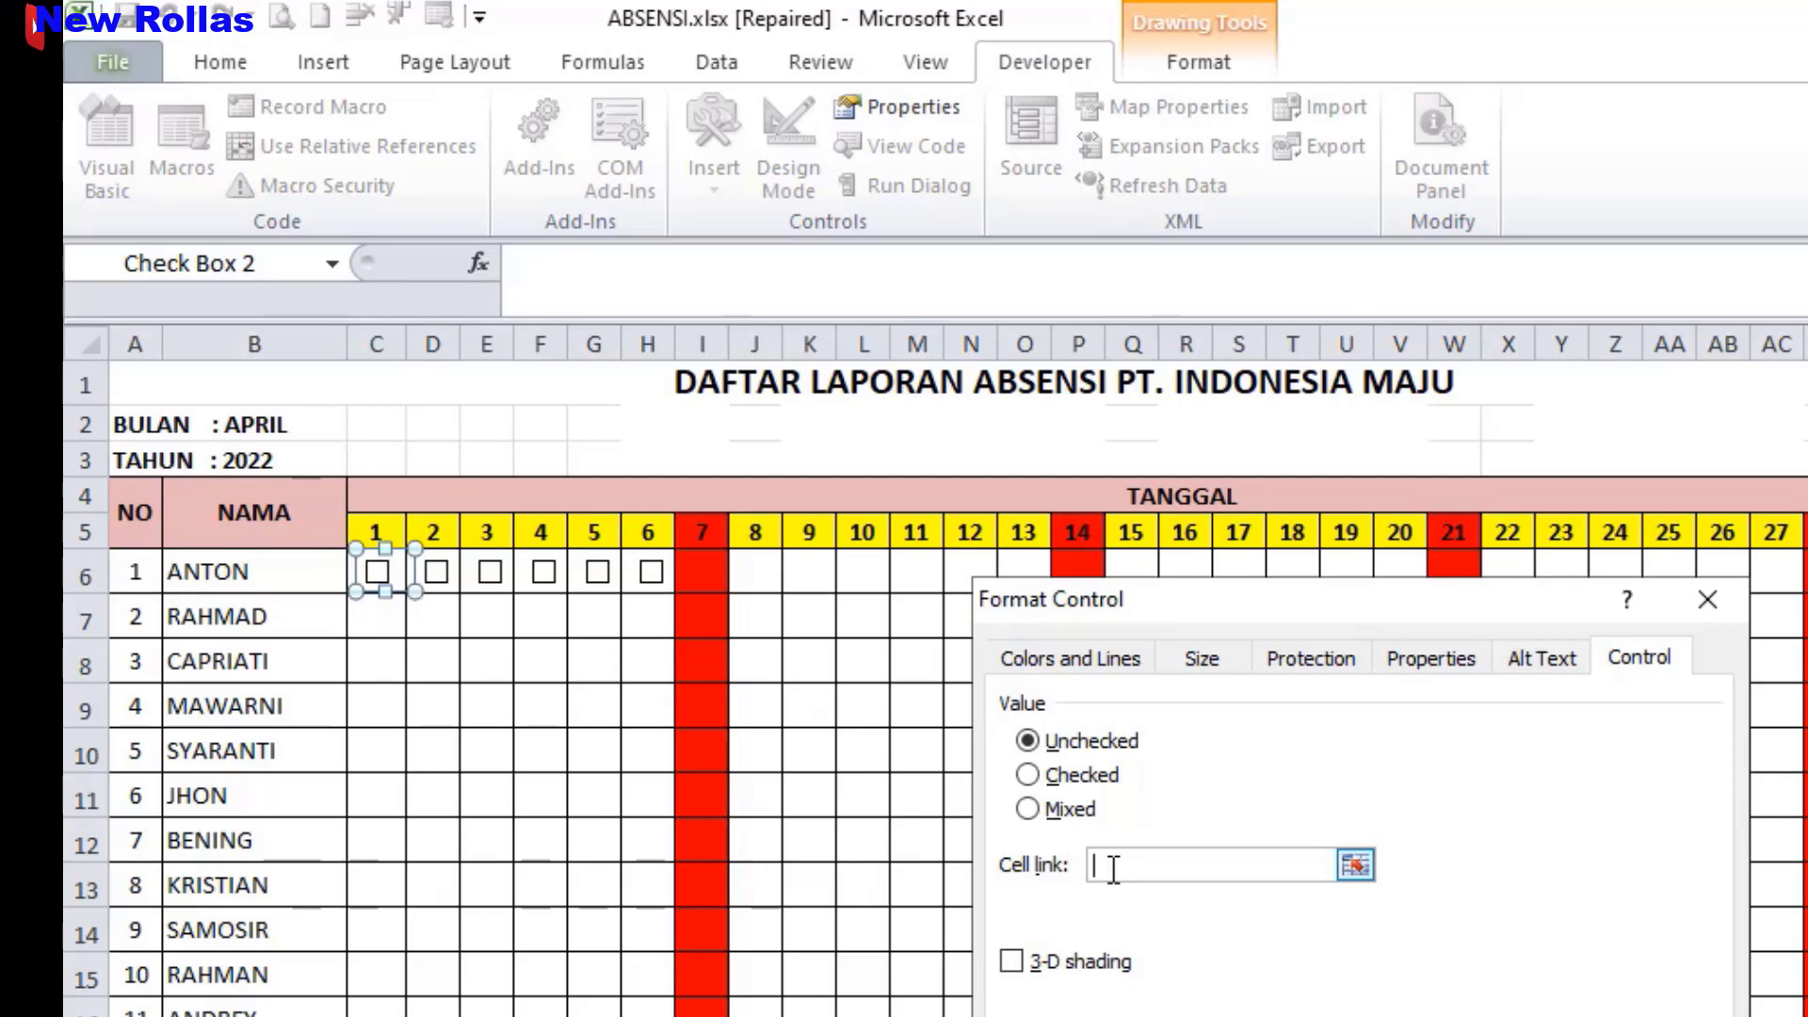
pyautogui.write('$')
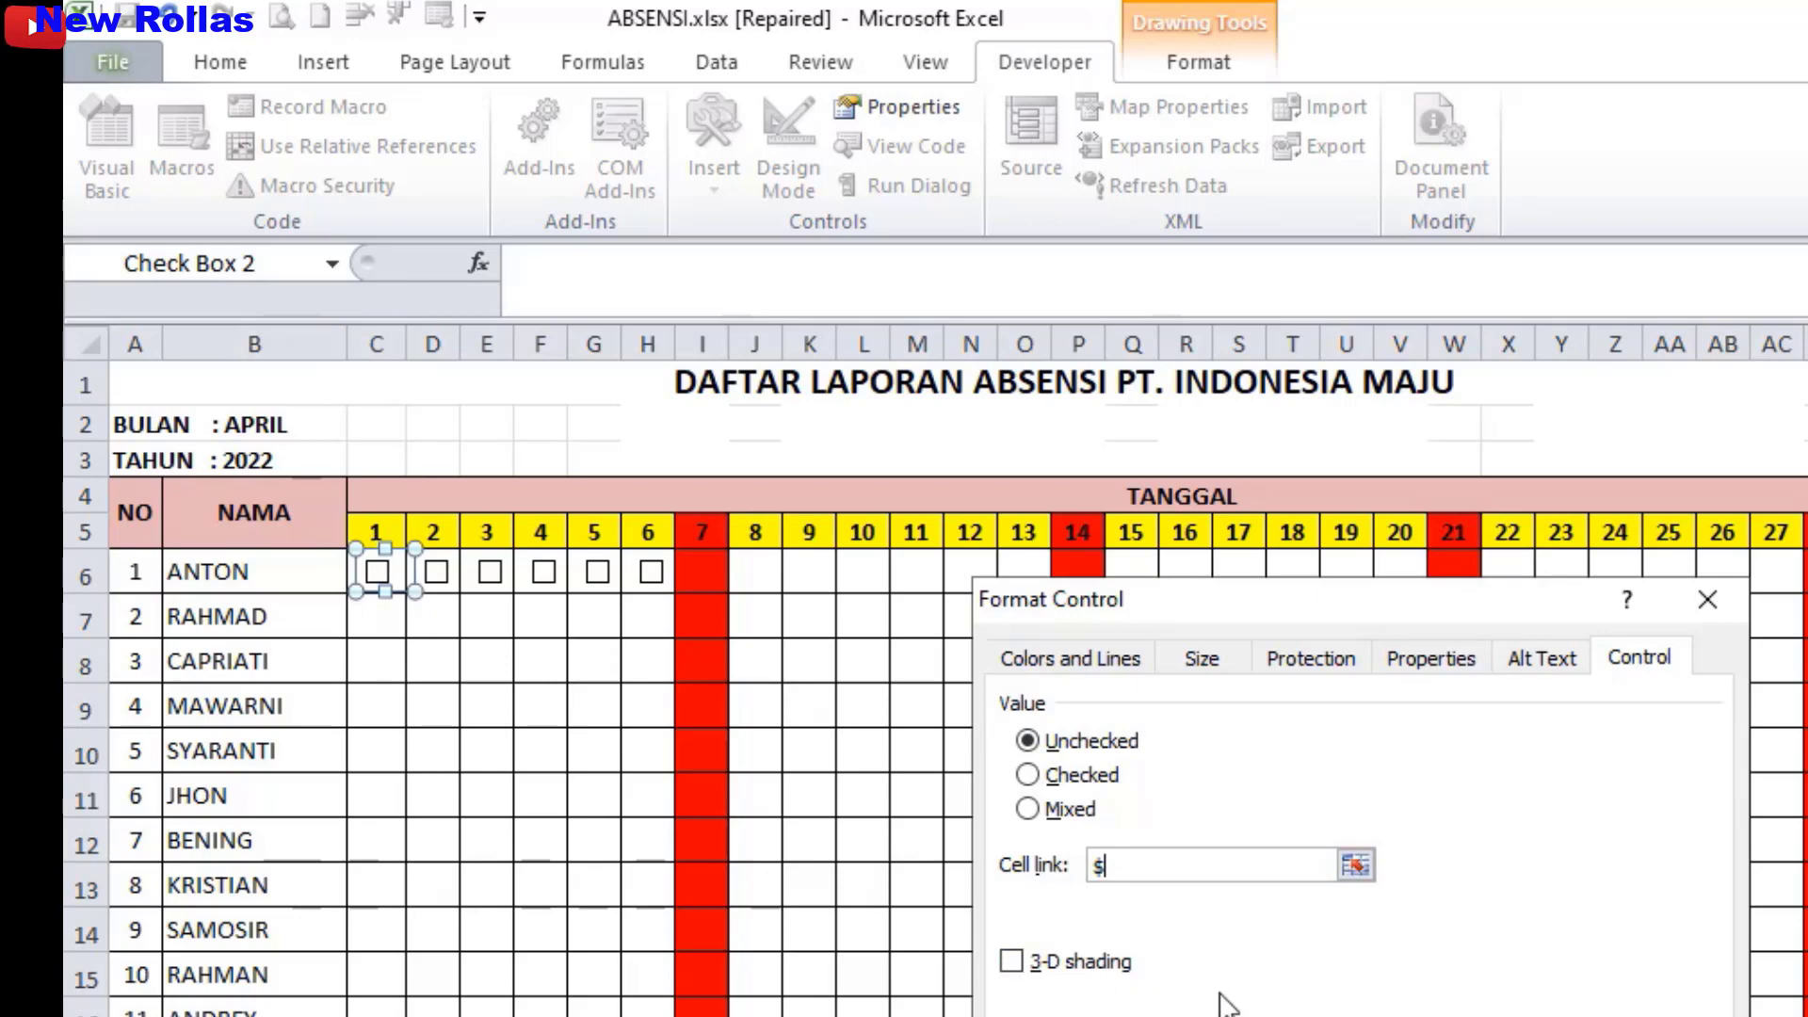
pyautogui.write('C$')
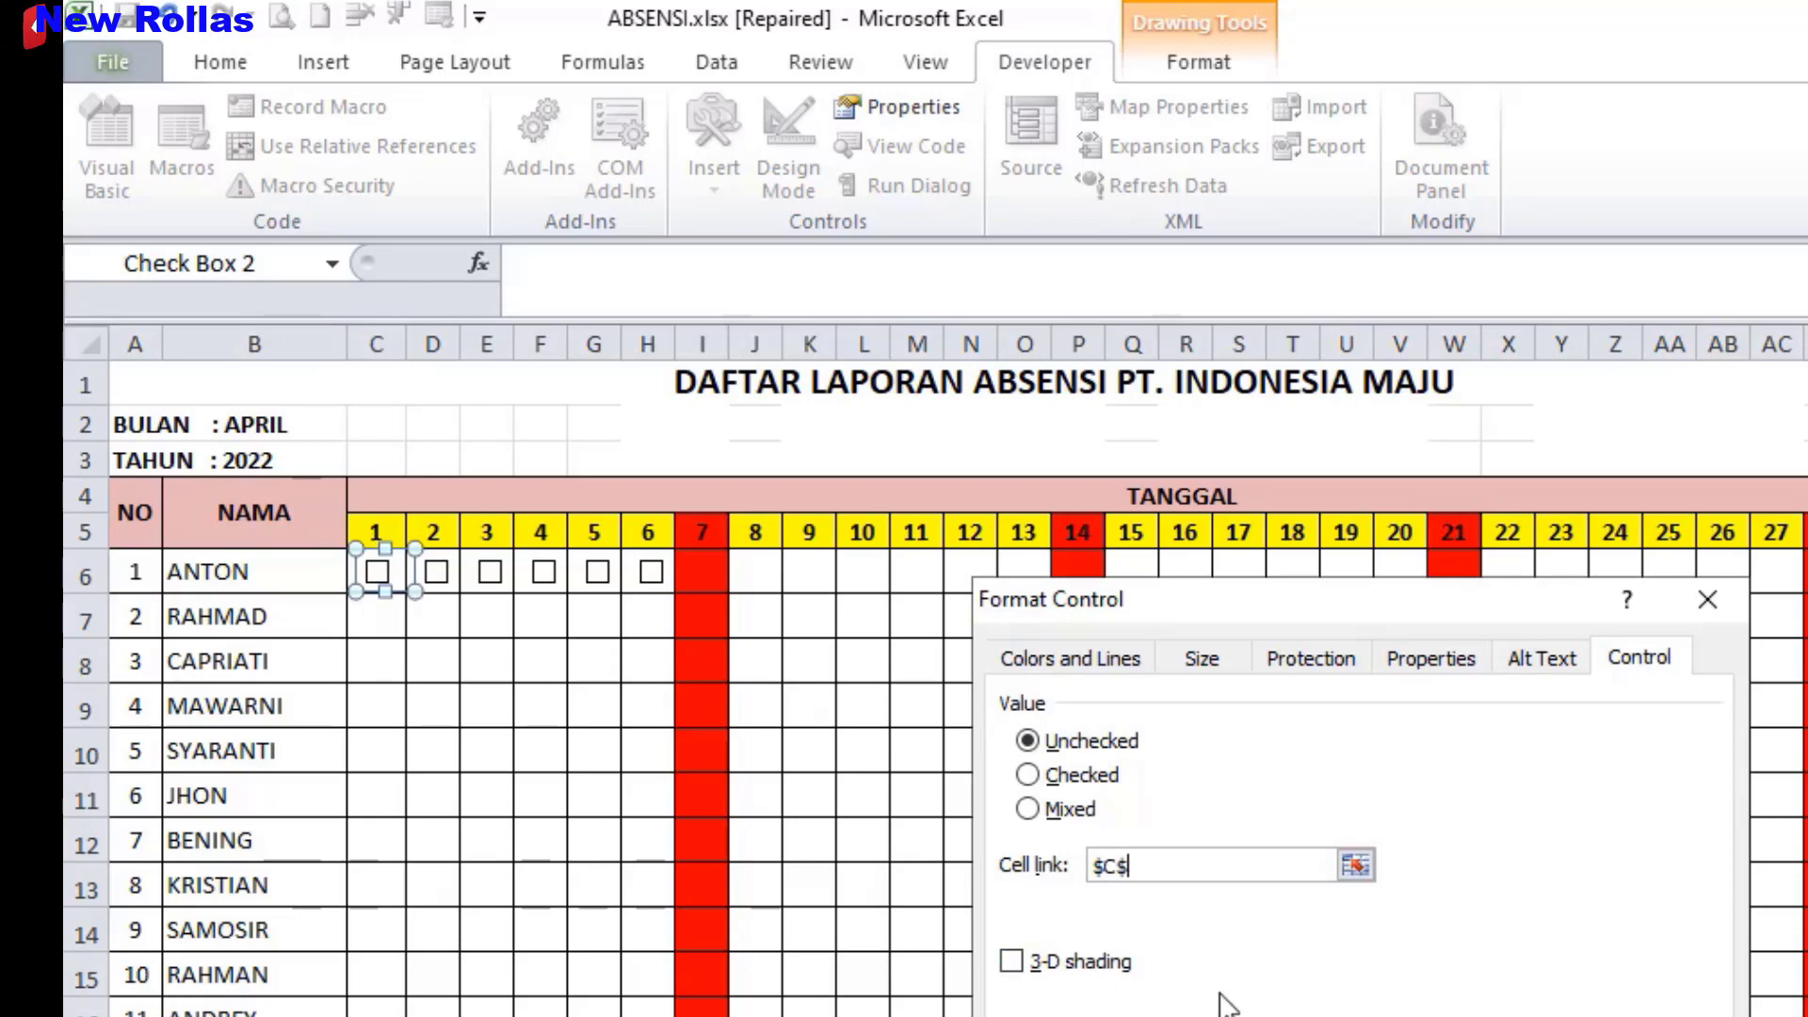
pyautogui.write('6')
pyautogui.press('Return')
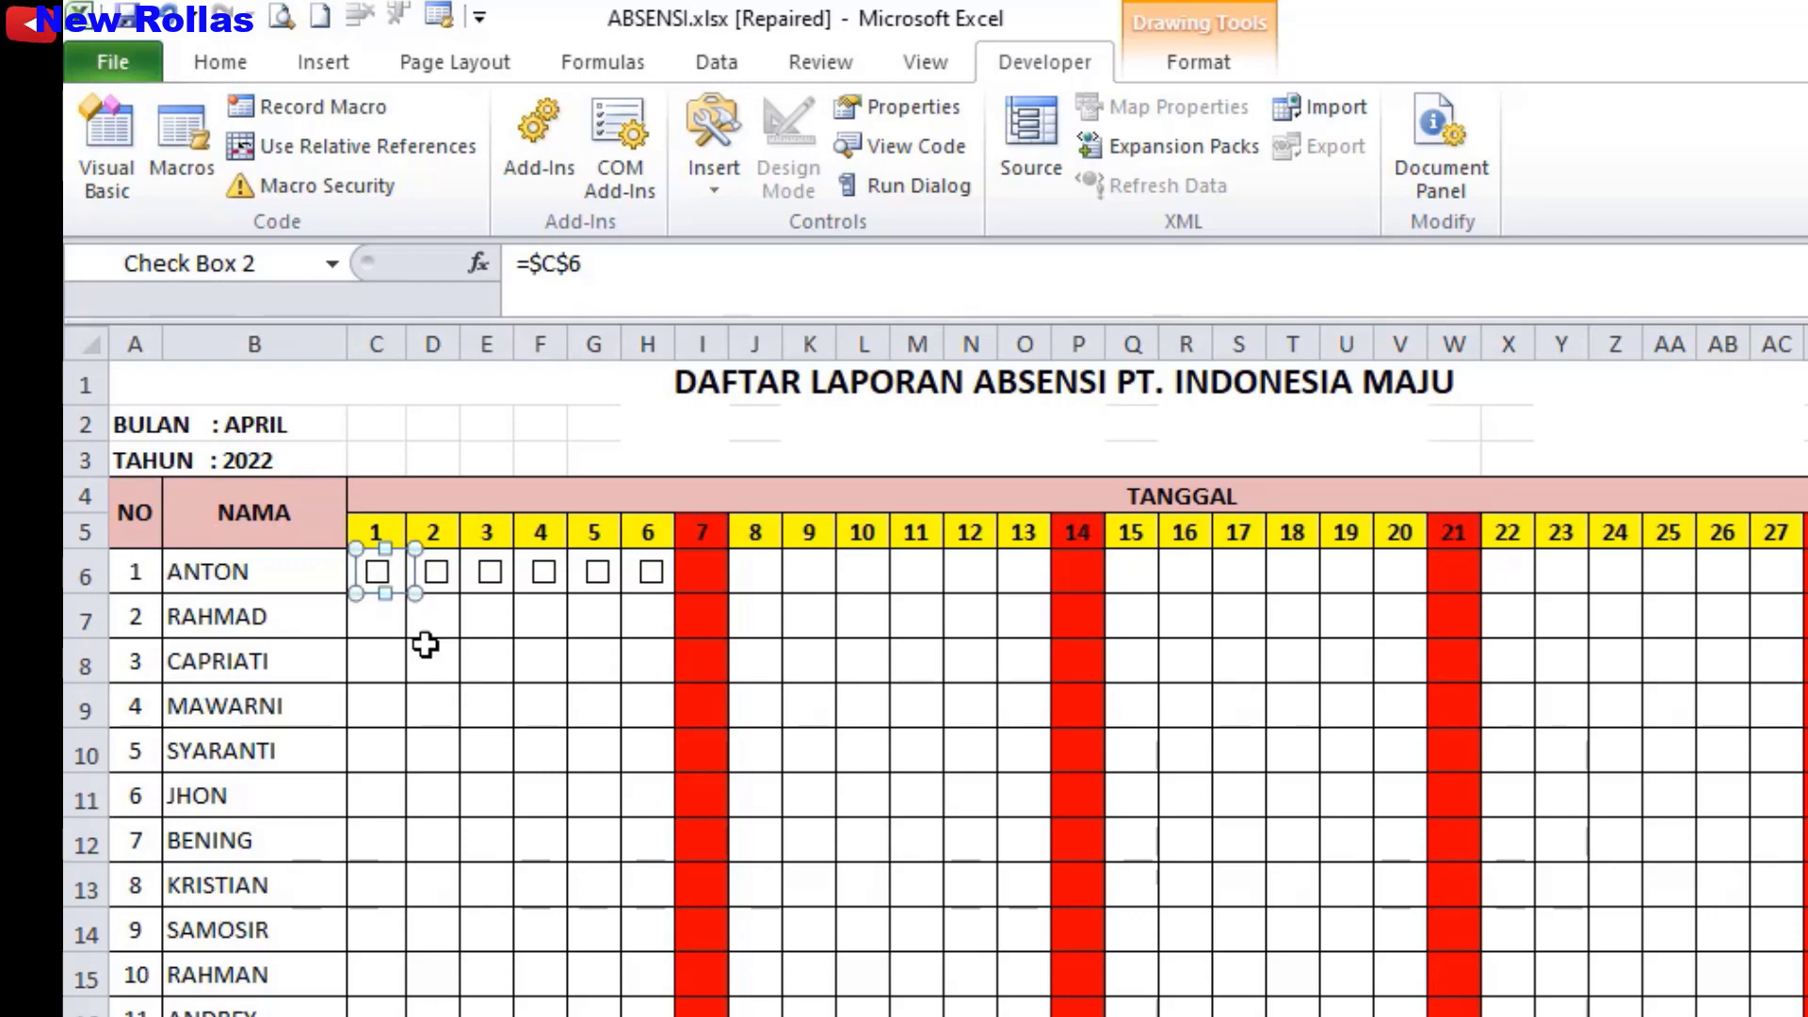
# - Test the checkbox in C6 by switching it on and off, widening column C to show the linked value
pyautogui.click(521, 756)
pyautogui.click(377, 572)
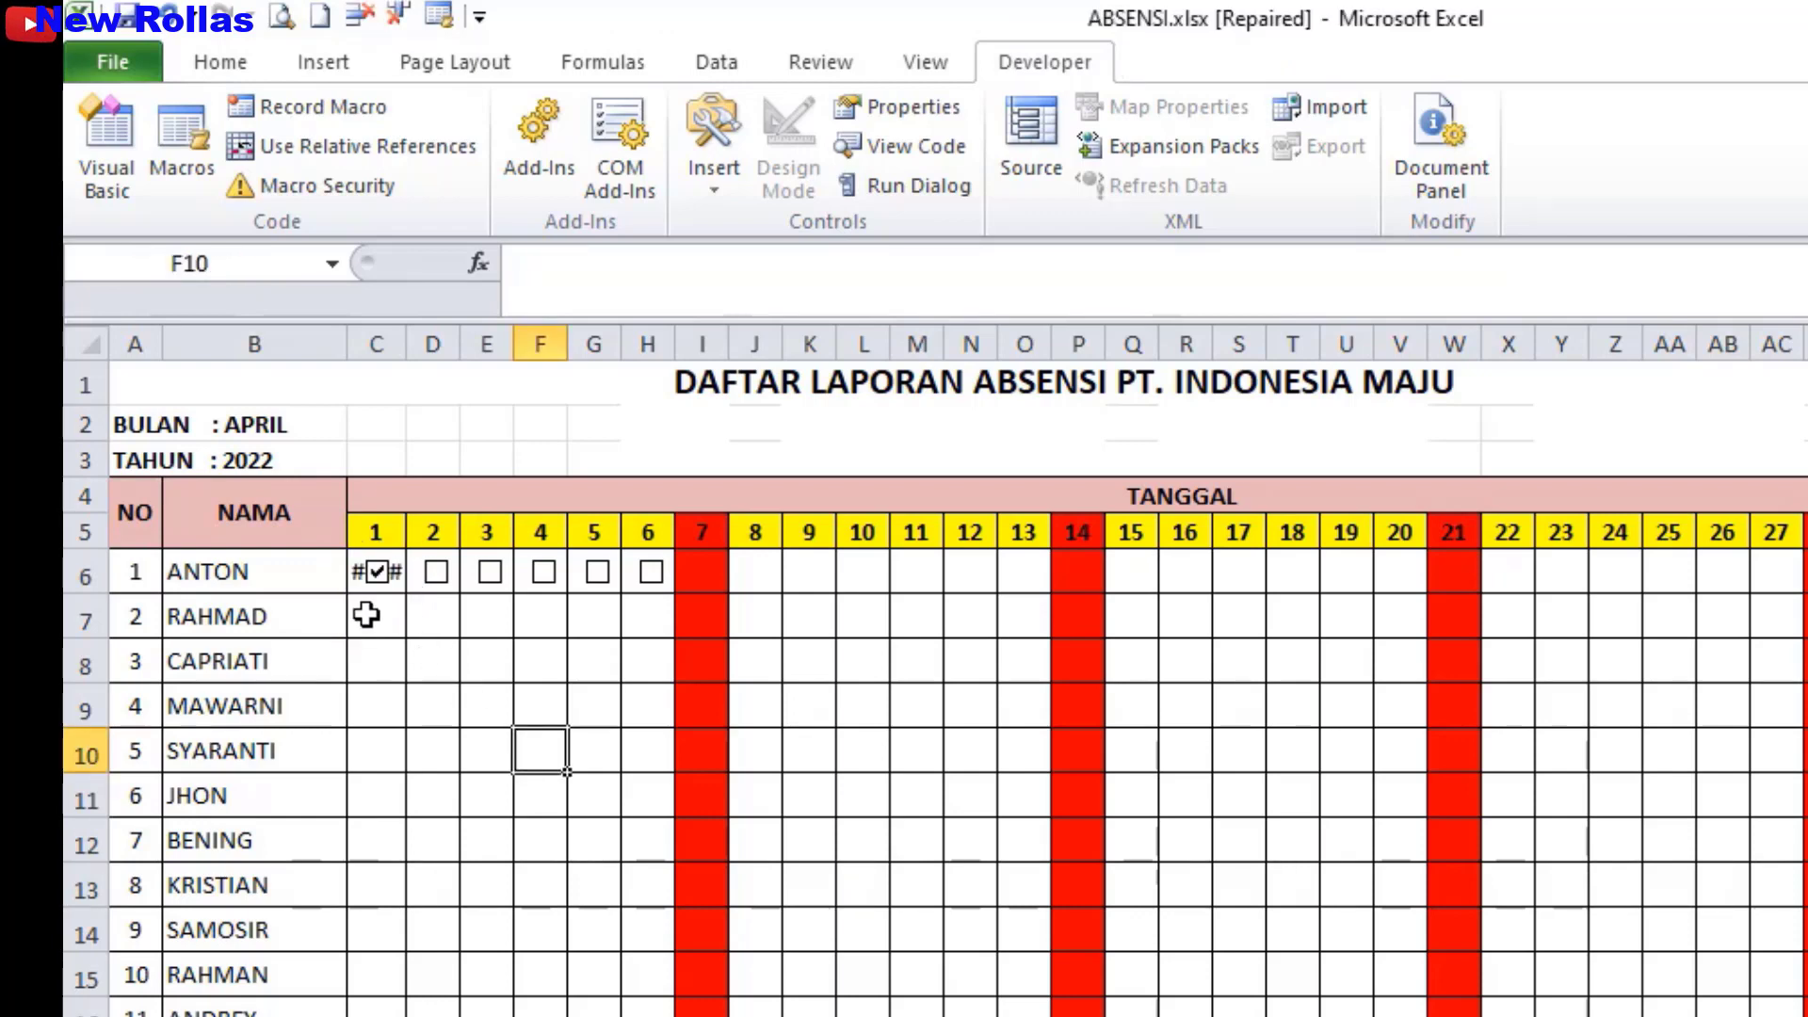
pyautogui.moveTo(406, 342); pyautogui.dragTo(423, 343)
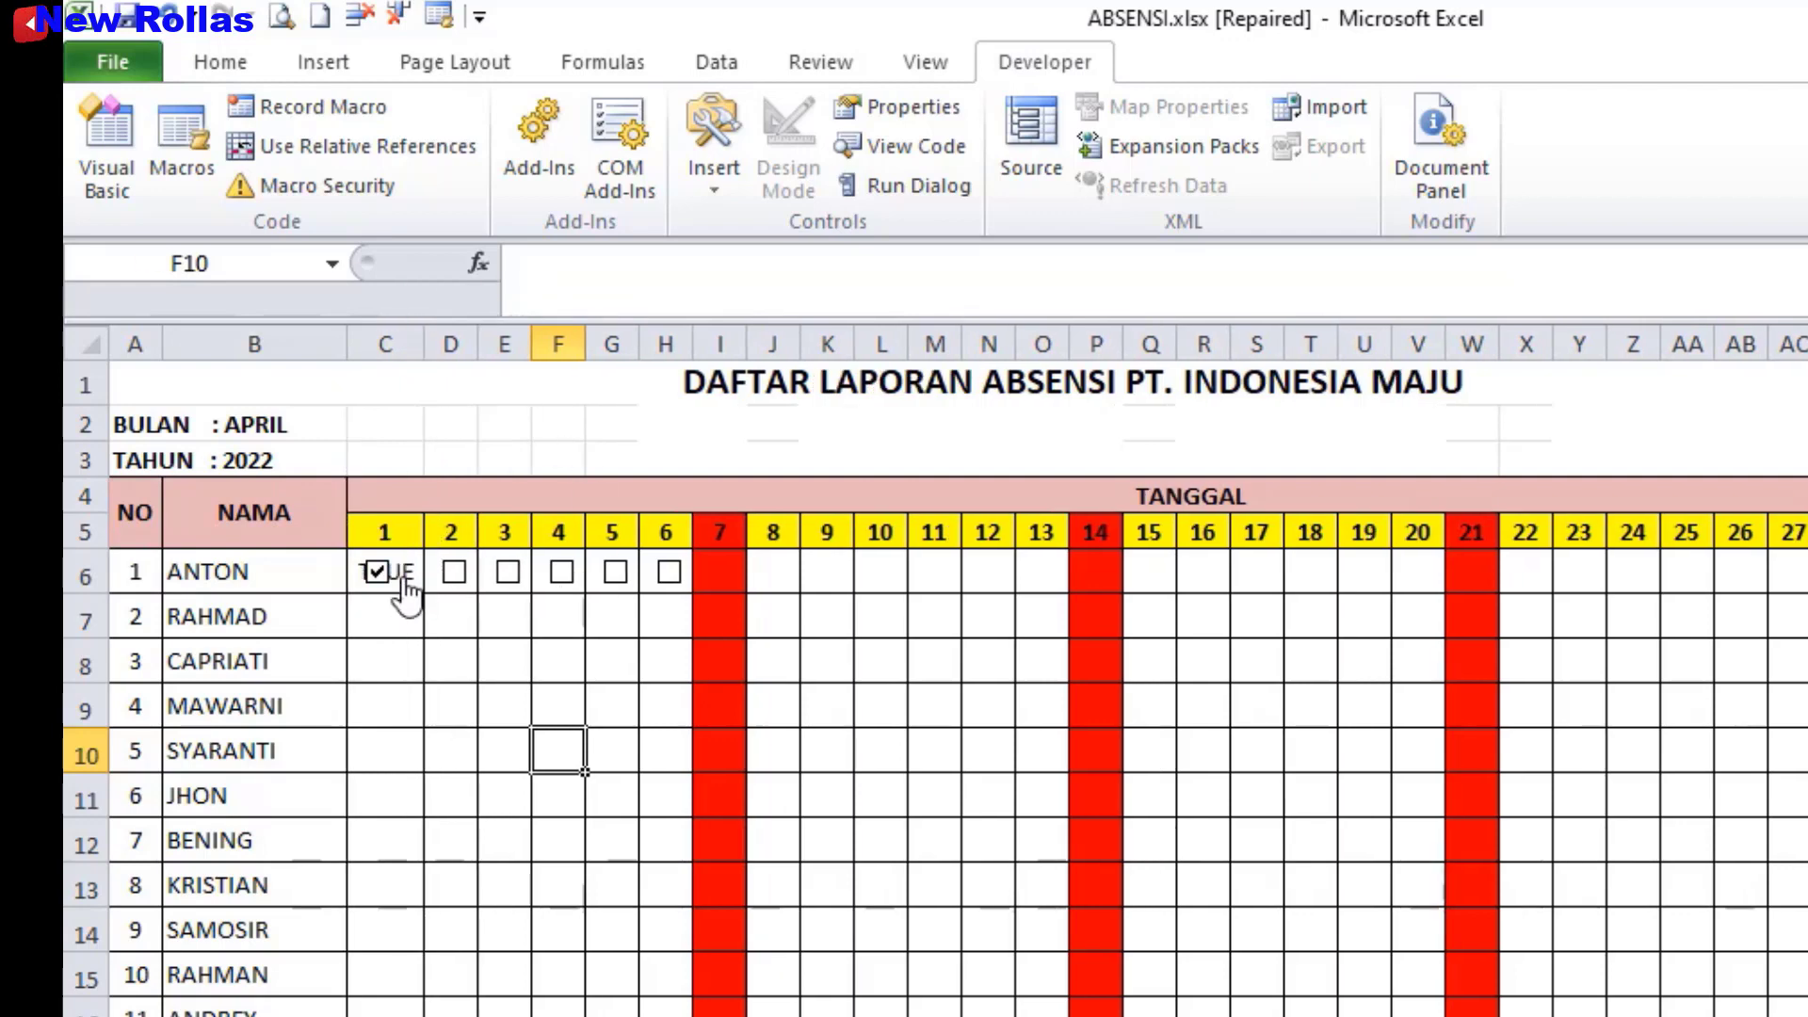
pyautogui.click(379, 573)
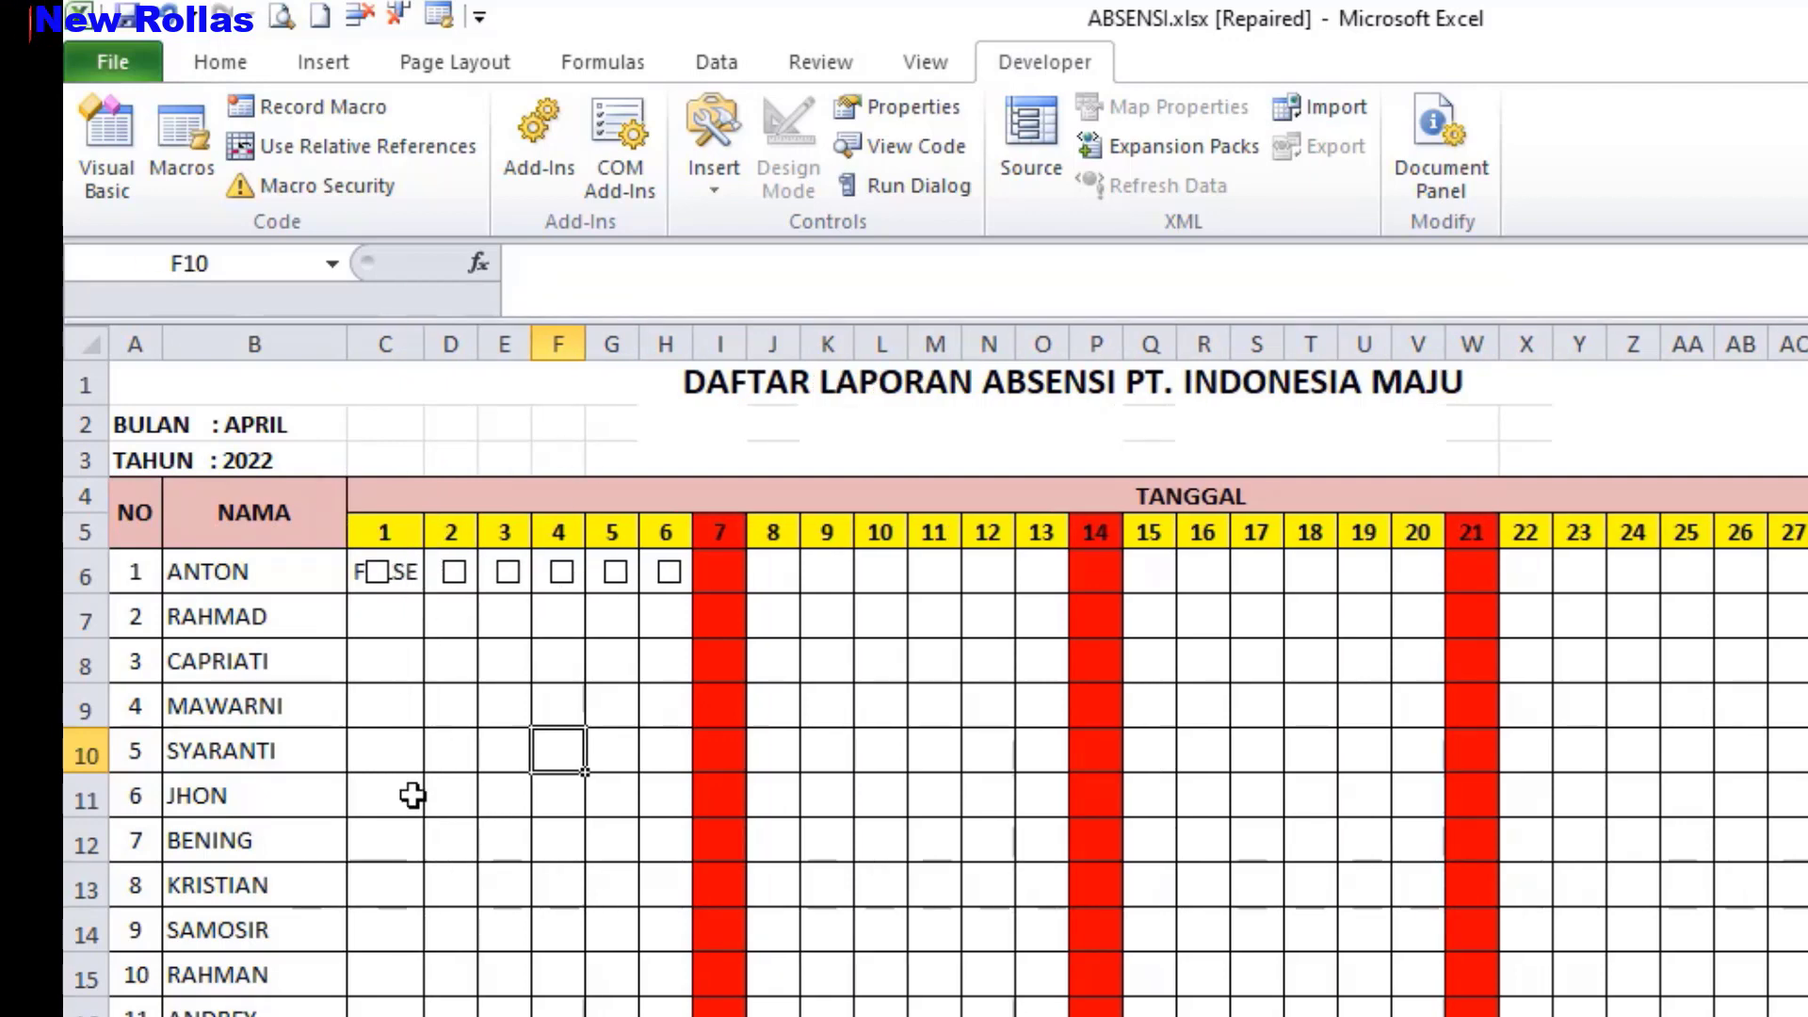
pyautogui.click(378, 573)
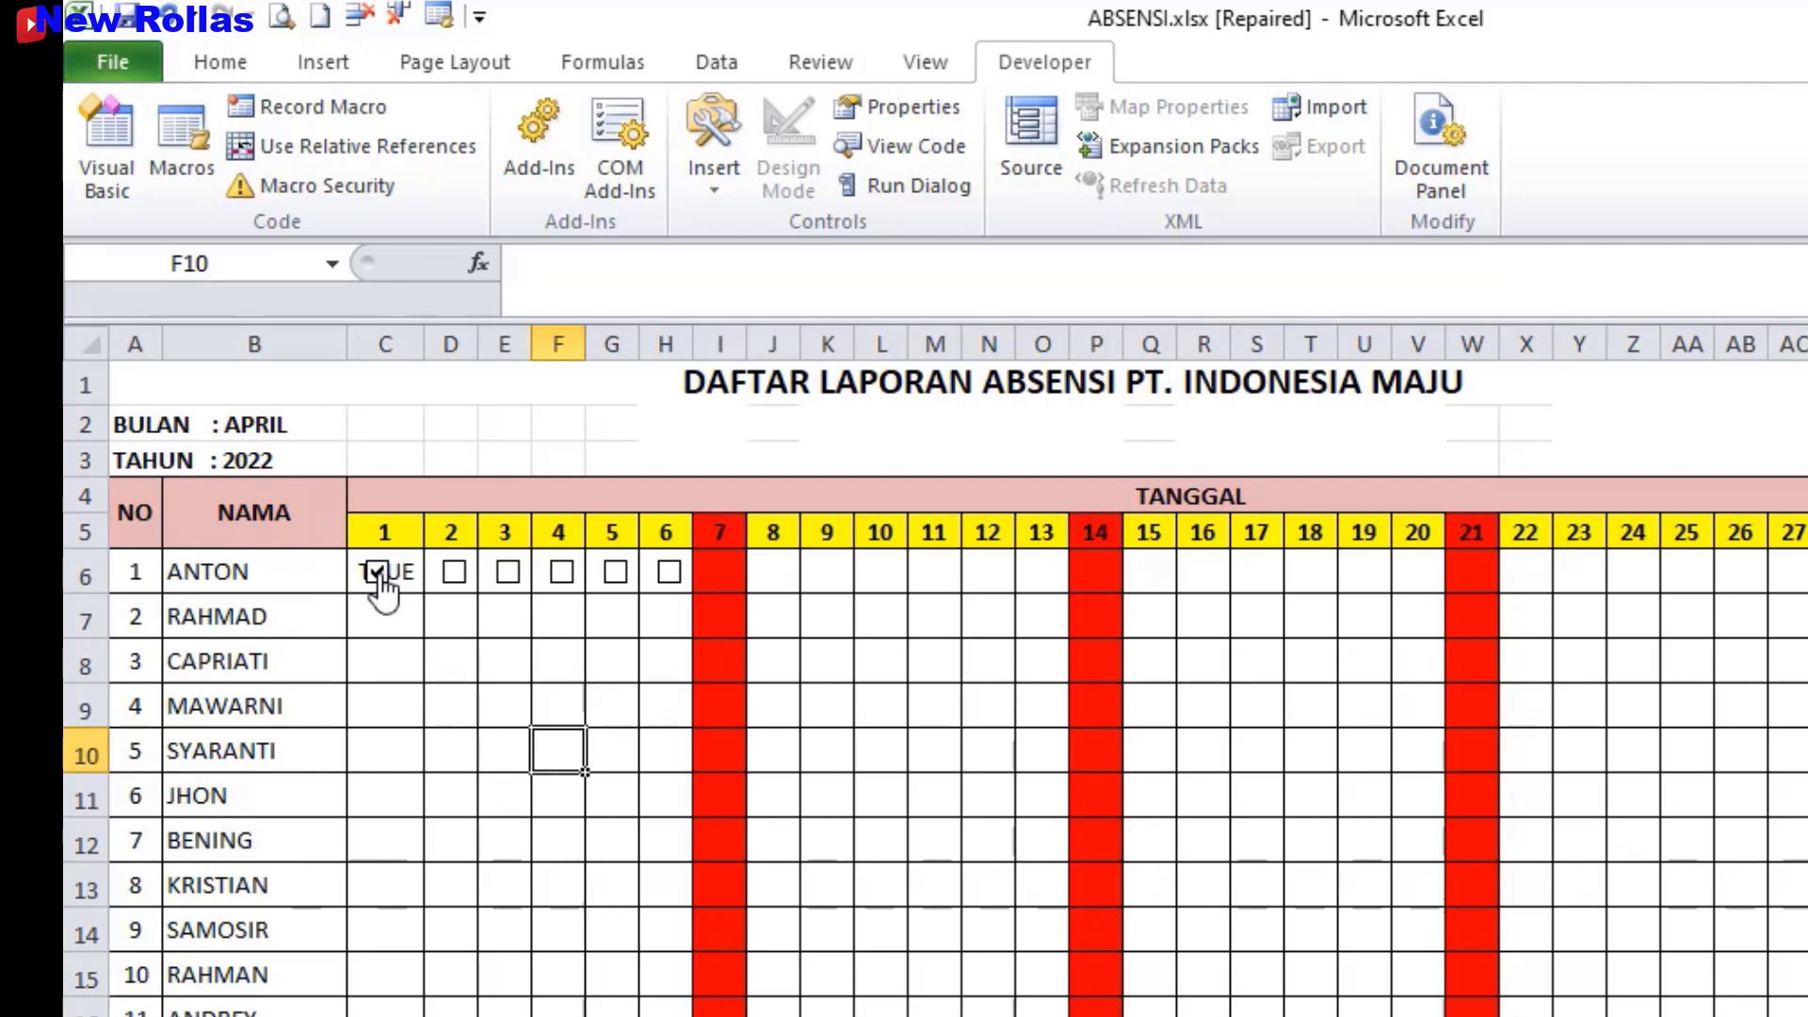
pyautogui.click(377, 573)
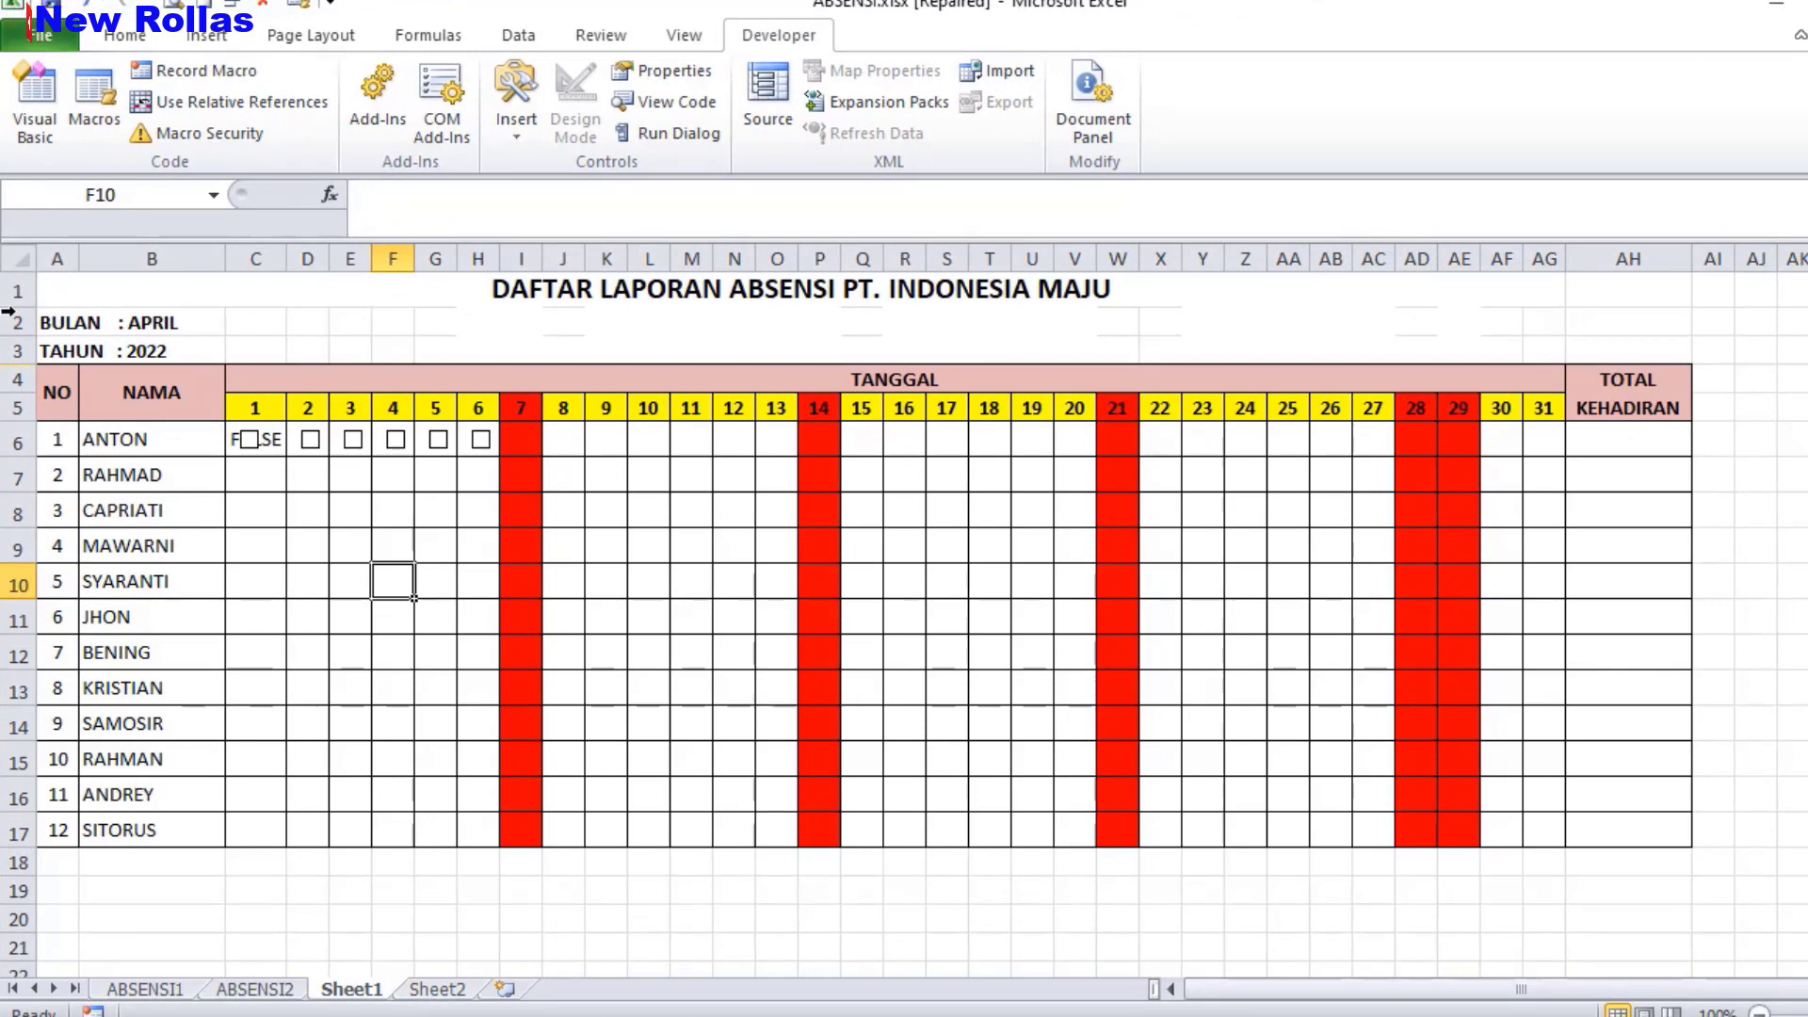
# - Copy the entire Sheet1 contents and paste them over all the cells of Sheet2
pyautogui.click(23, 257)
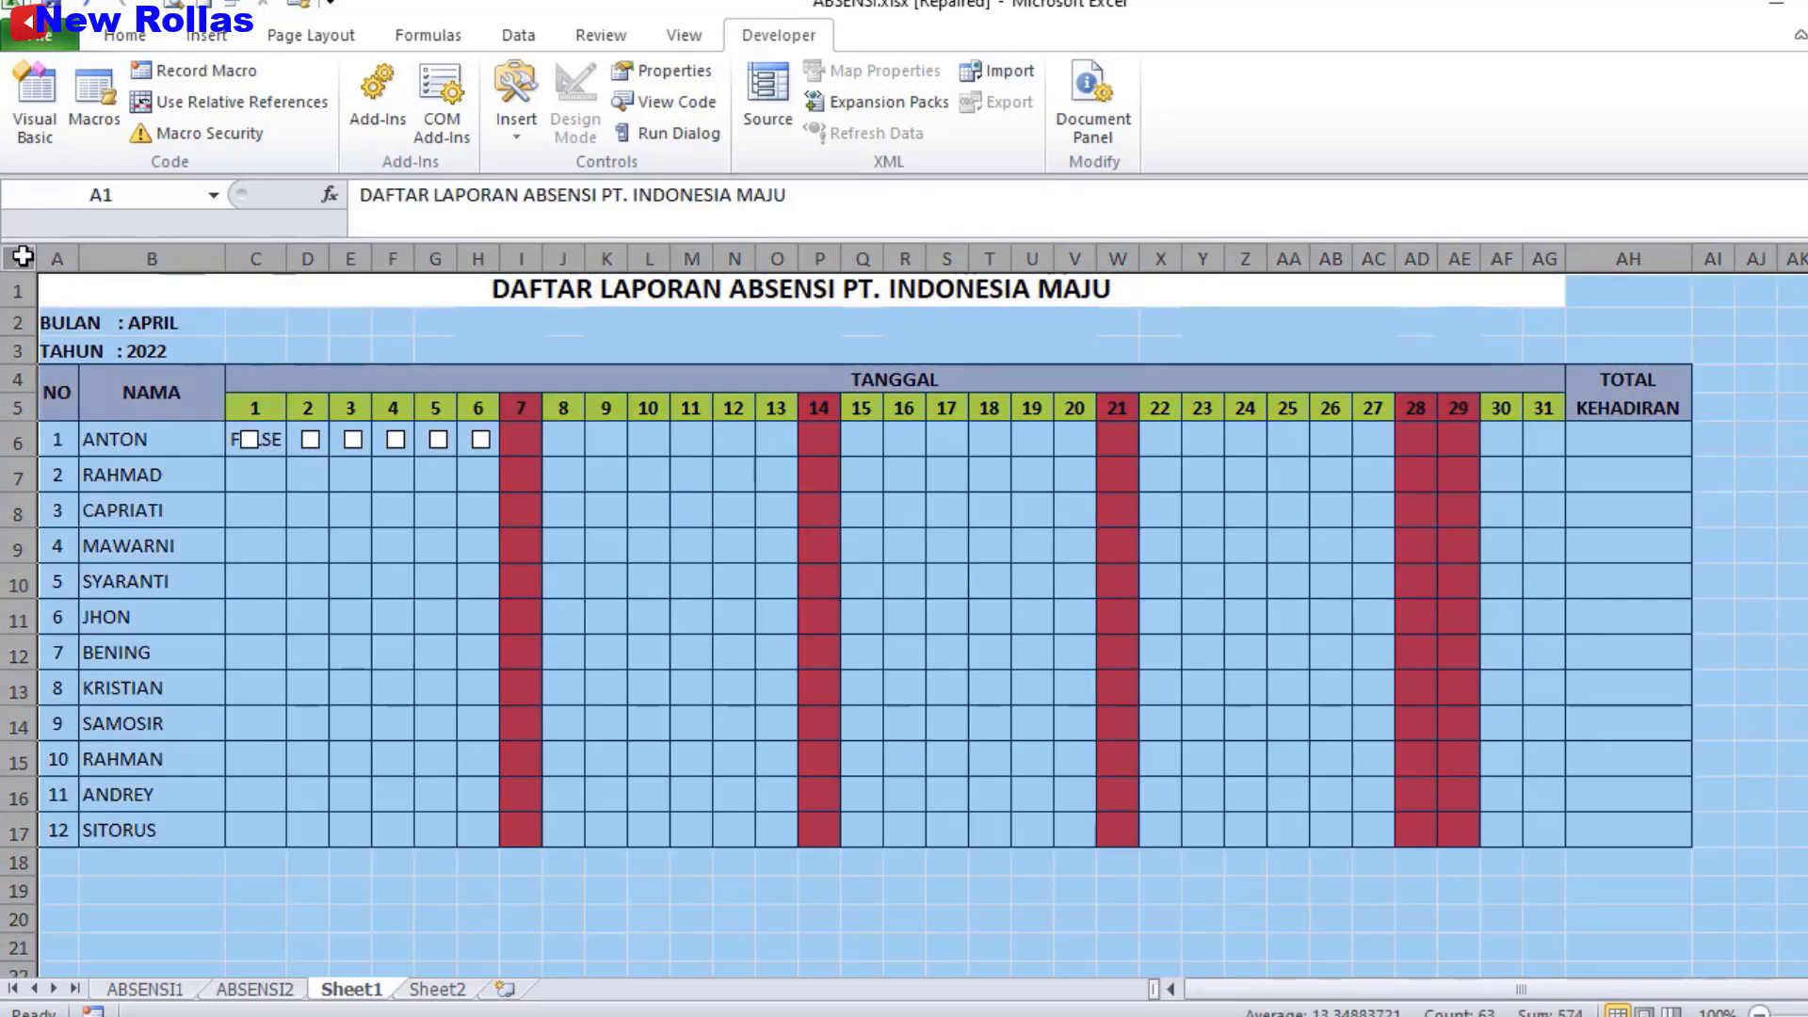
pyautogui.rightClick(23, 256)
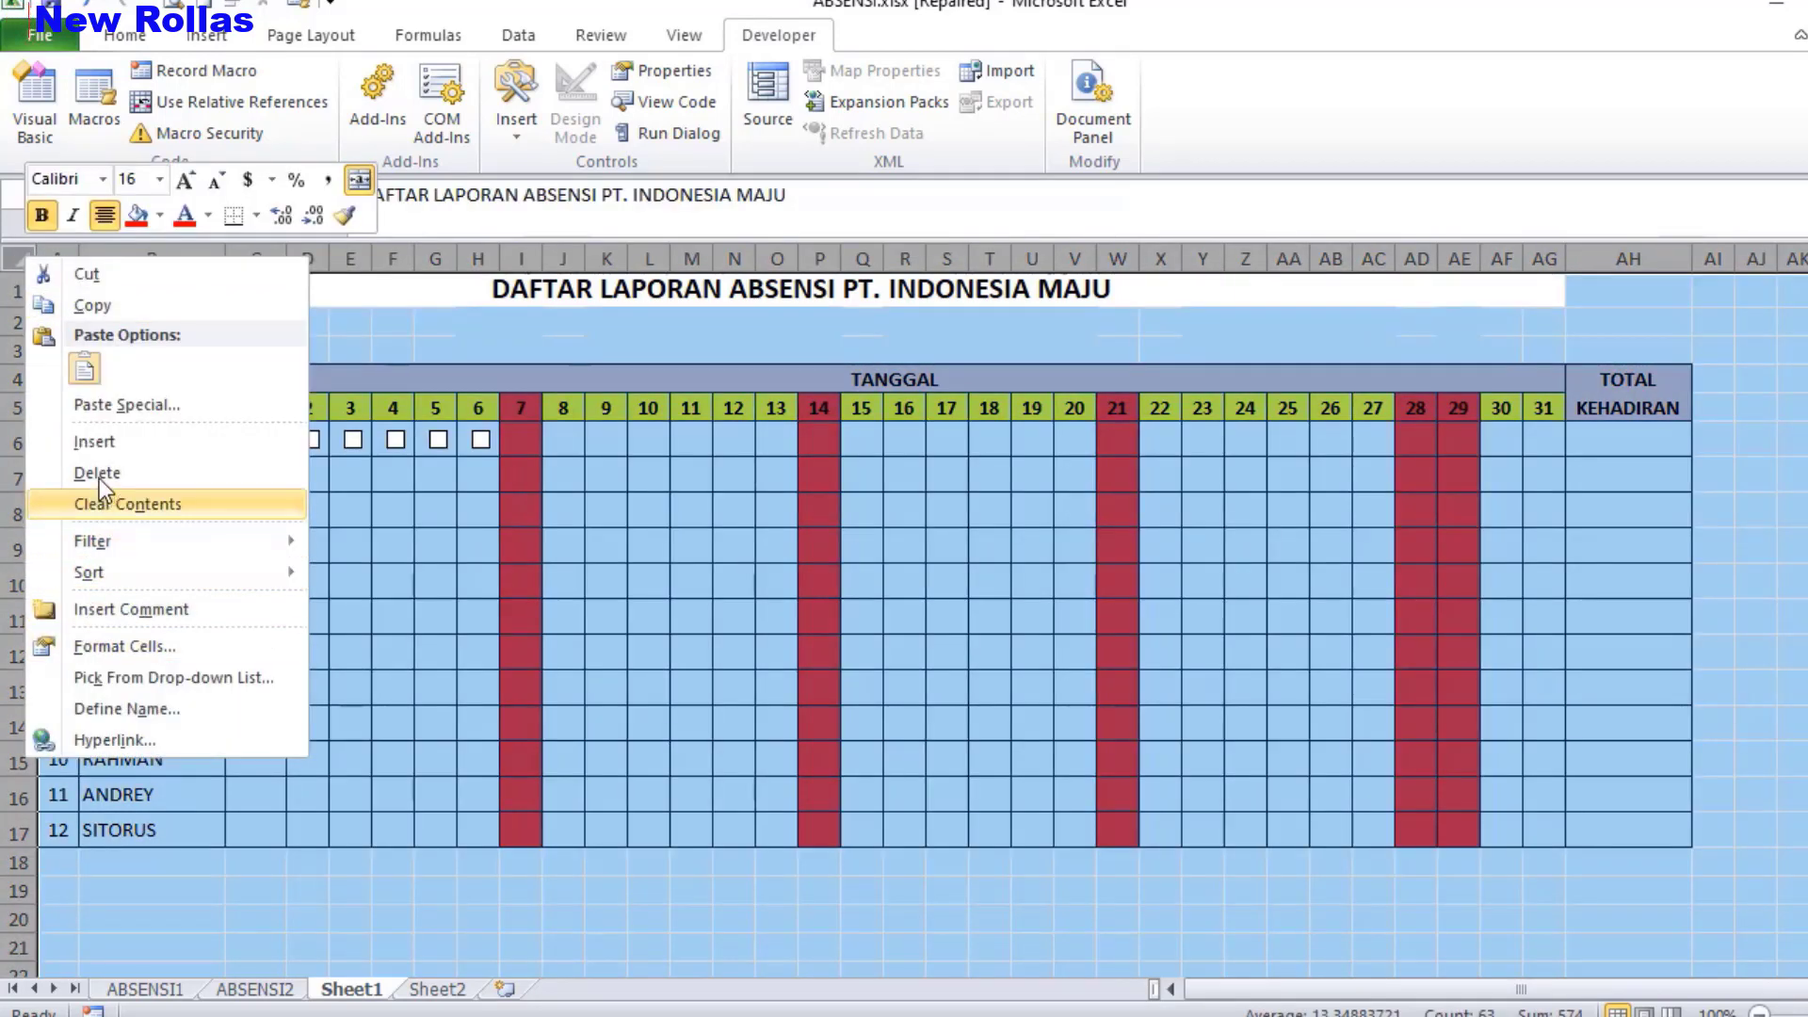
pyautogui.click(107, 307)
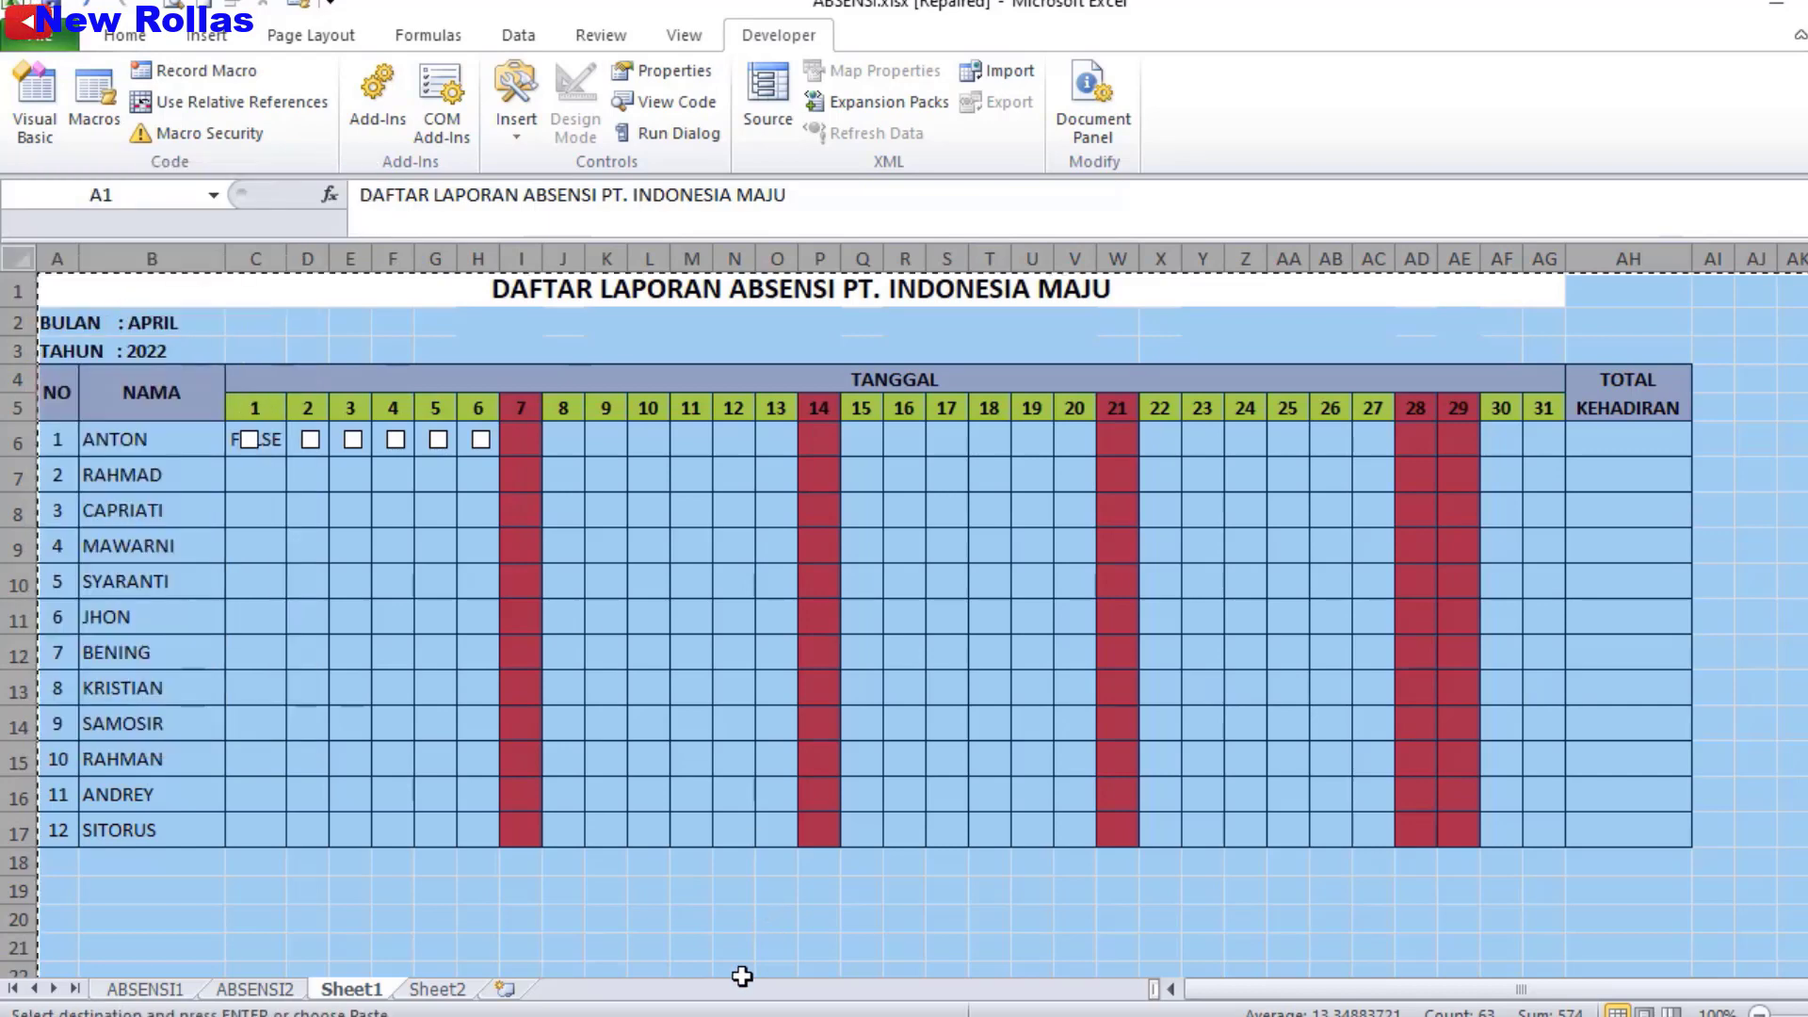
pyautogui.click(443, 990)
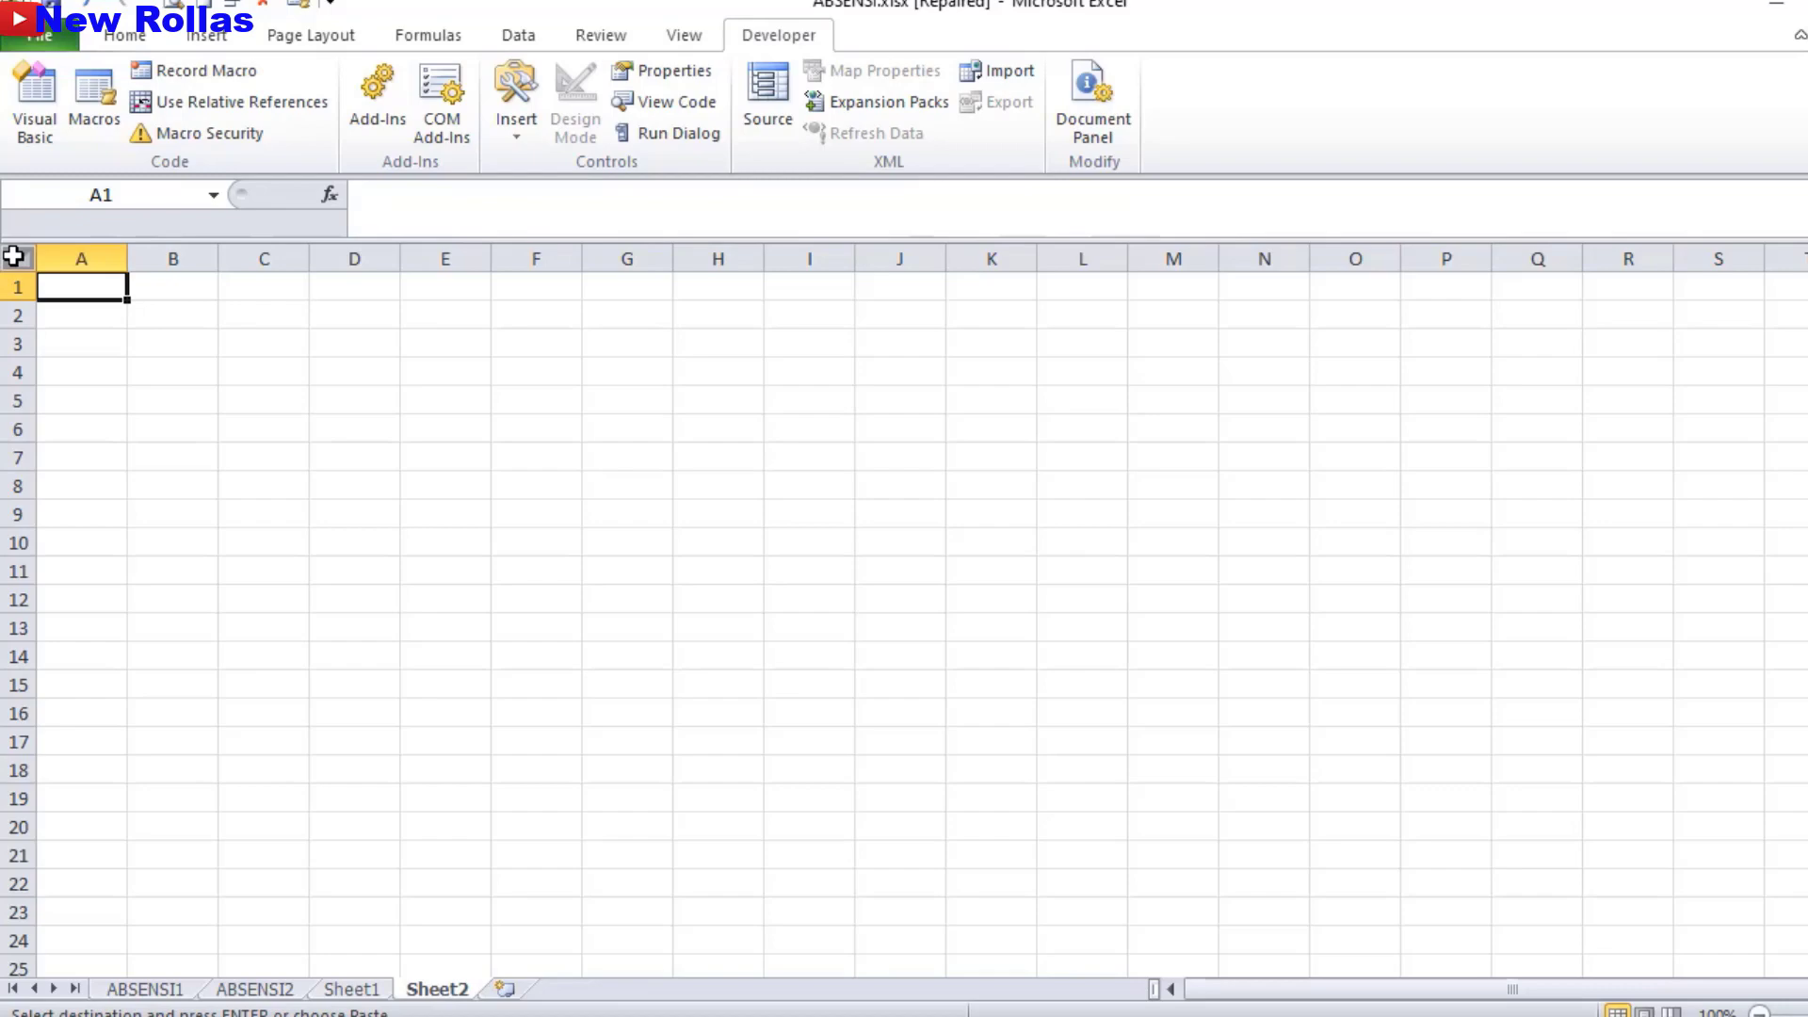
pyautogui.rightClick(14, 256)
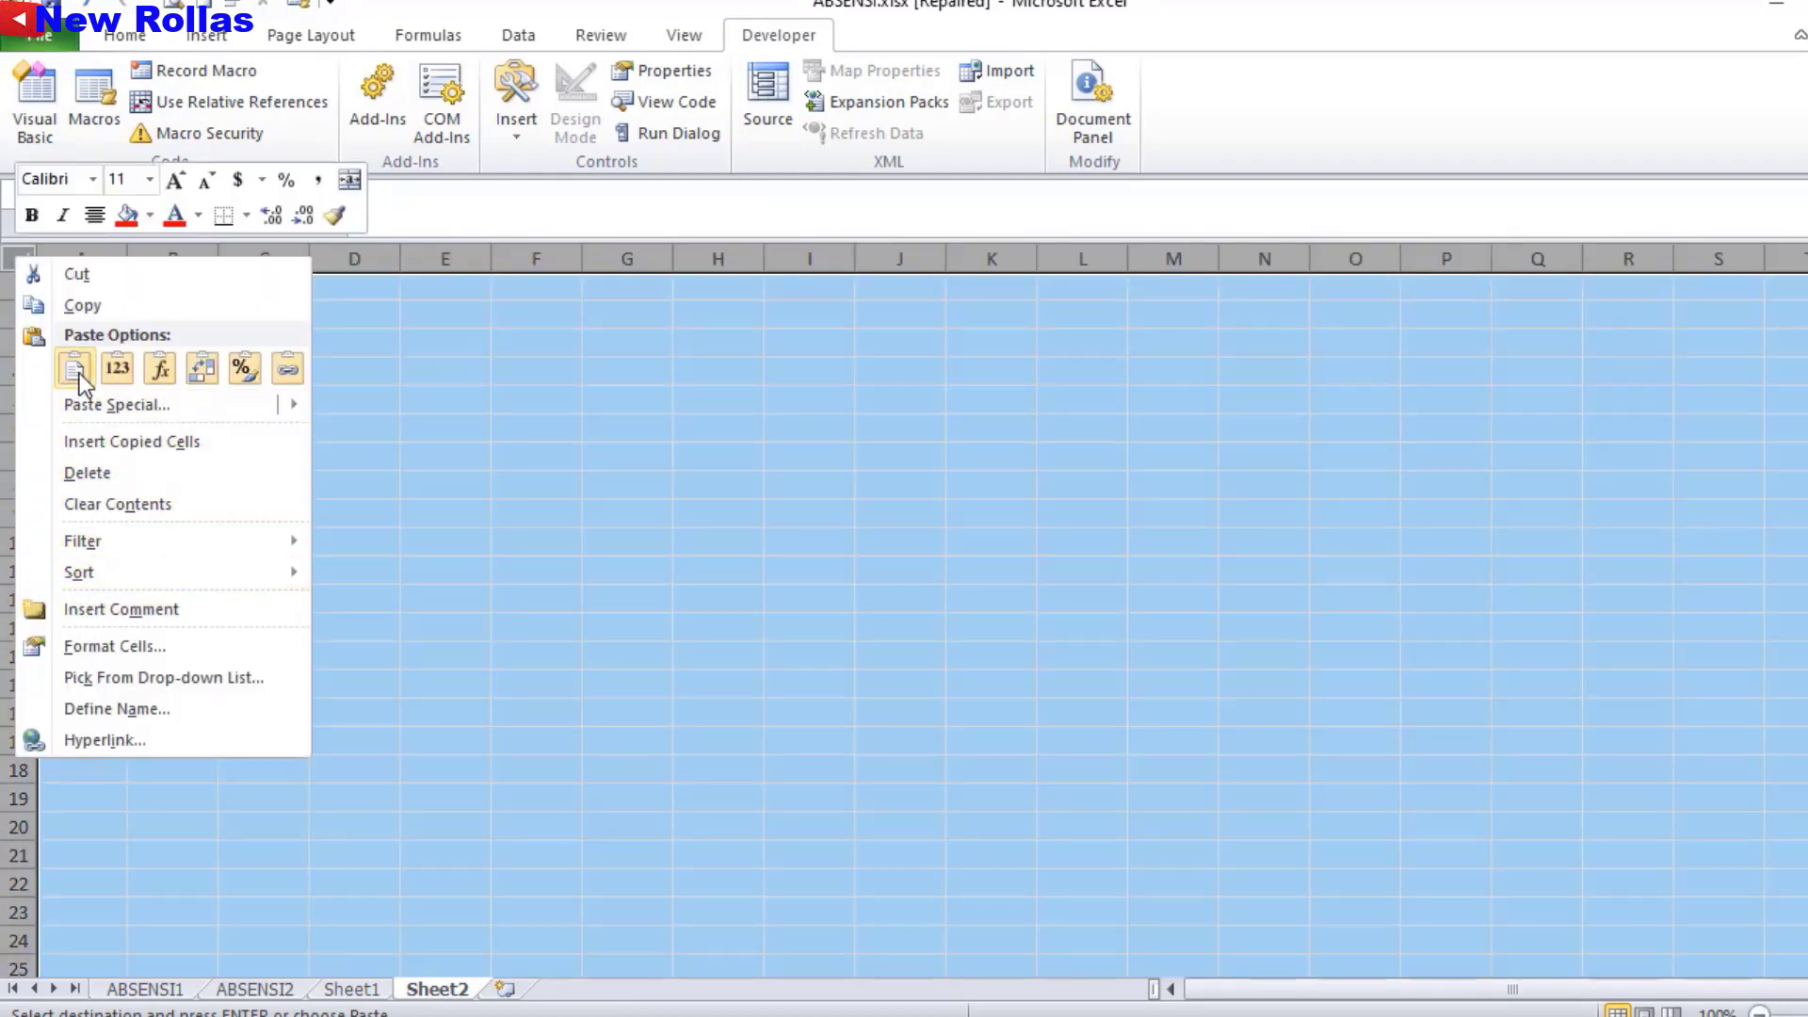
pyautogui.click(79, 373)
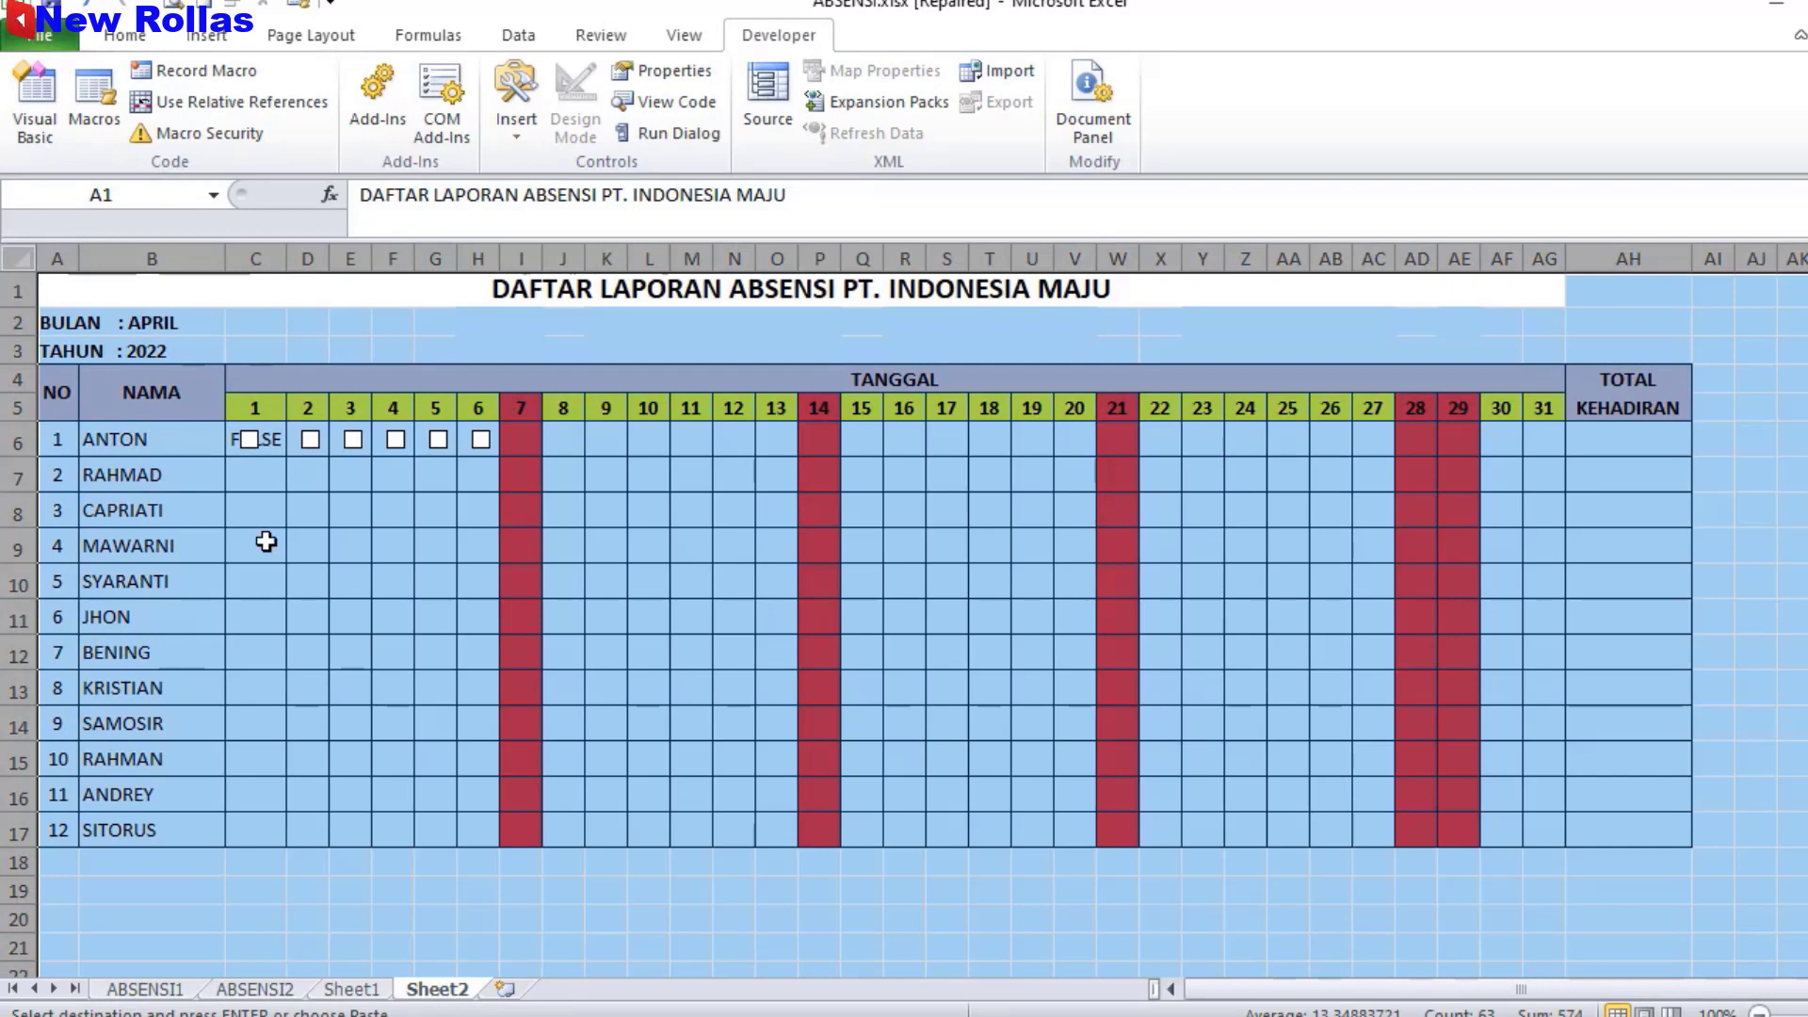
pyautogui.click(392, 678)
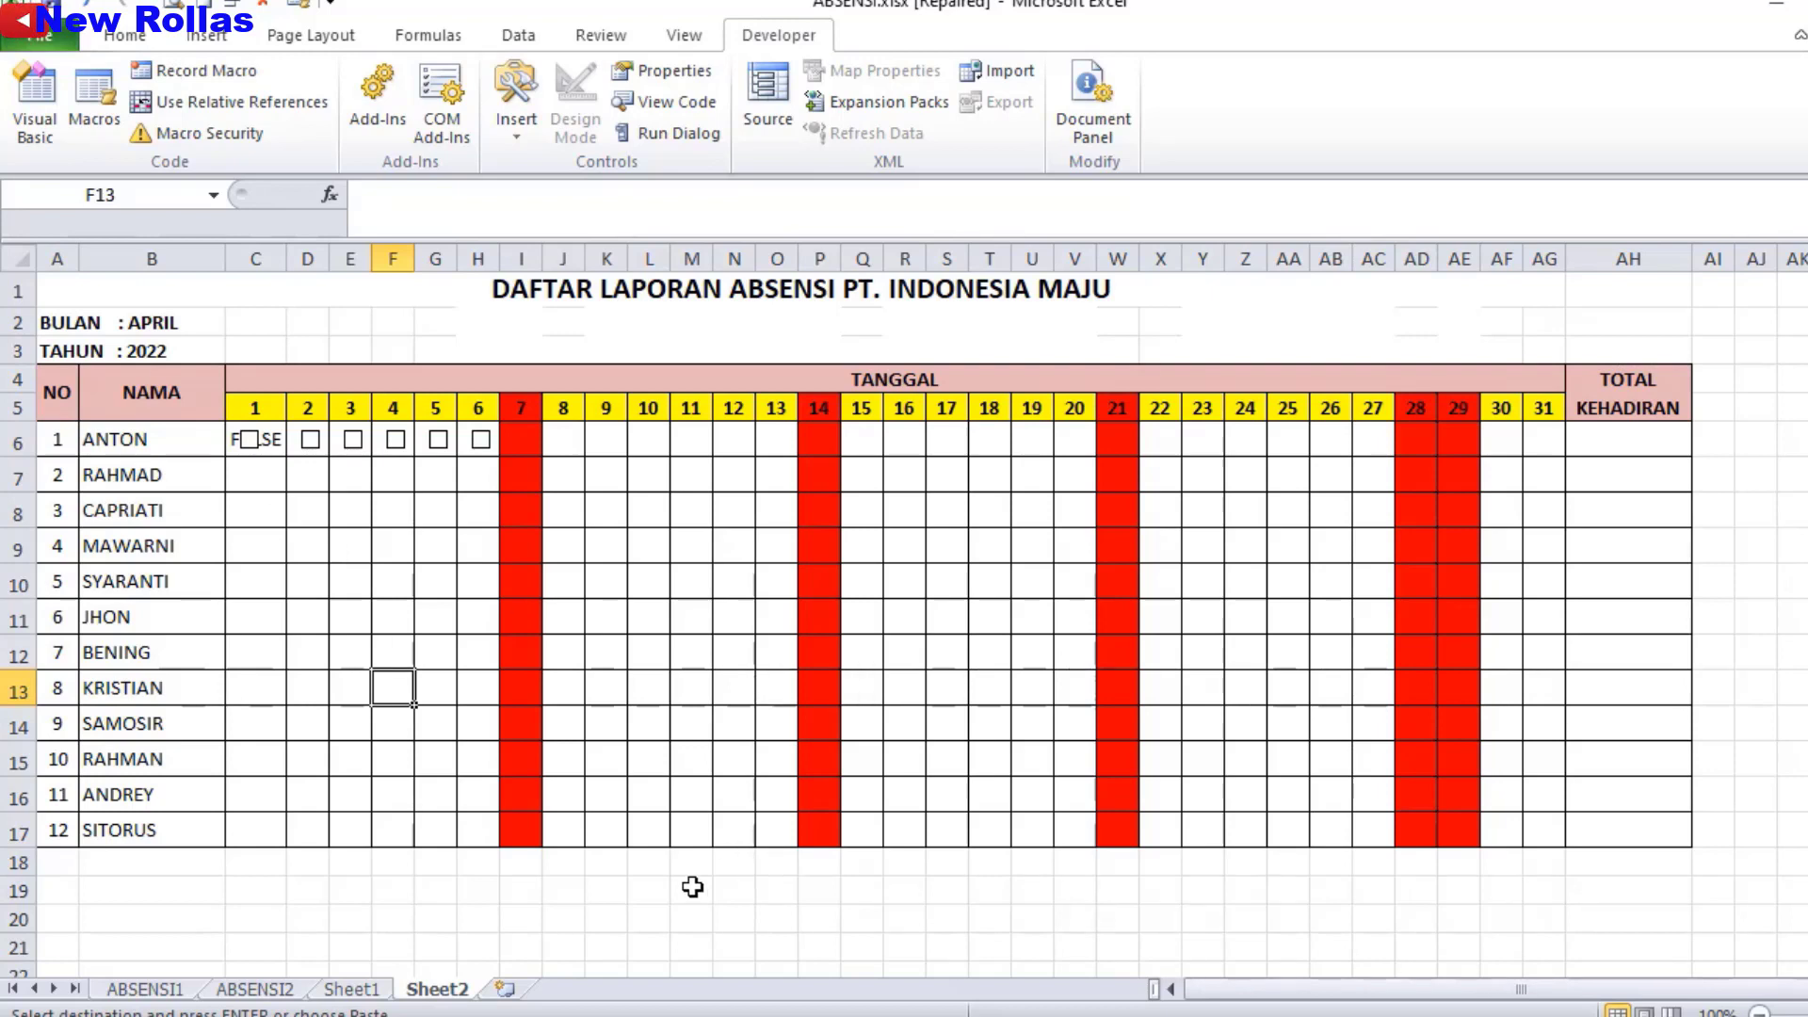
# - Return to Sheet1, cancel the copy mode and delete the checkbox in C6
pyautogui.click(365, 993)
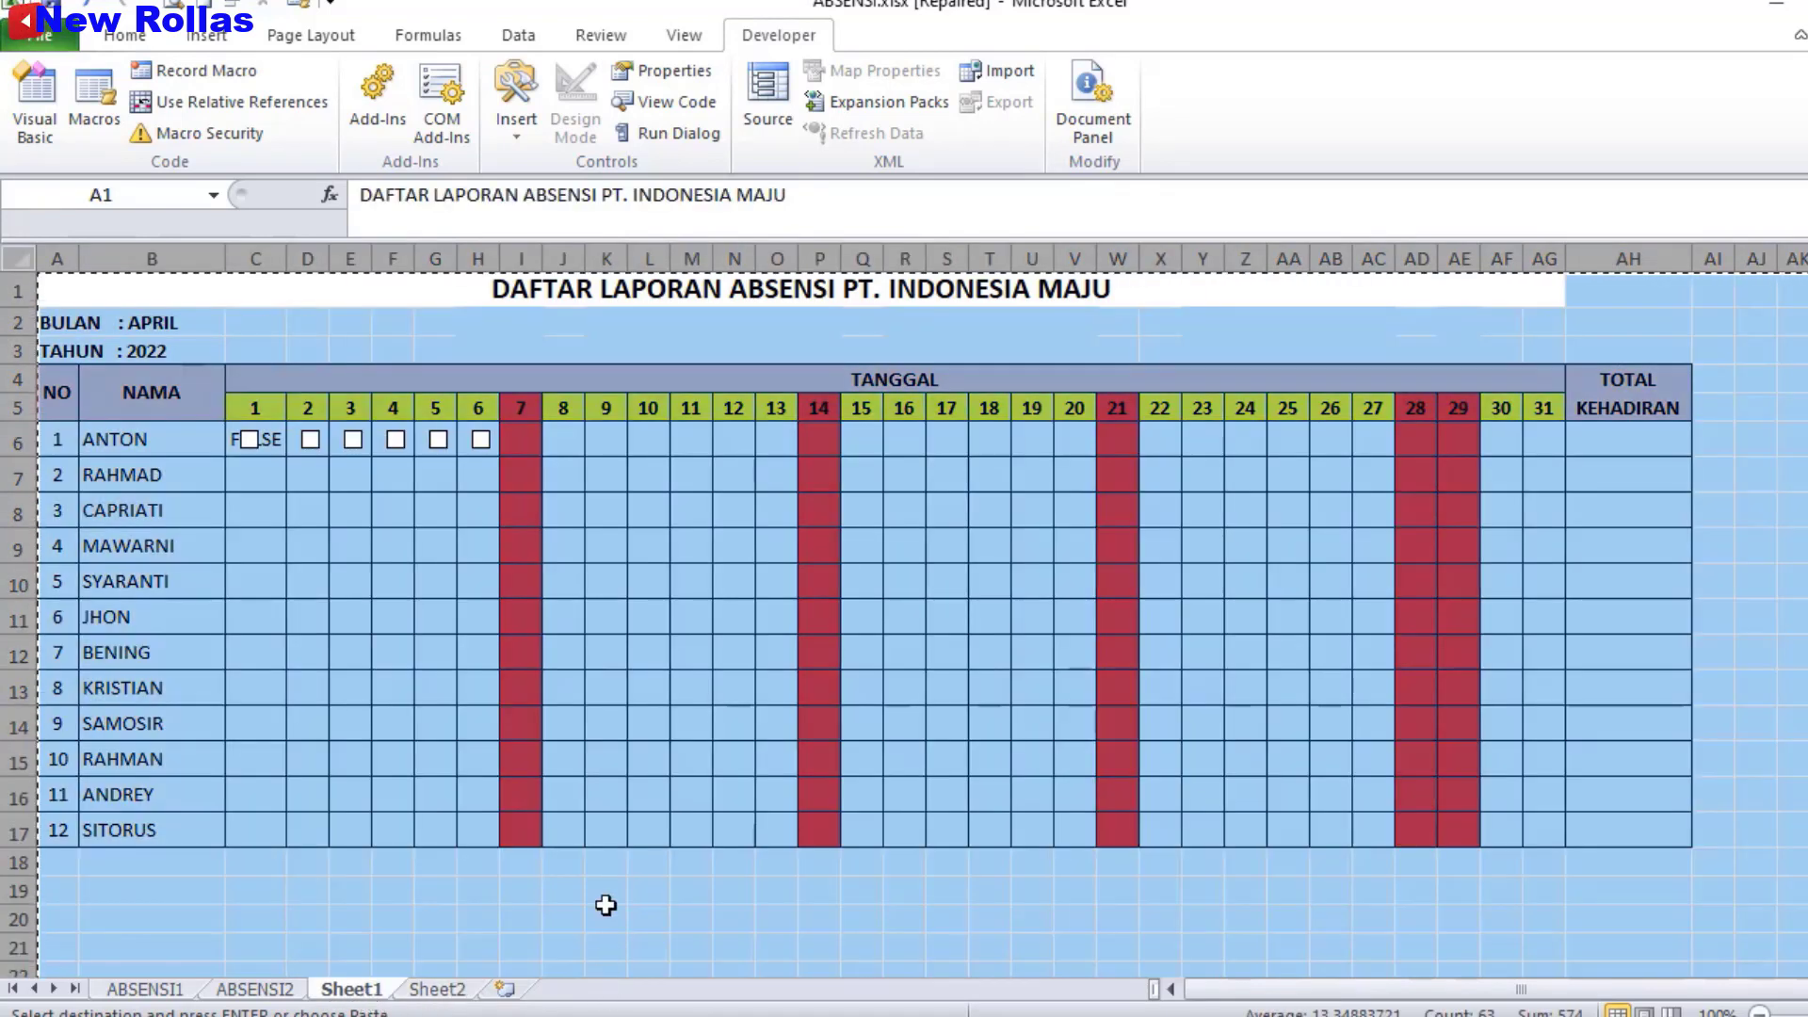
pyautogui.press('Escape')
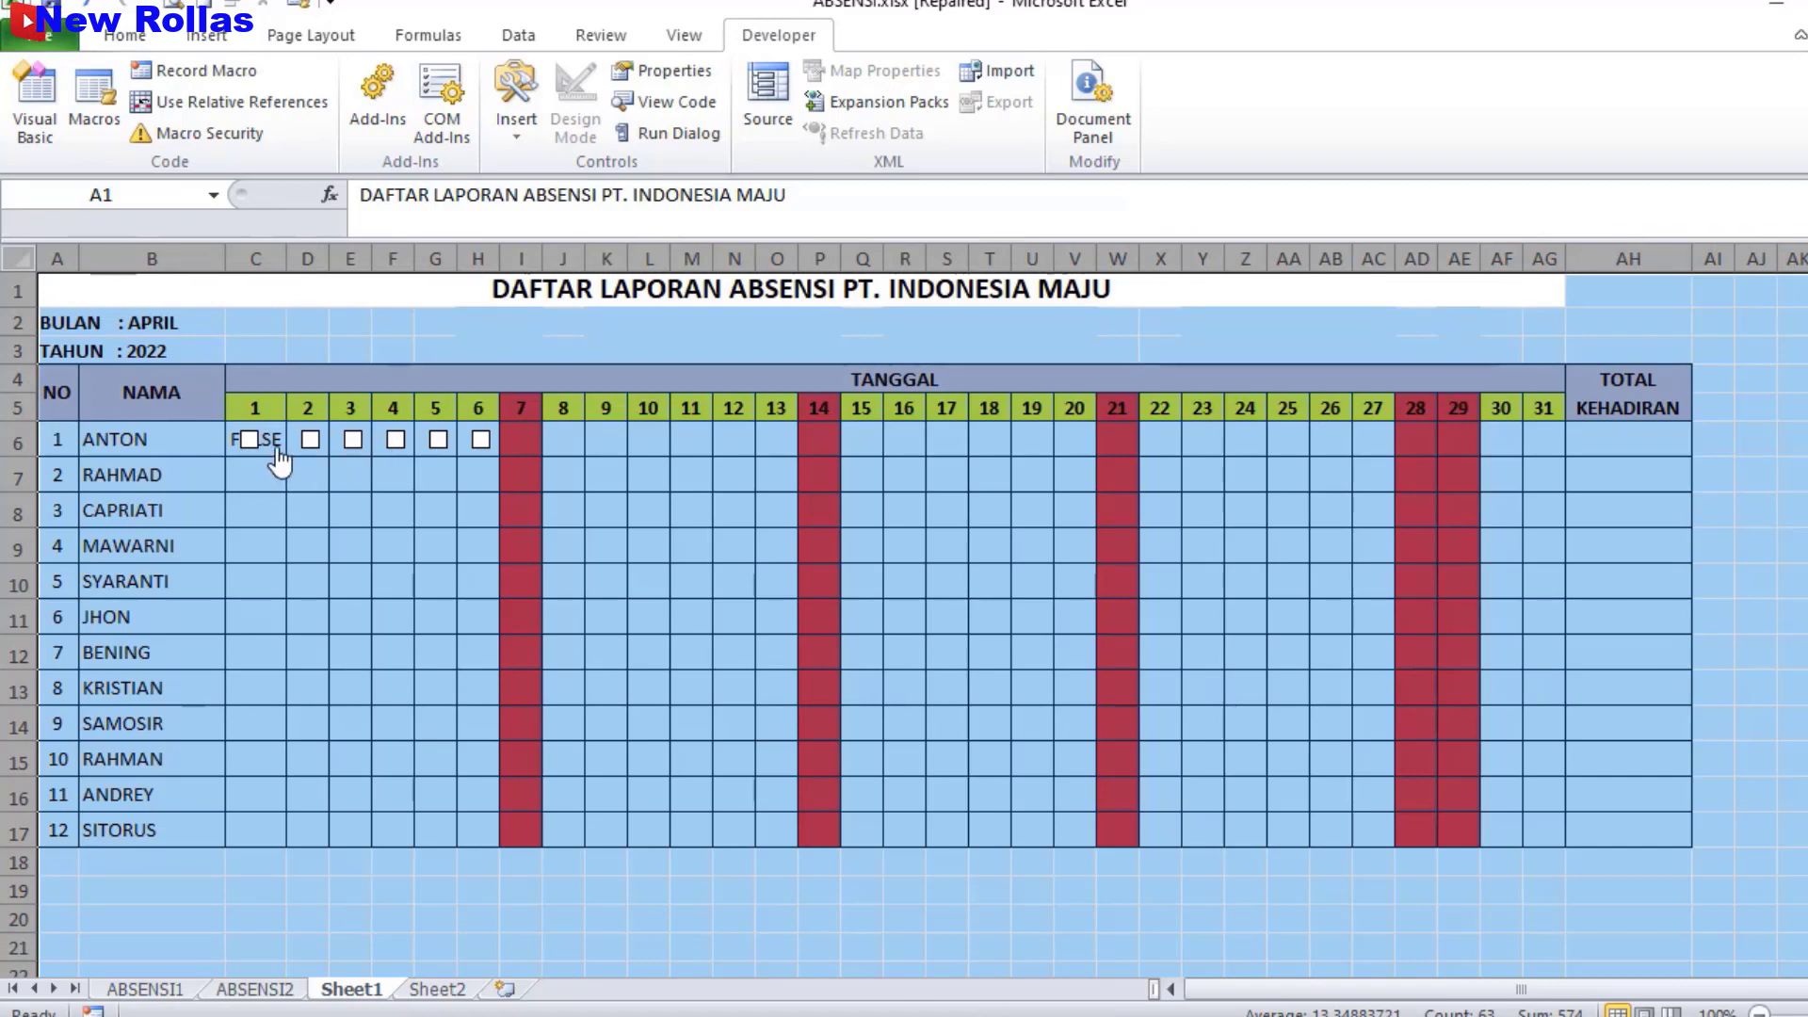
pyautogui.rightClick(249, 444)
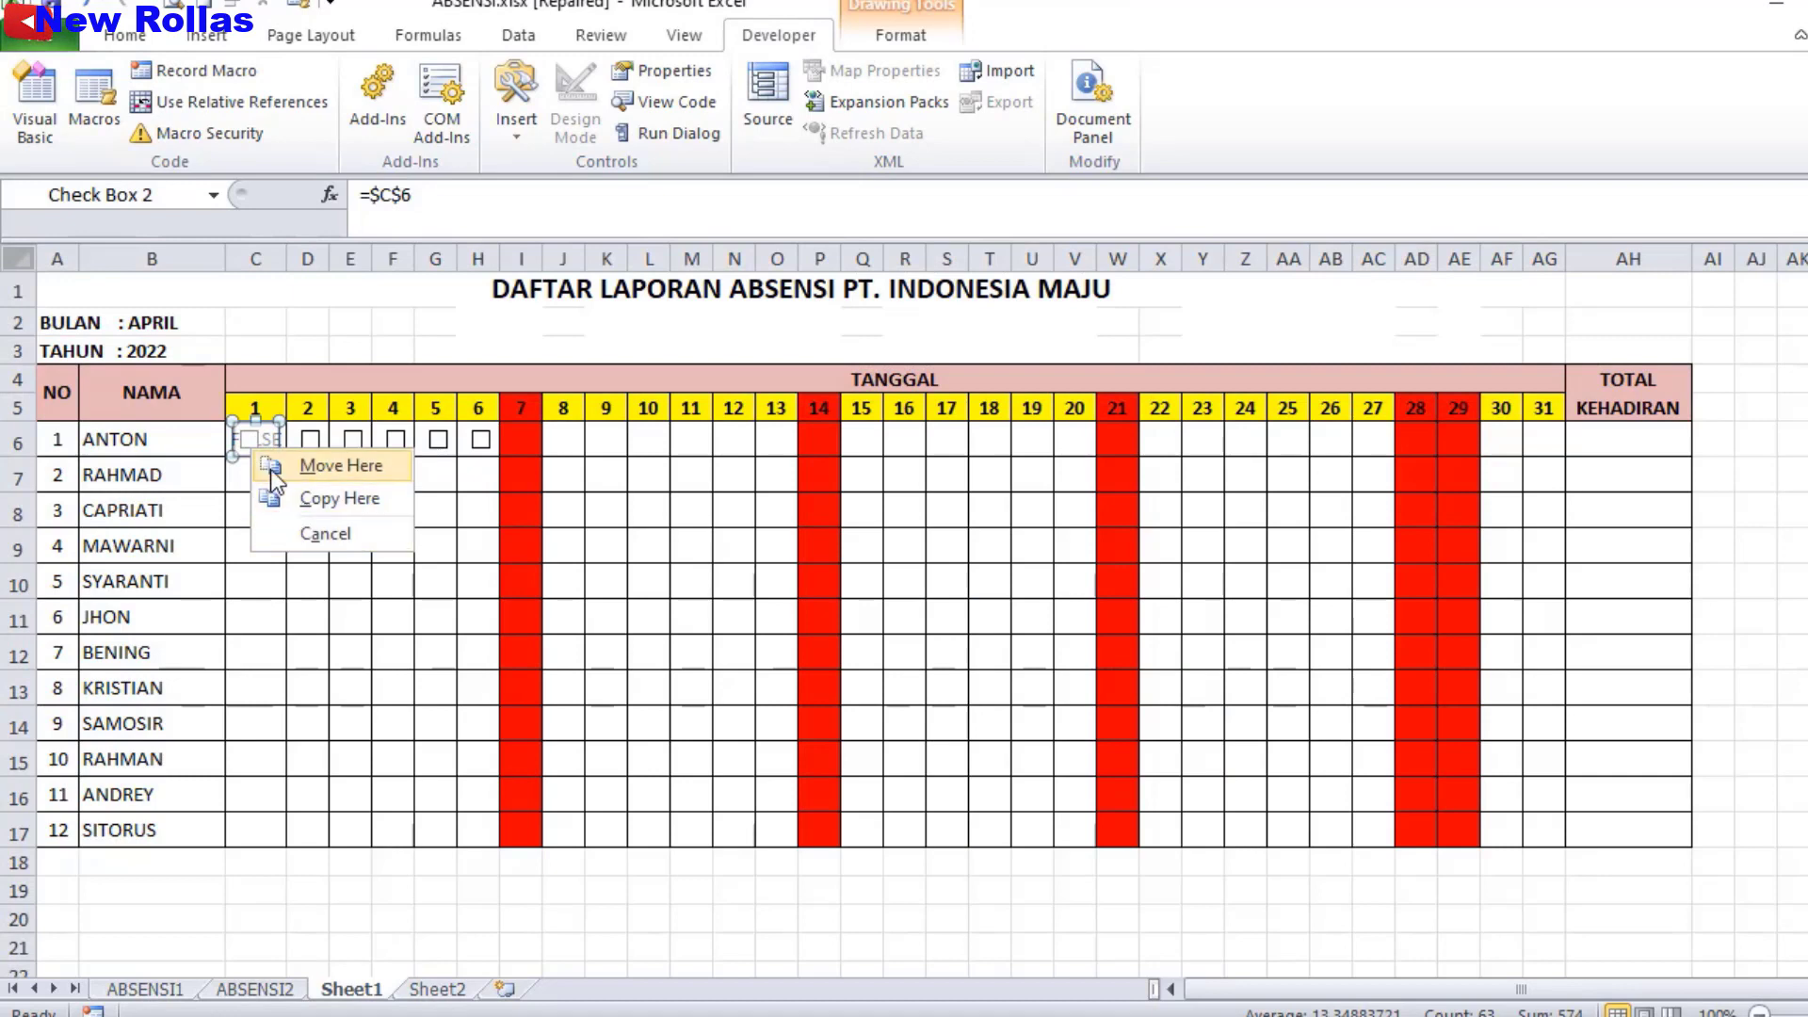
pyautogui.click(231, 459)
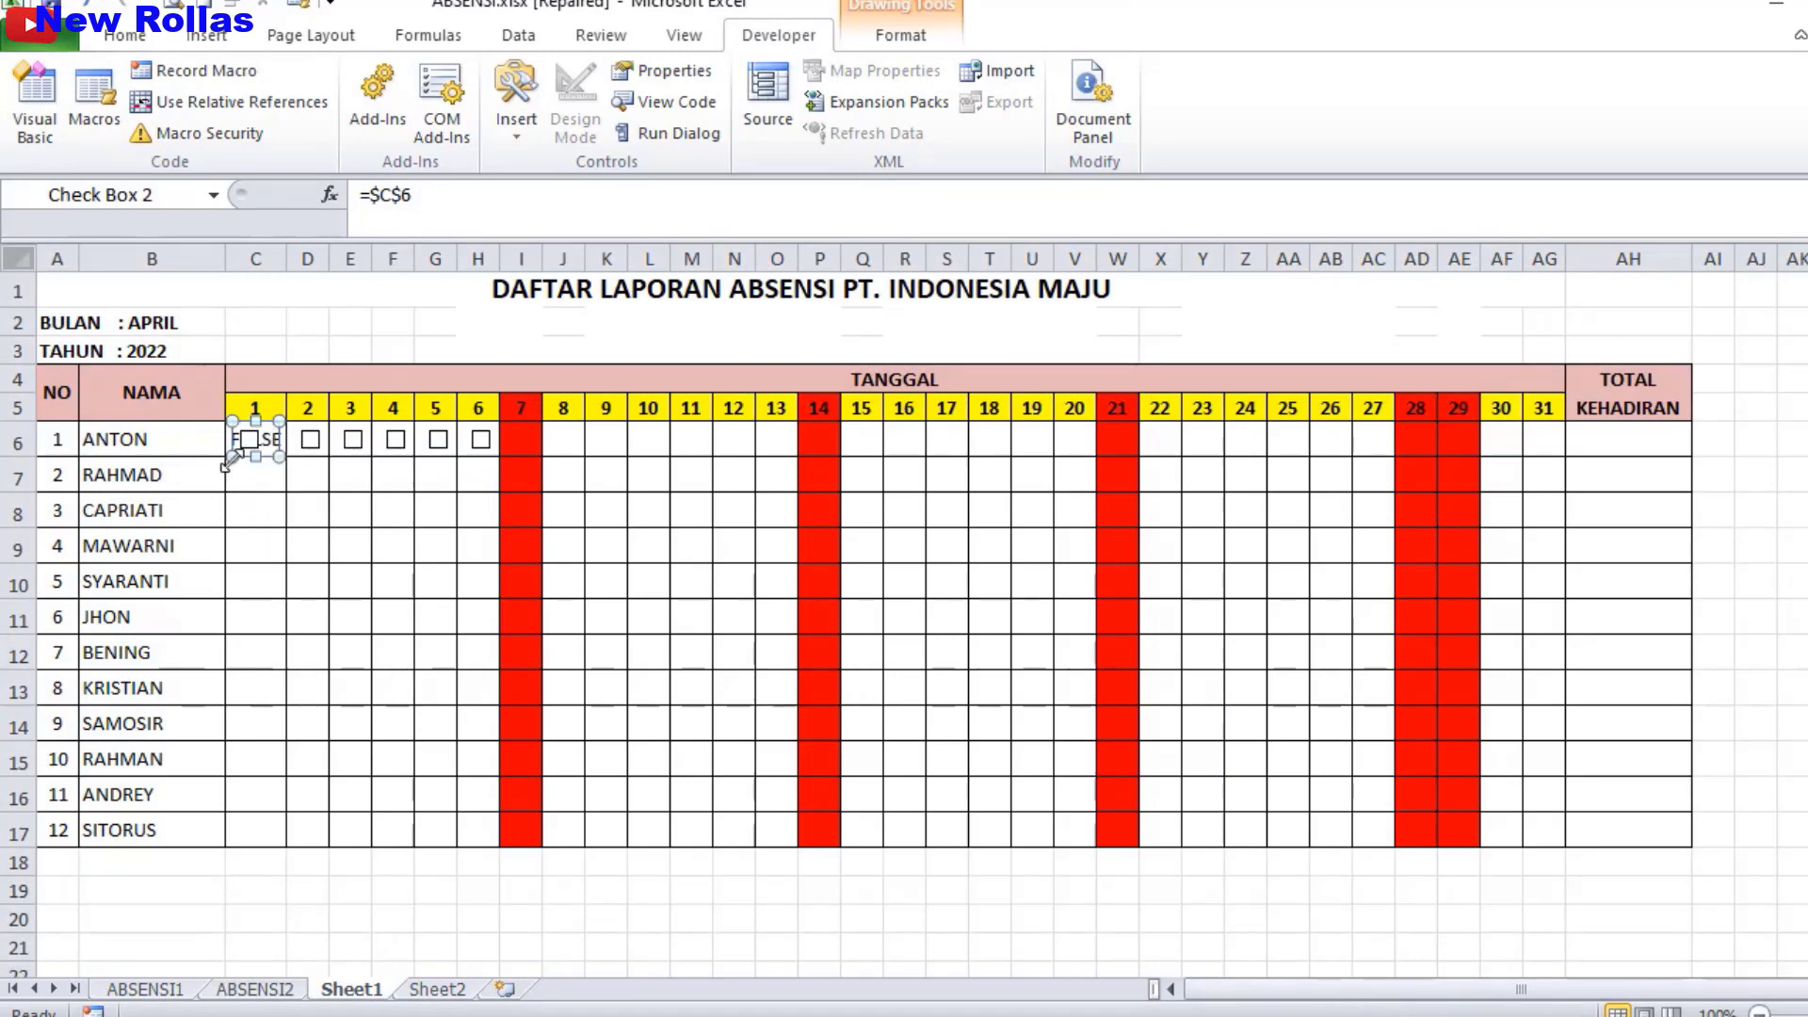
pyautogui.hotkey('ctrl', 'a')
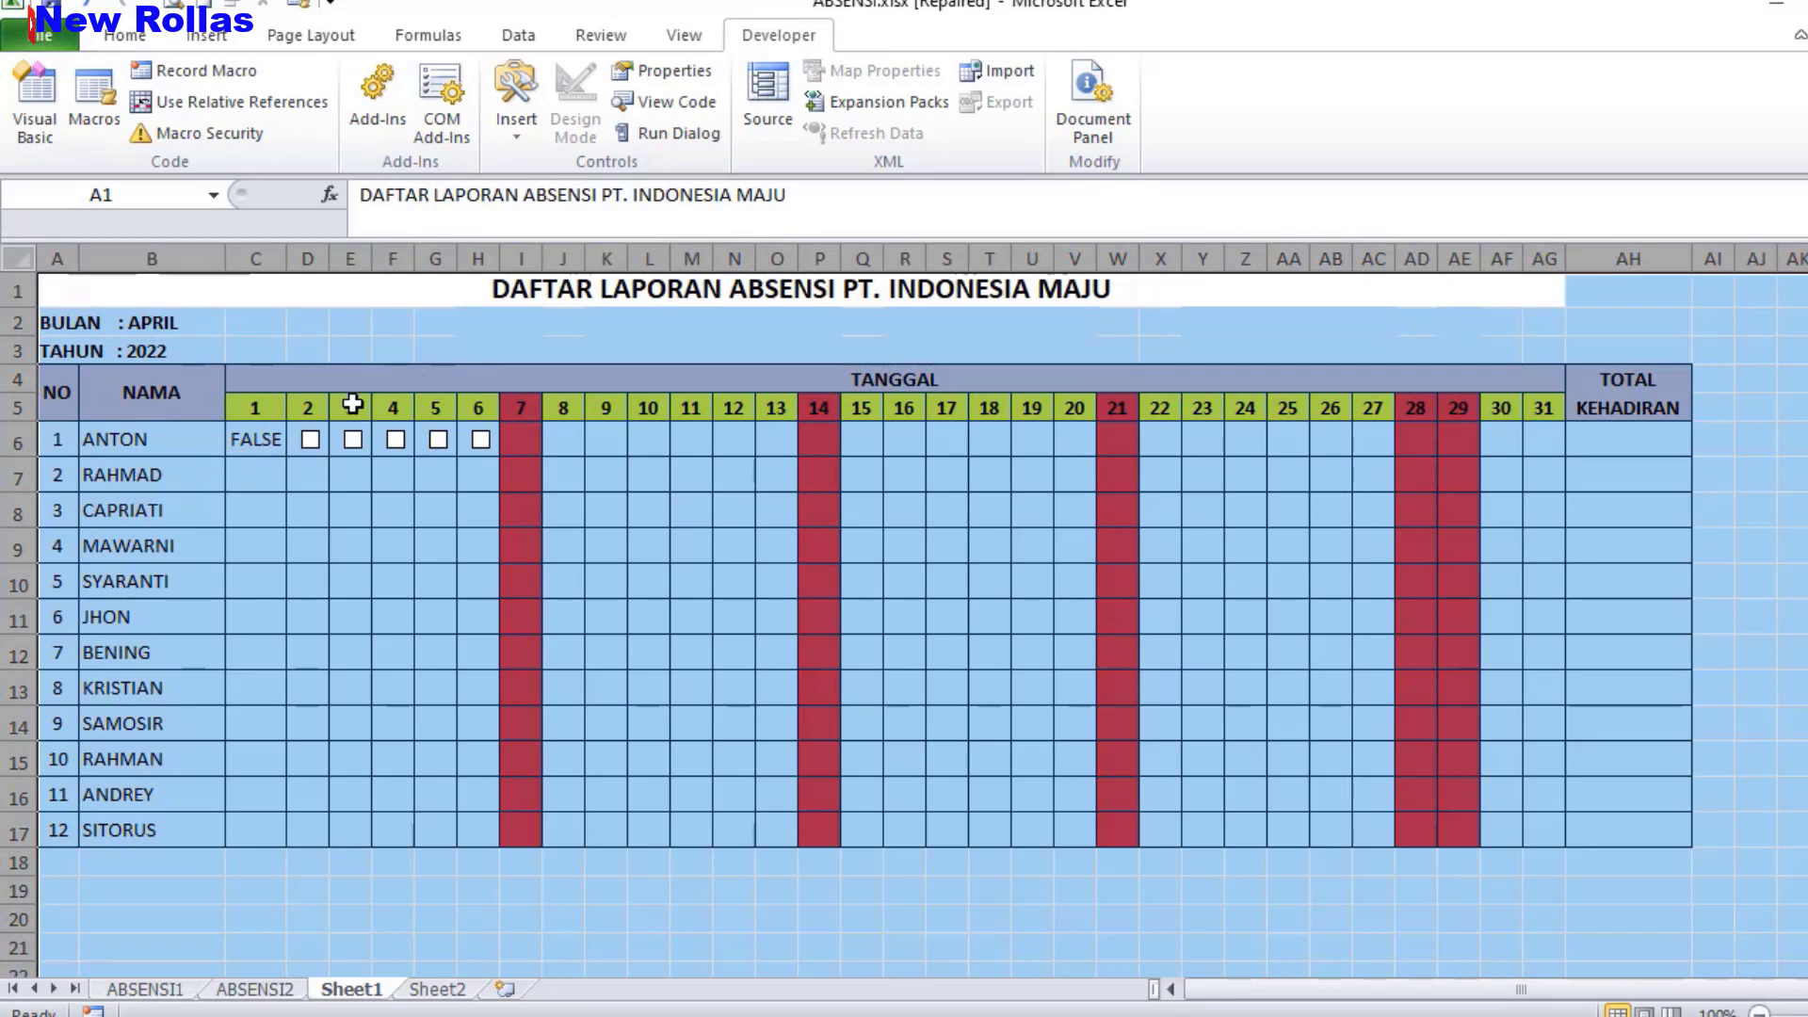
# - Clear the value in C6 and fill the checkbox from D6 back into C6
pyautogui.click(258, 446)
pyautogui.press('Delete')
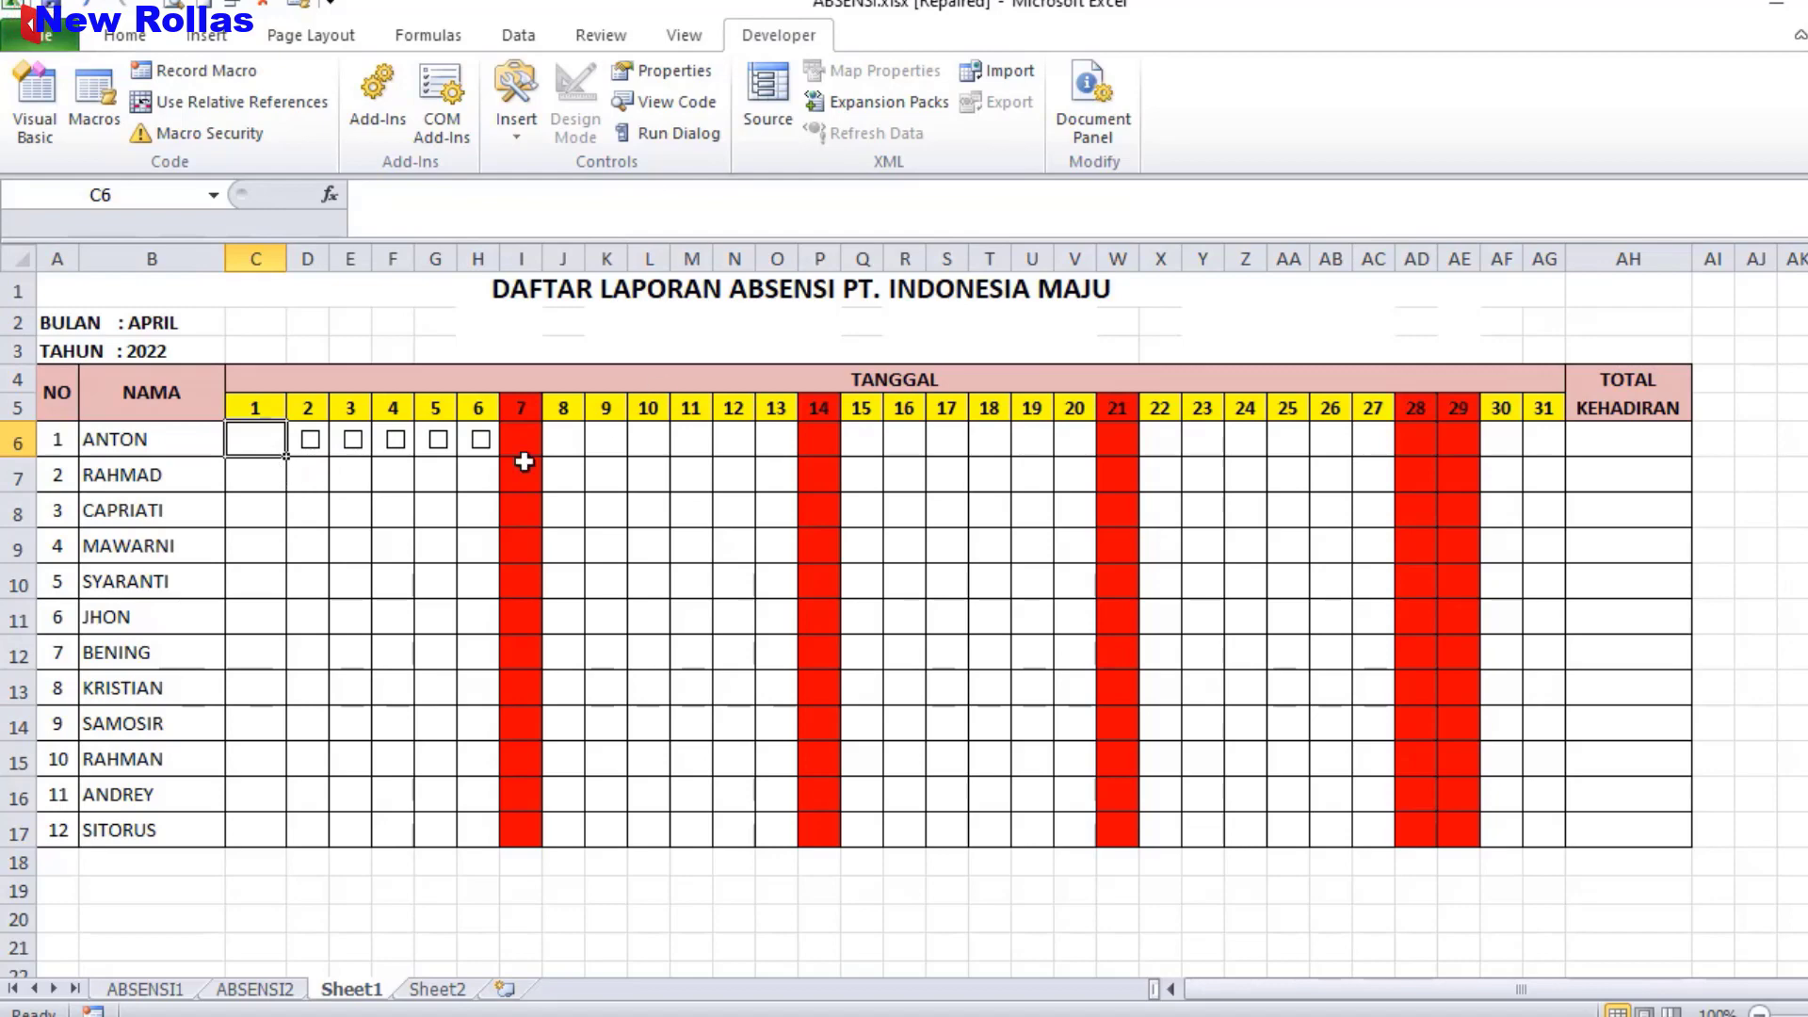
pyautogui.click(310, 450)
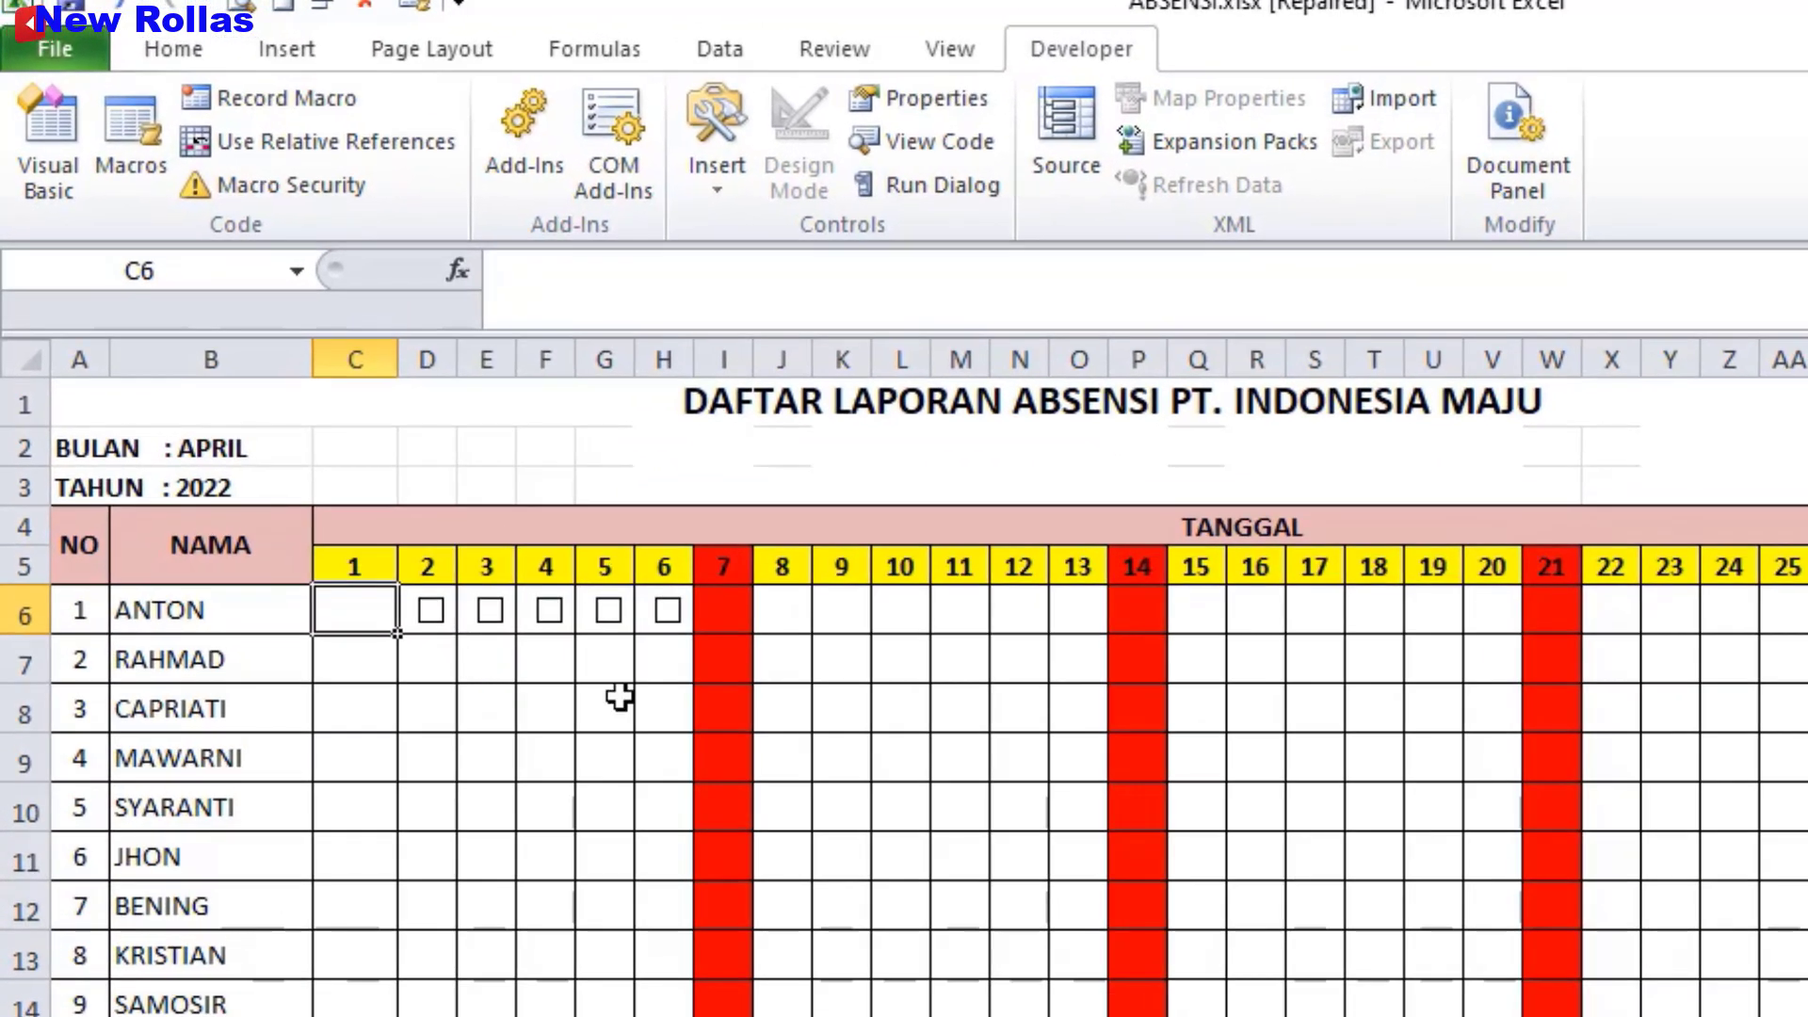
pyautogui.press('Right')
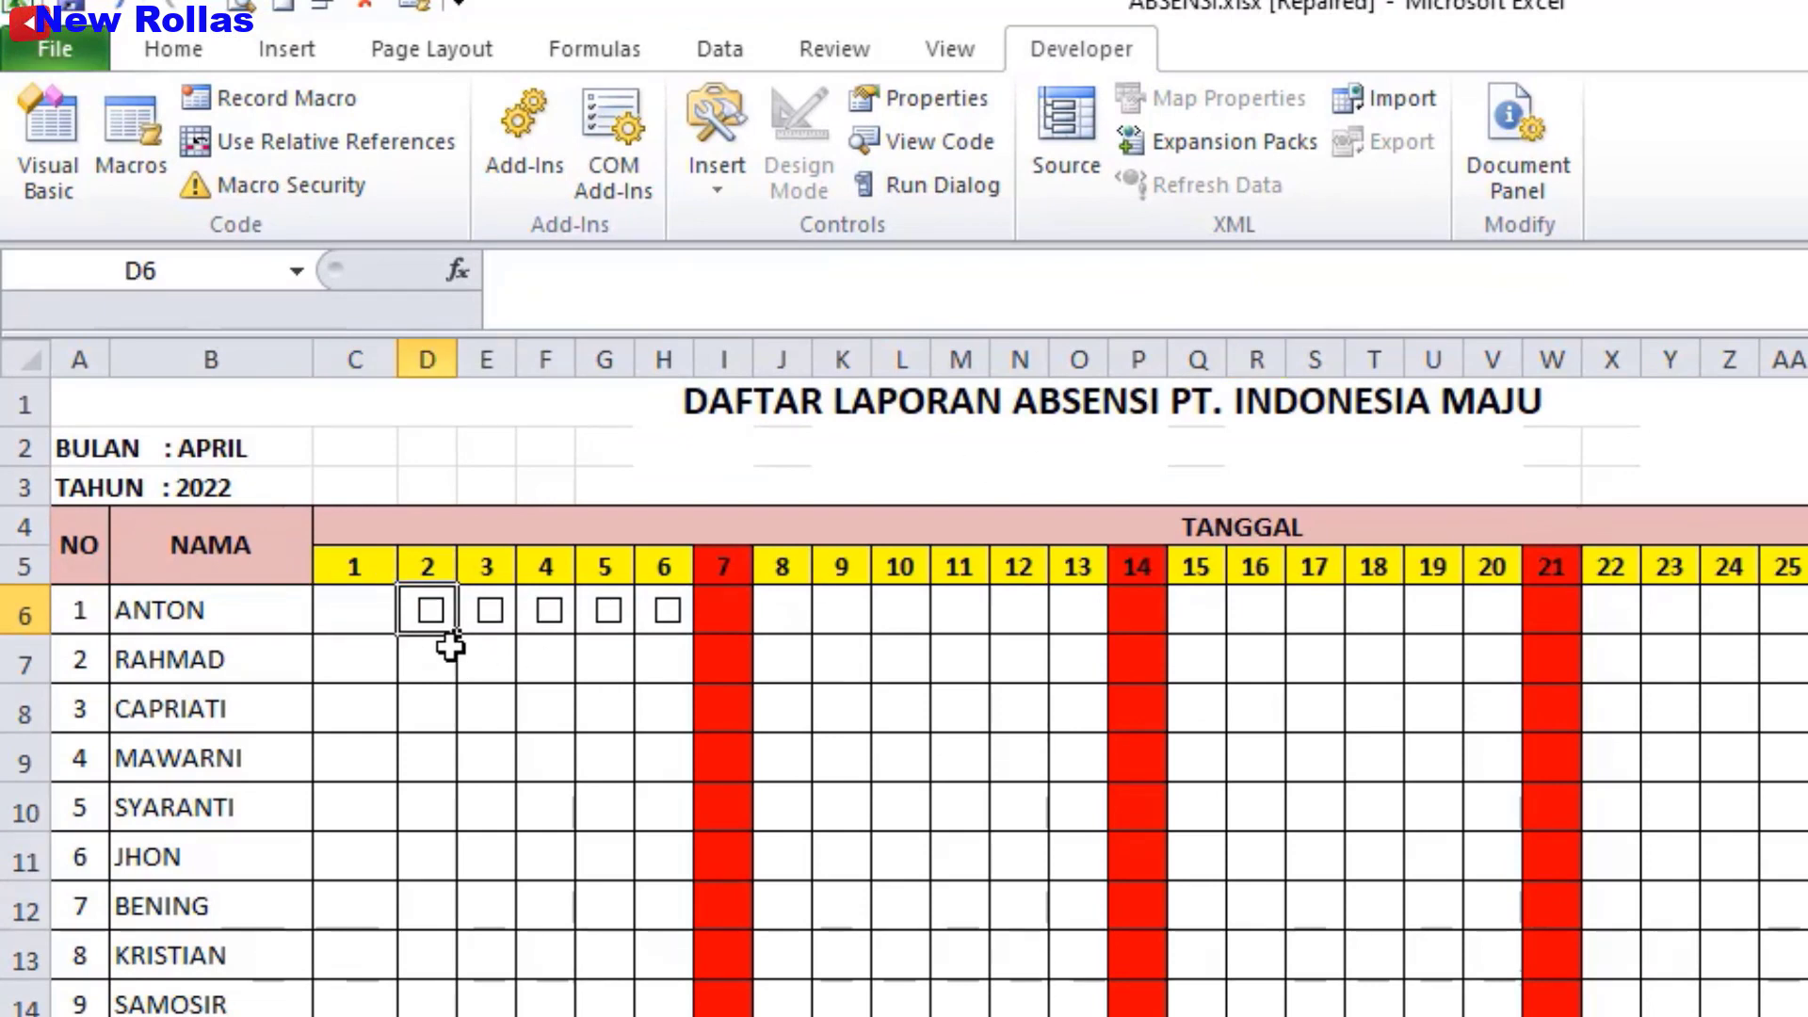
pyautogui.moveTo(456, 633); pyautogui.dragTo(321, 641)
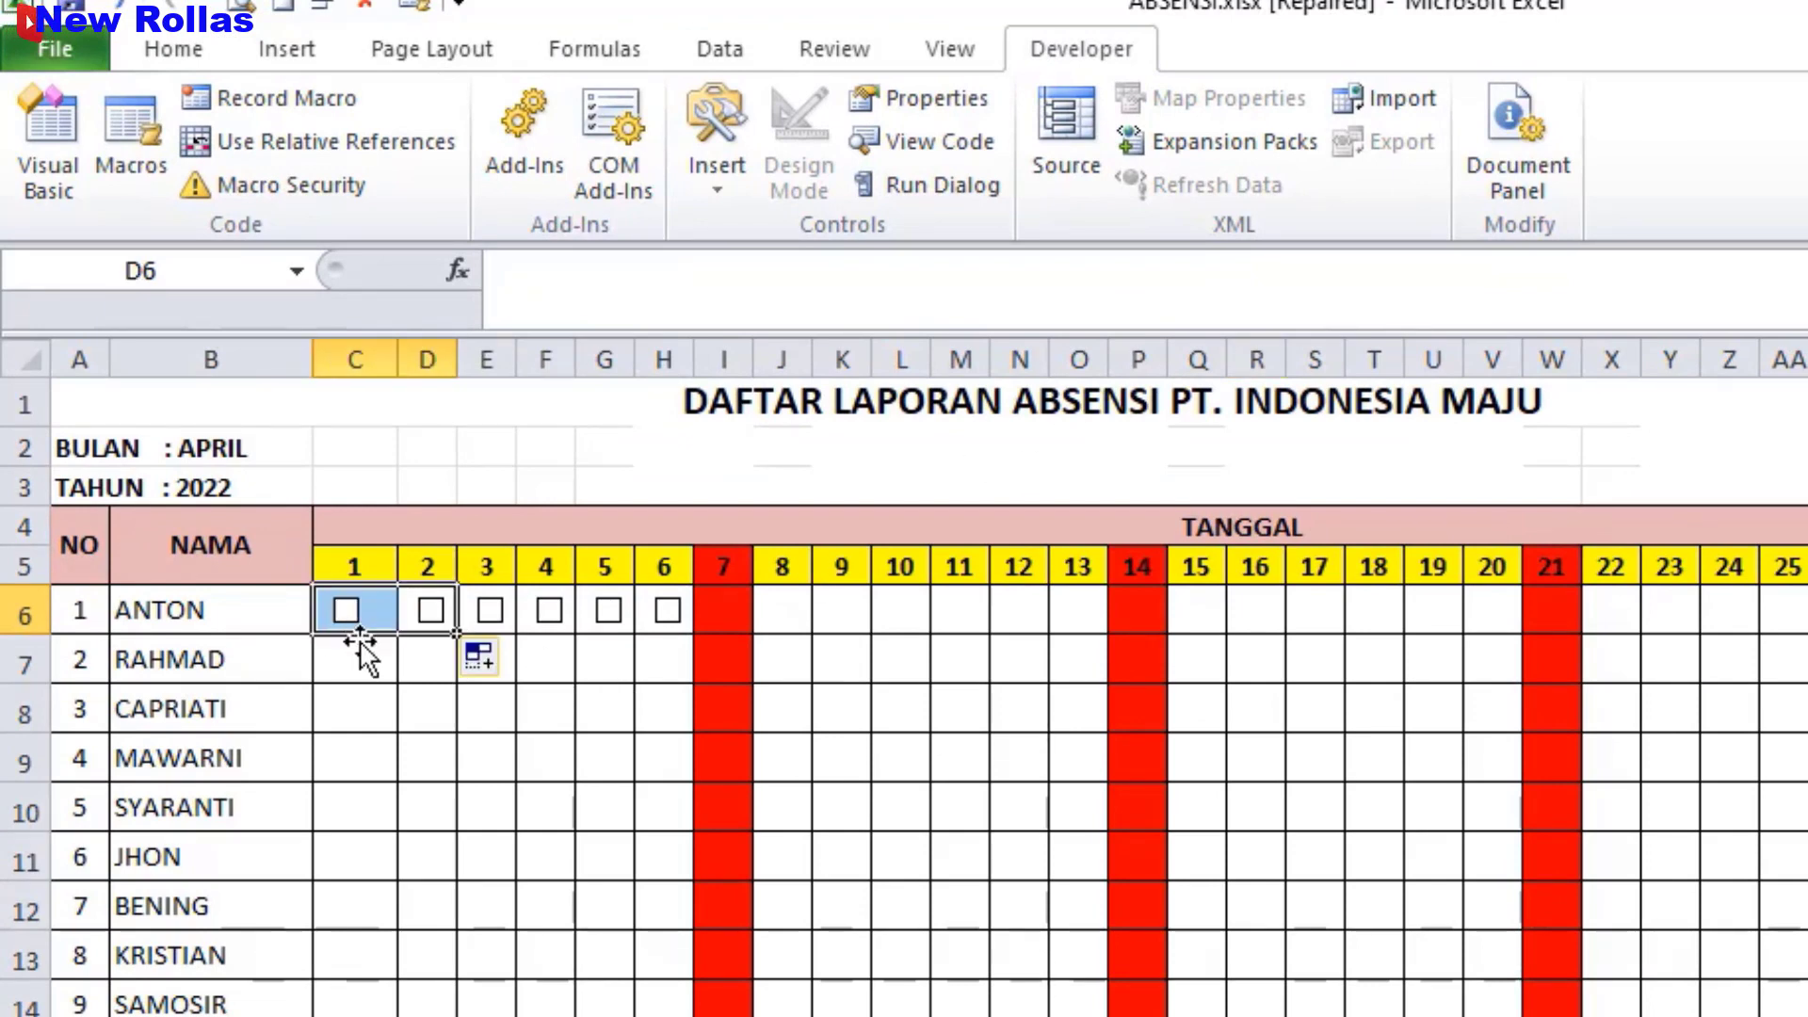
pyautogui.click(440, 744)
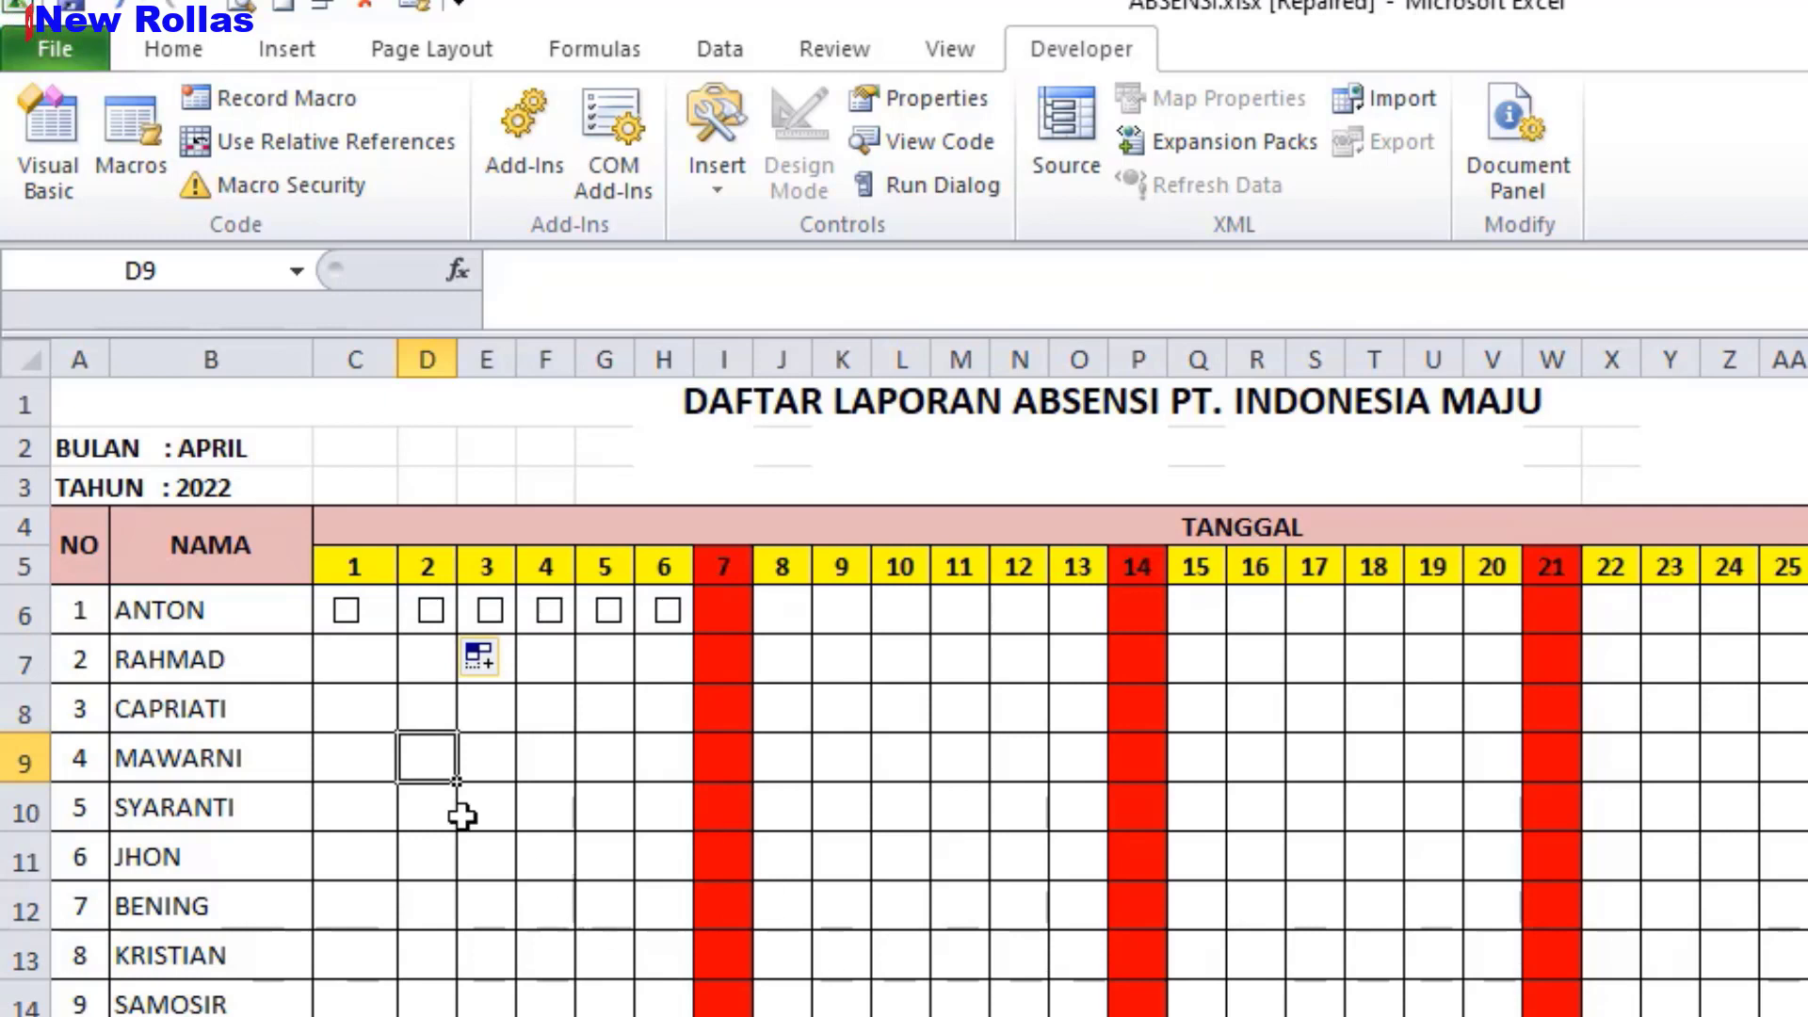
# - Set the cell link of the checkbox in C6 to SHEET2!$C$6 and turn on its 3-D shading
pyautogui.rightClick(368, 608)
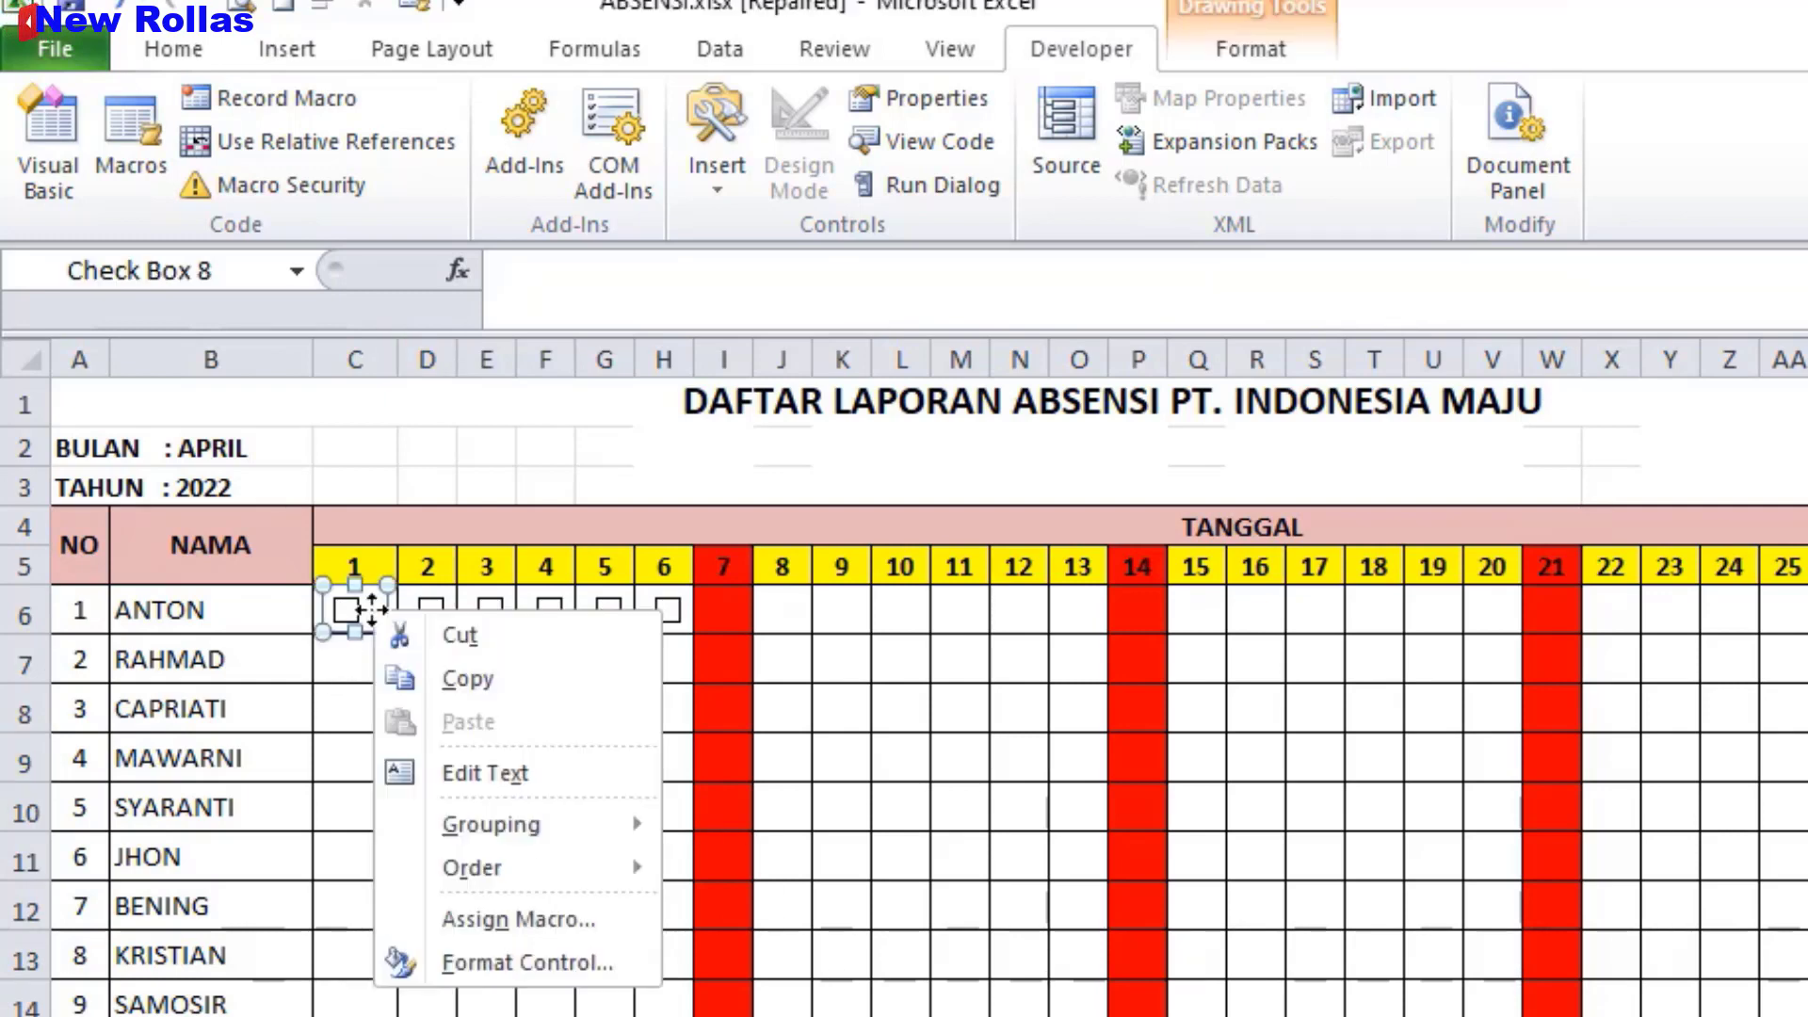
pyautogui.click(495, 960)
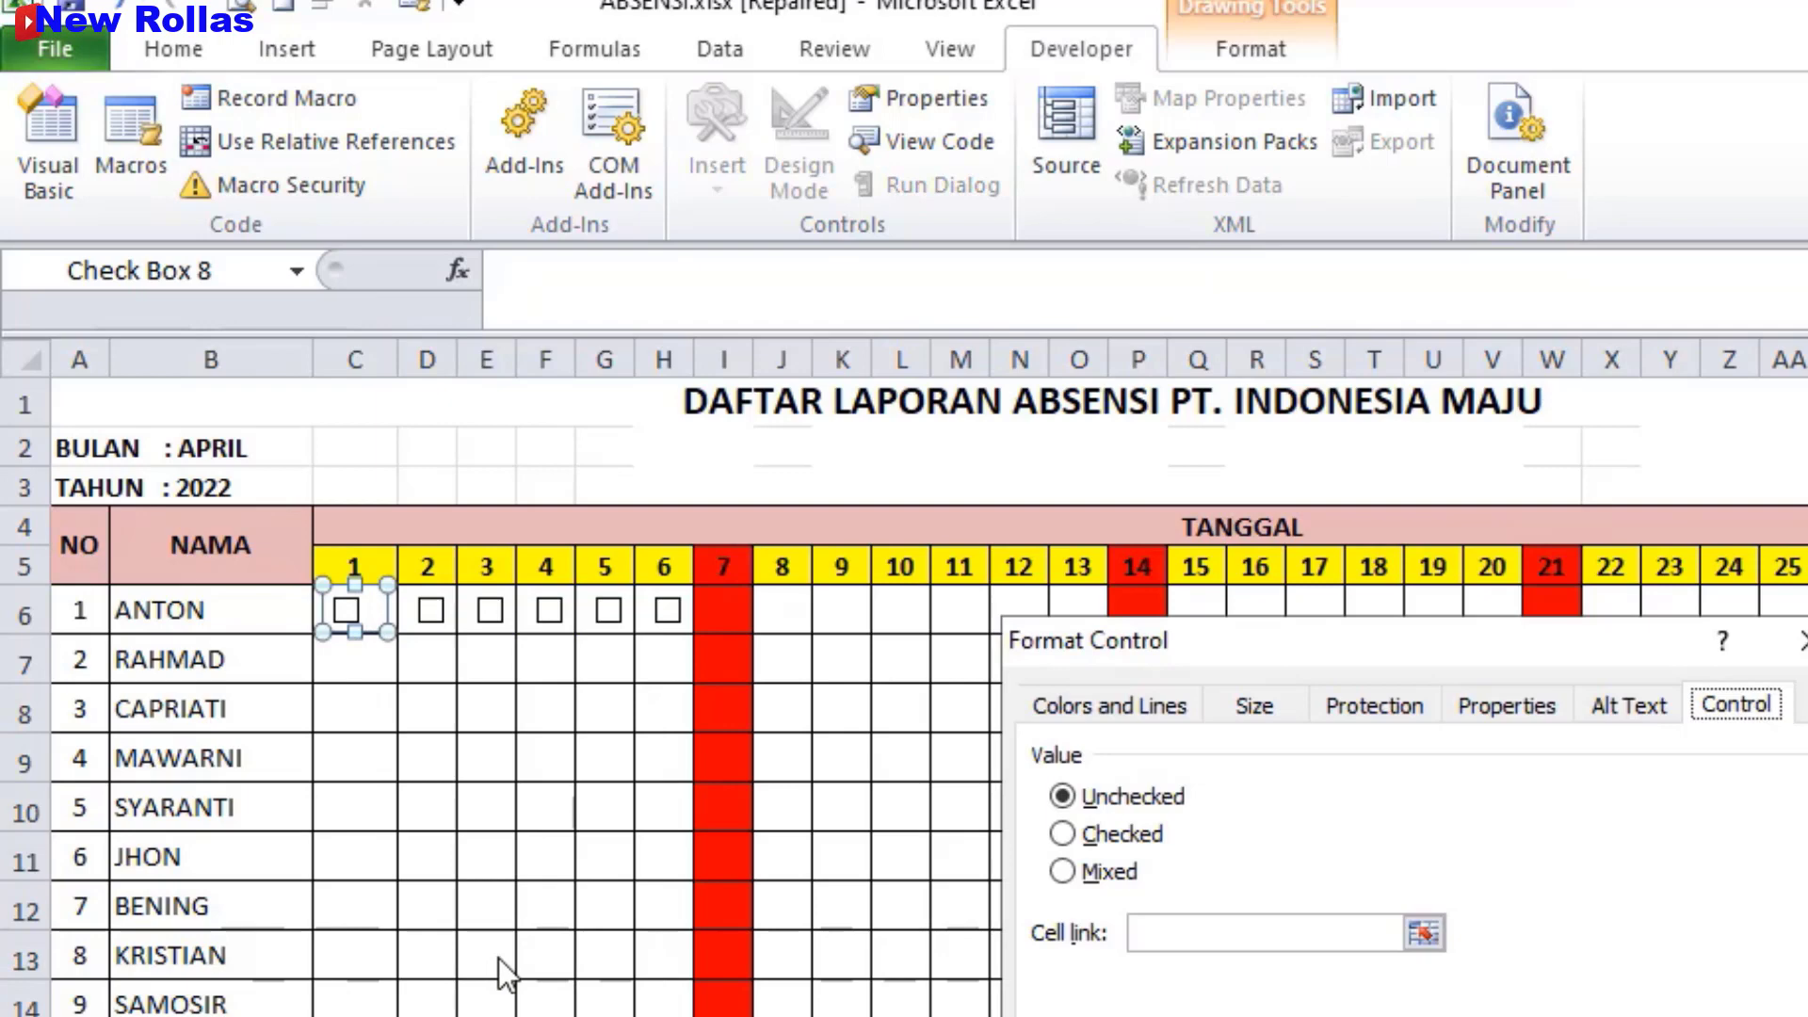
pyautogui.click(1177, 932)
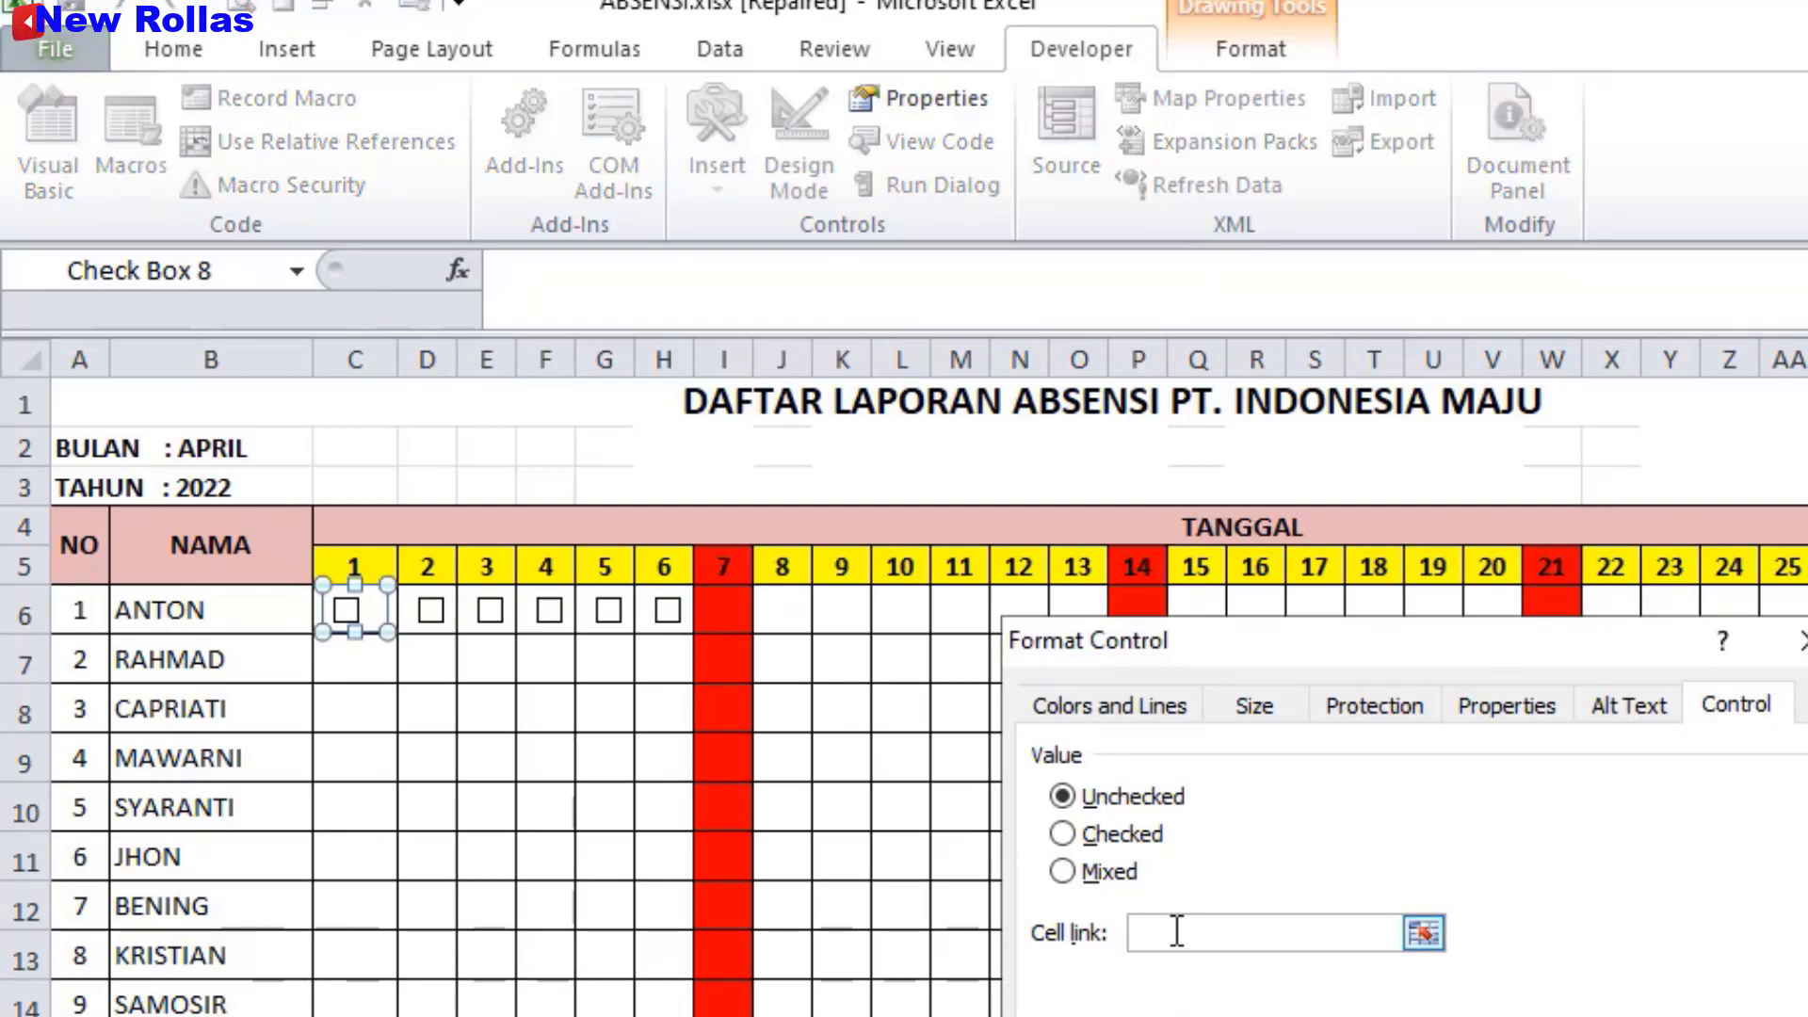
pyautogui.click(1424, 934)
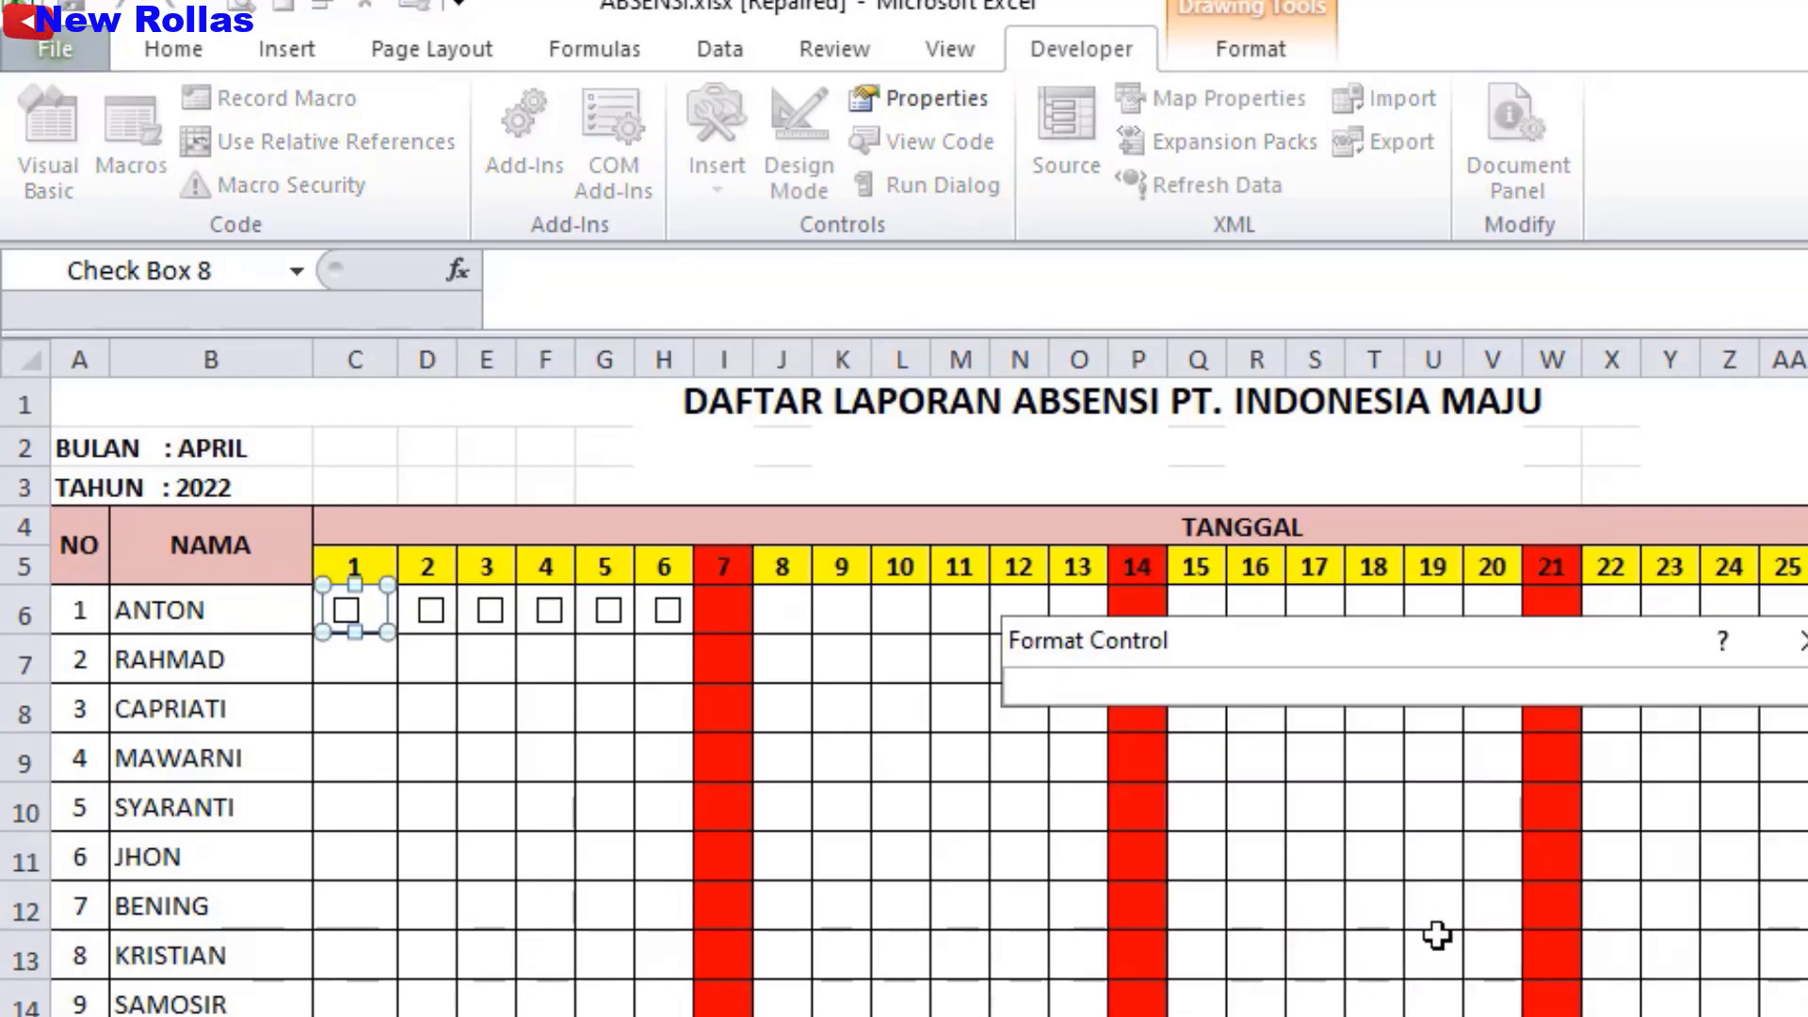
pyautogui.click(1799, 640)
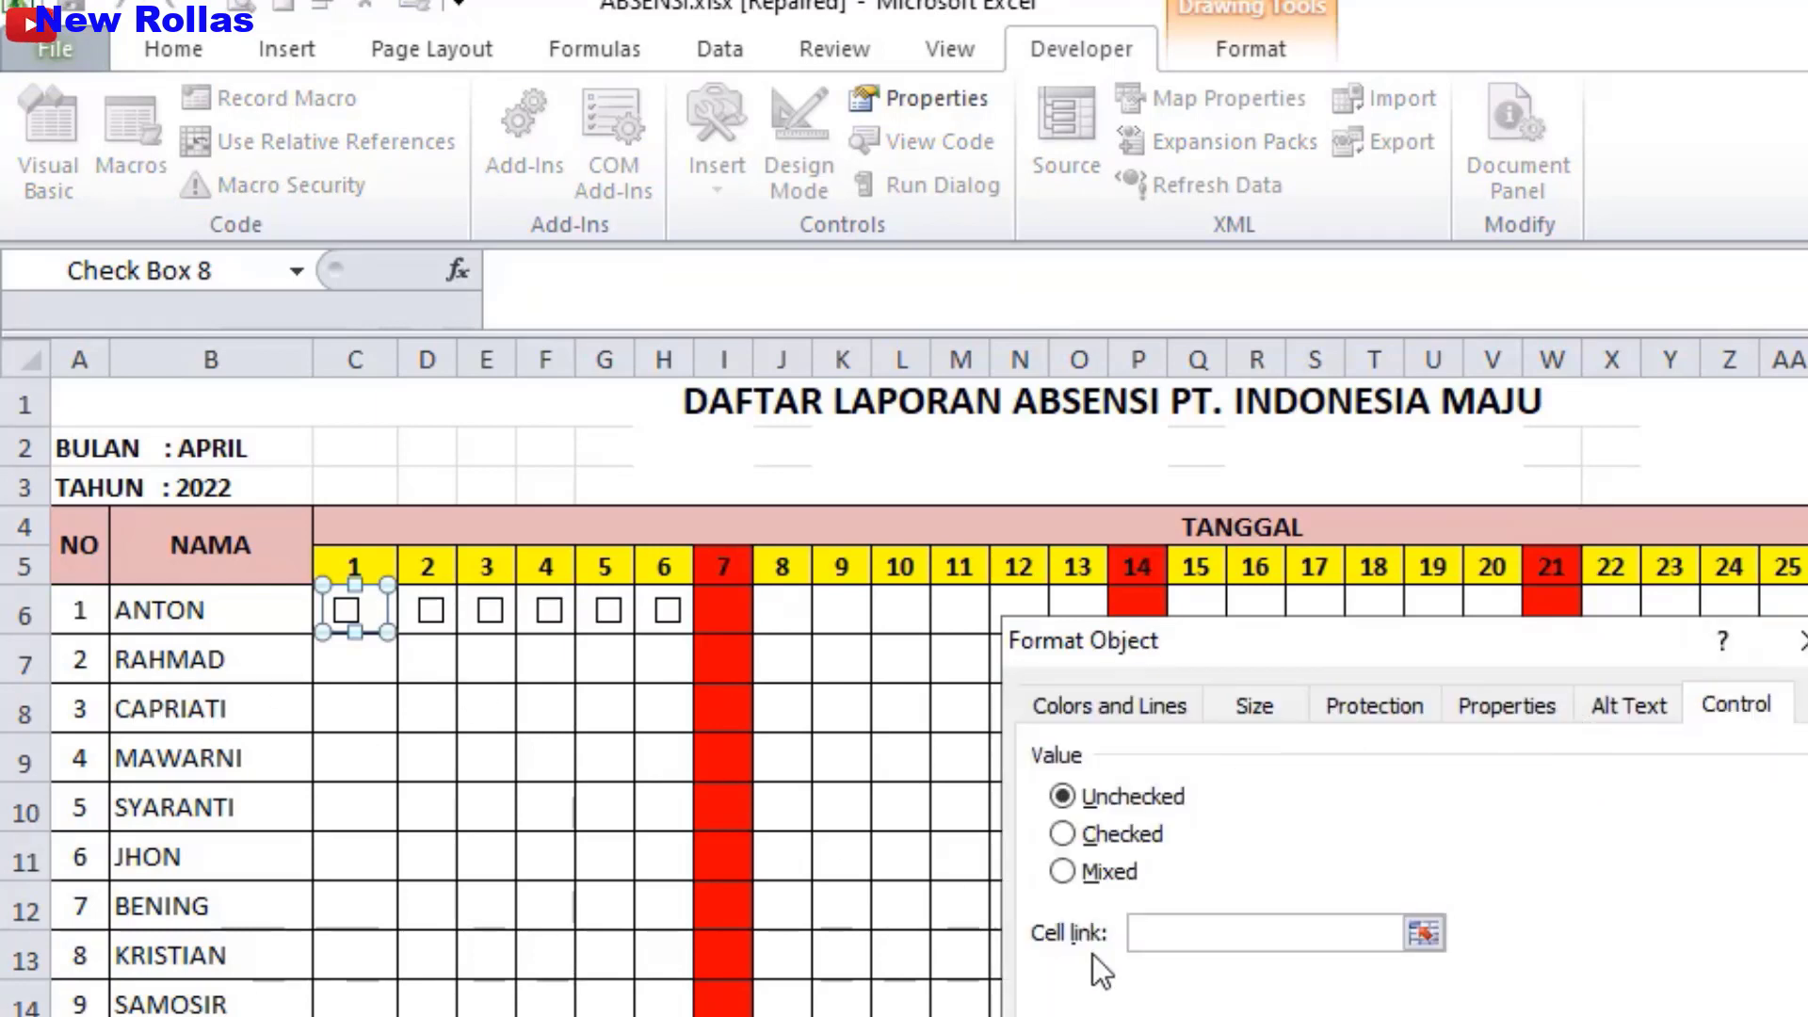
pyautogui.click(1208, 926)
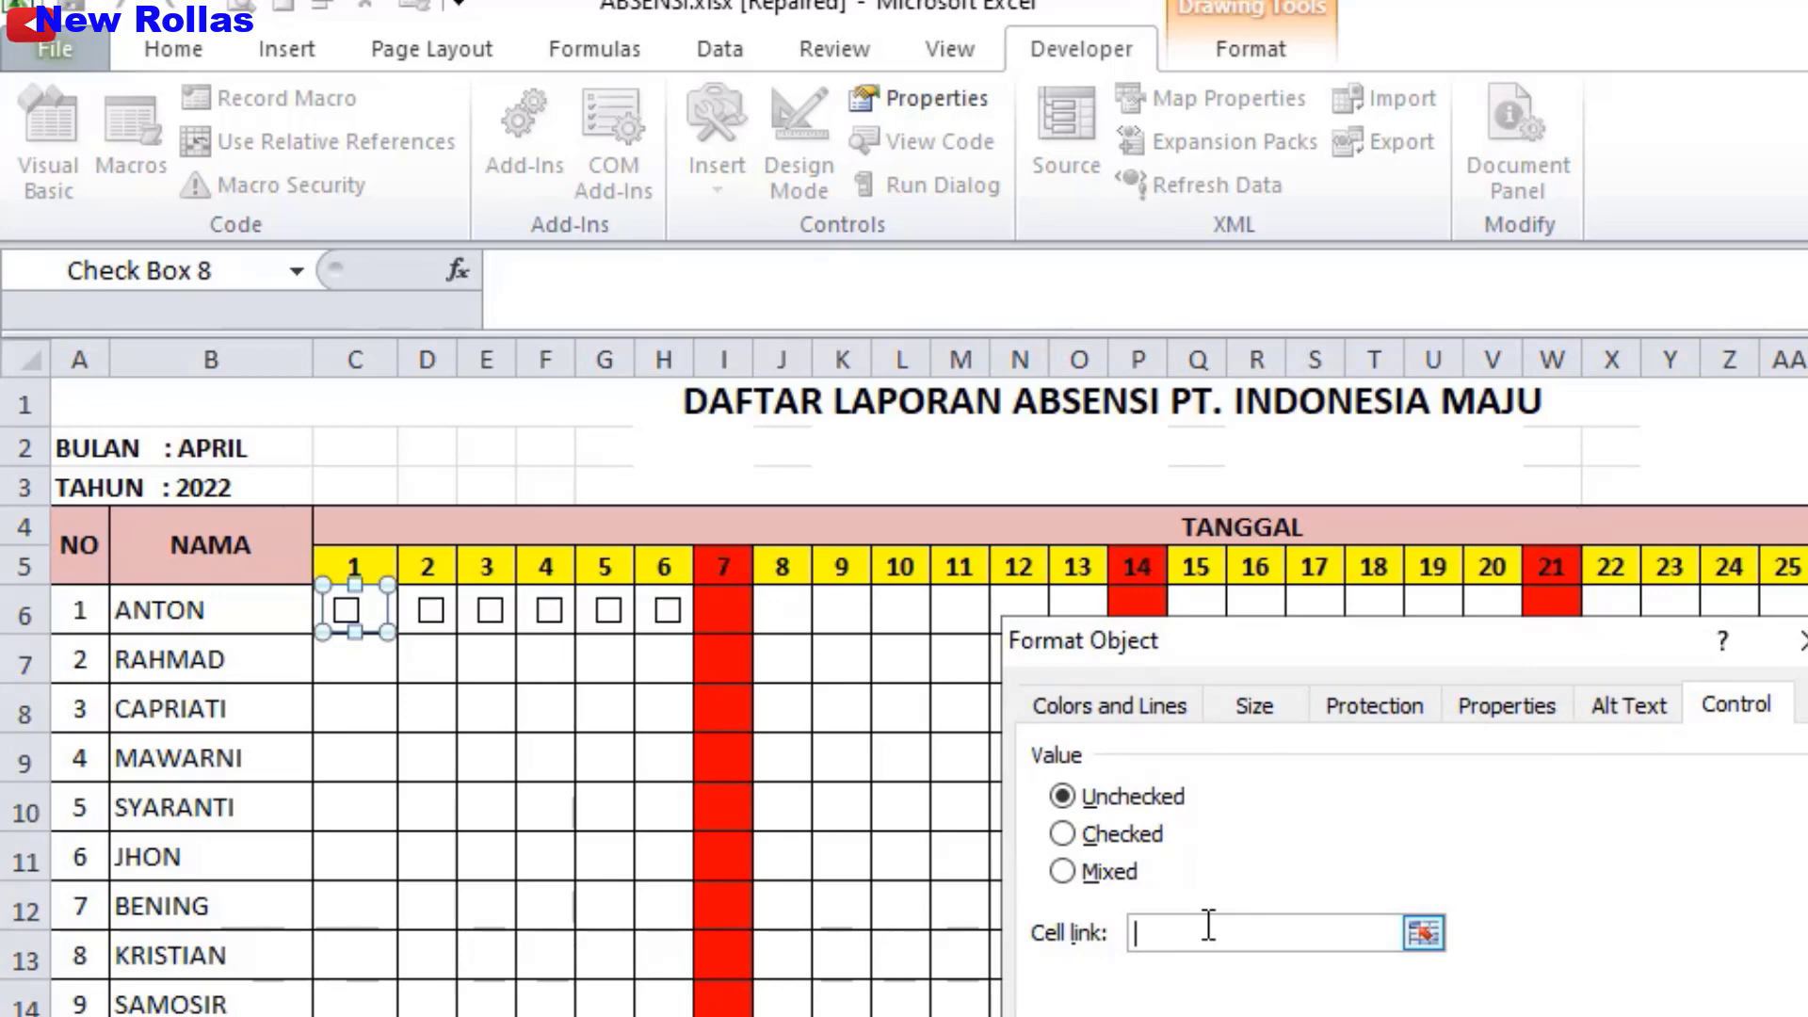
pyautogui.write('SHEET2')
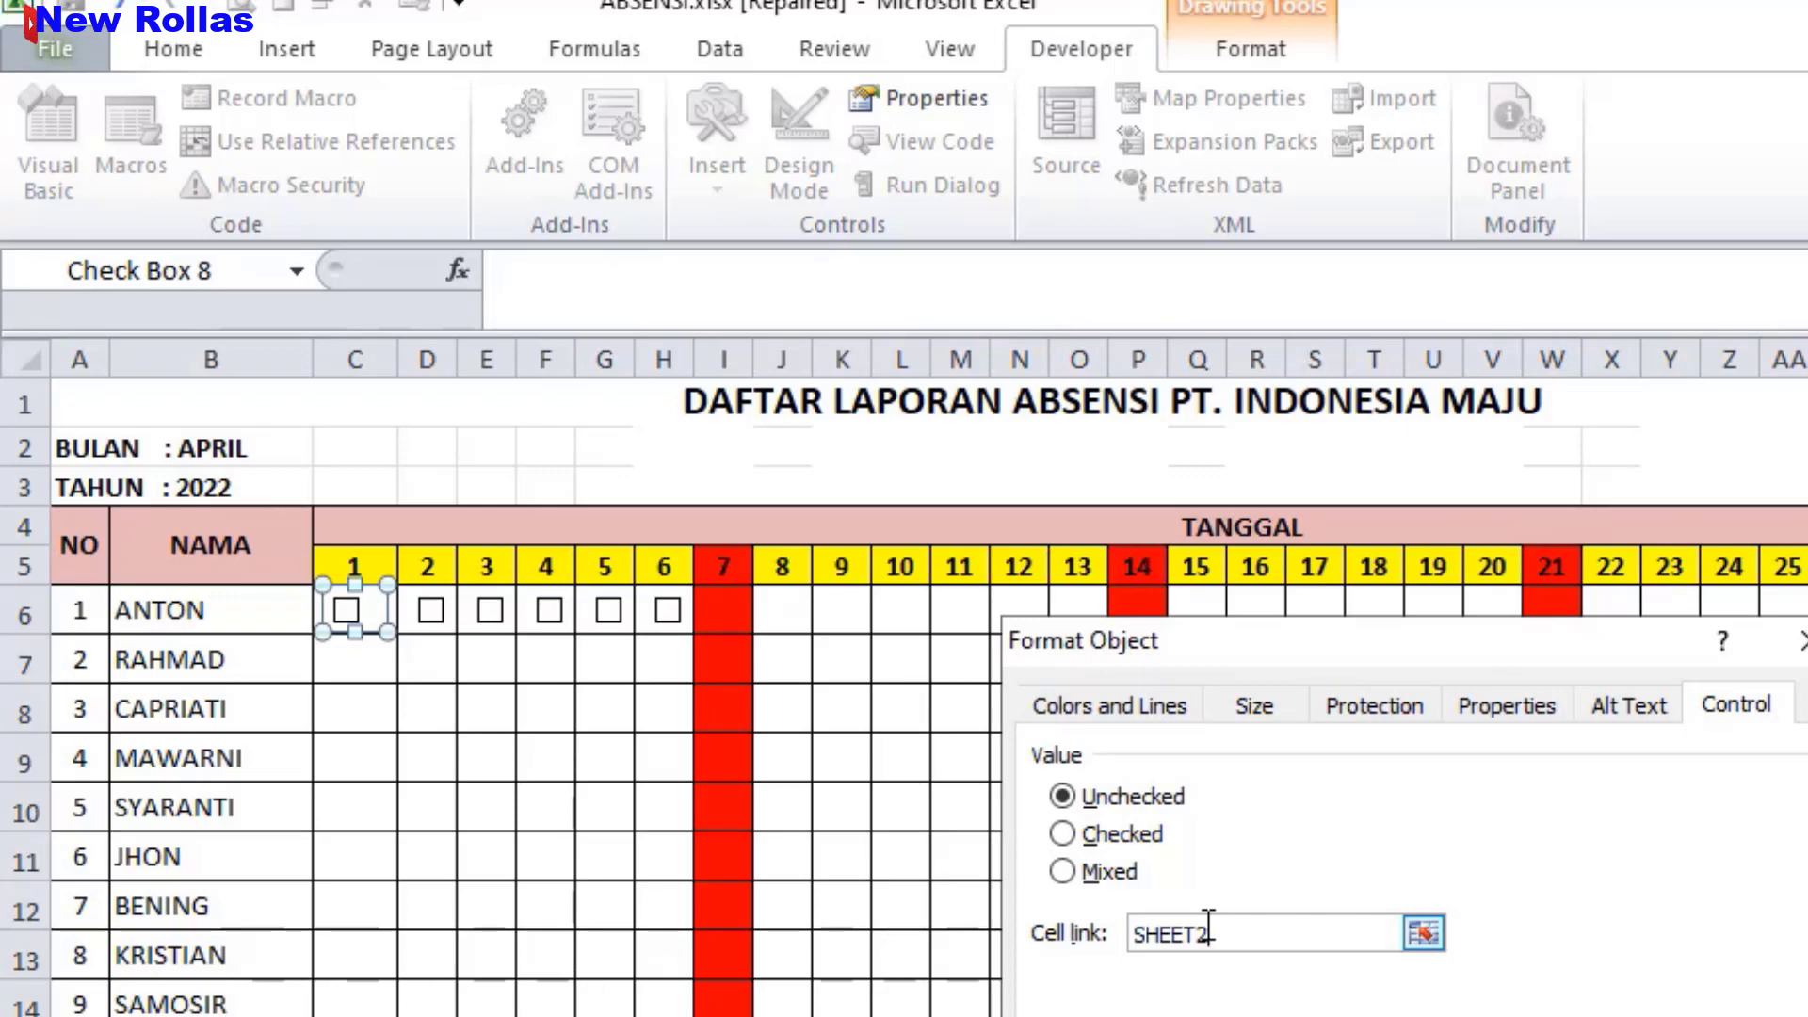
pyautogui.write('!')
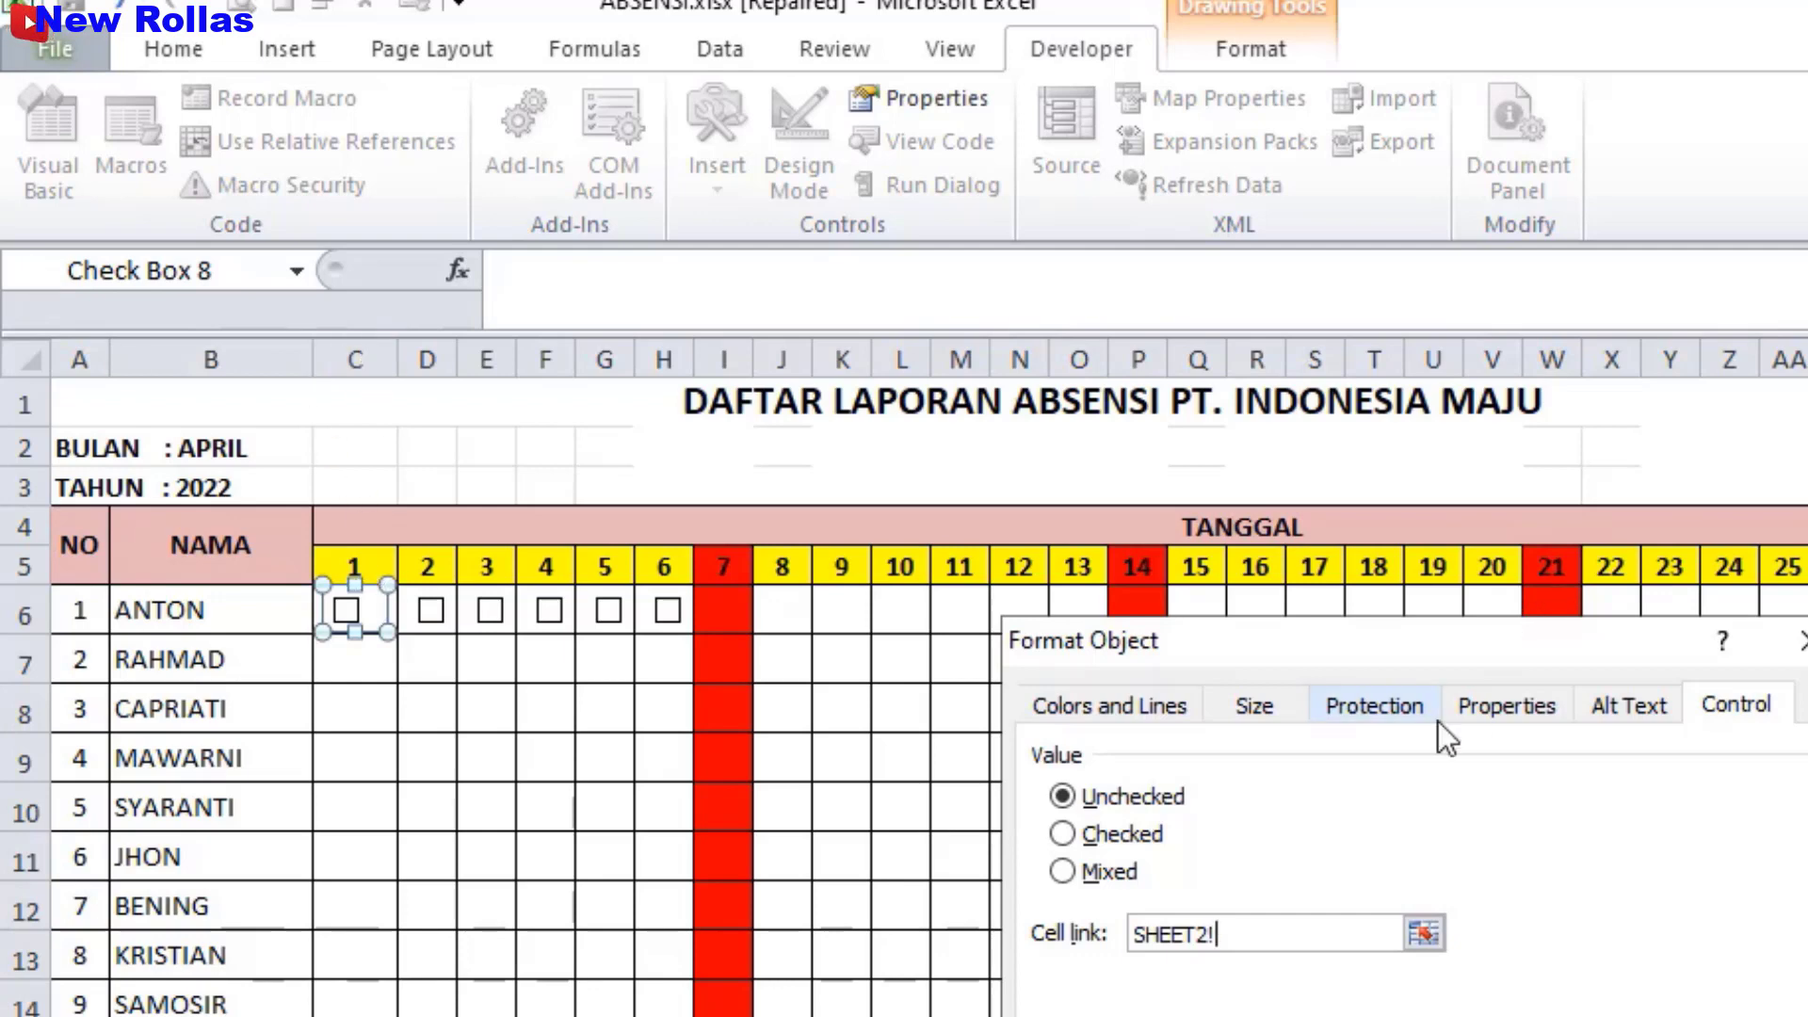
pyautogui.write('C')
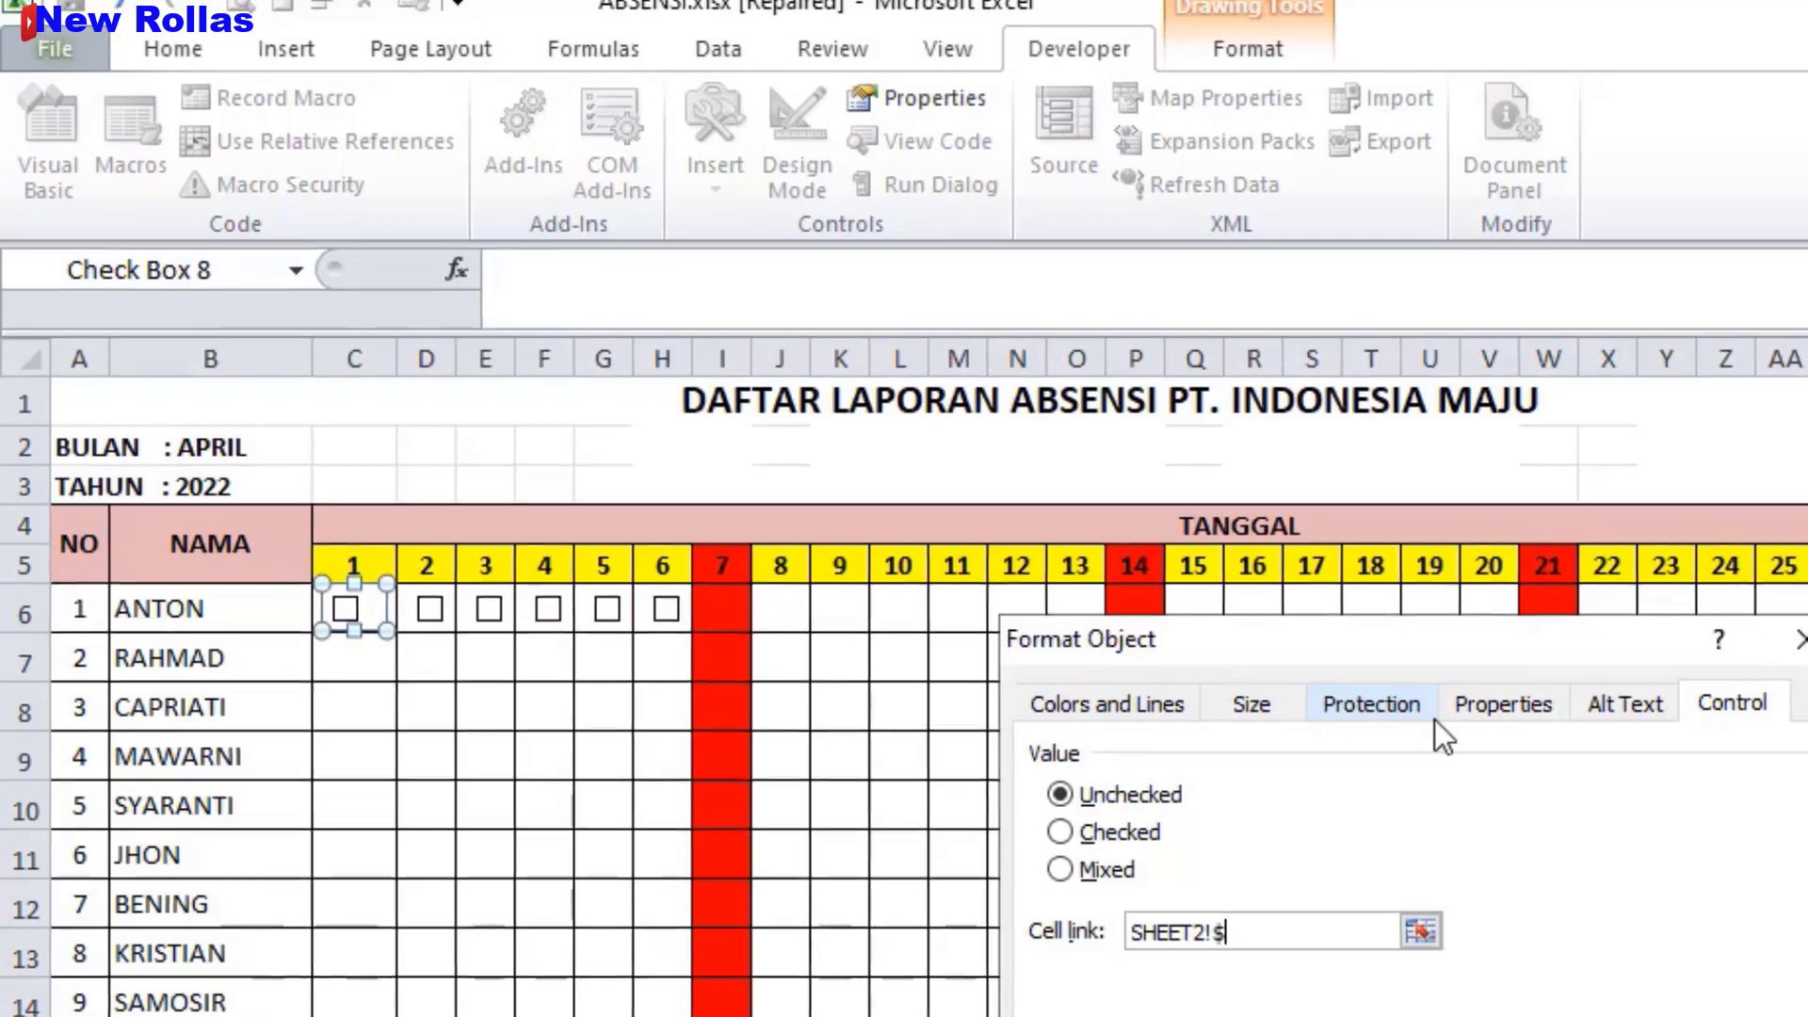
pyautogui.write('$C$')
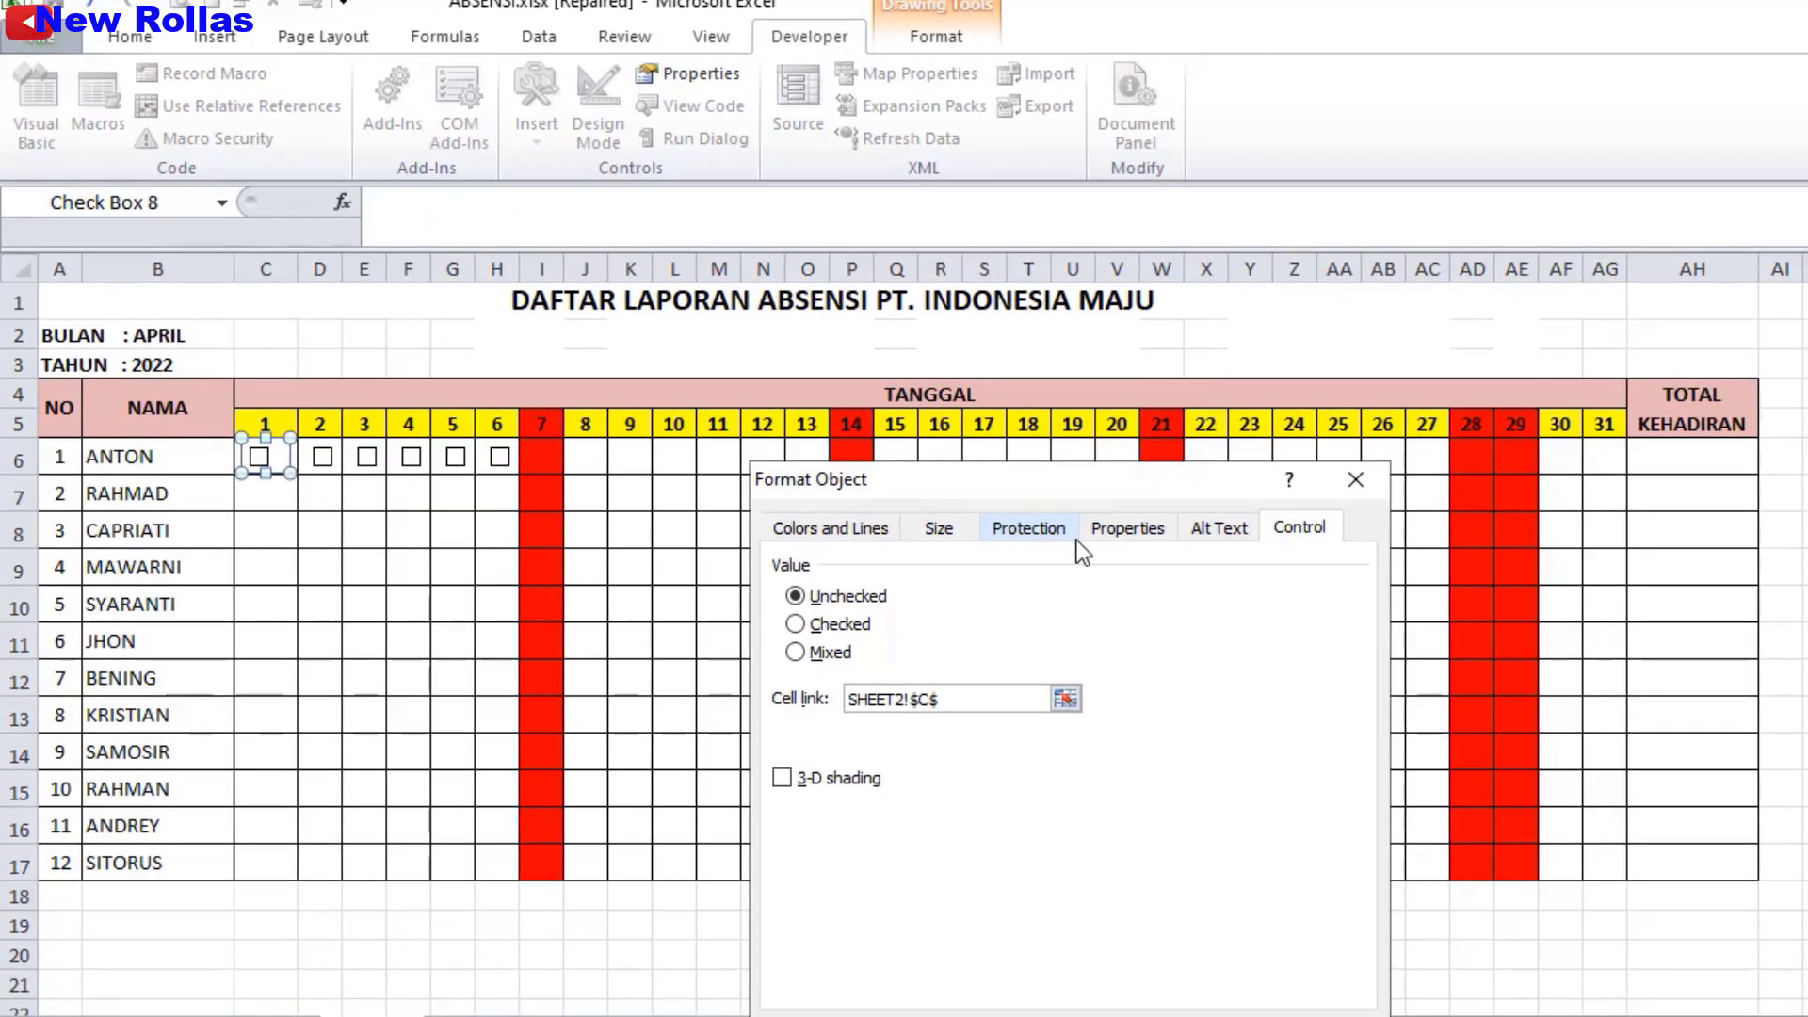
pyautogui.write('6')
pyautogui.click(781, 777)
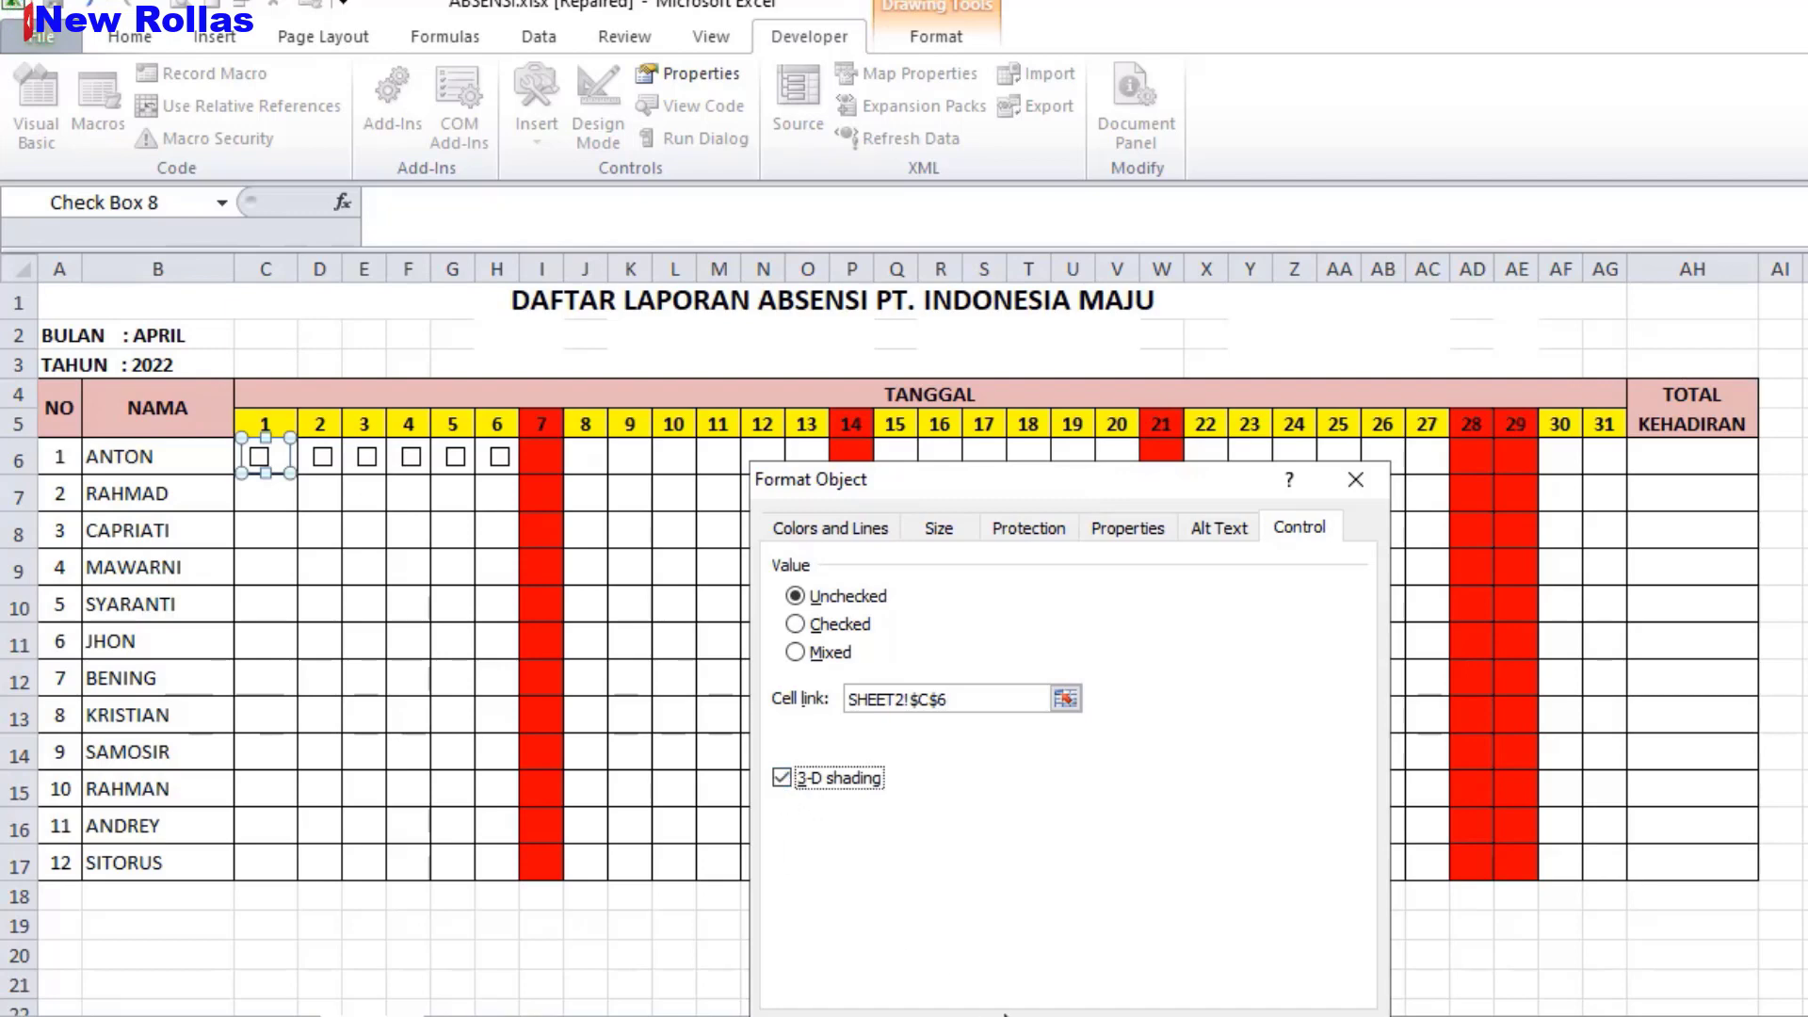
pyautogui.click(1196, 1013)
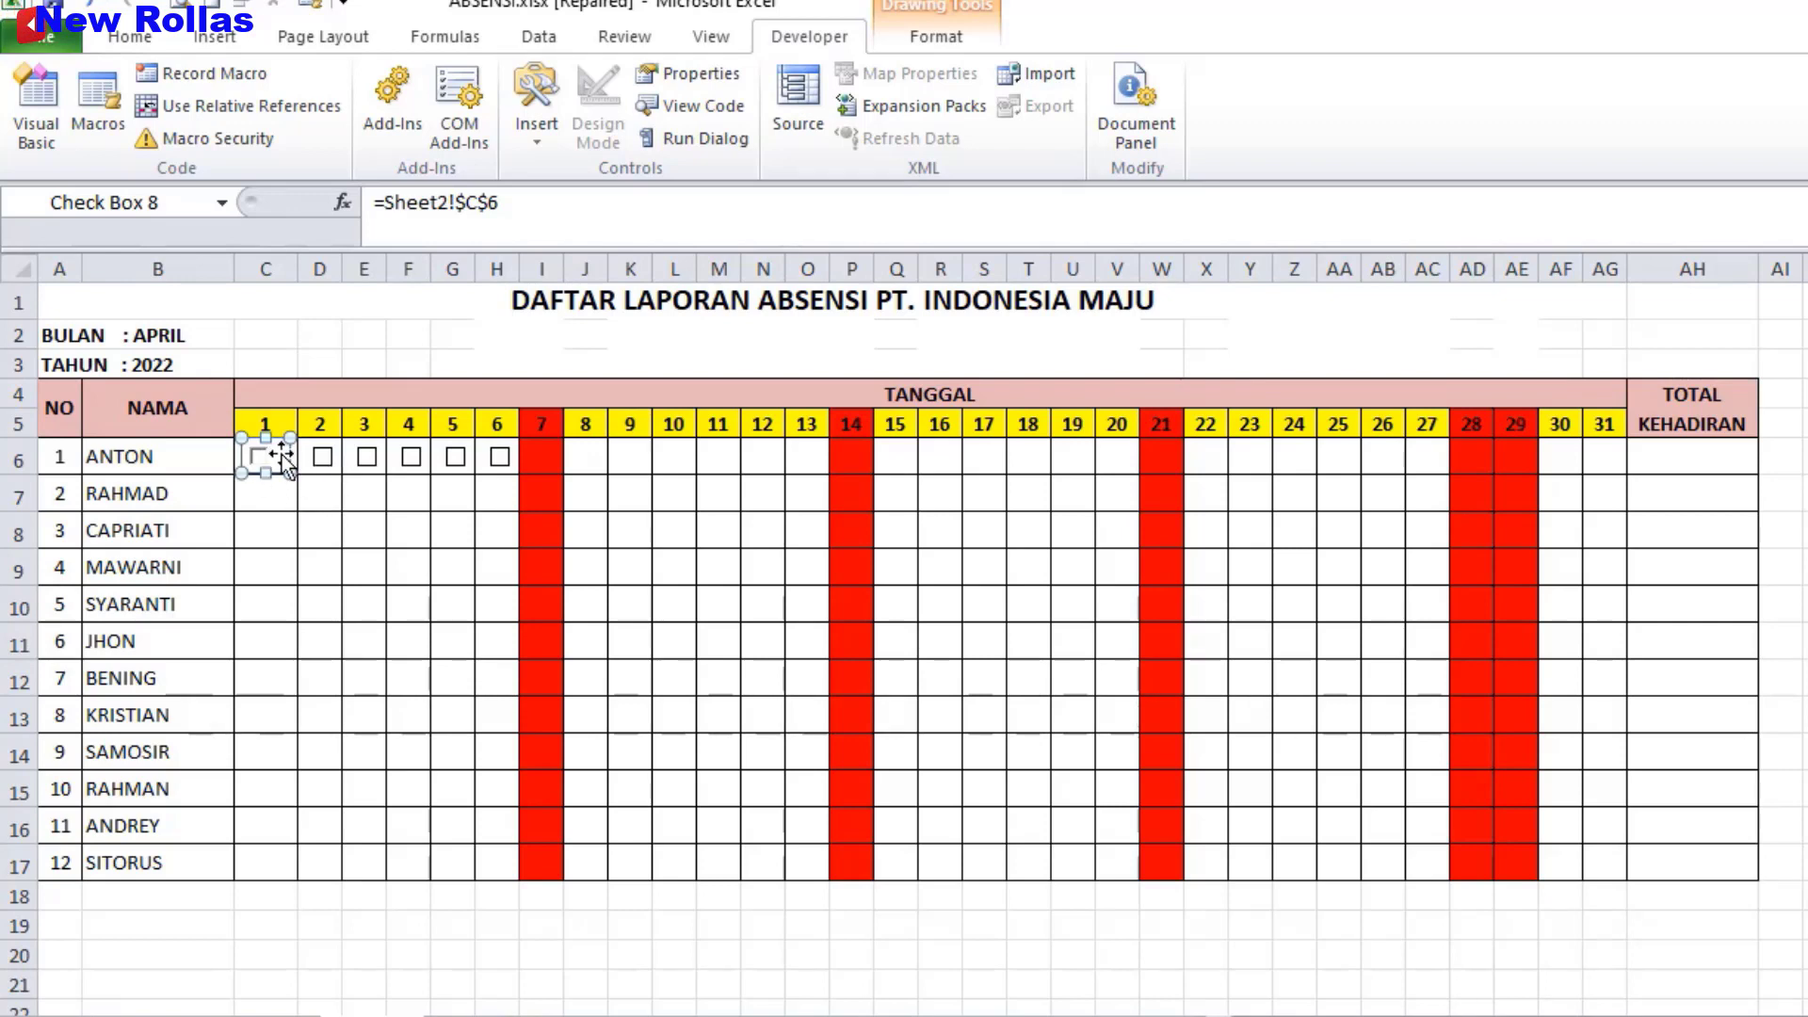
# - Shrink the checkbox in C6 slightly and test it by switching it on and off
pyautogui.click(407, 714)
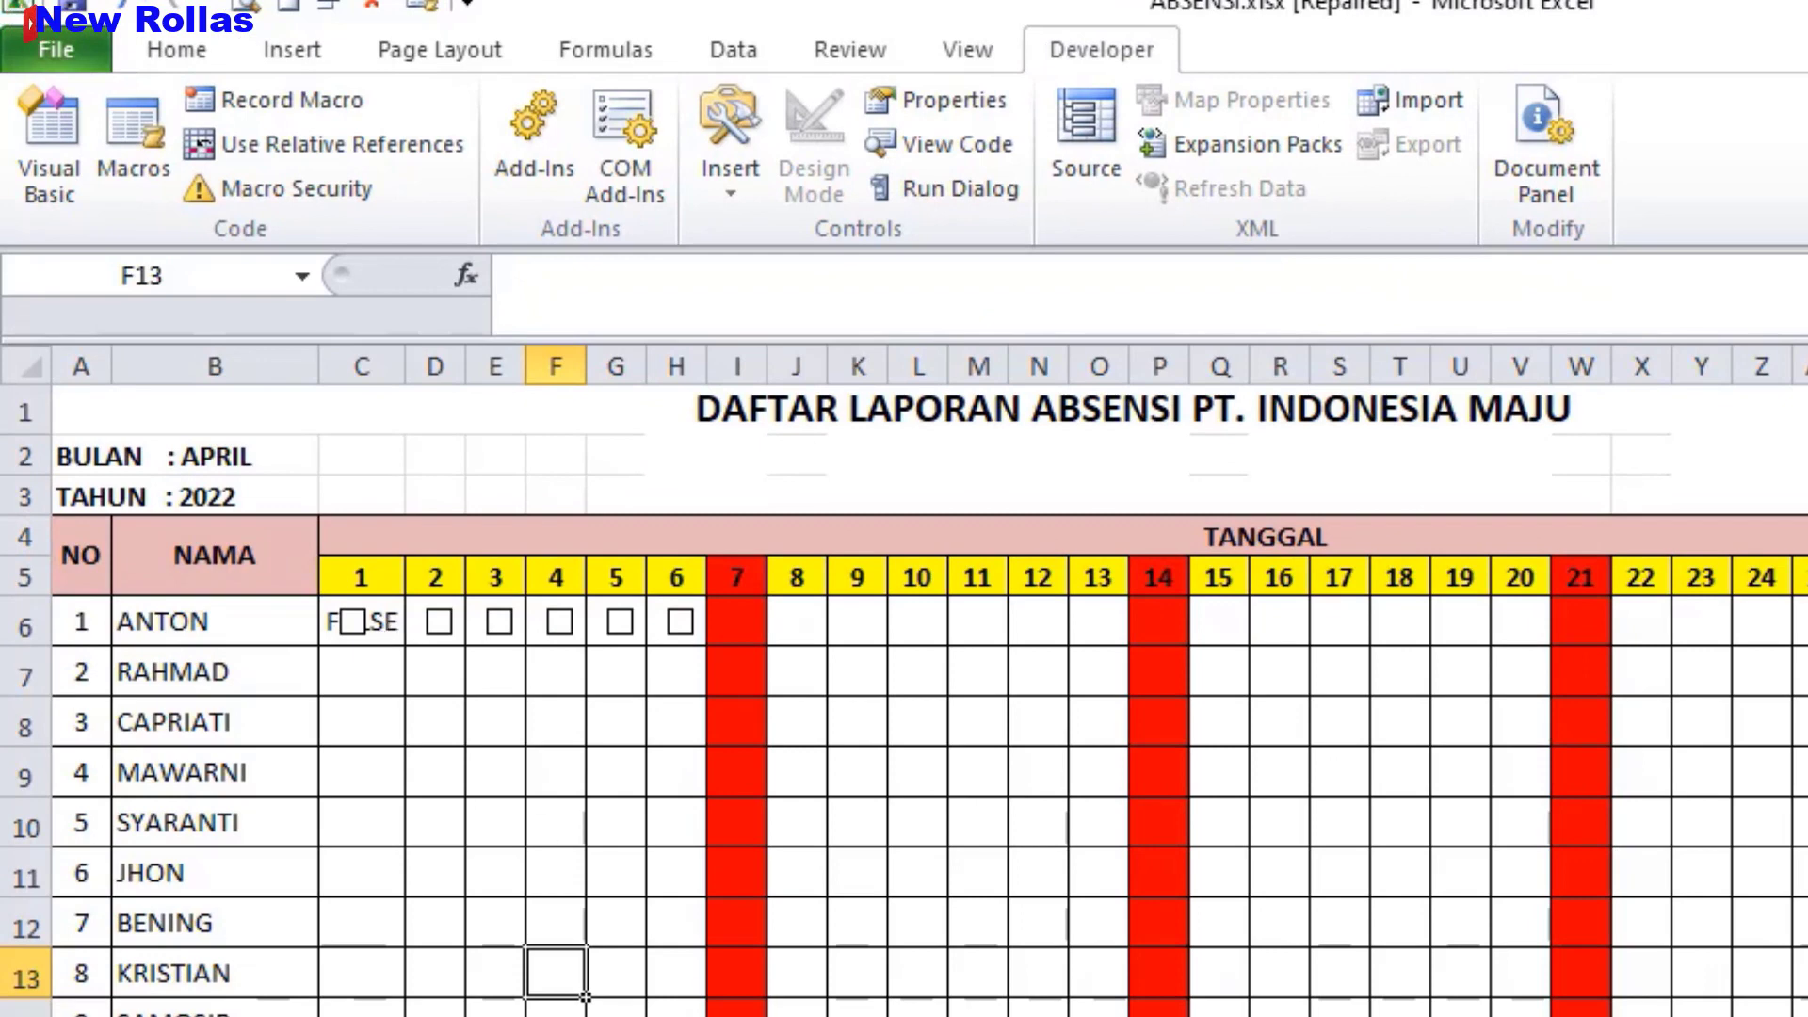
pyautogui.keyDown('ctrl'); pyautogui.click(357, 621); pyautogui.keyUp('ctrl')
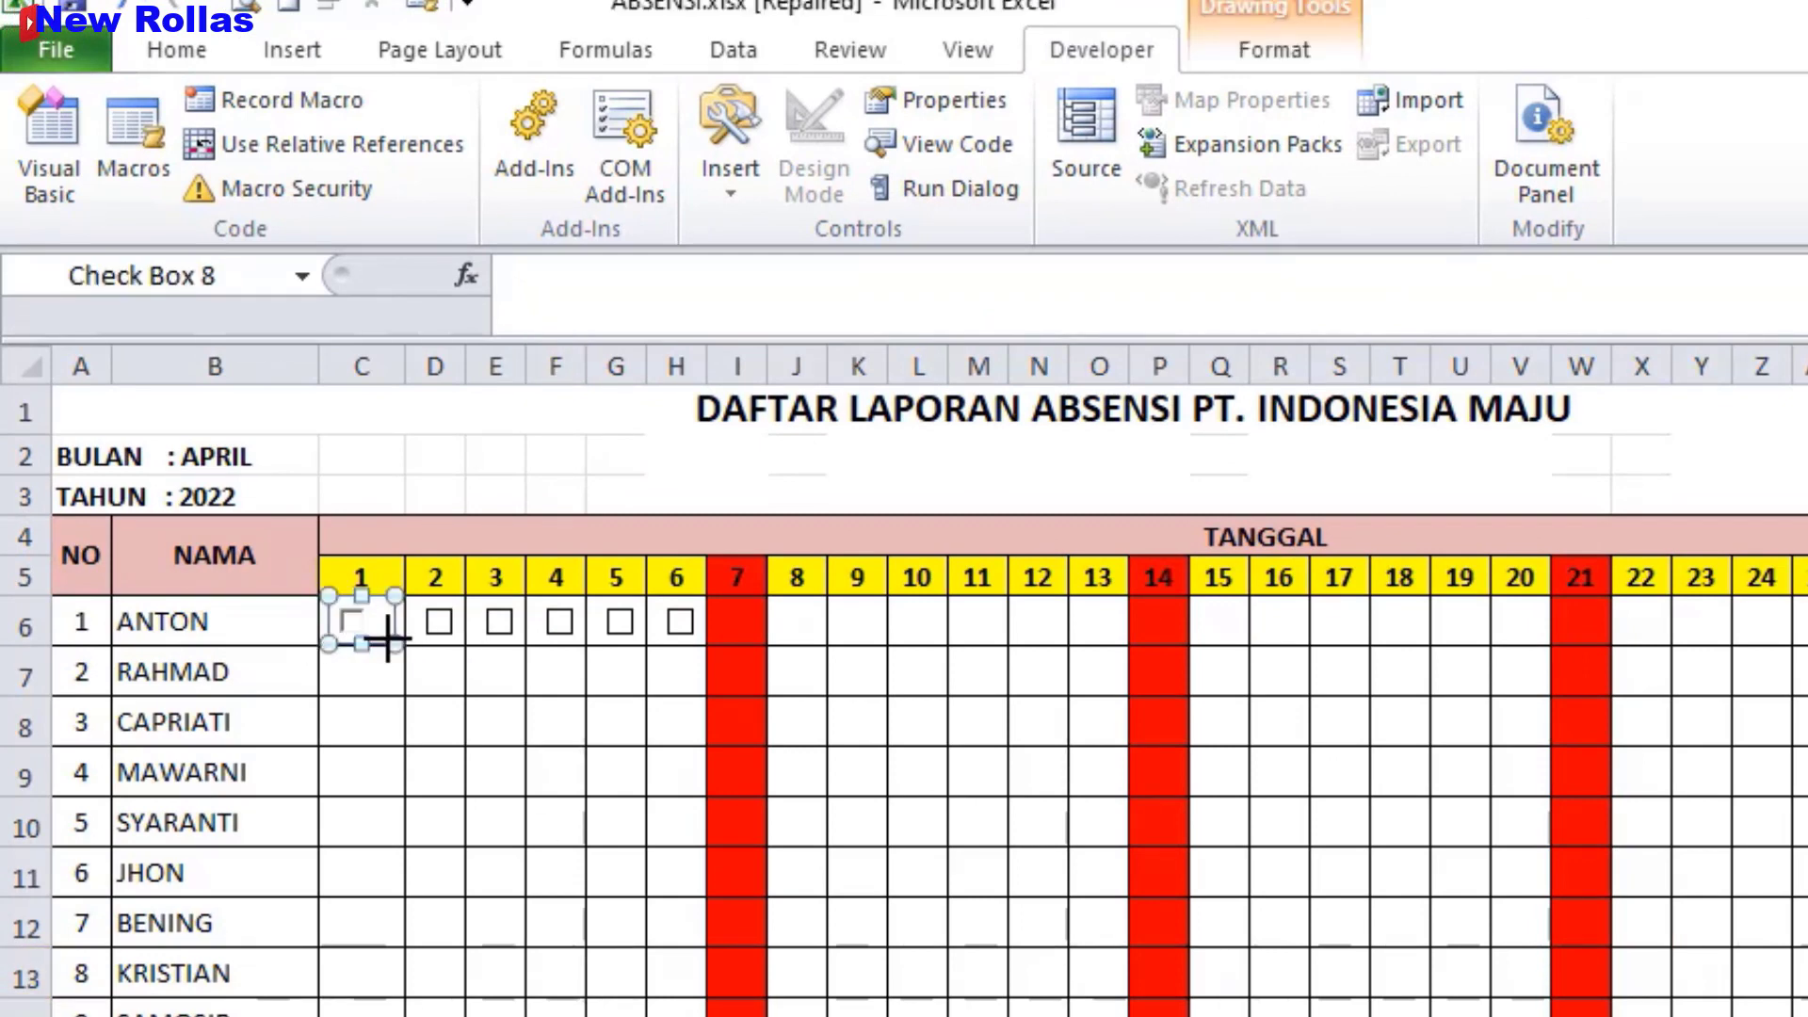
pyautogui.moveTo(394, 643); pyautogui.dragTo(387, 639)
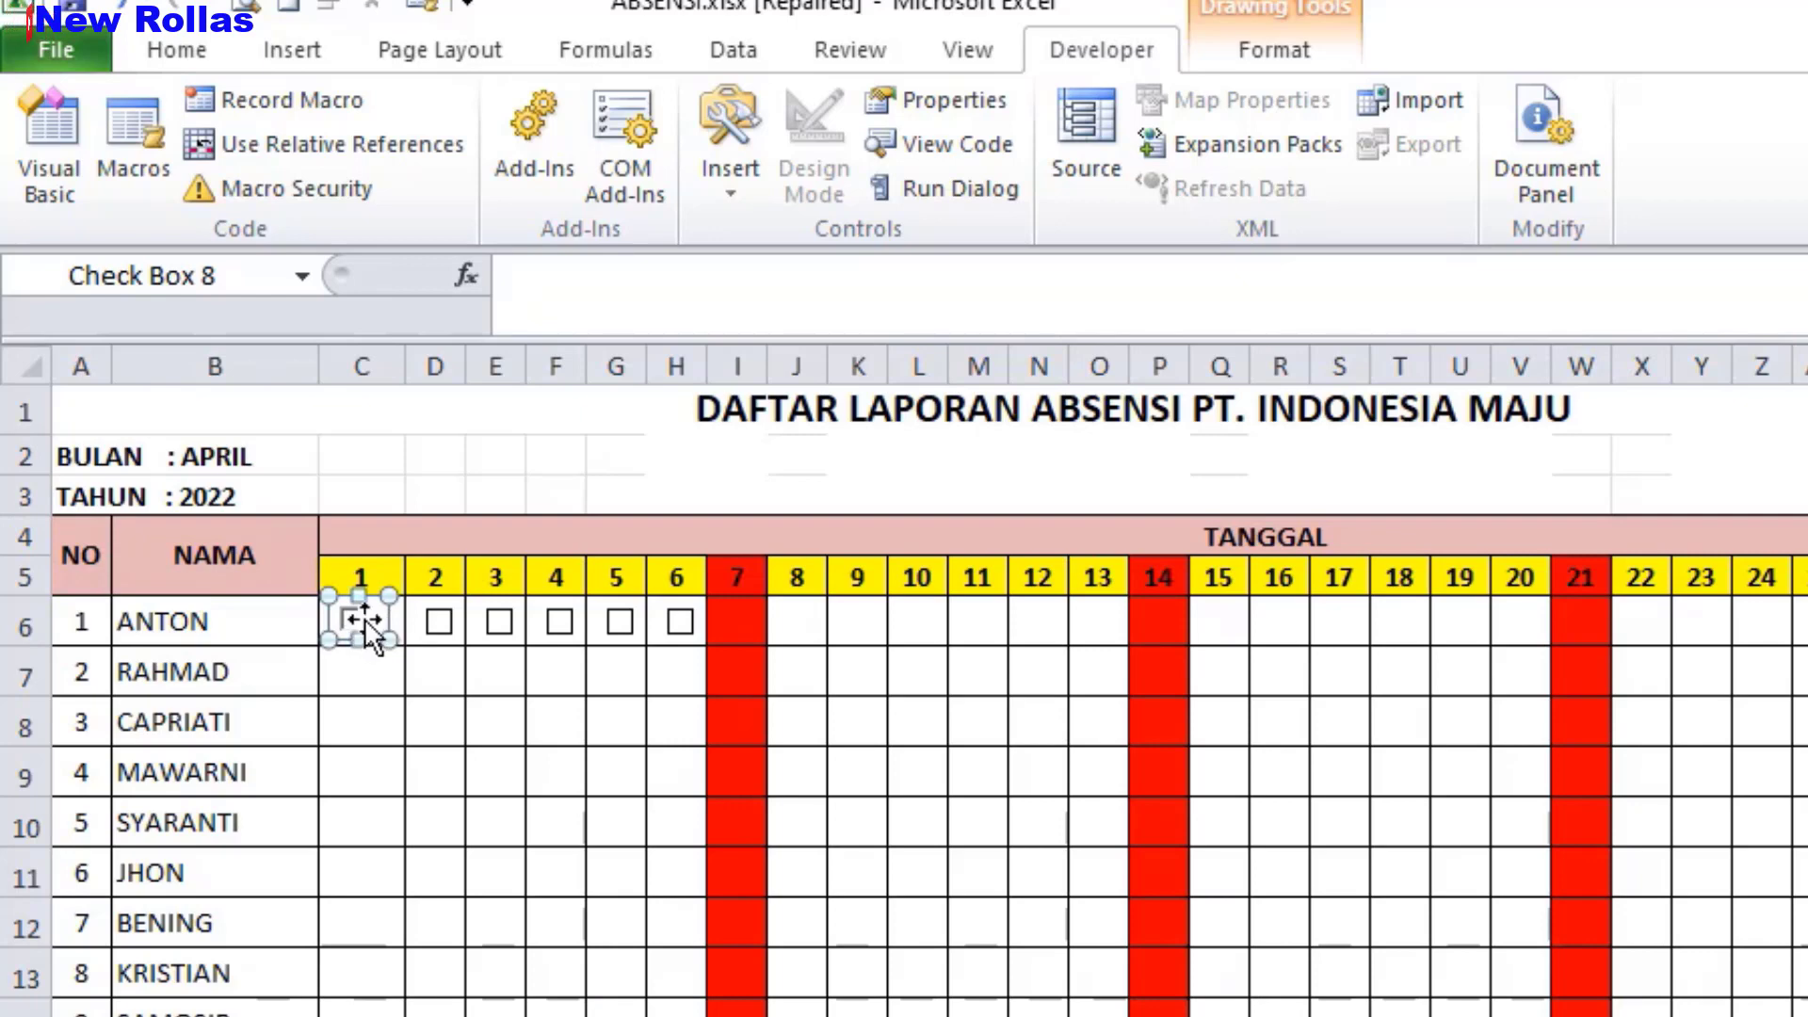
pyautogui.rightClick(381, 646)
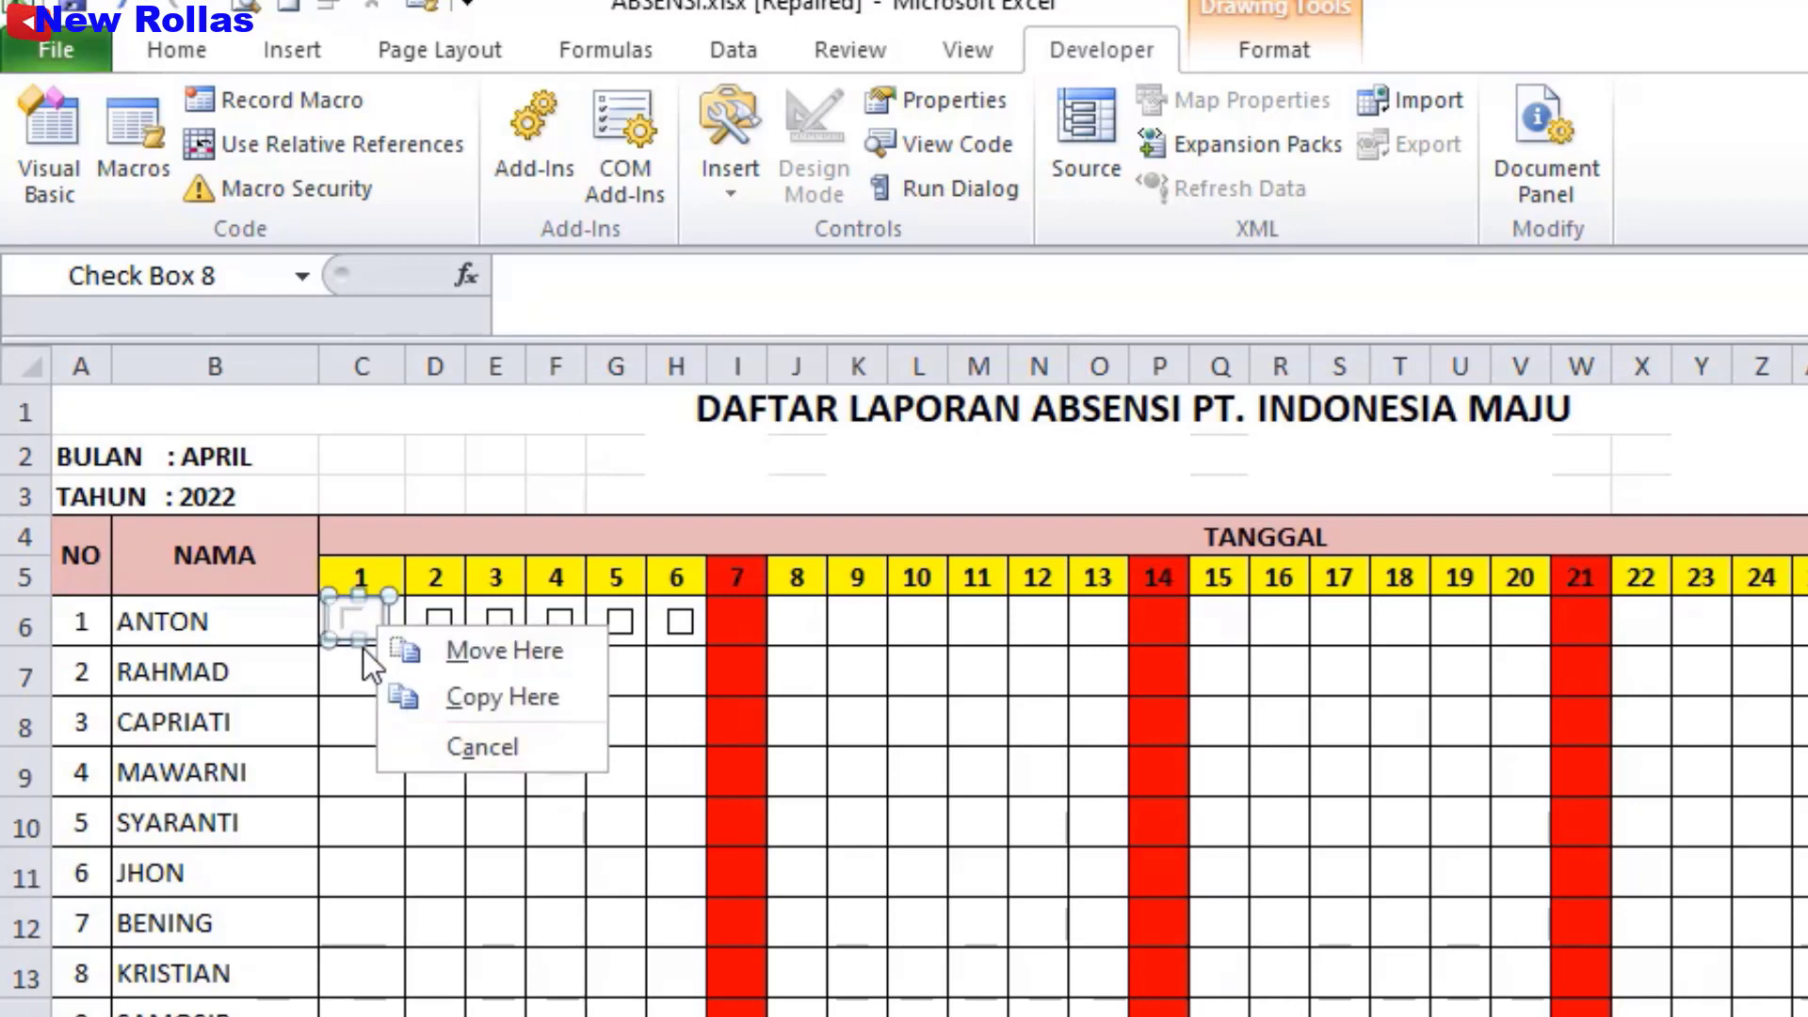
pyautogui.press('Escape')
pyautogui.press('Escape')
pyautogui.click(371, 638)
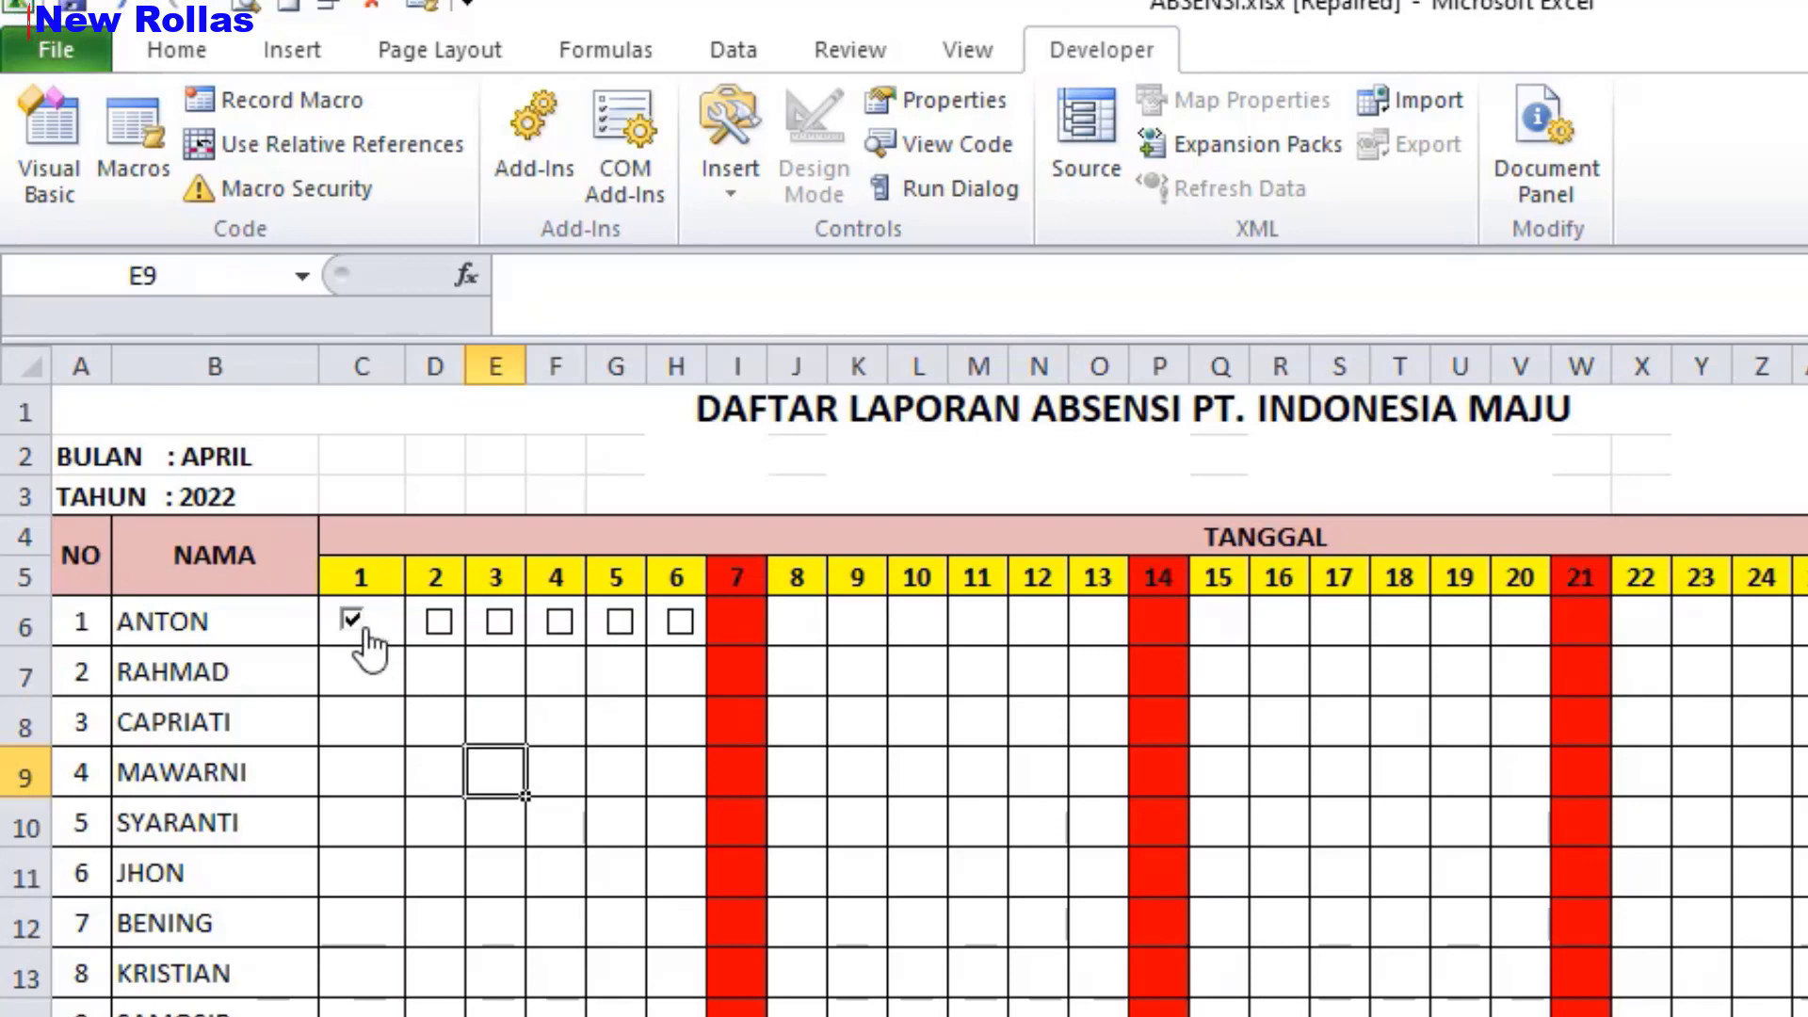
pyautogui.click(332, 631)
# - Copy the link reference =Sheet2!$C$6 from the checkbox in C6
pyautogui.rightClick(347, 629)
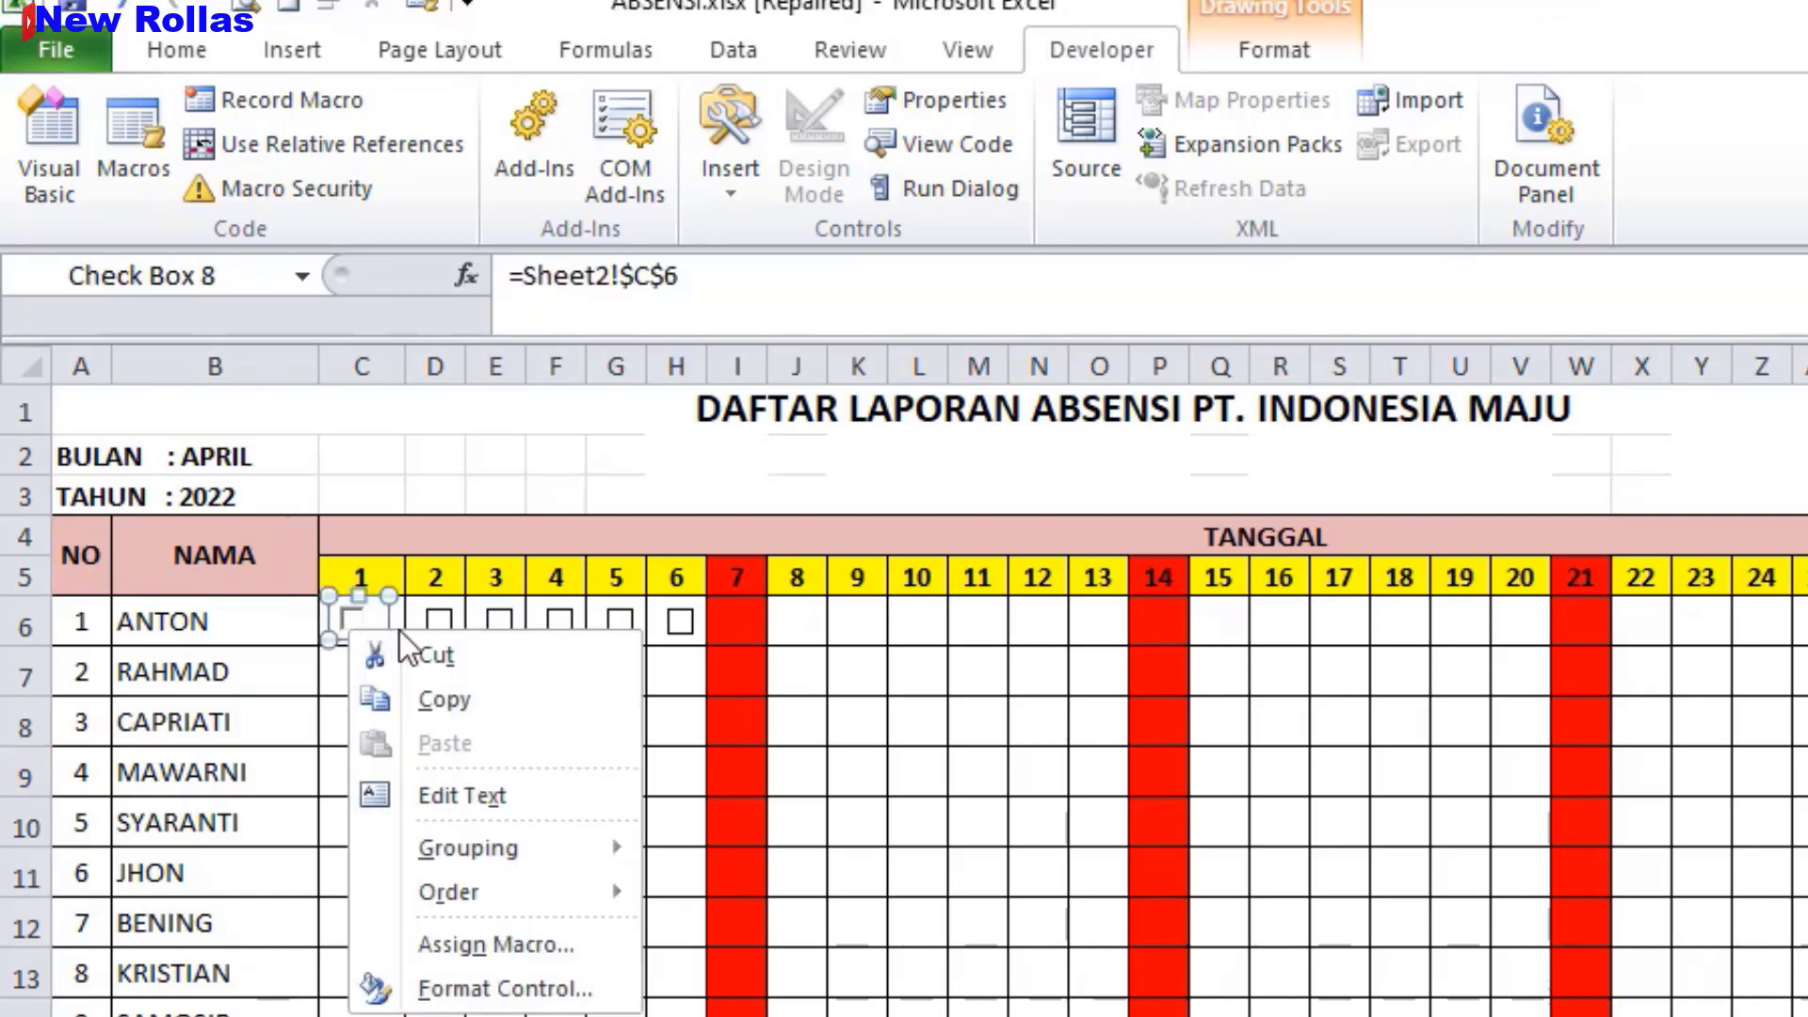
pyautogui.click(694, 276)
pyautogui.moveTo(687, 276); pyautogui.dragTo(509, 276)
pyautogui.hotkey('ctrl', 'c')
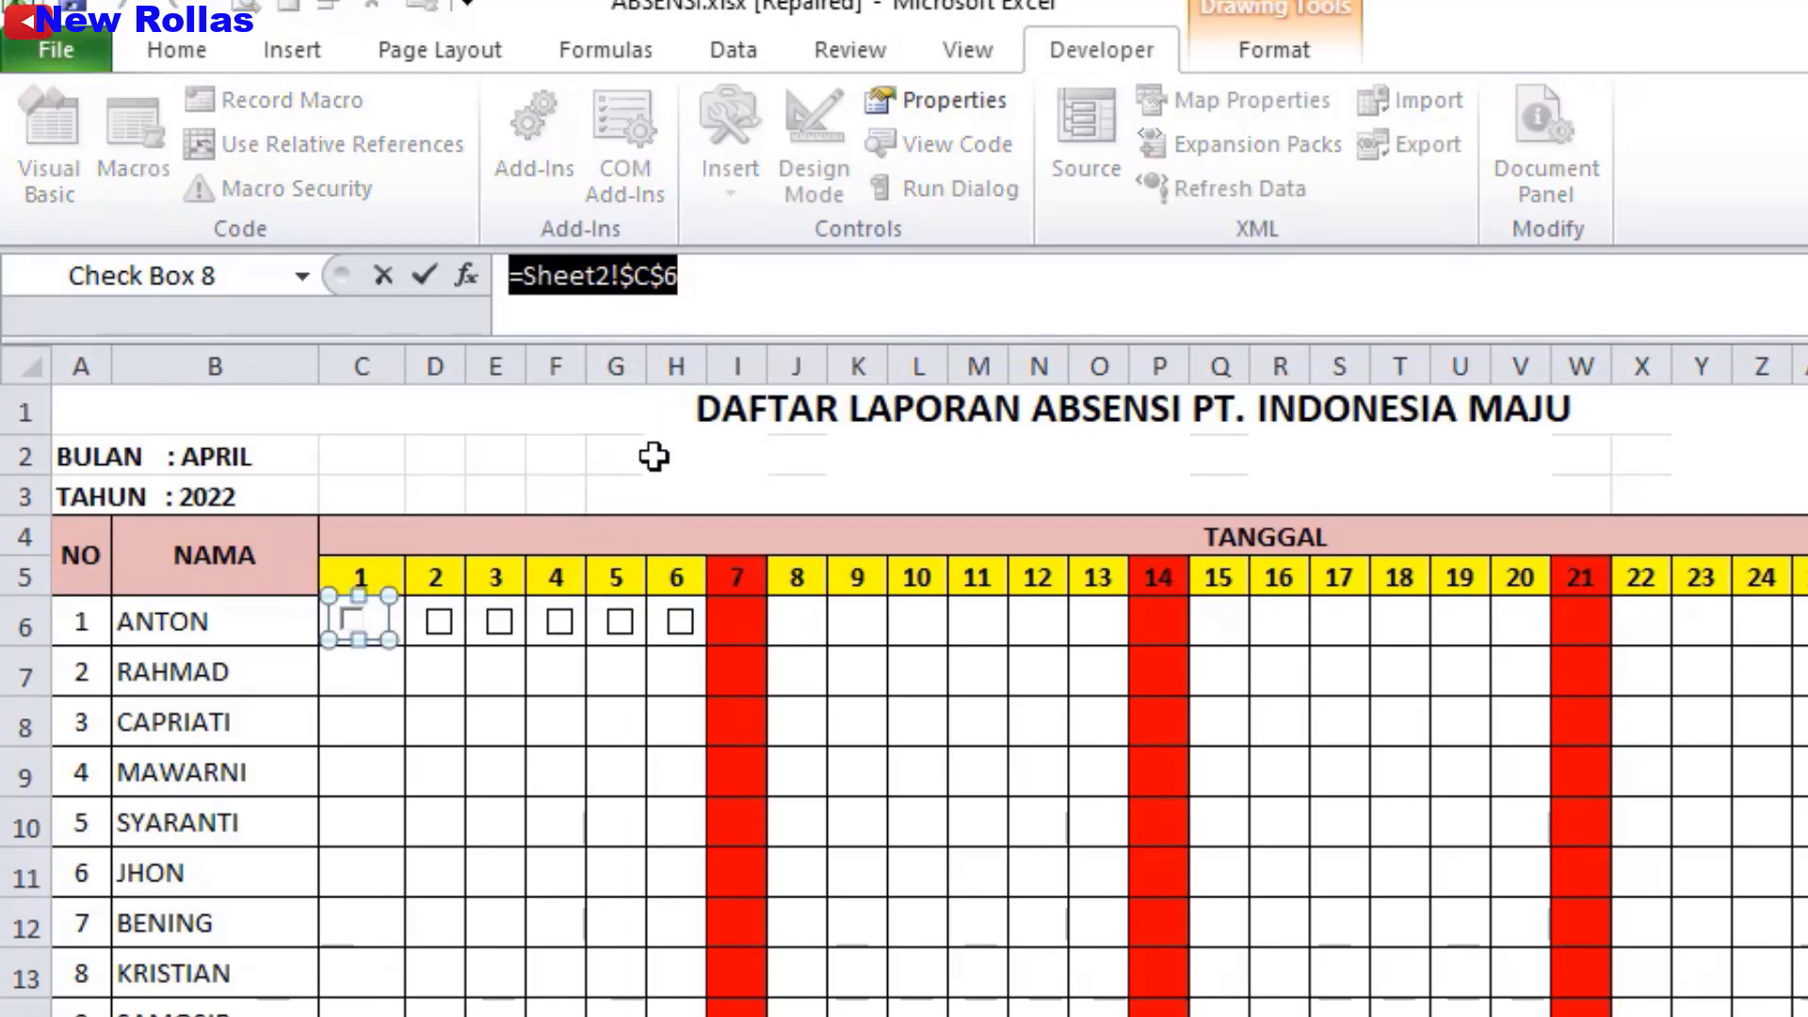
# - Set the cell link of the checkbox in D6 to =Sheet2!$D$6 by pasting the copied reference and changing its column
pyautogui.rightClick(445, 633)
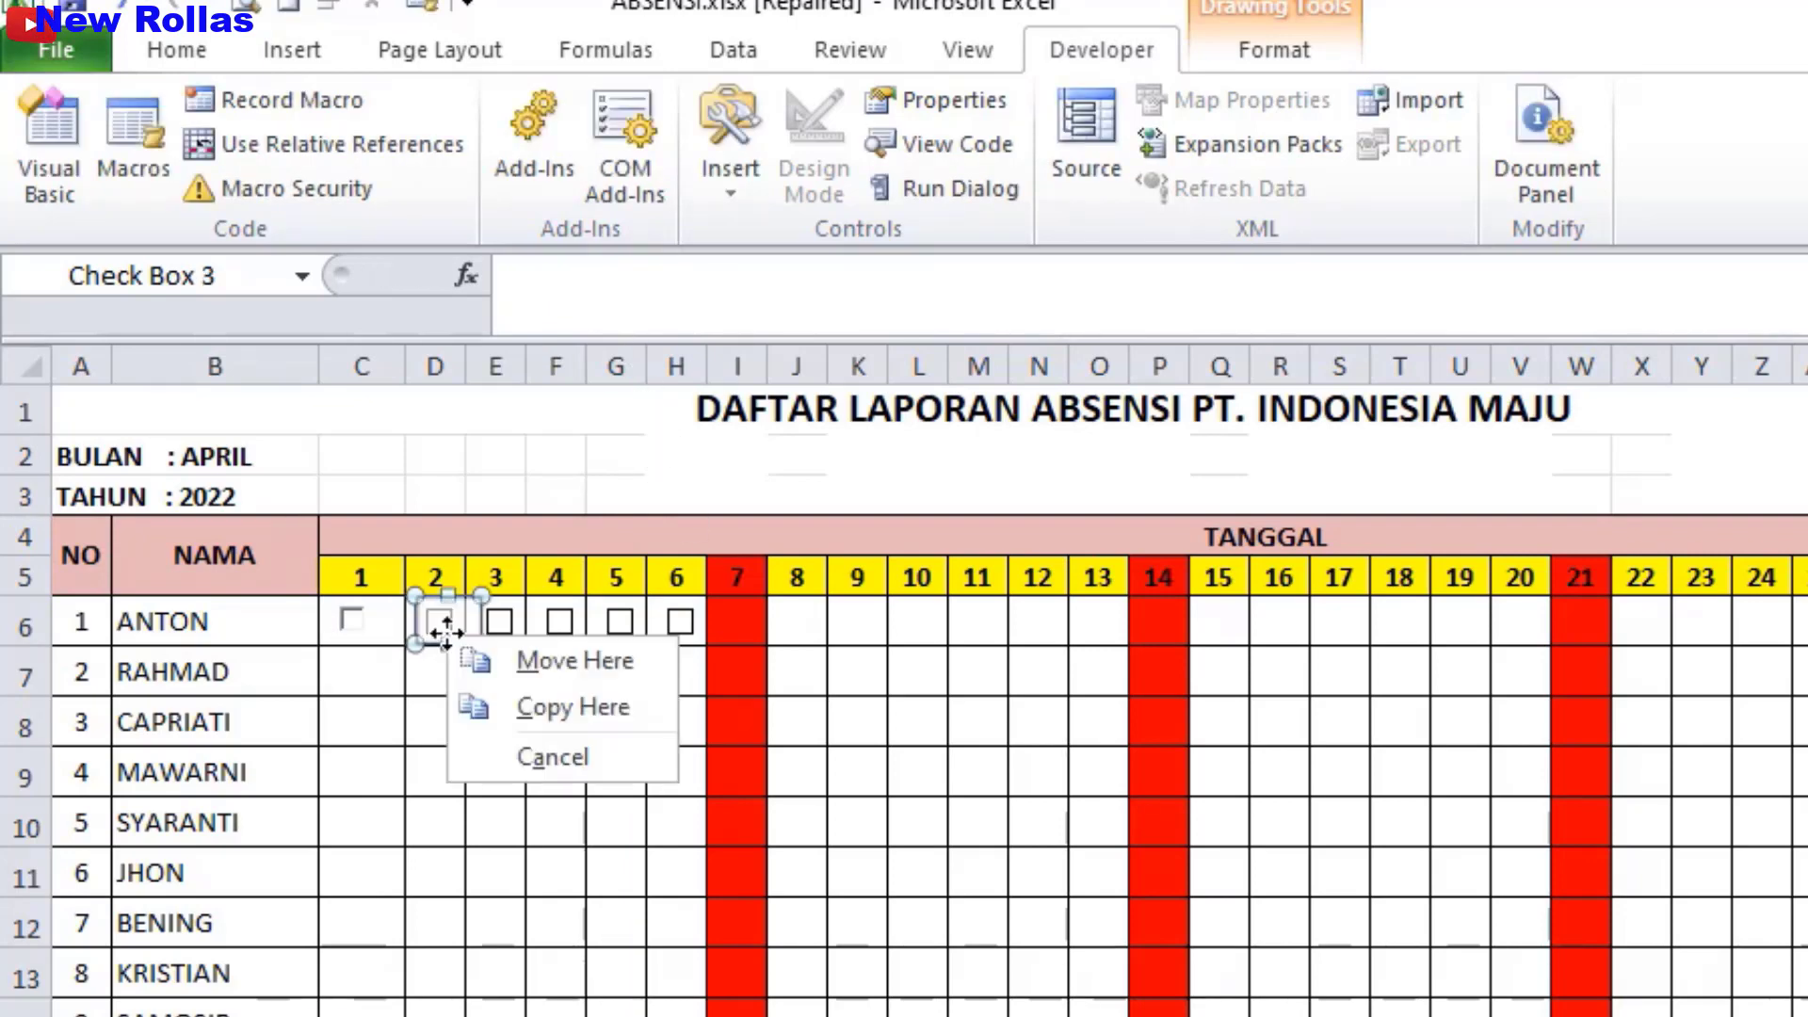
pyautogui.press('Escape')
pyautogui.keyDown('ctrl'); pyautogui.click(431, 637); pyautogui.keyUp('ctrl')
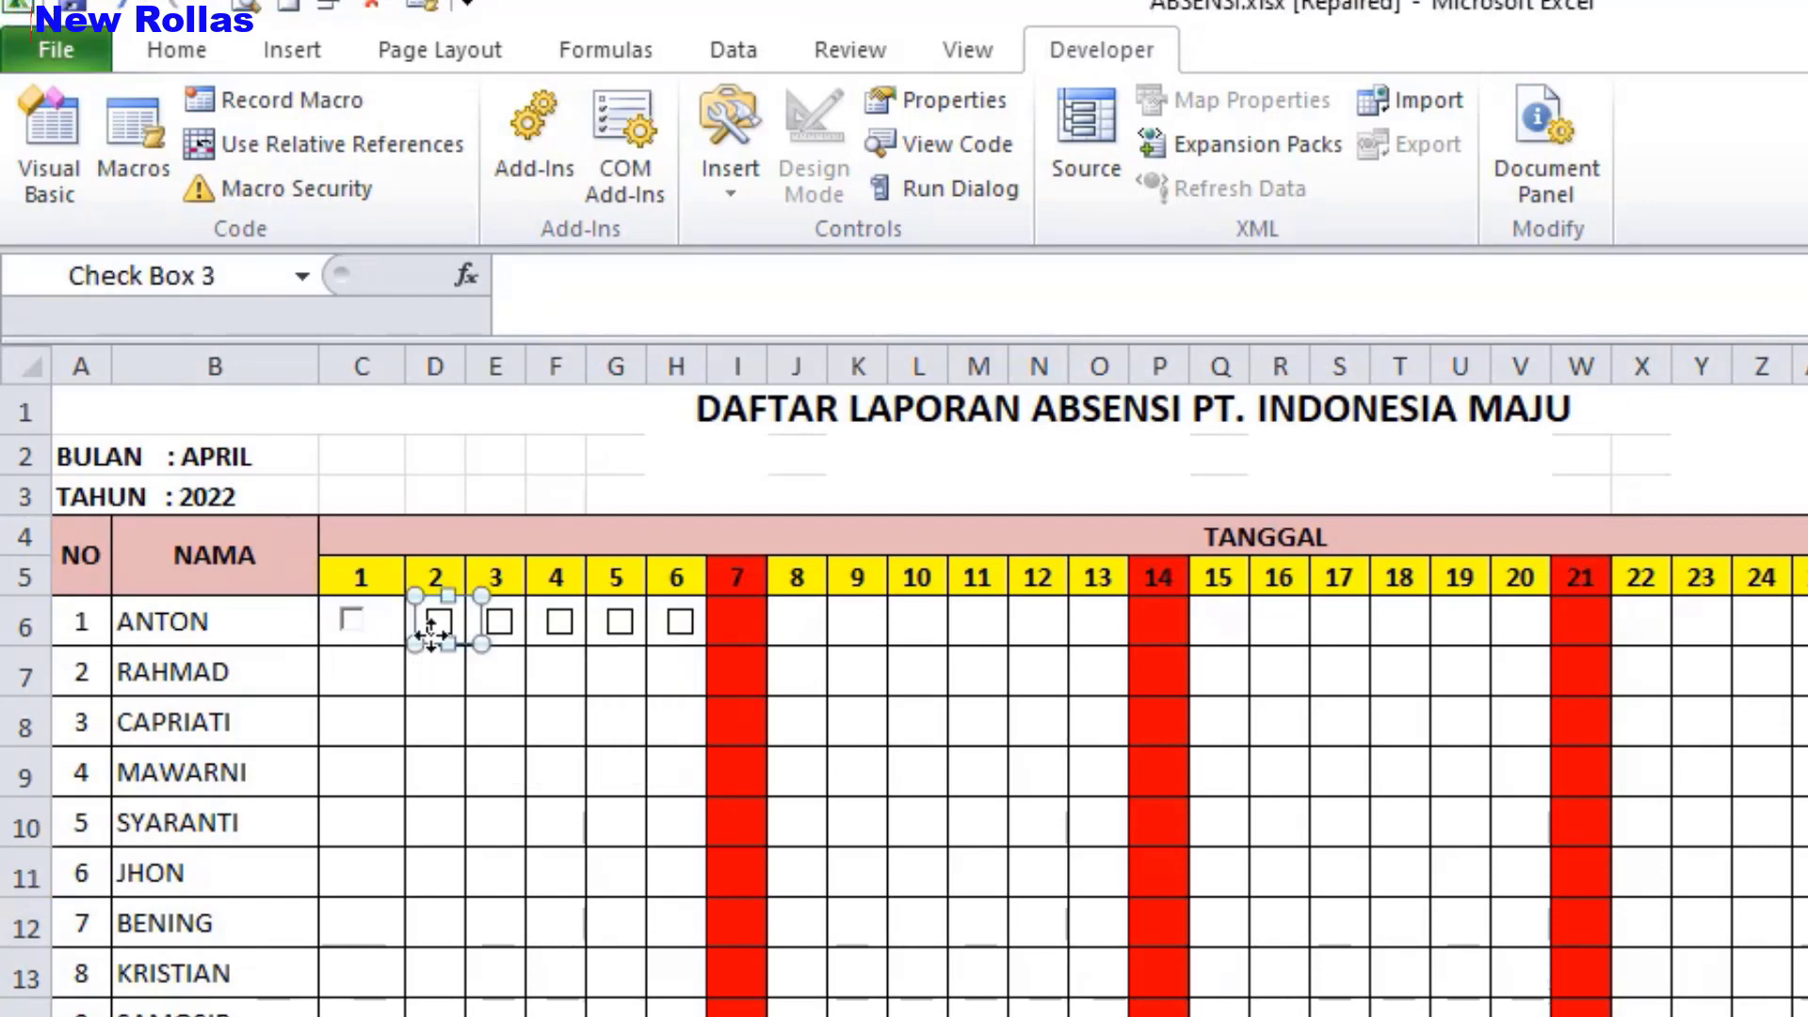
pyautogui.rightClick(431, 637)
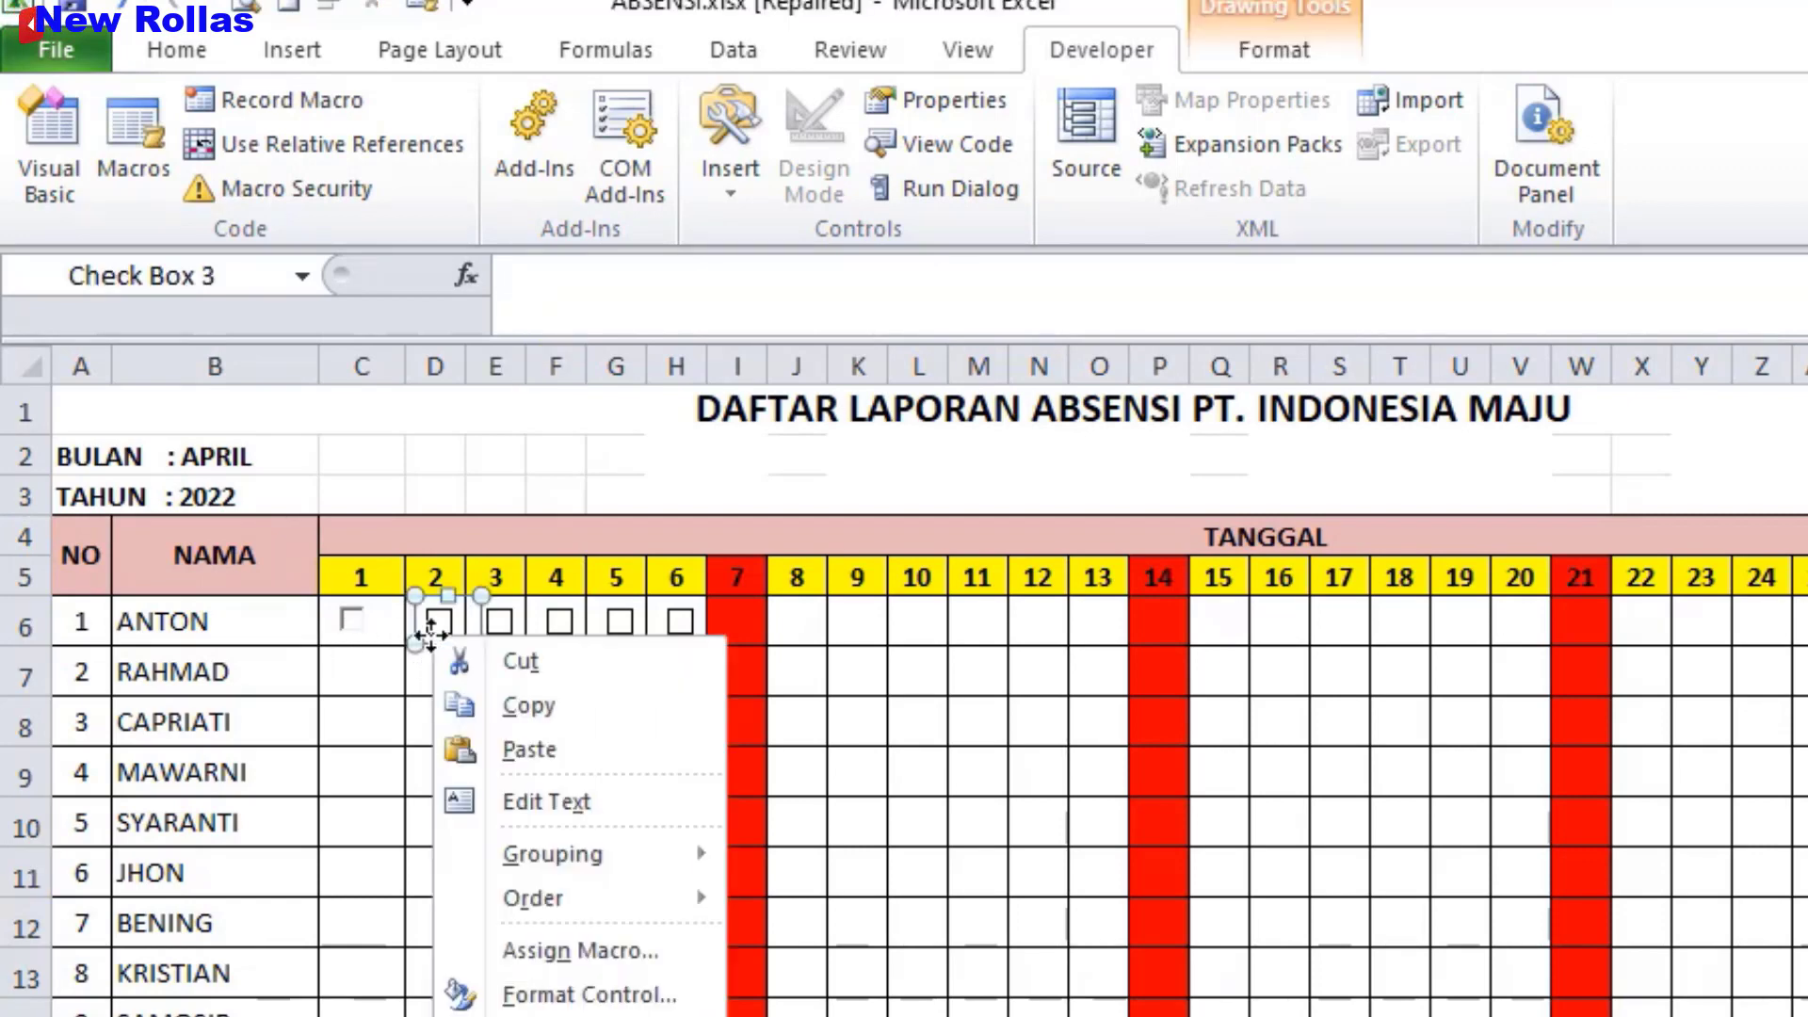
pyautogui.click(571, 996)
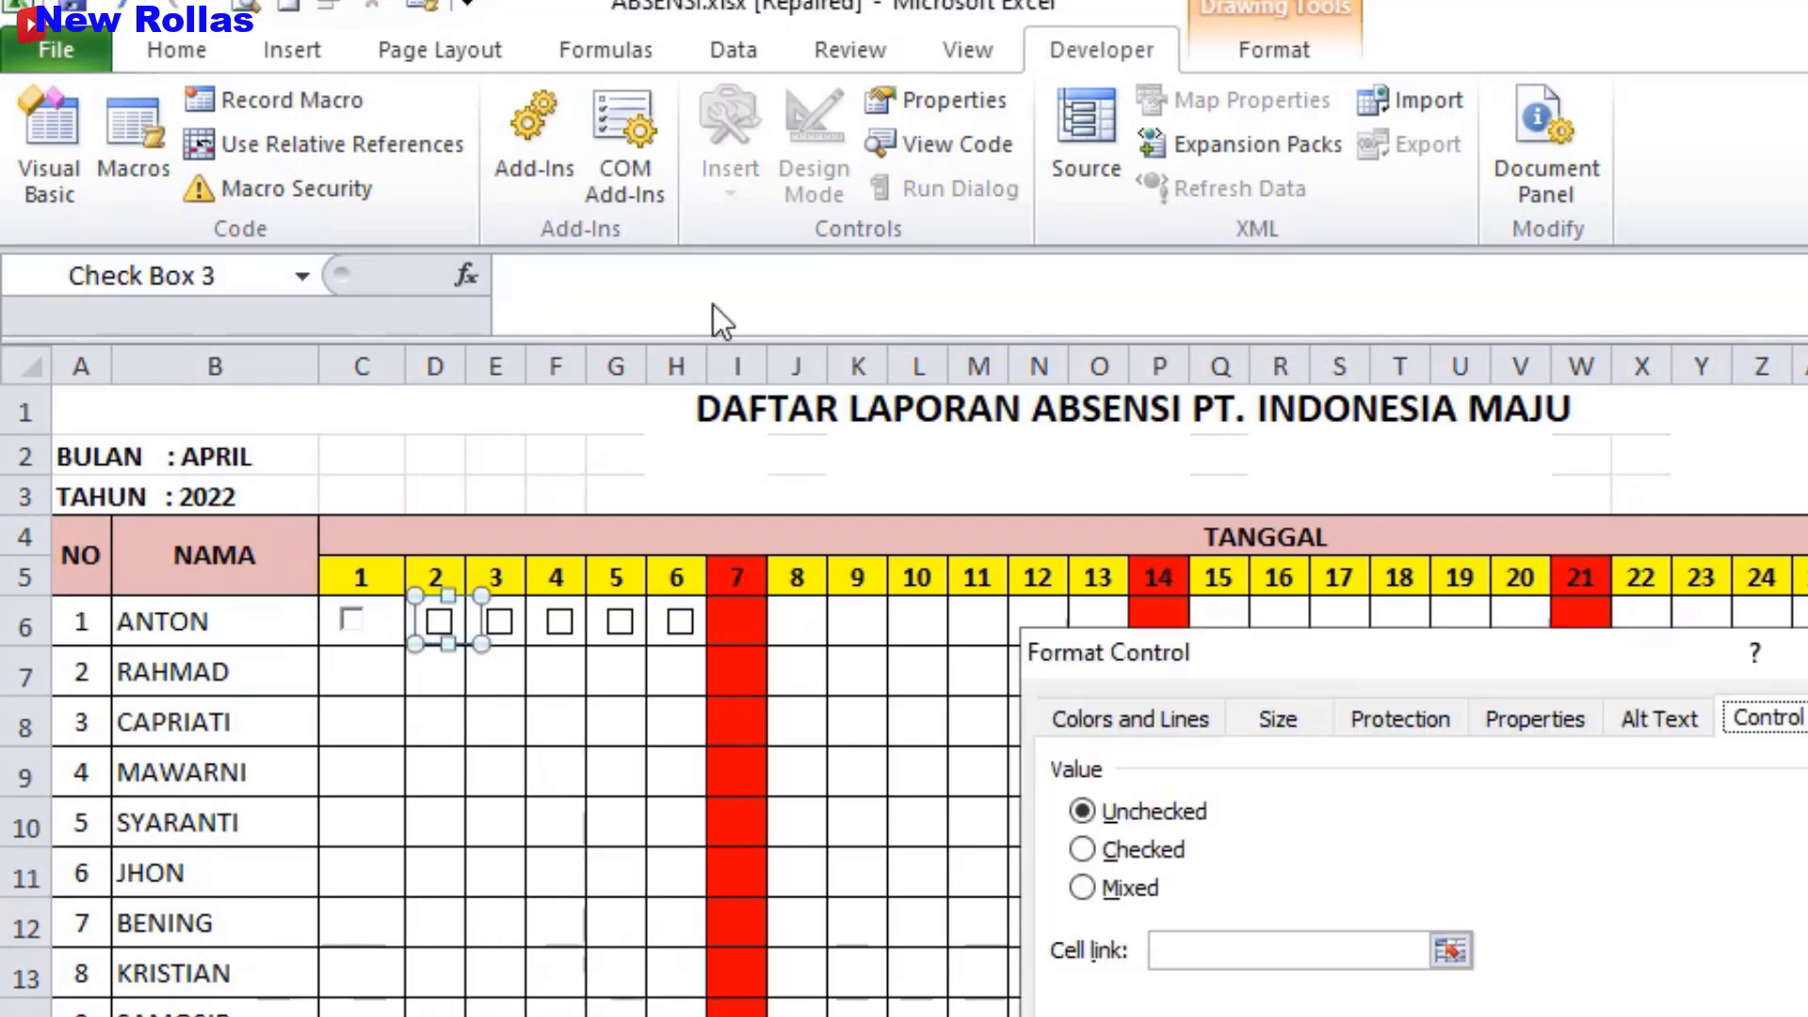
pyautogui.click(1284, 942)
pyautogui.hotkey('ctrl', 'v')
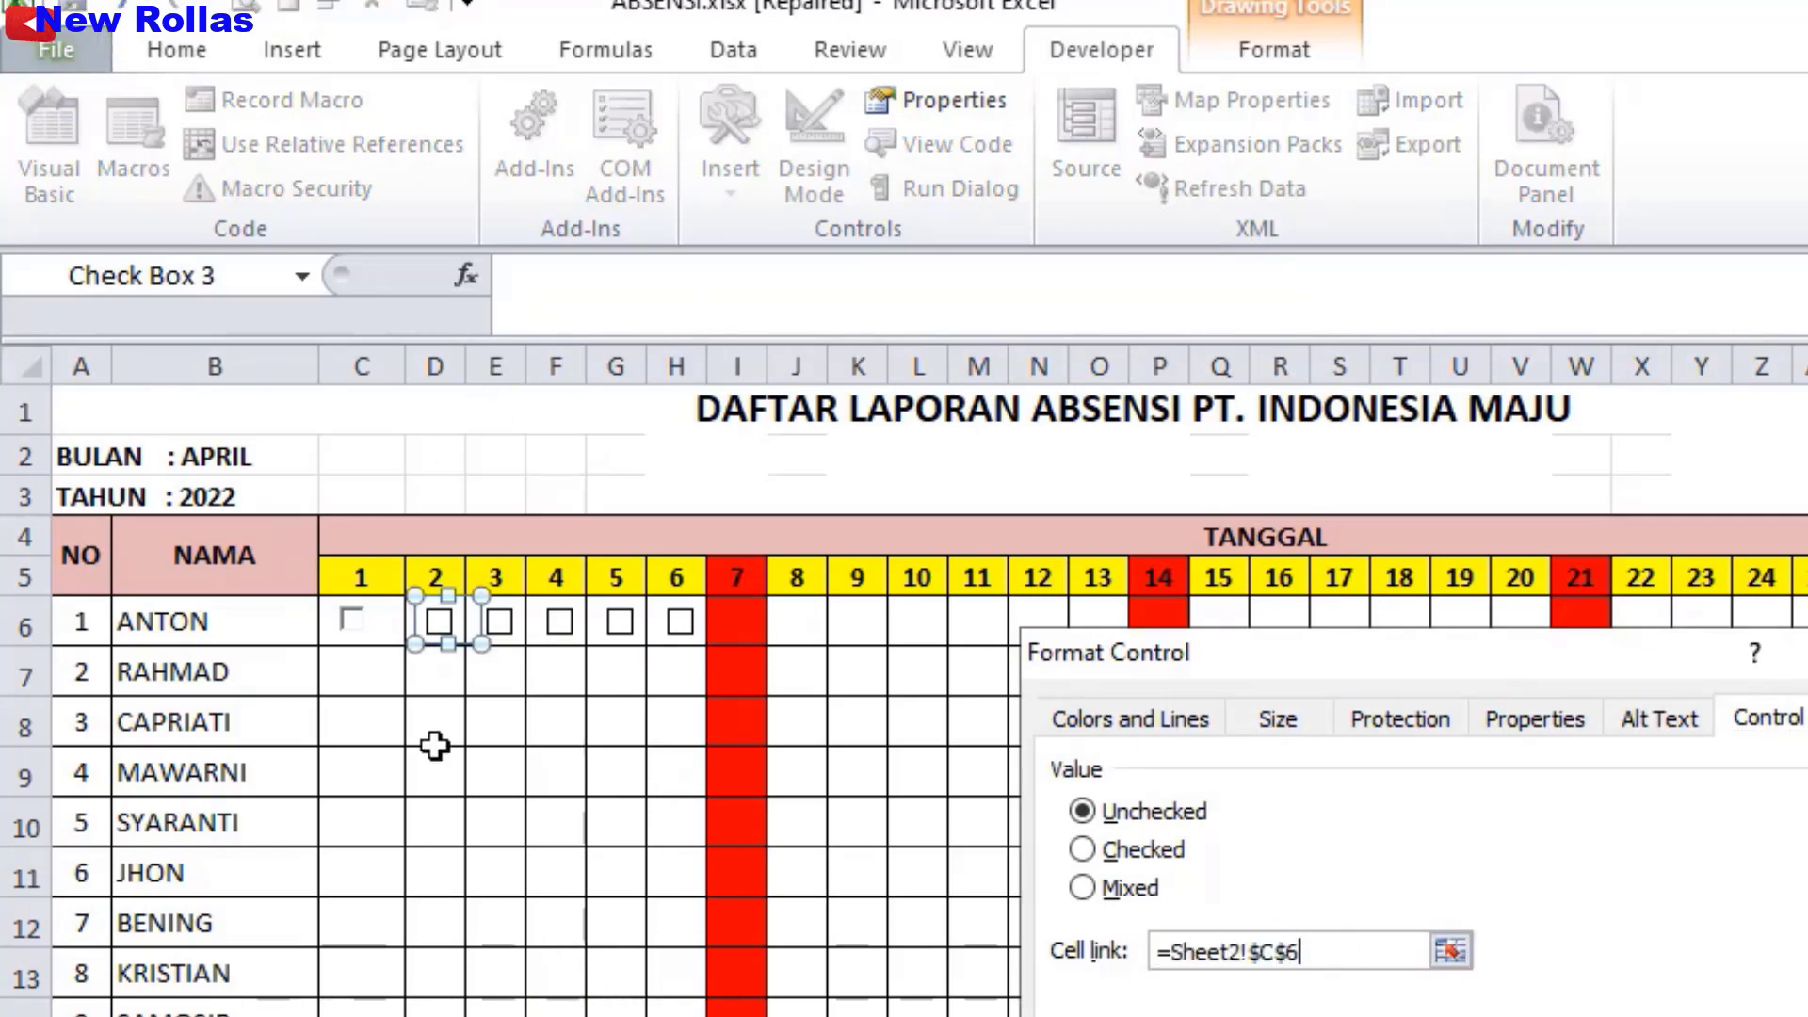
pyautogui.click(1277, 952)
pyautogui.press('BackSpace')
pyautogui.write('D')
pyautogui.press('Return')
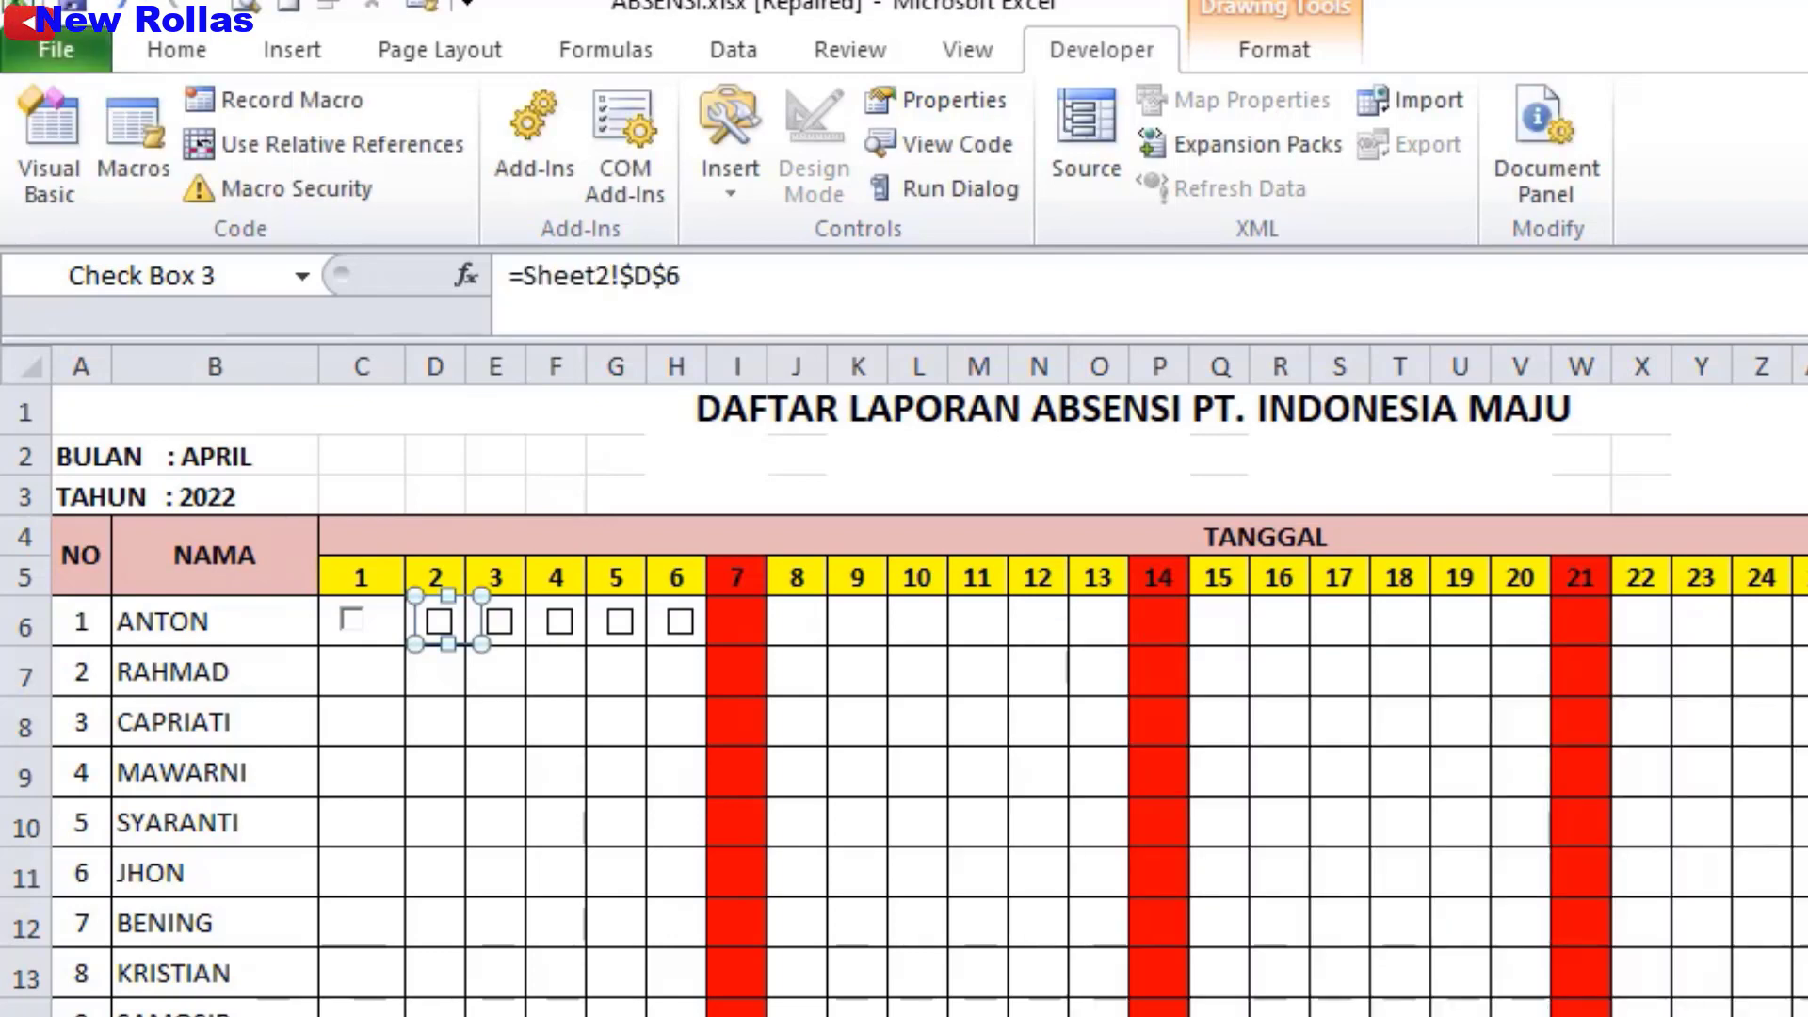
# - Paste the copied reference as the cell link of the checkbox in E6 and change it to =Sheet2!$E$6
pyautogui.rightClick(506, 625)
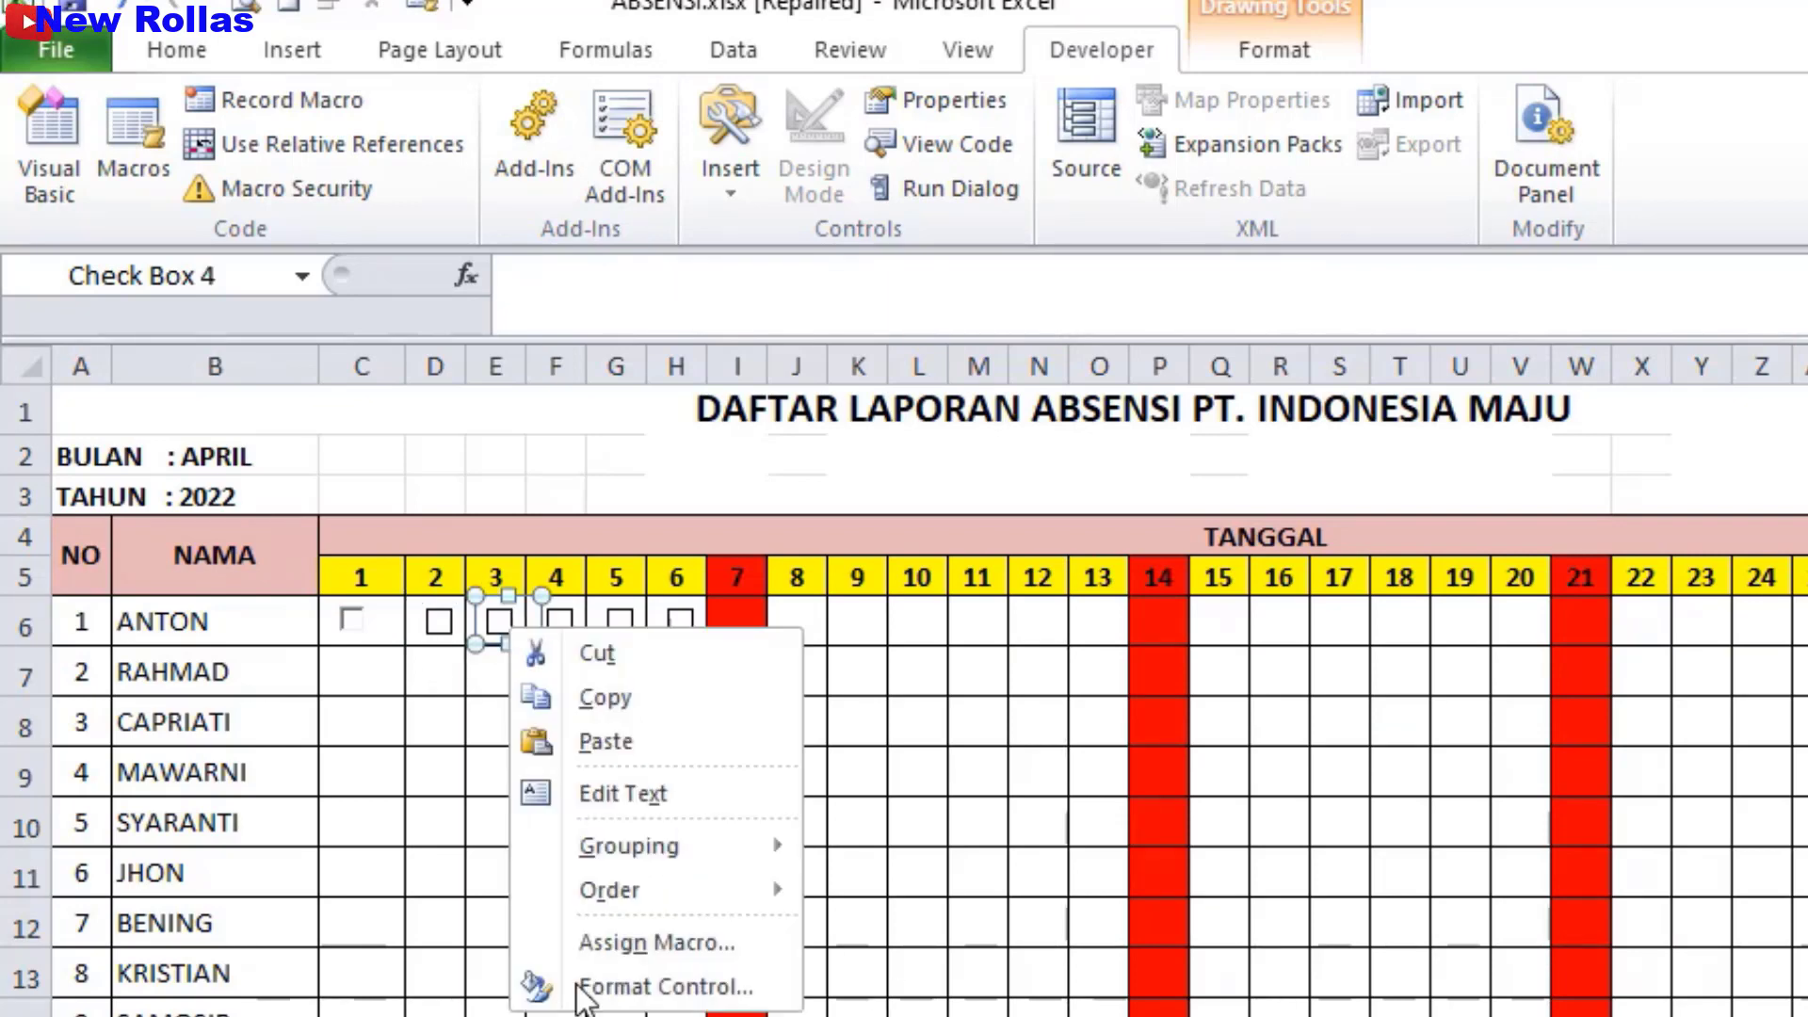
pyautogui.click(629, 985)
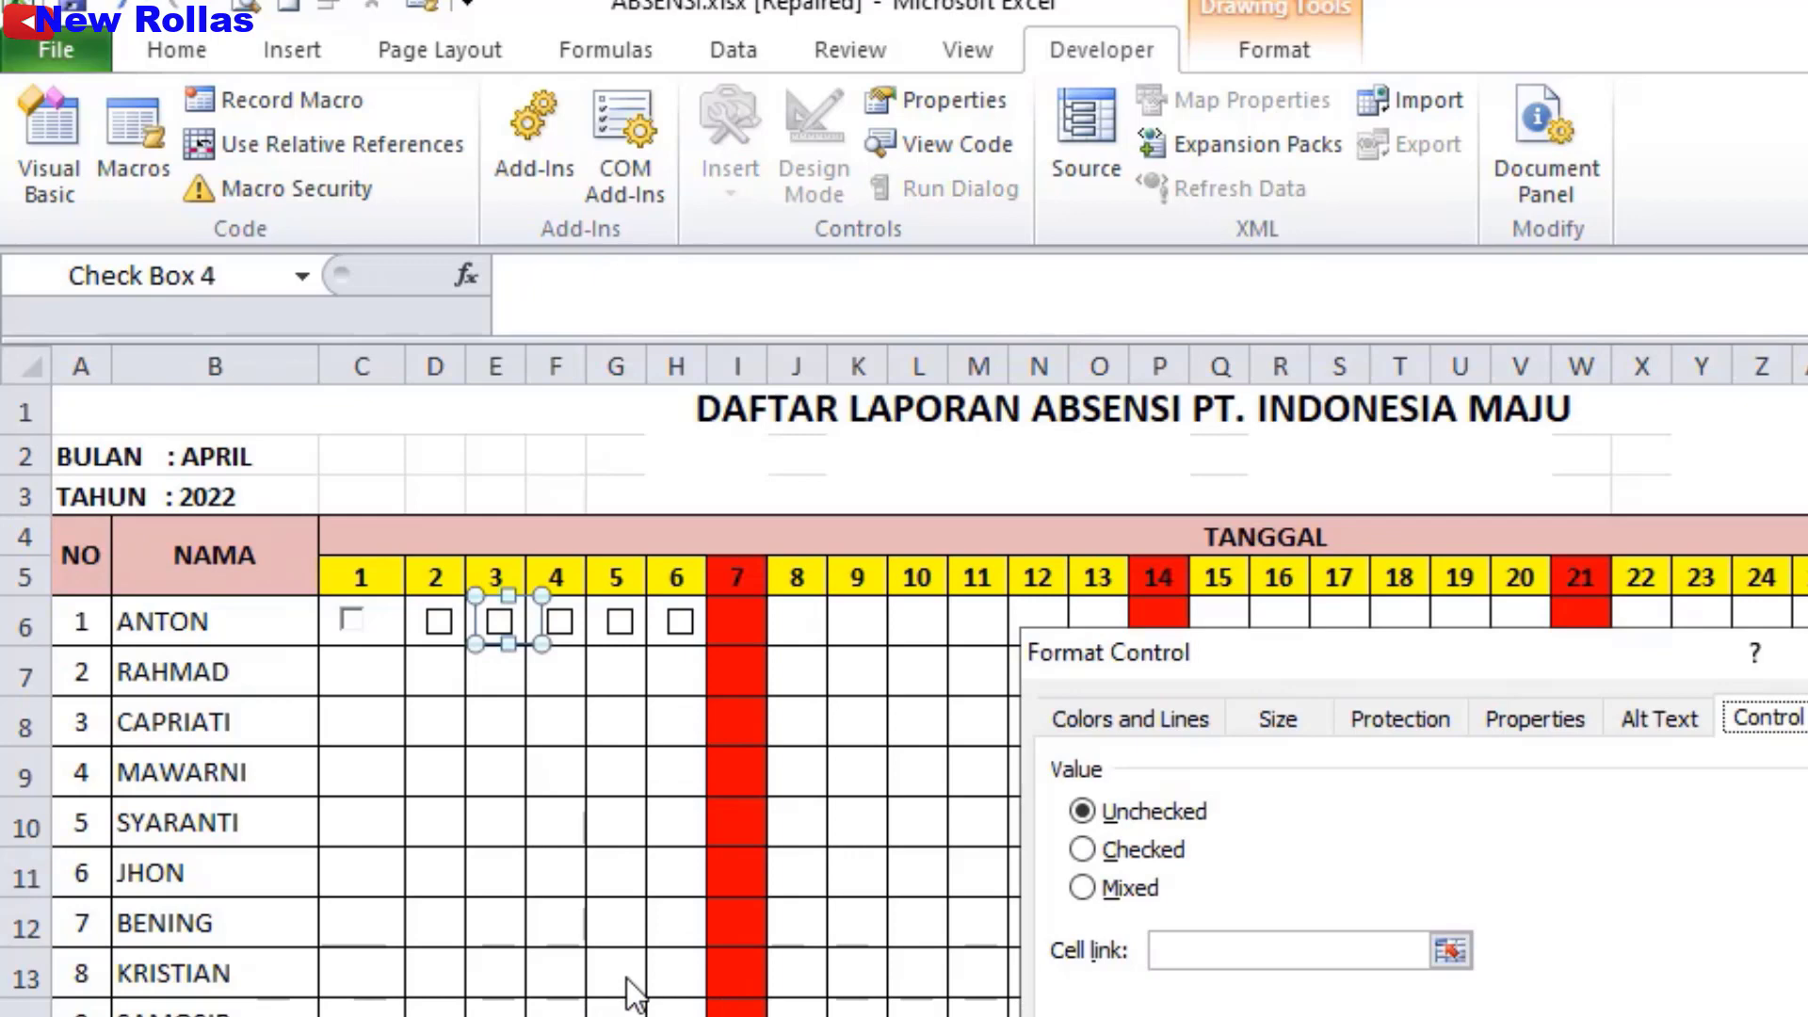
pyautogui.click(1196, 951)
pyautogui.write('=Sheet2!$C$6')
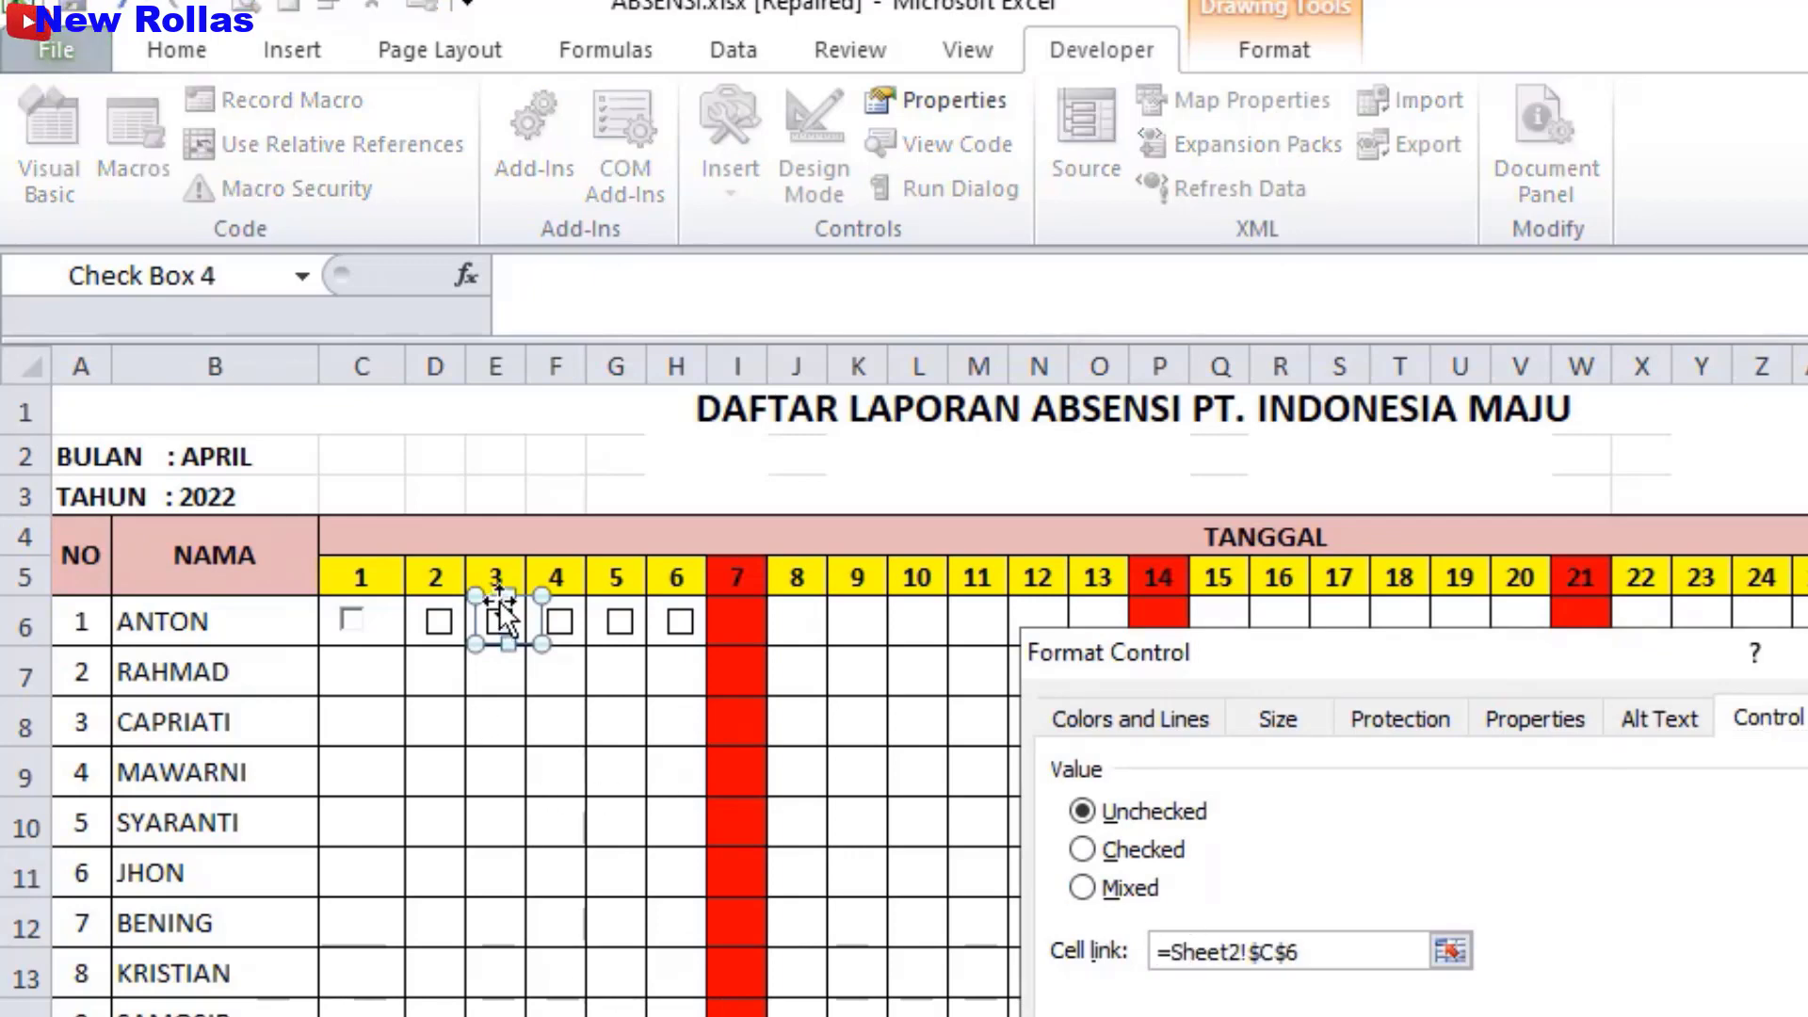
pyautogui.click(1275, 958)
pyautogui.press('BackSpace')
pyautogui.write('E')
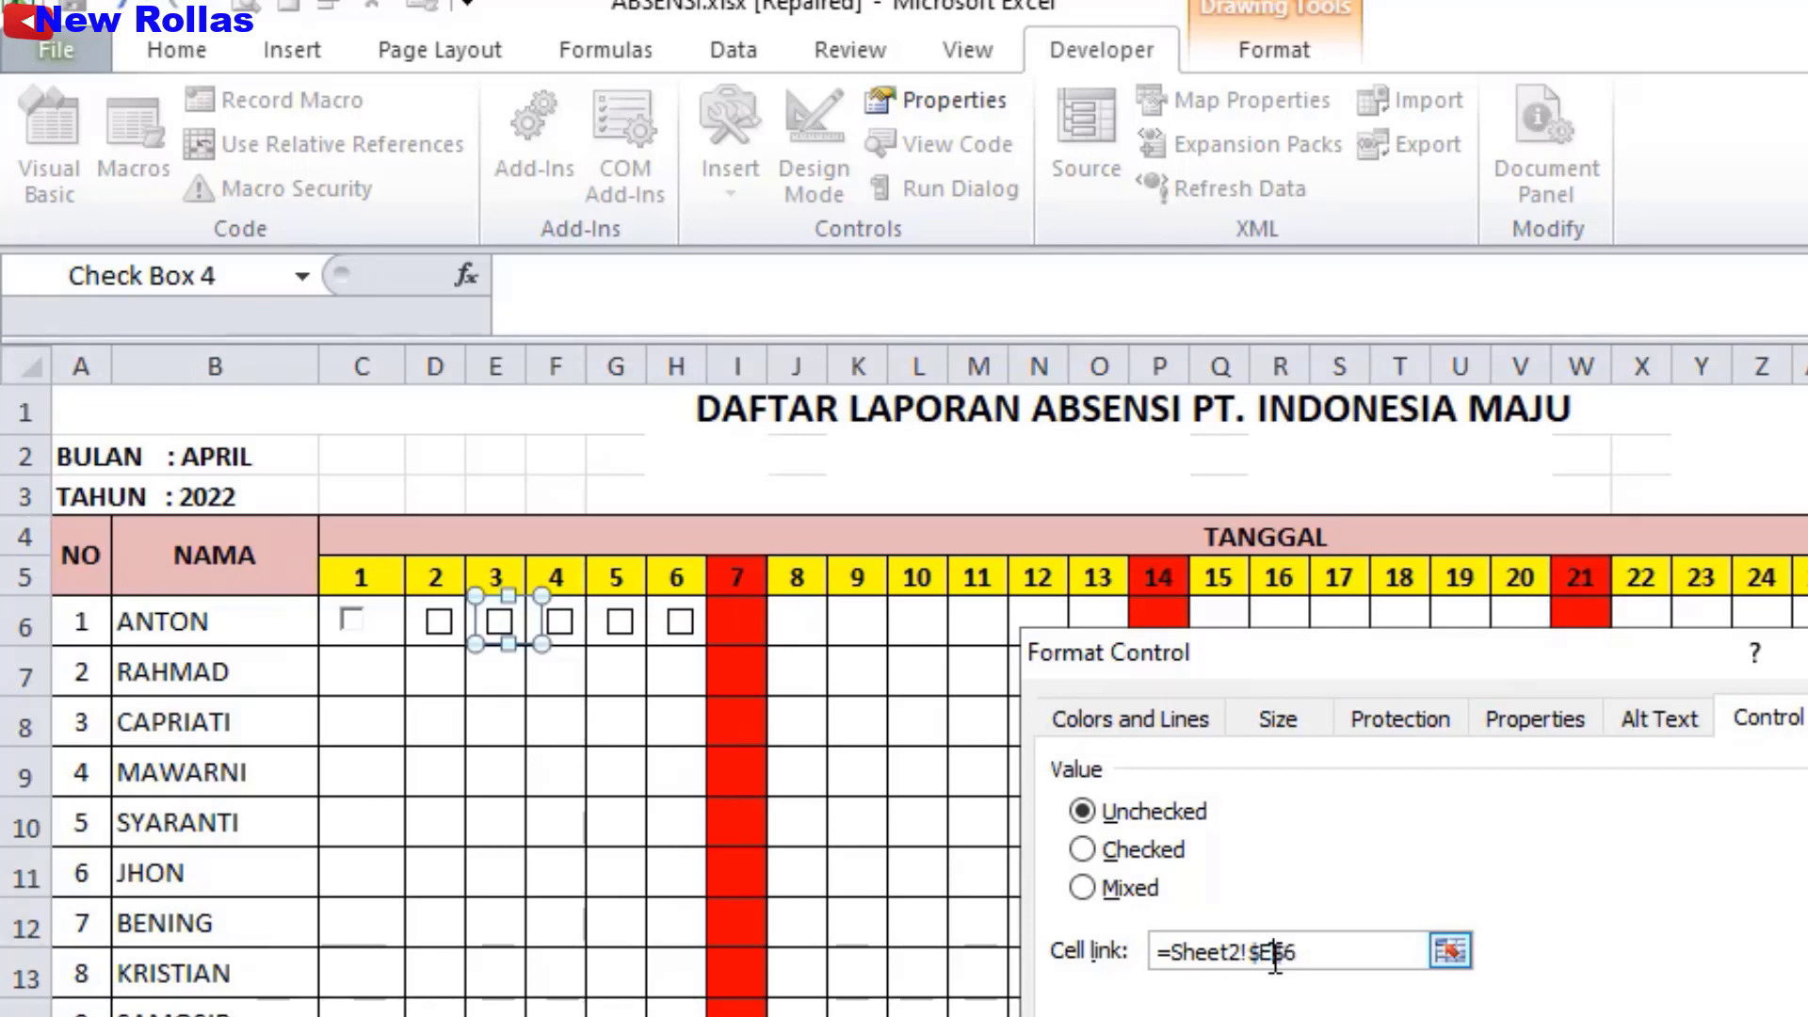
pyautogui.press('Return')
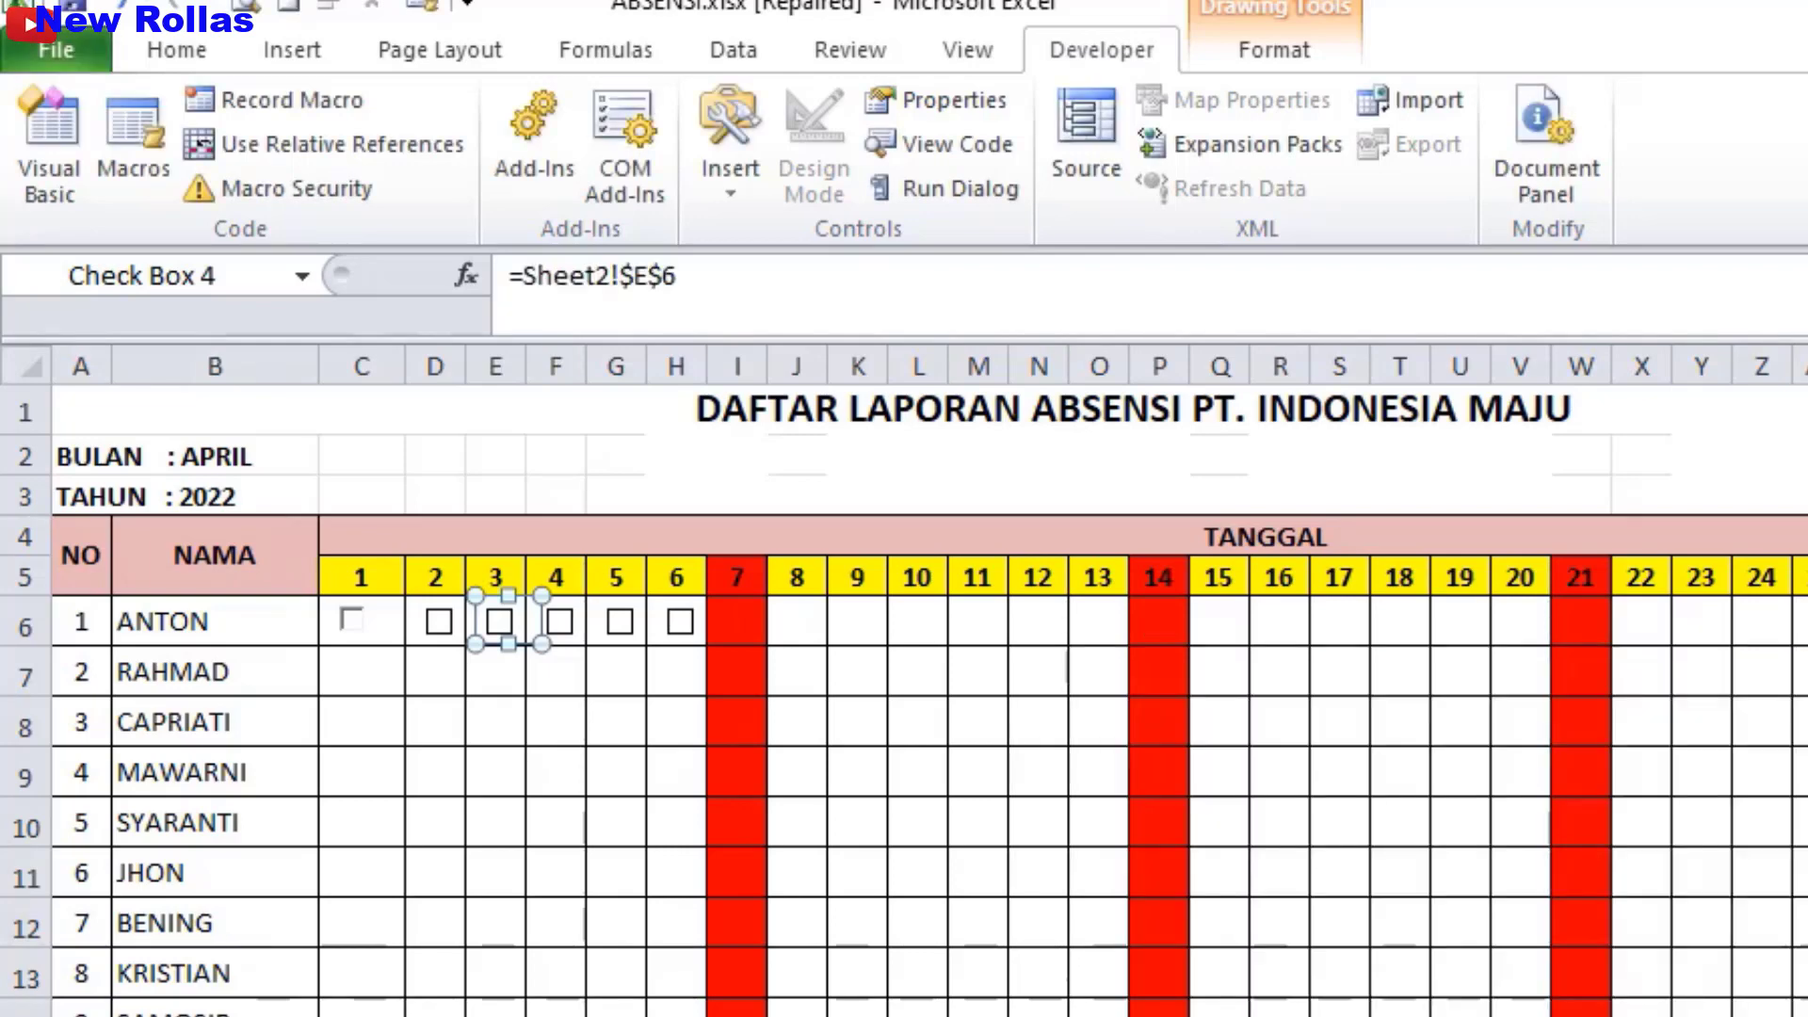
# - Set the cell link of the checkbox in F6 to =Sheet2!$F$6 by pasting the copied reference and changing its column
pyautogui.rightClick(569, 625)
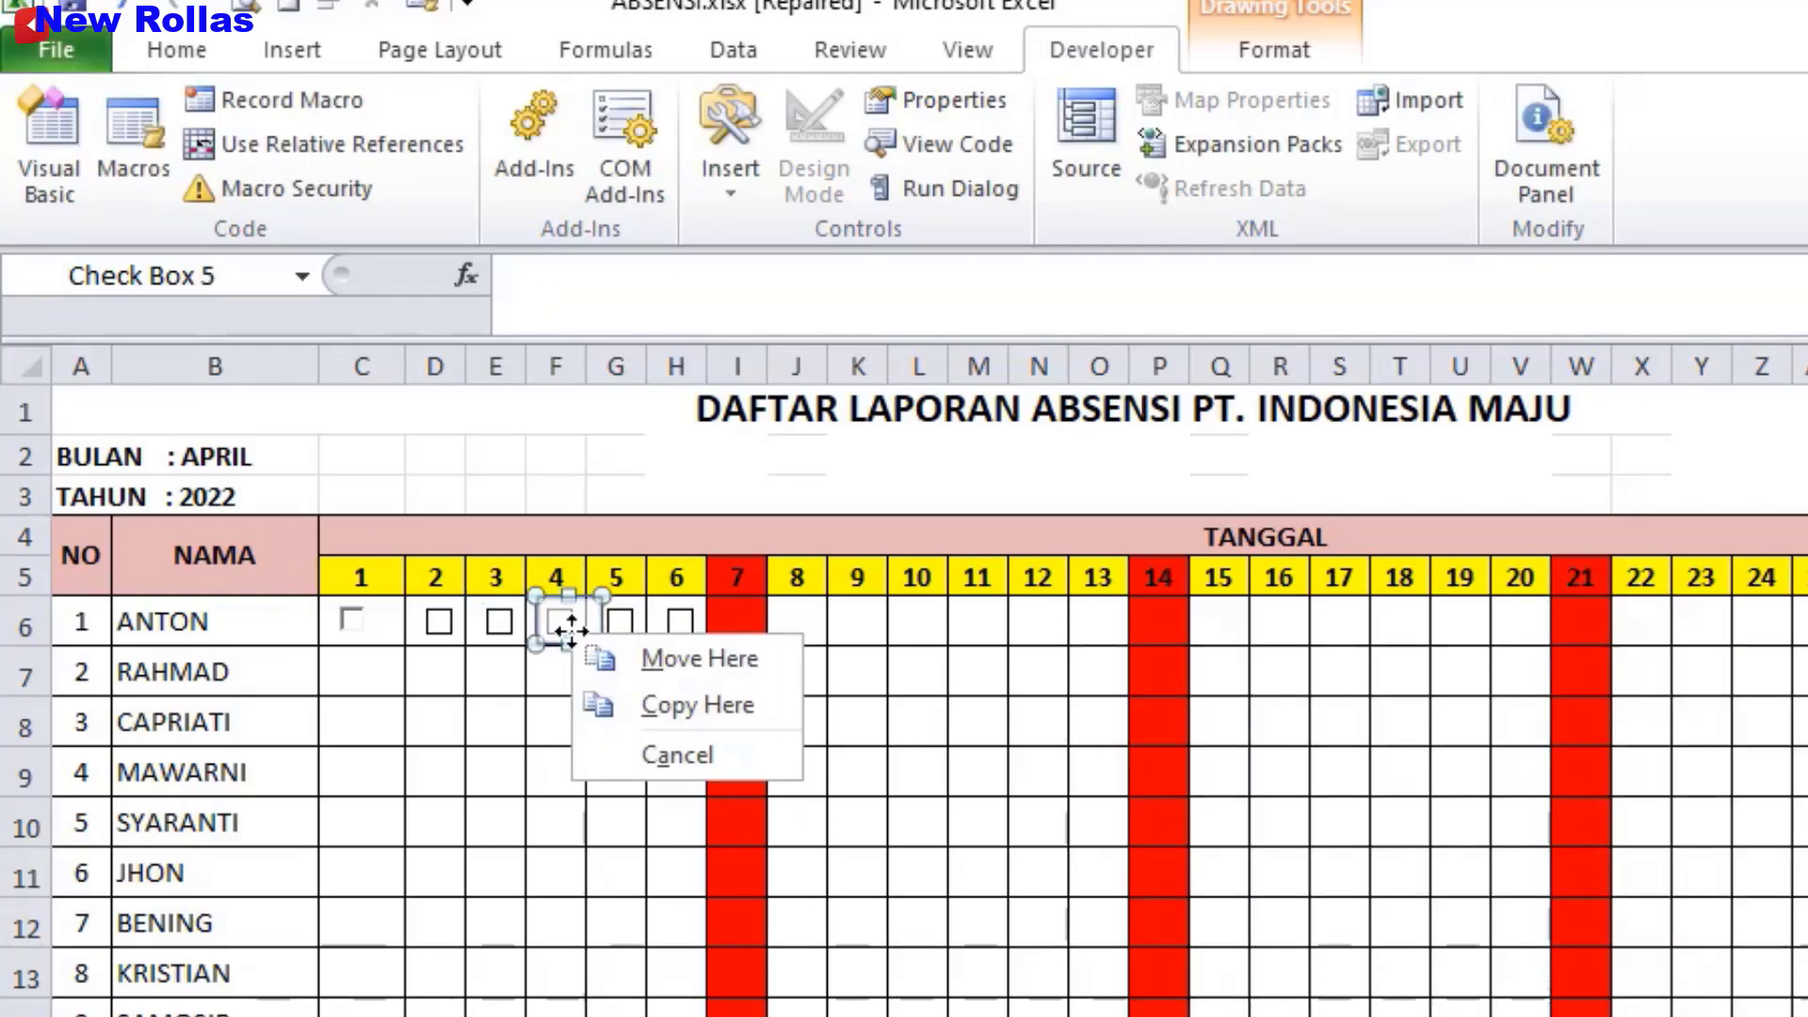
pyautogui.click(606, 753)
pyautogui.rightClick(569, 631)
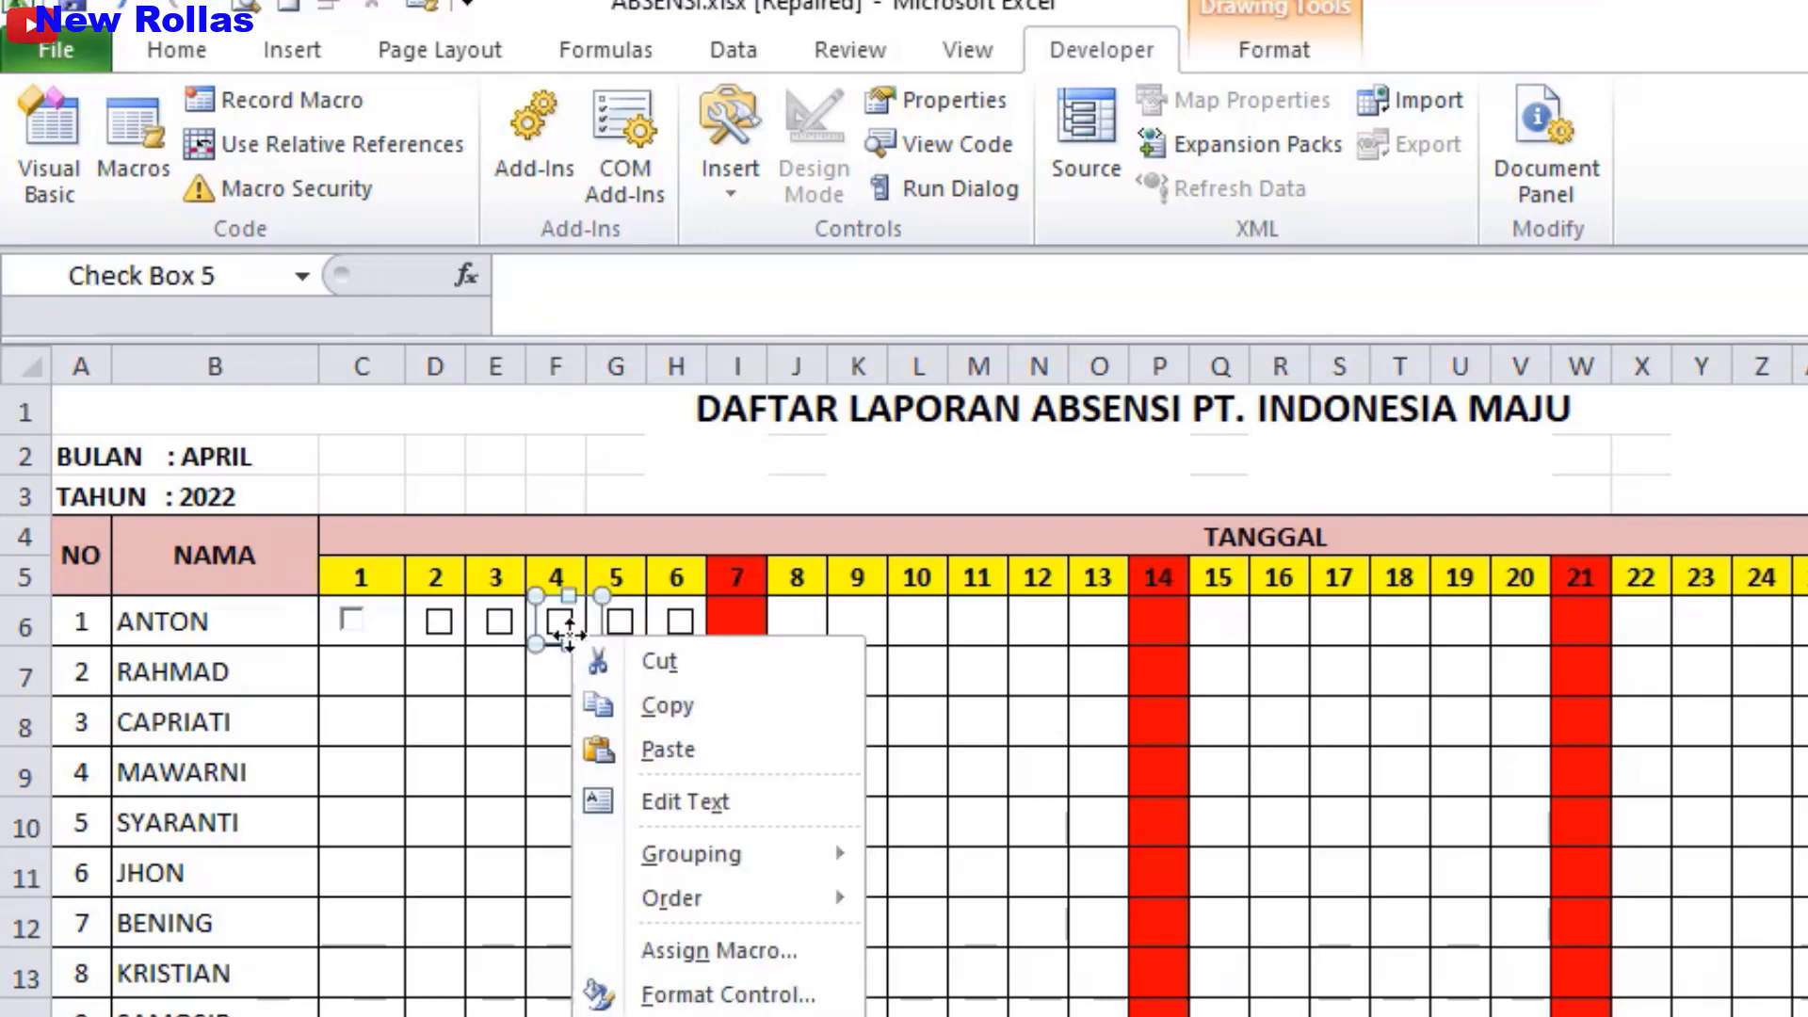
pyautogui.click(603, 990)
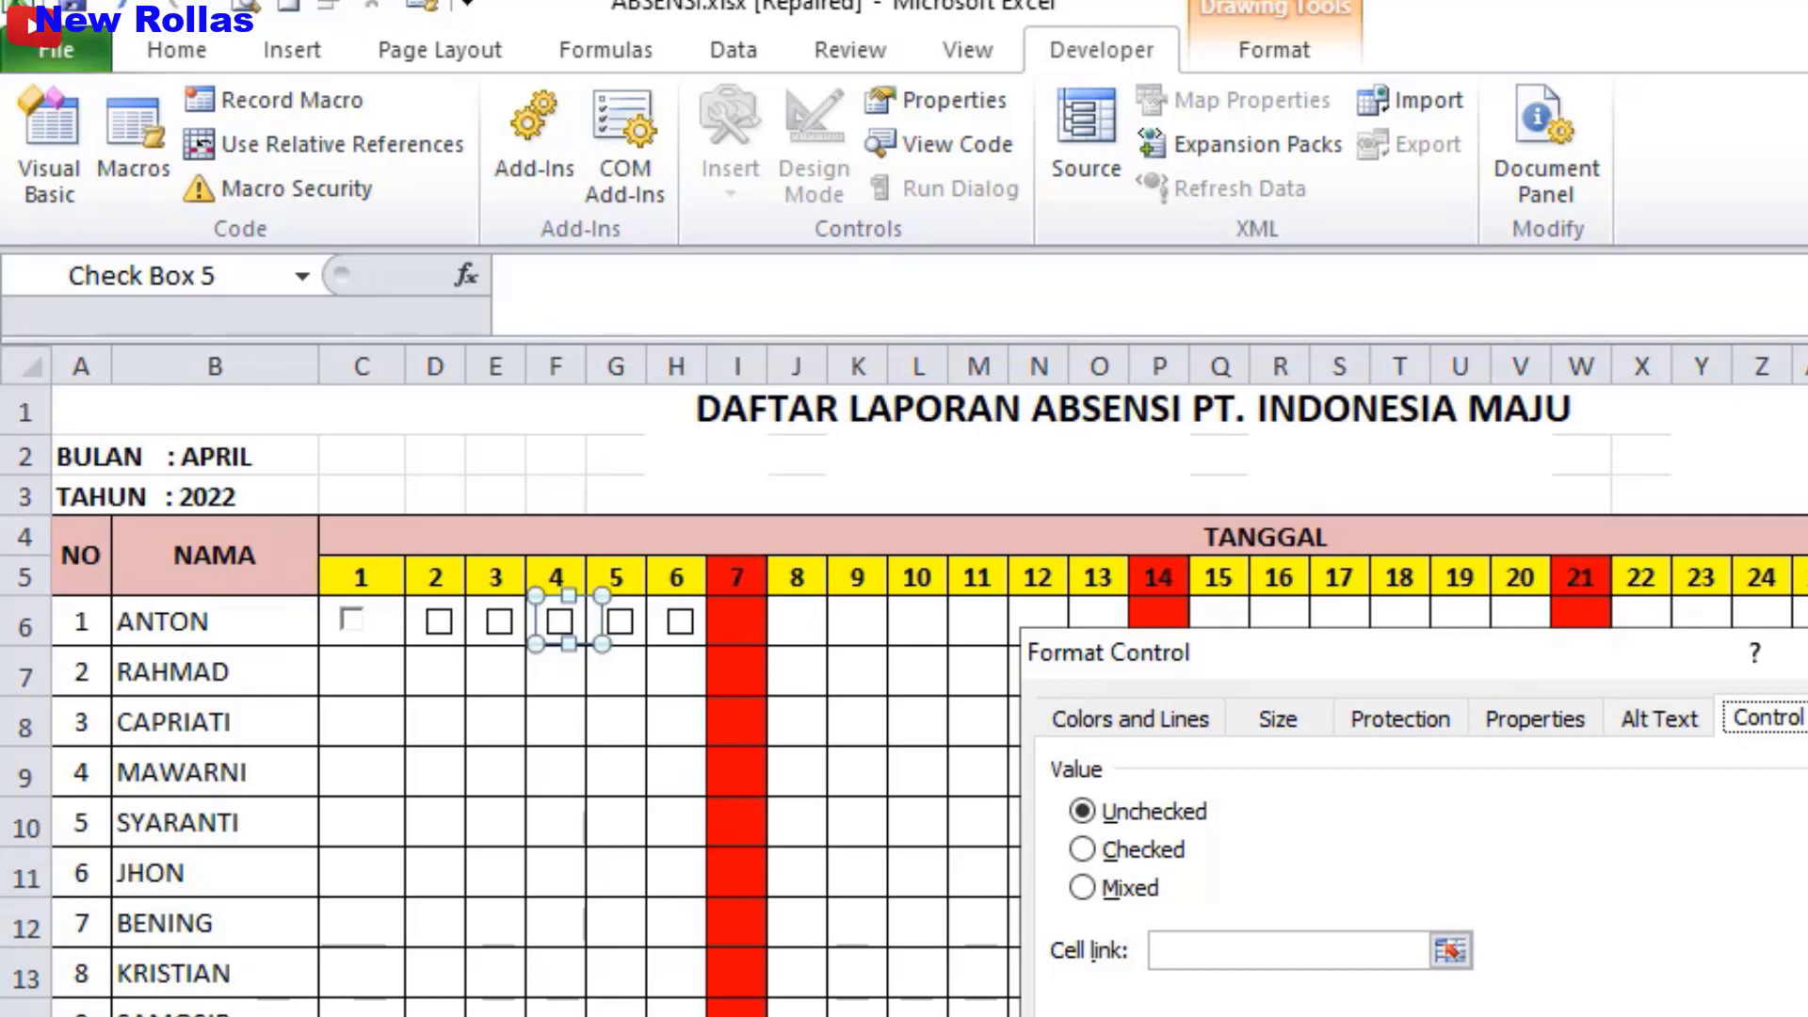
pyautogui.click(1234, 942)
pyautogui.hotkey('ctrl', 'v')
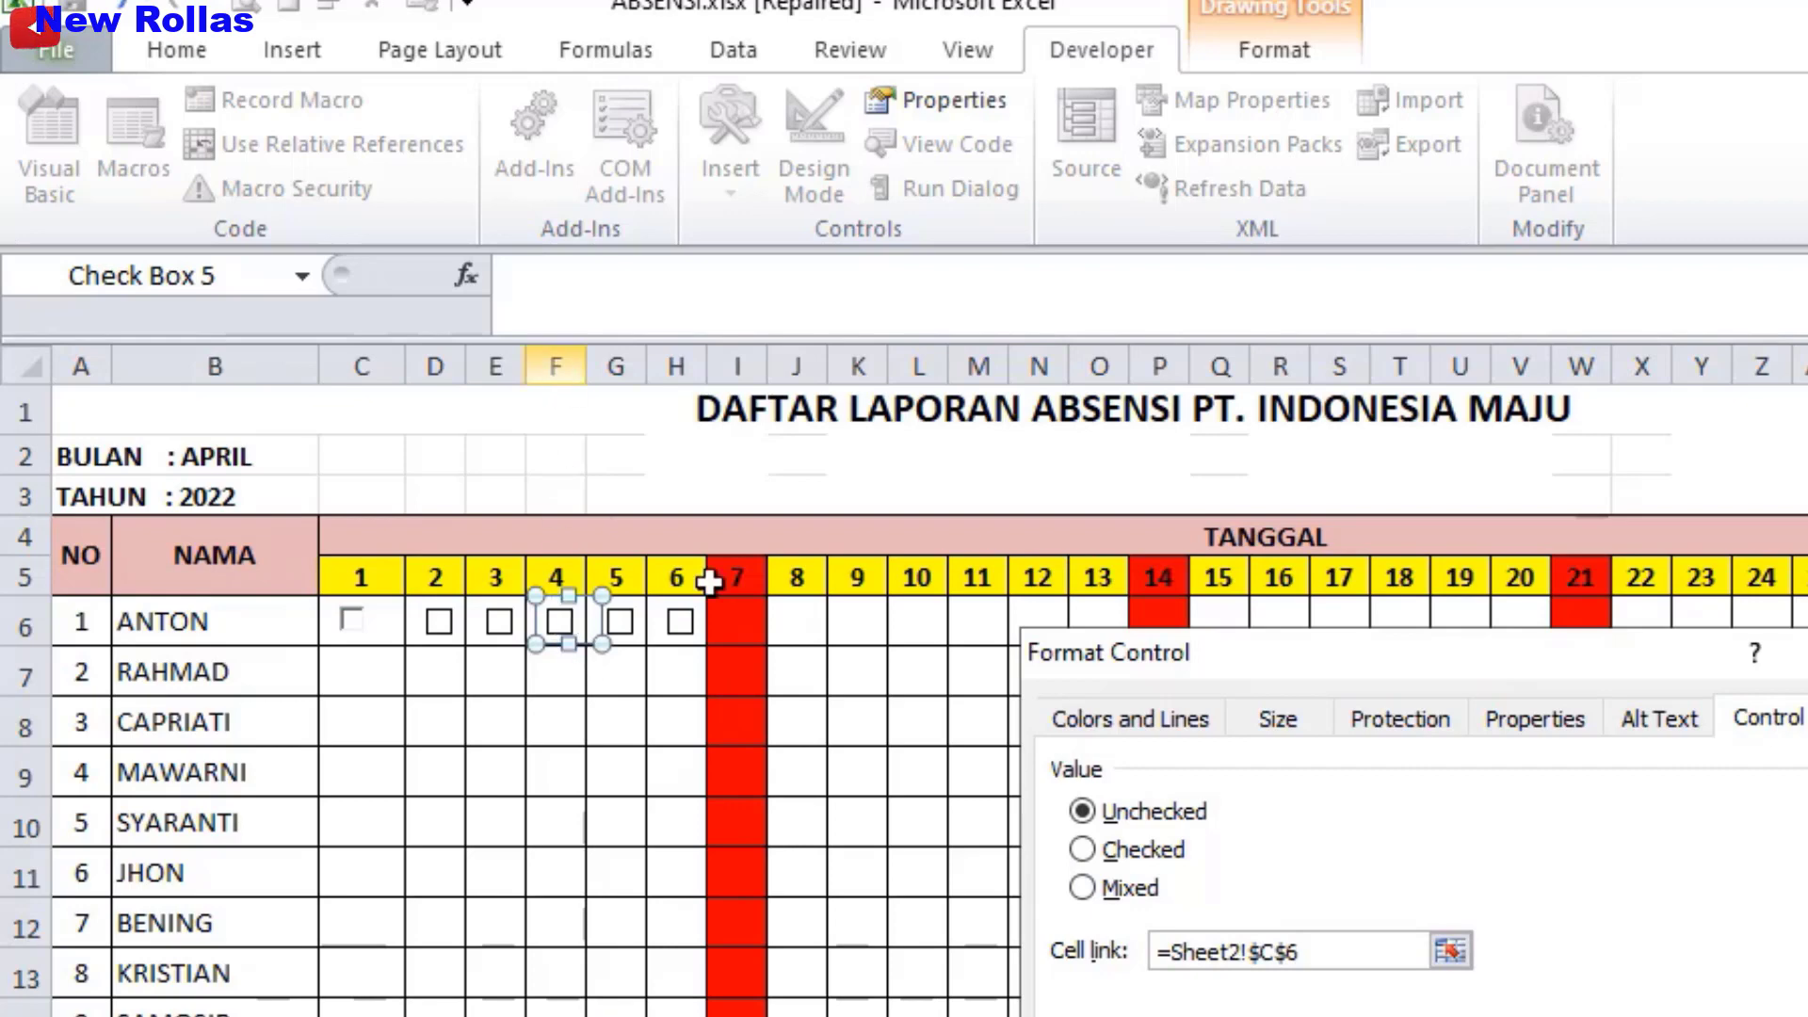
pyautogui.click(1273, 951)
pyautogui.press('BackSpace')
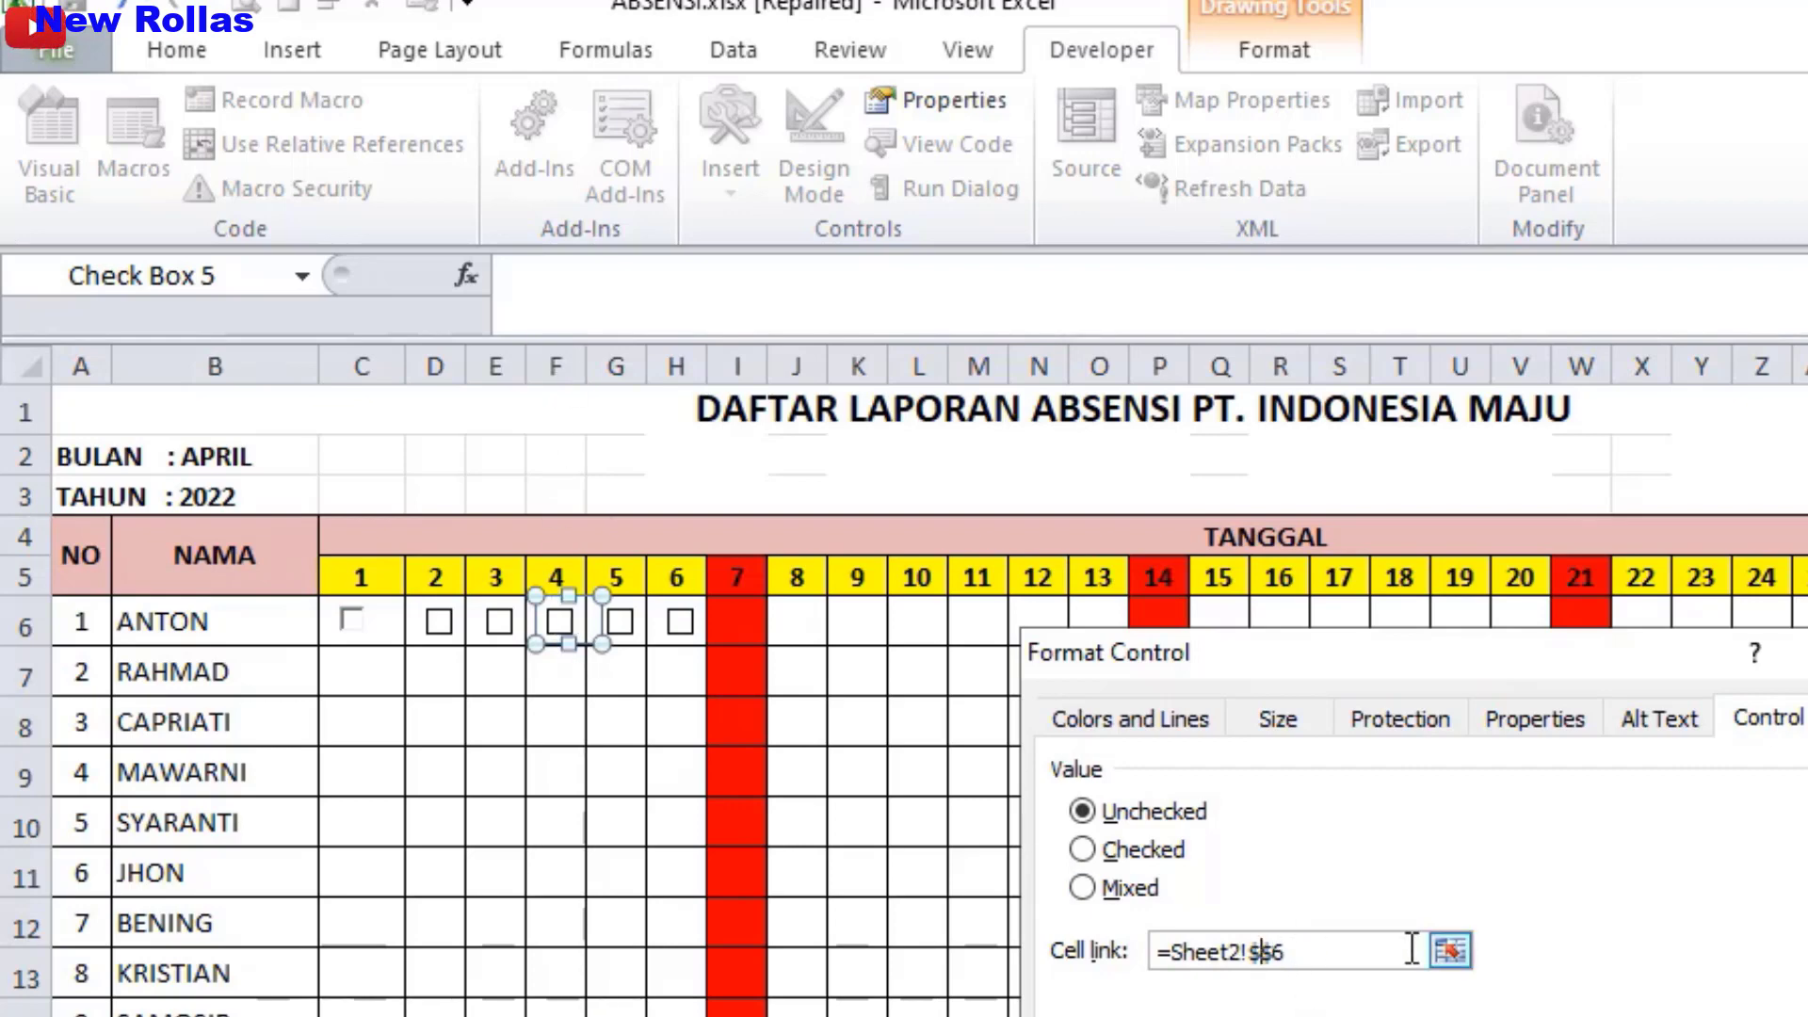
pyautogui.write('F')
pyautogui.press('Return')
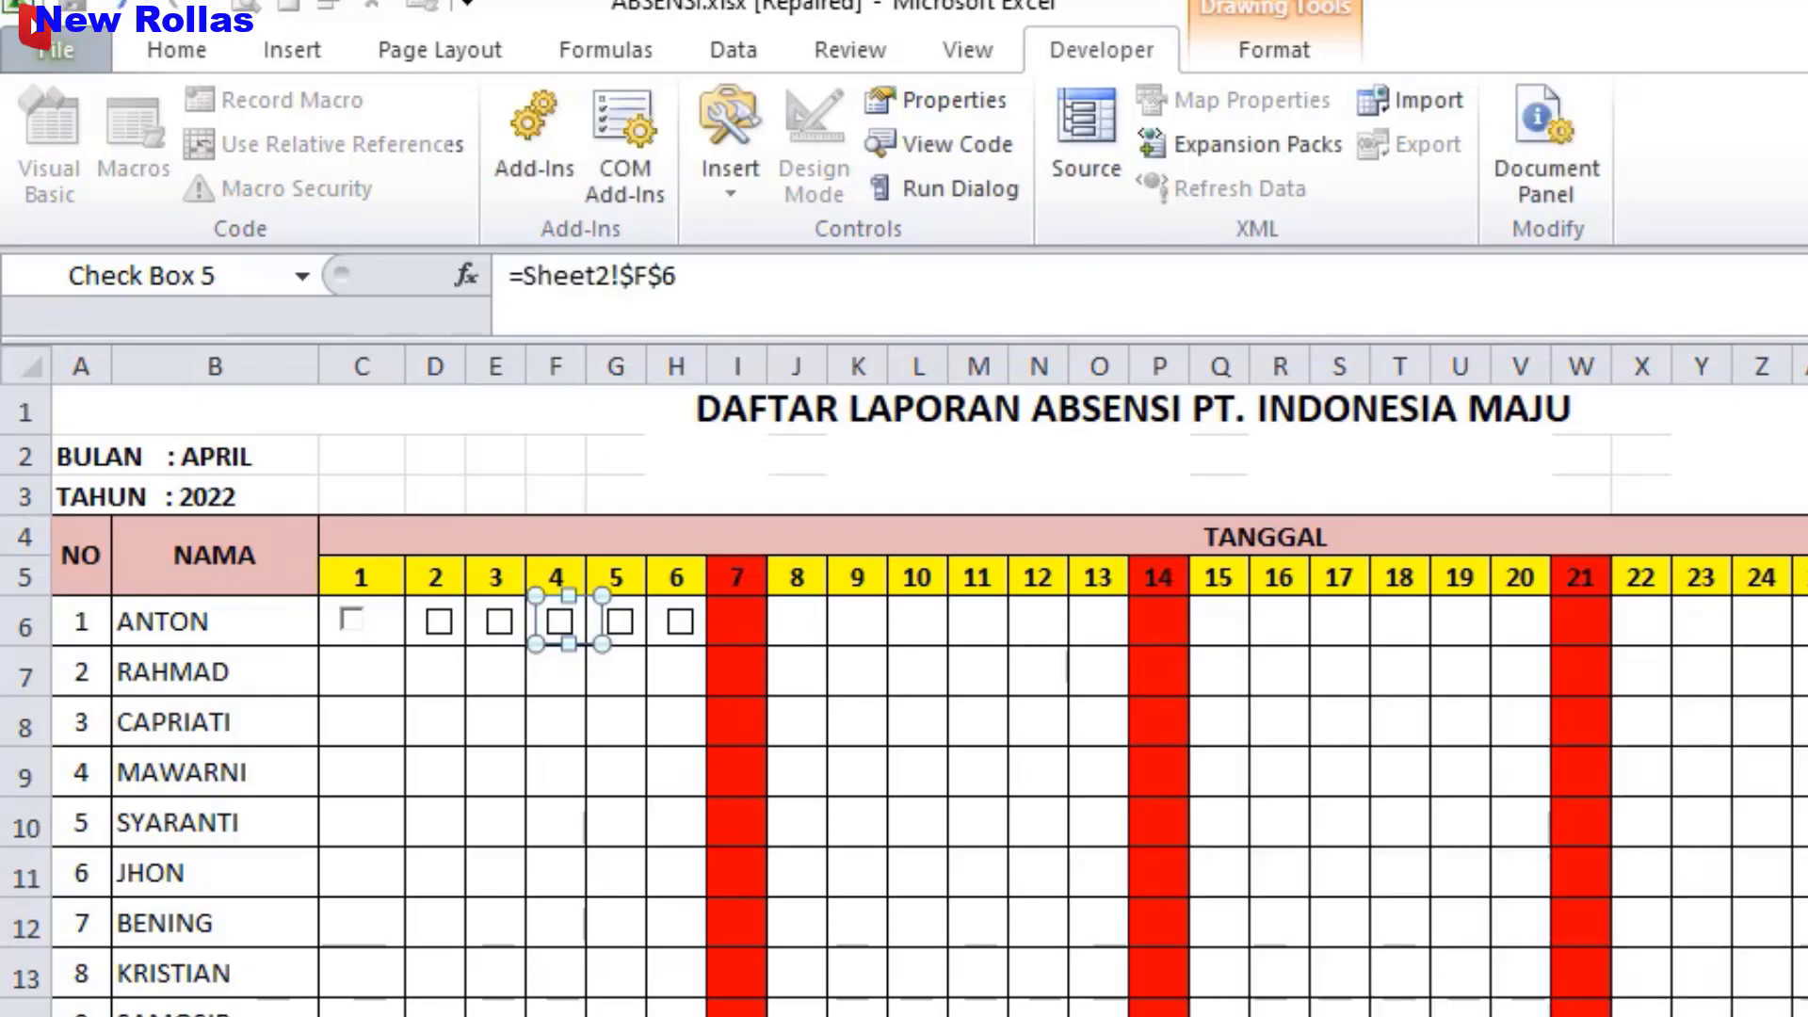
# - Paste the copied reference as the cell link of the checkbox in G6 and change it to =Sheet2!$G$6
pyautogui.rightClick(625, 643)
pyautogui.click(726, 991)
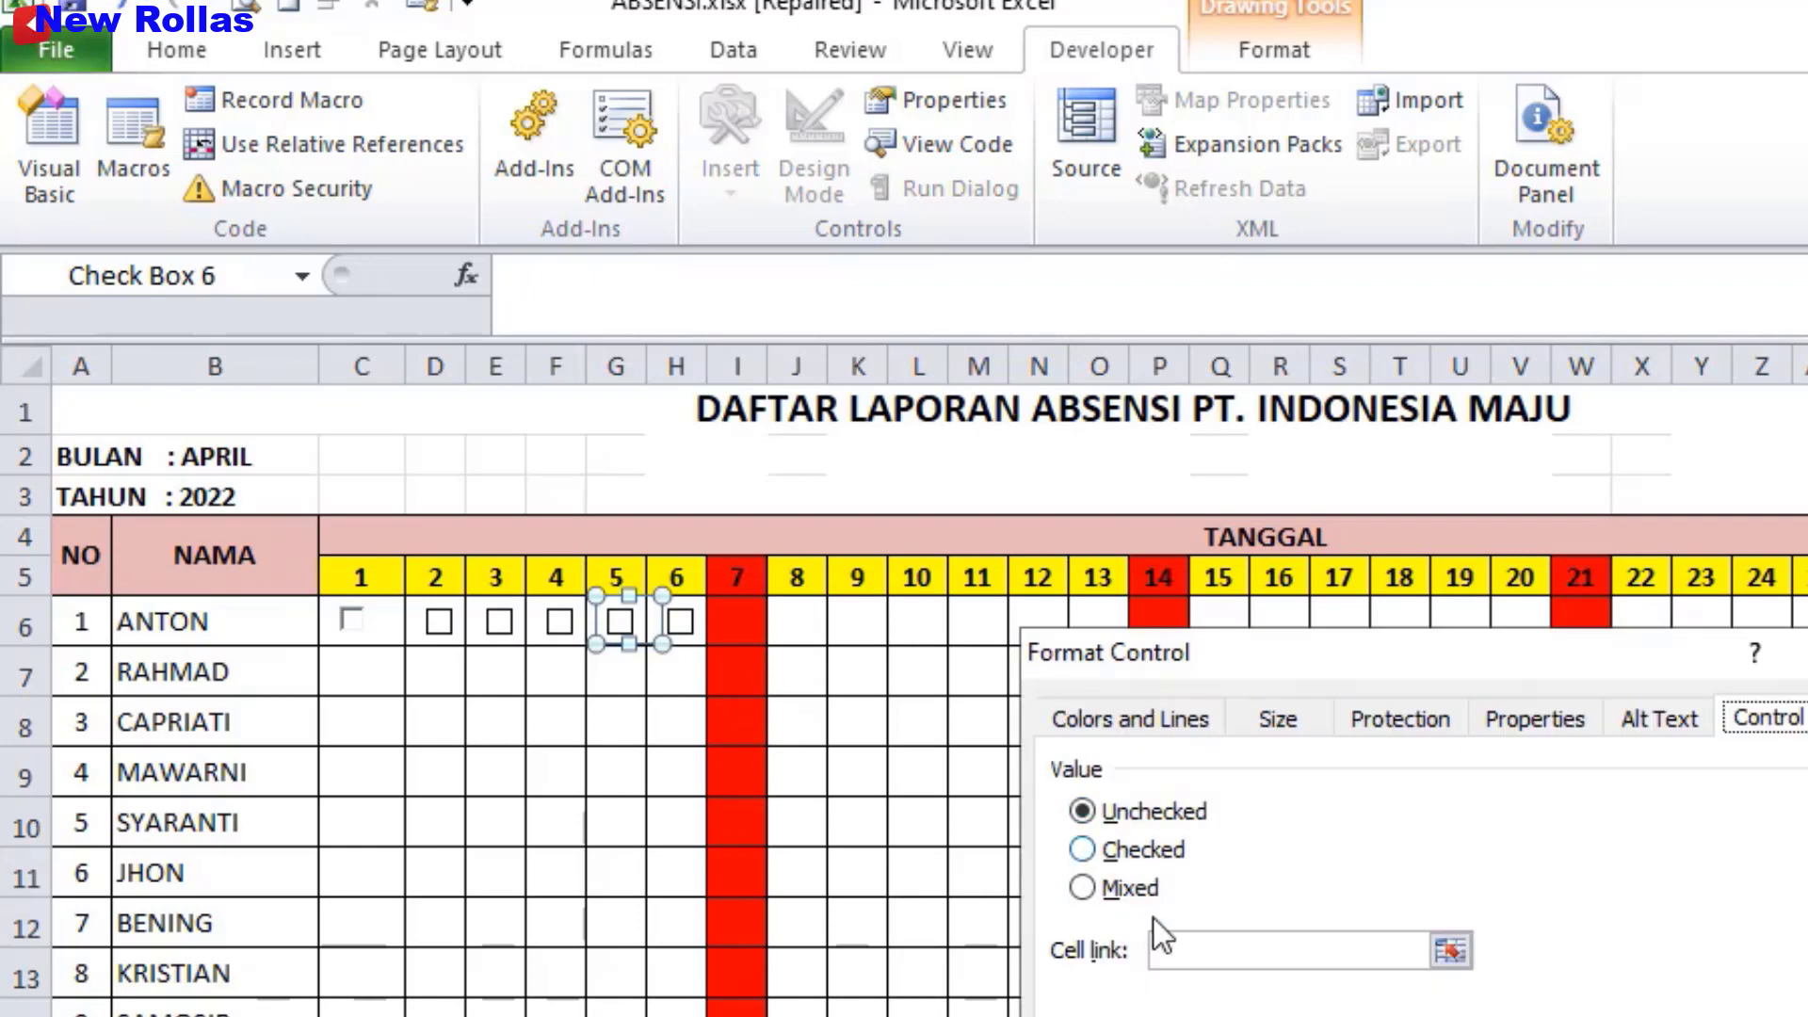
pyautogui.click(1188, 949)
pyautogui.hotkey('ctrl', 'v')
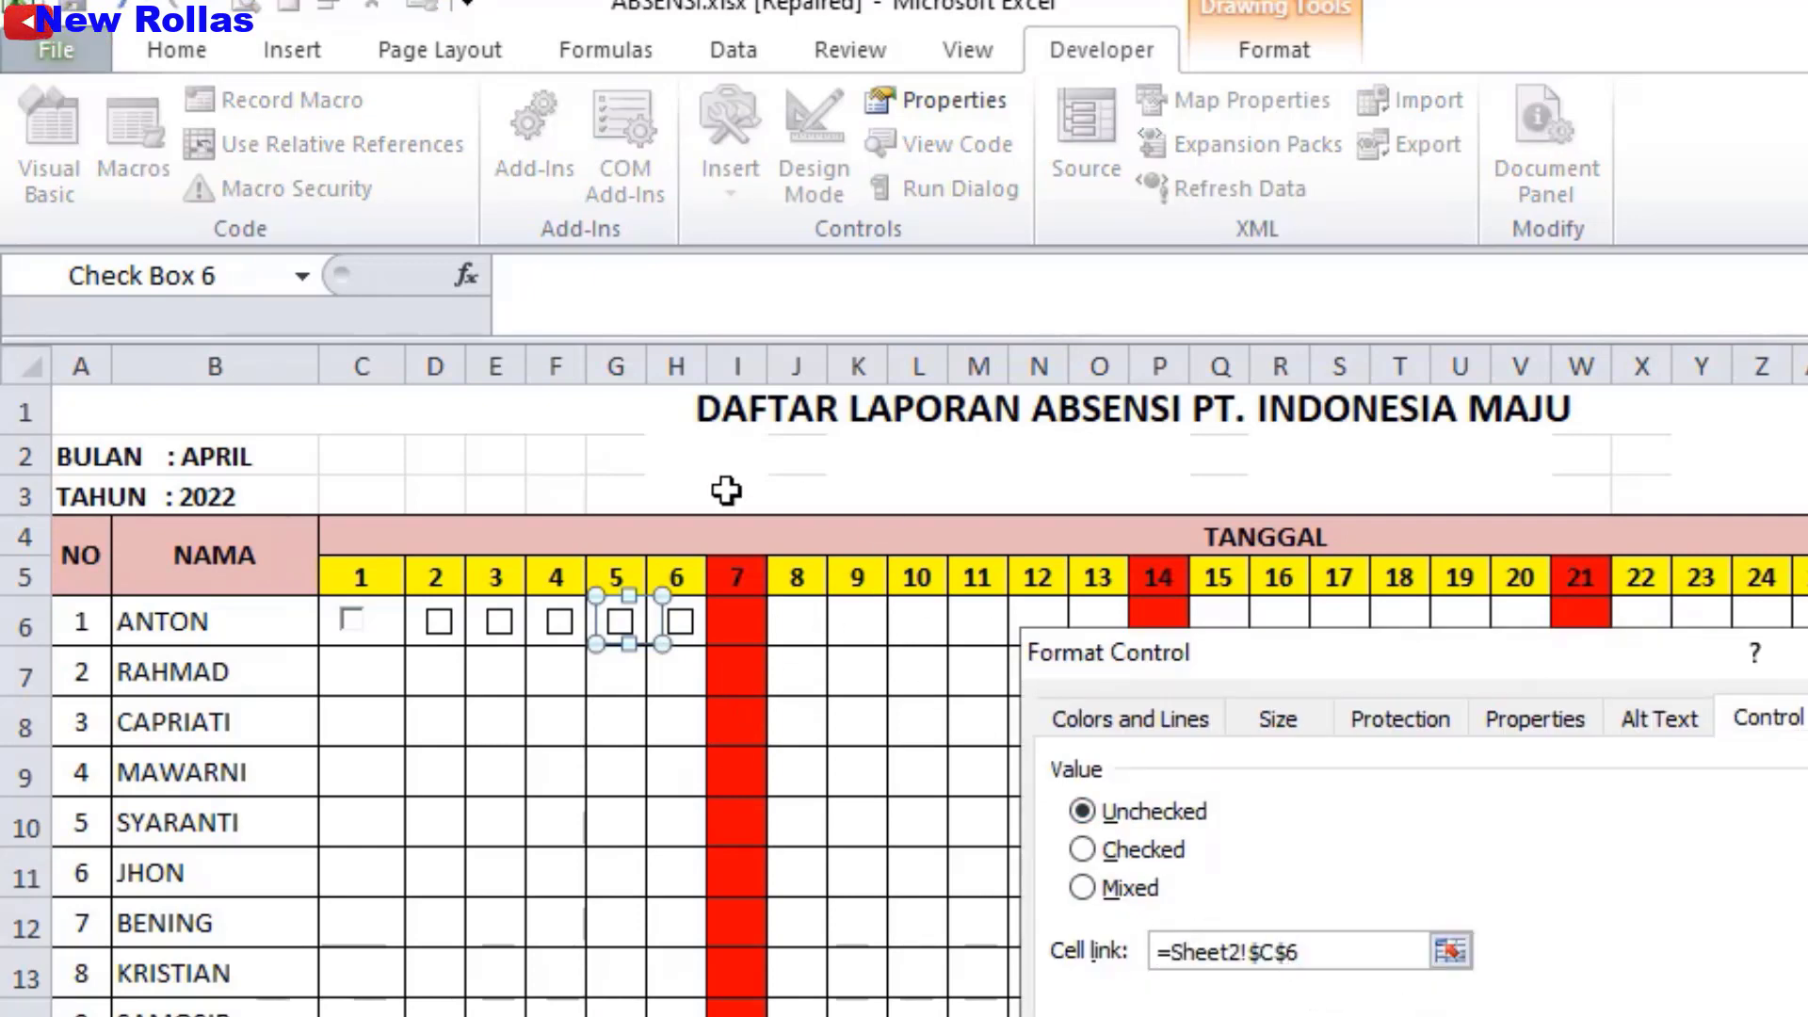
pyautogui.click(1272, 953)
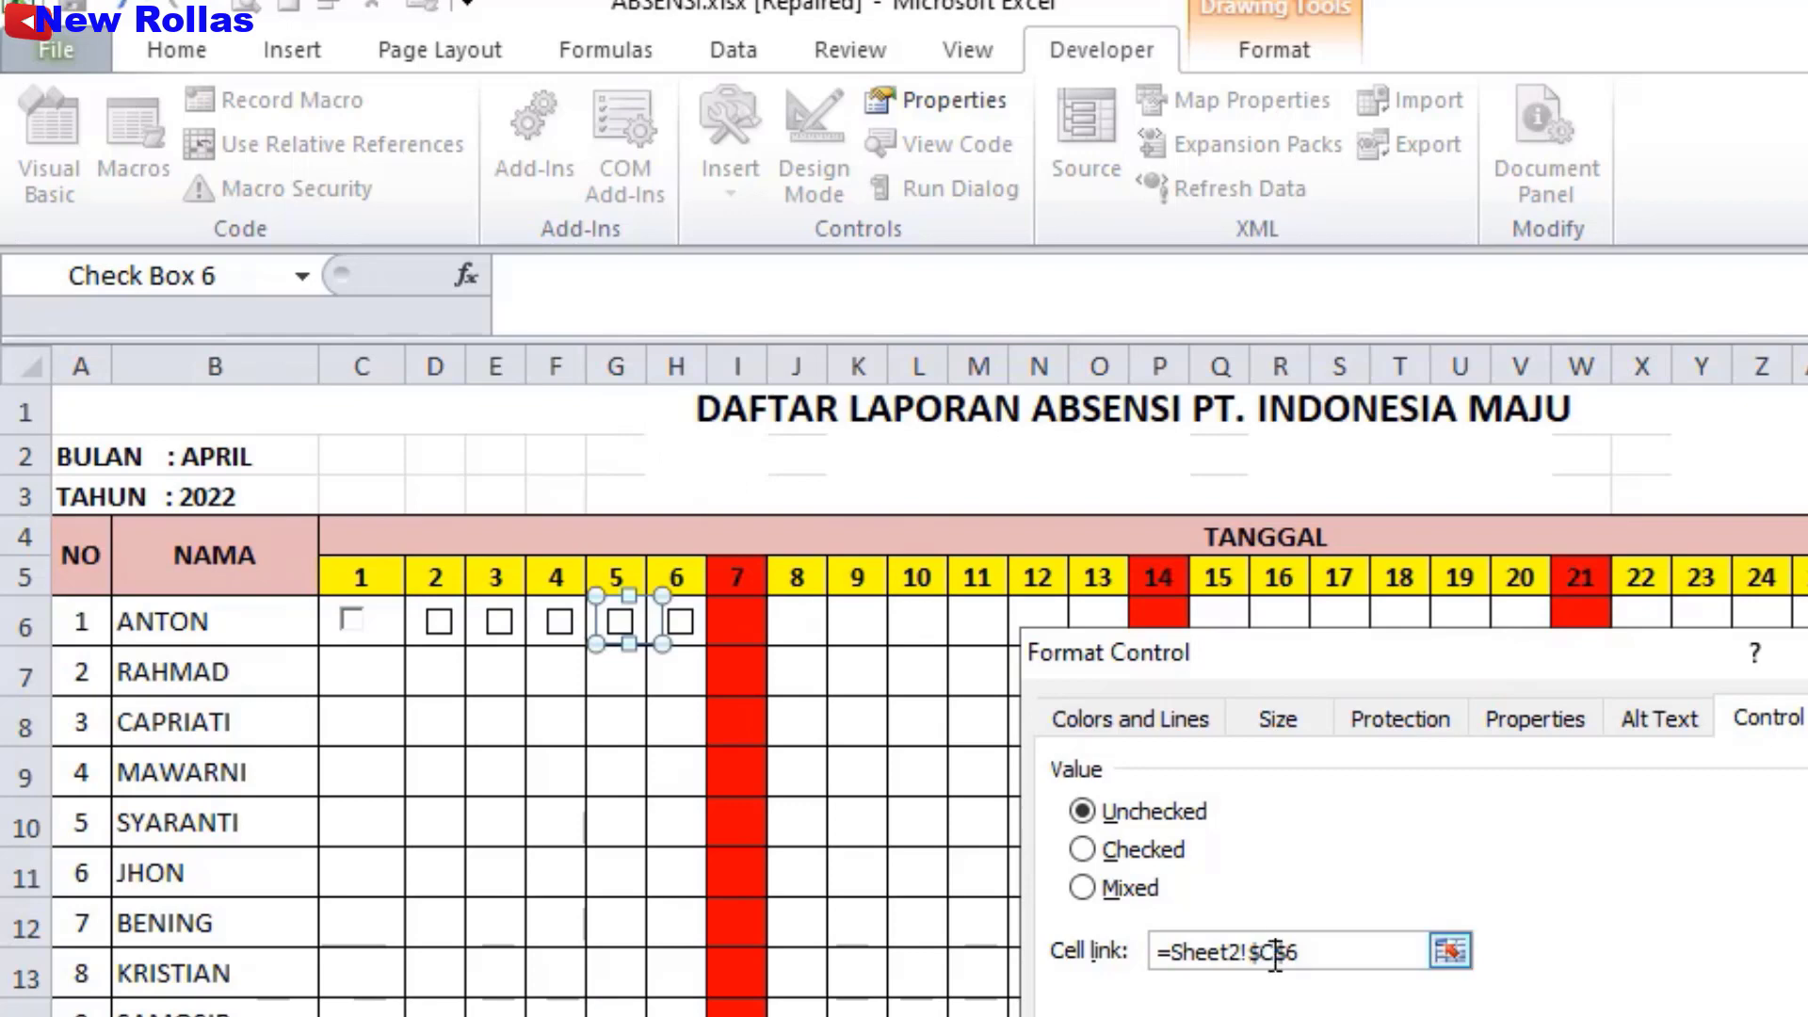
pyautogui.press('BackSpace')
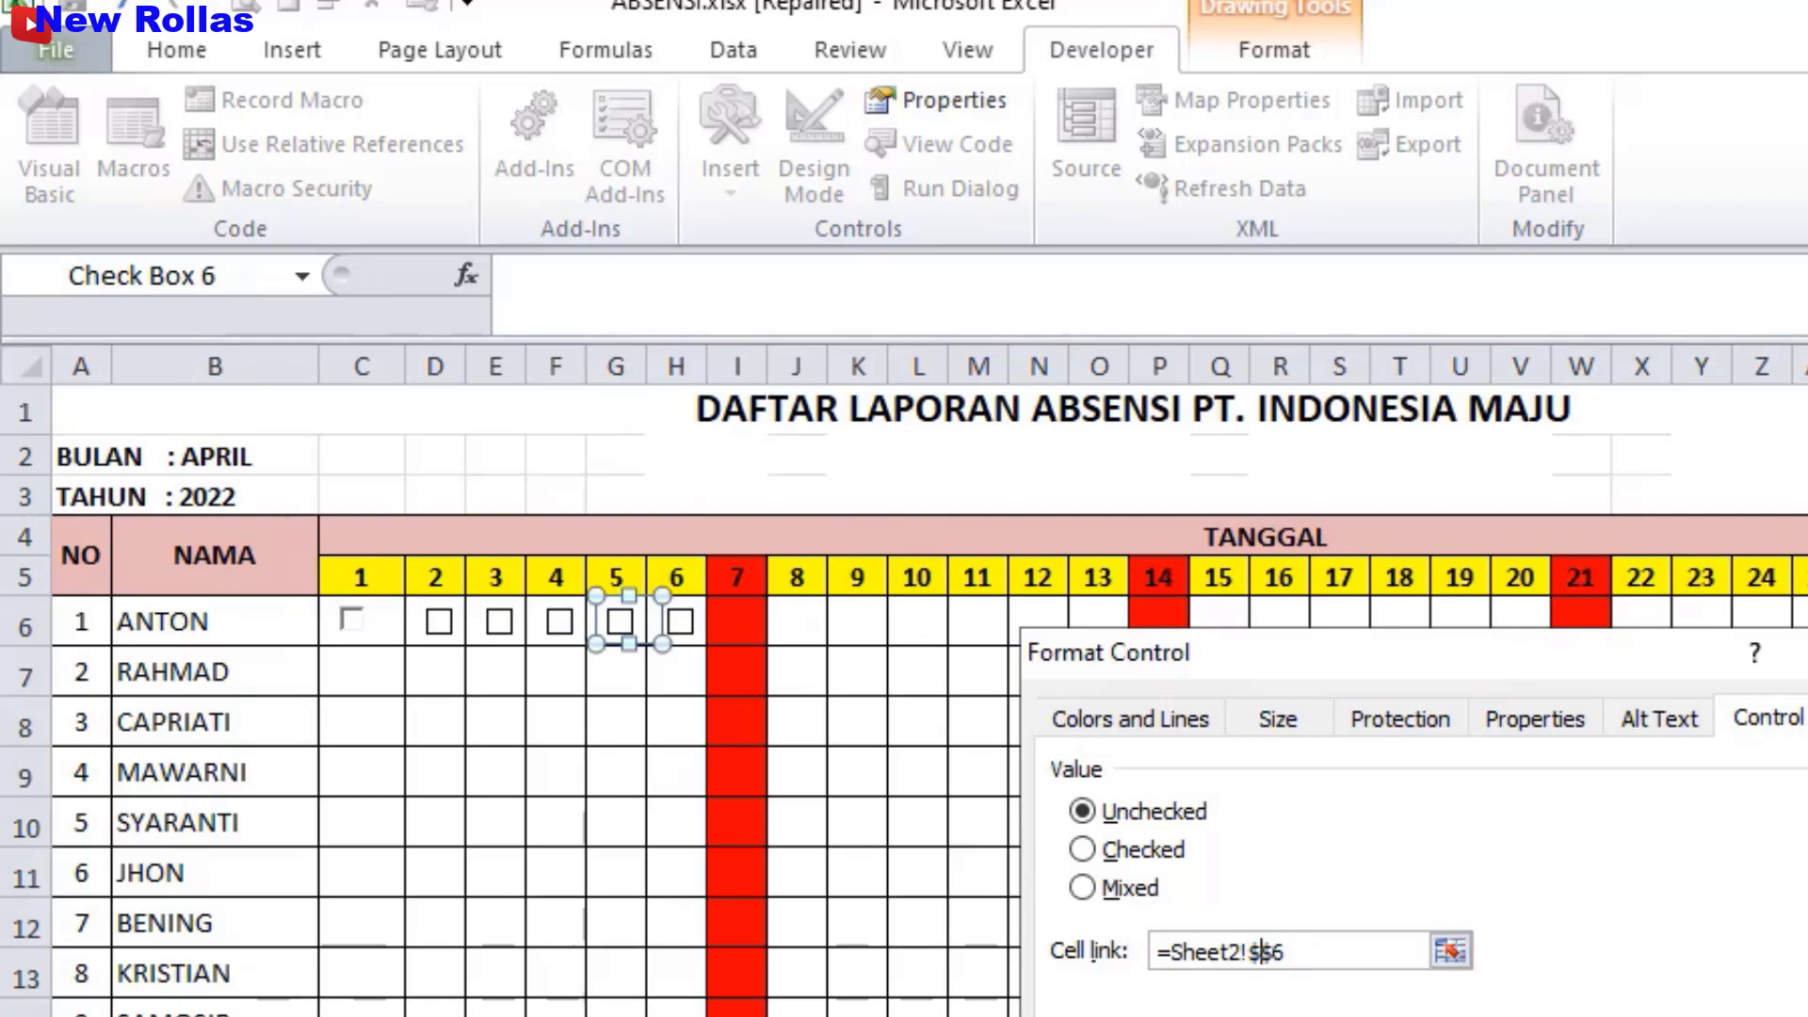
pyautogui.write('G6')
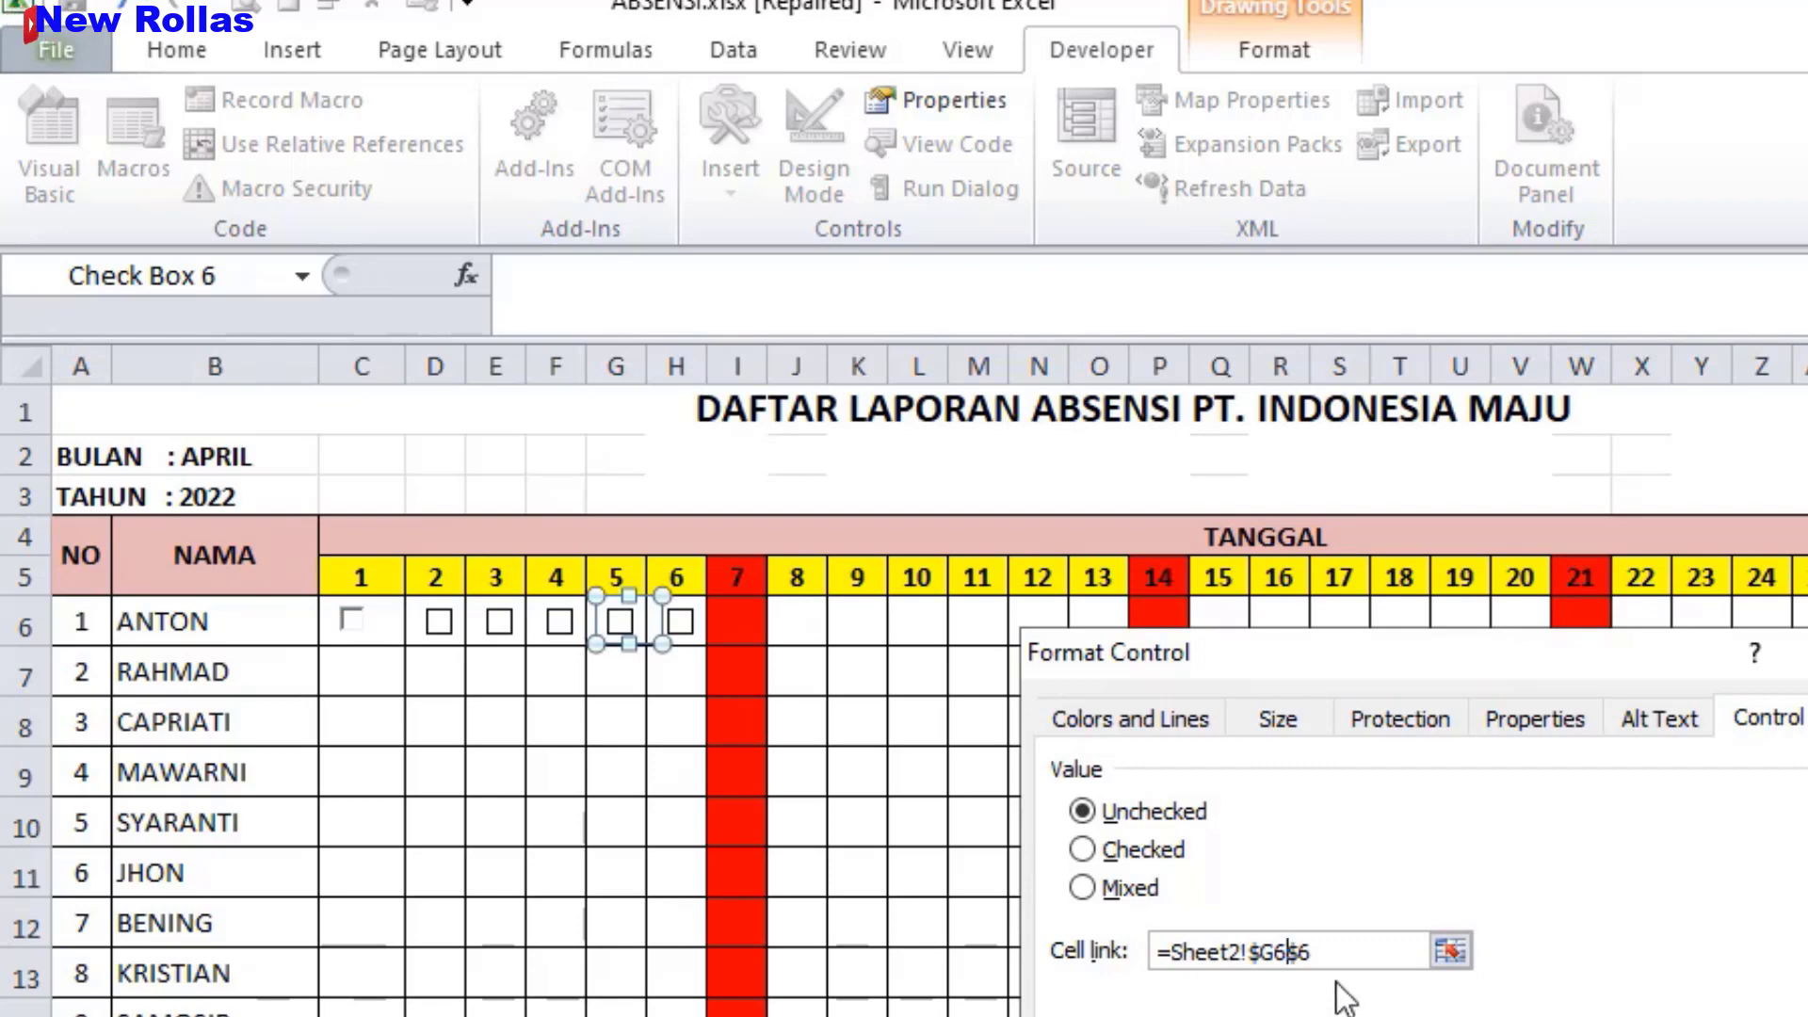
pyautogui.press('BackSpace')
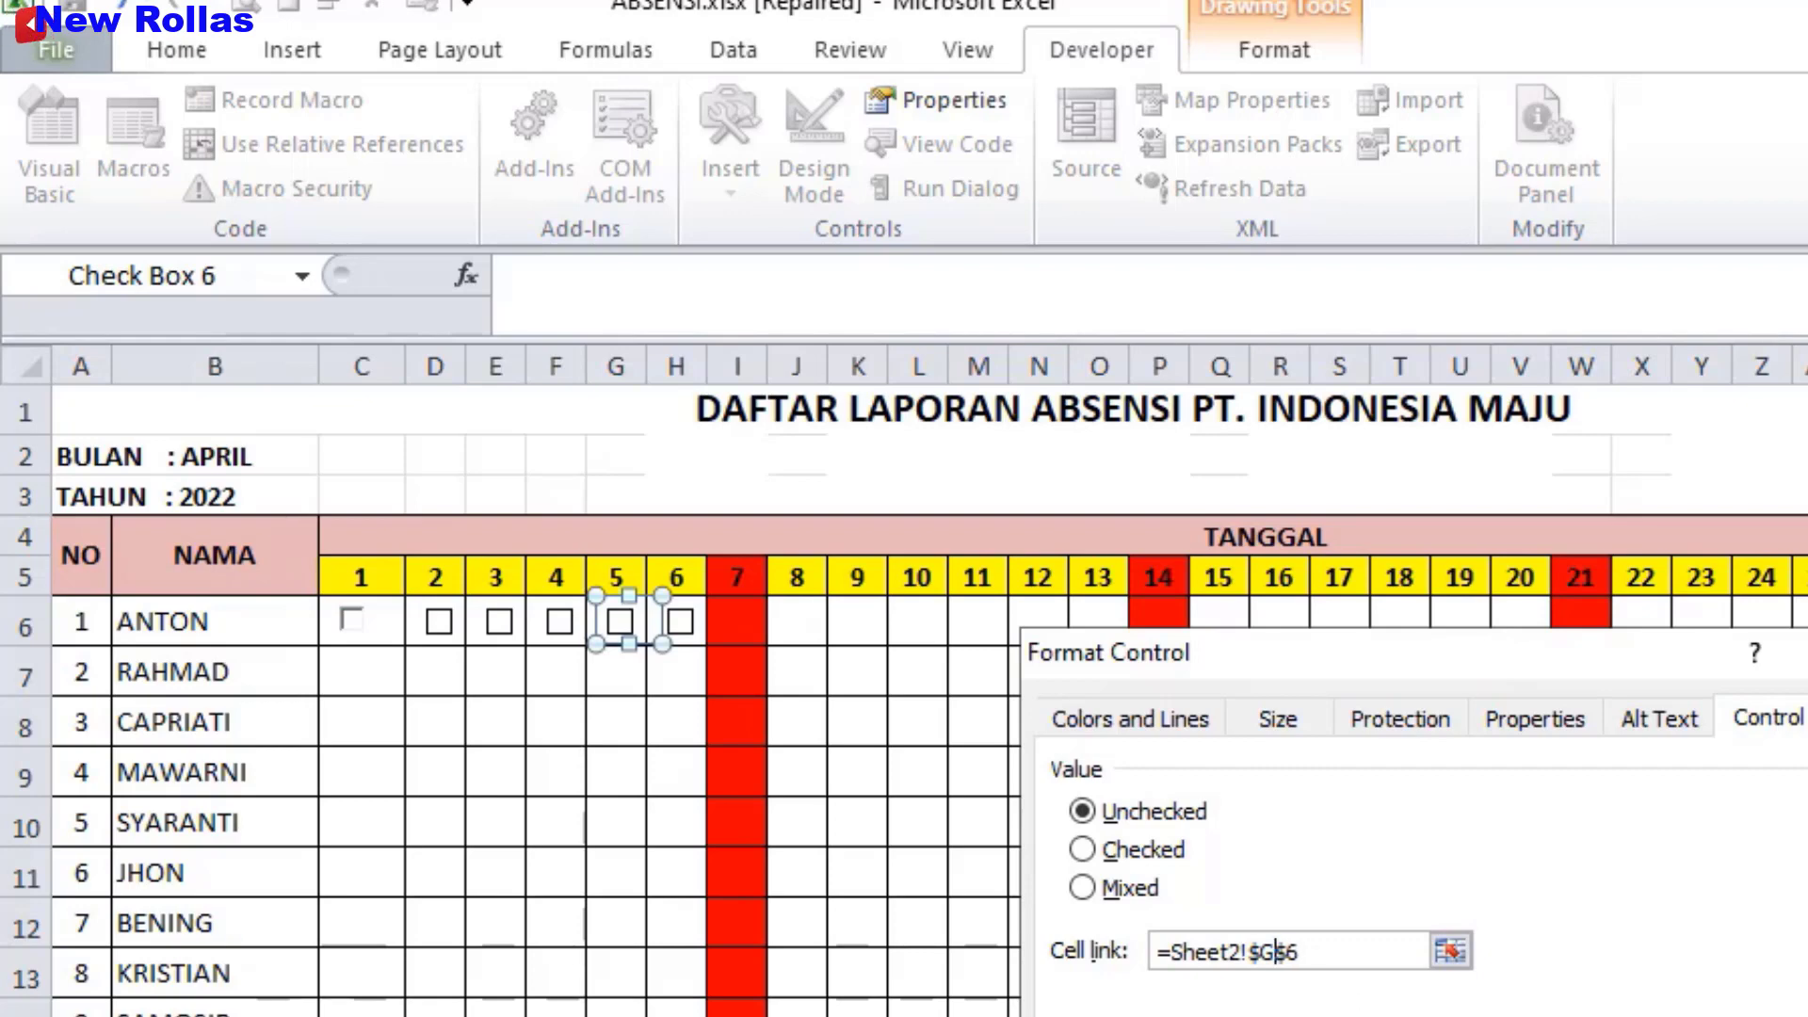
pyautogui.press('Return')
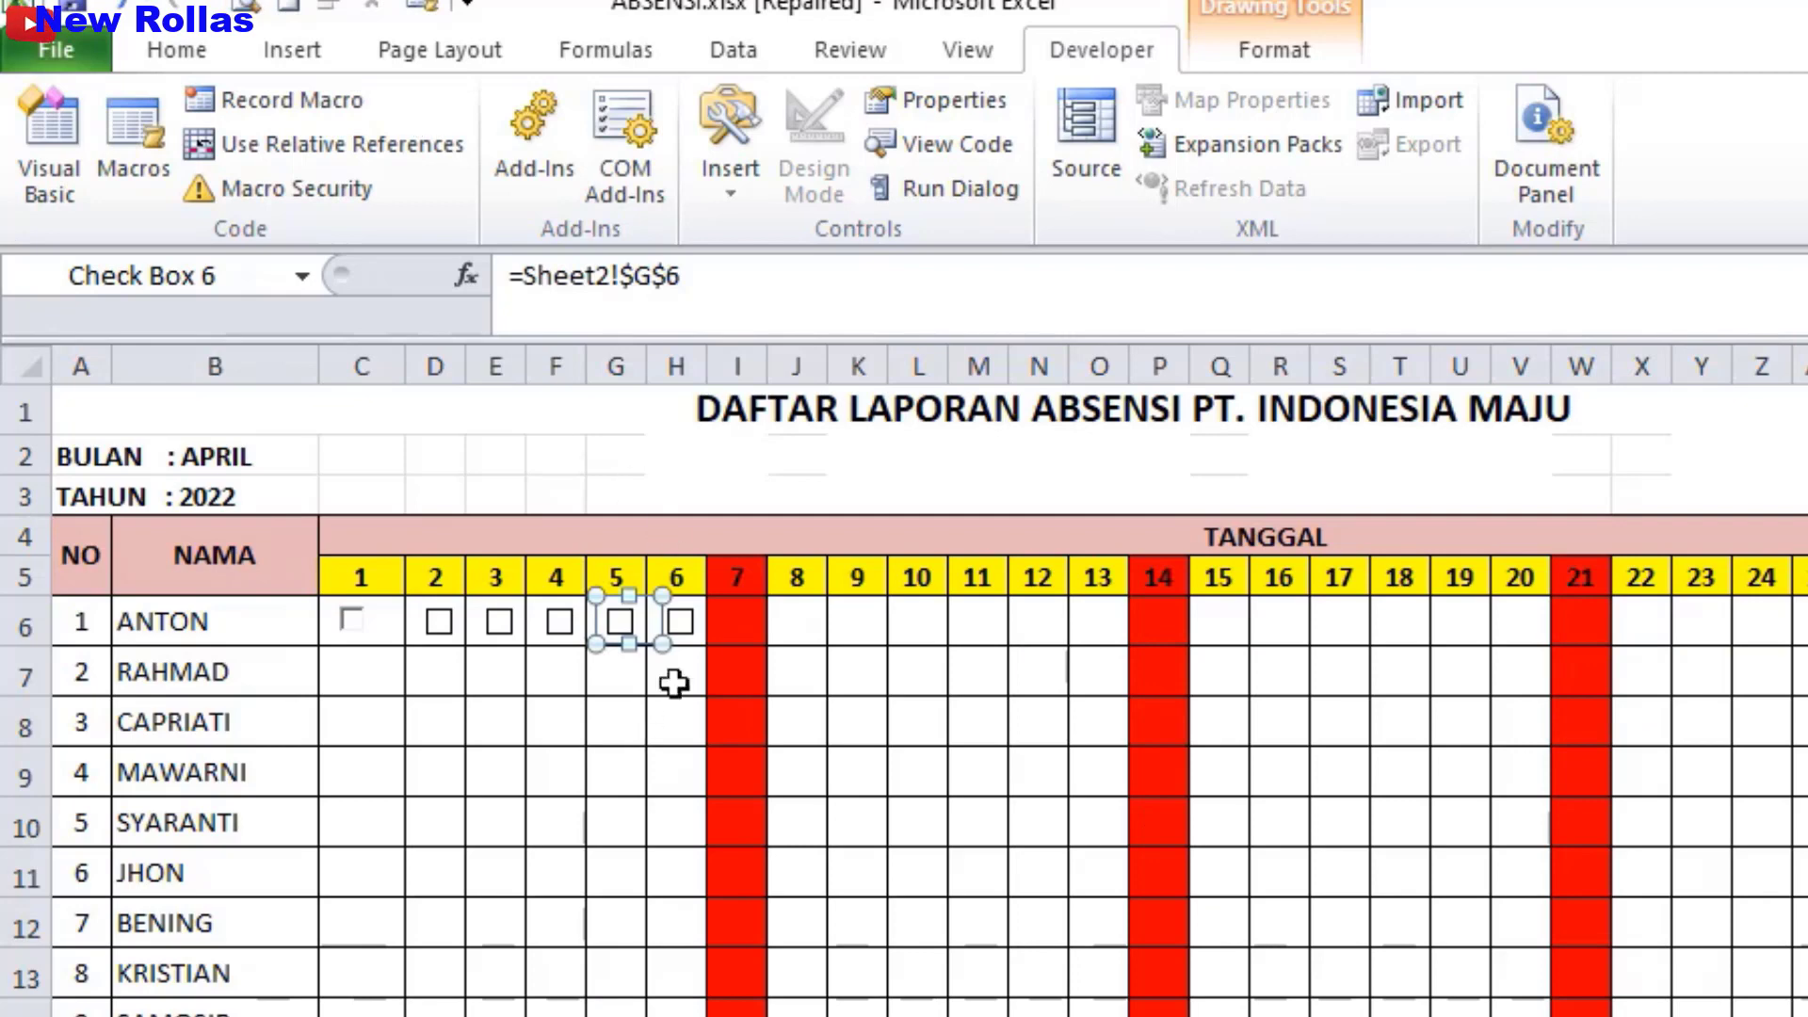
# - Link the checkbox in H6 to =Sheet2!$H$6, using the copied reference with its column changed to H
pyautogui.rightClick(697, 640)
pyautogui.click(828, 972)
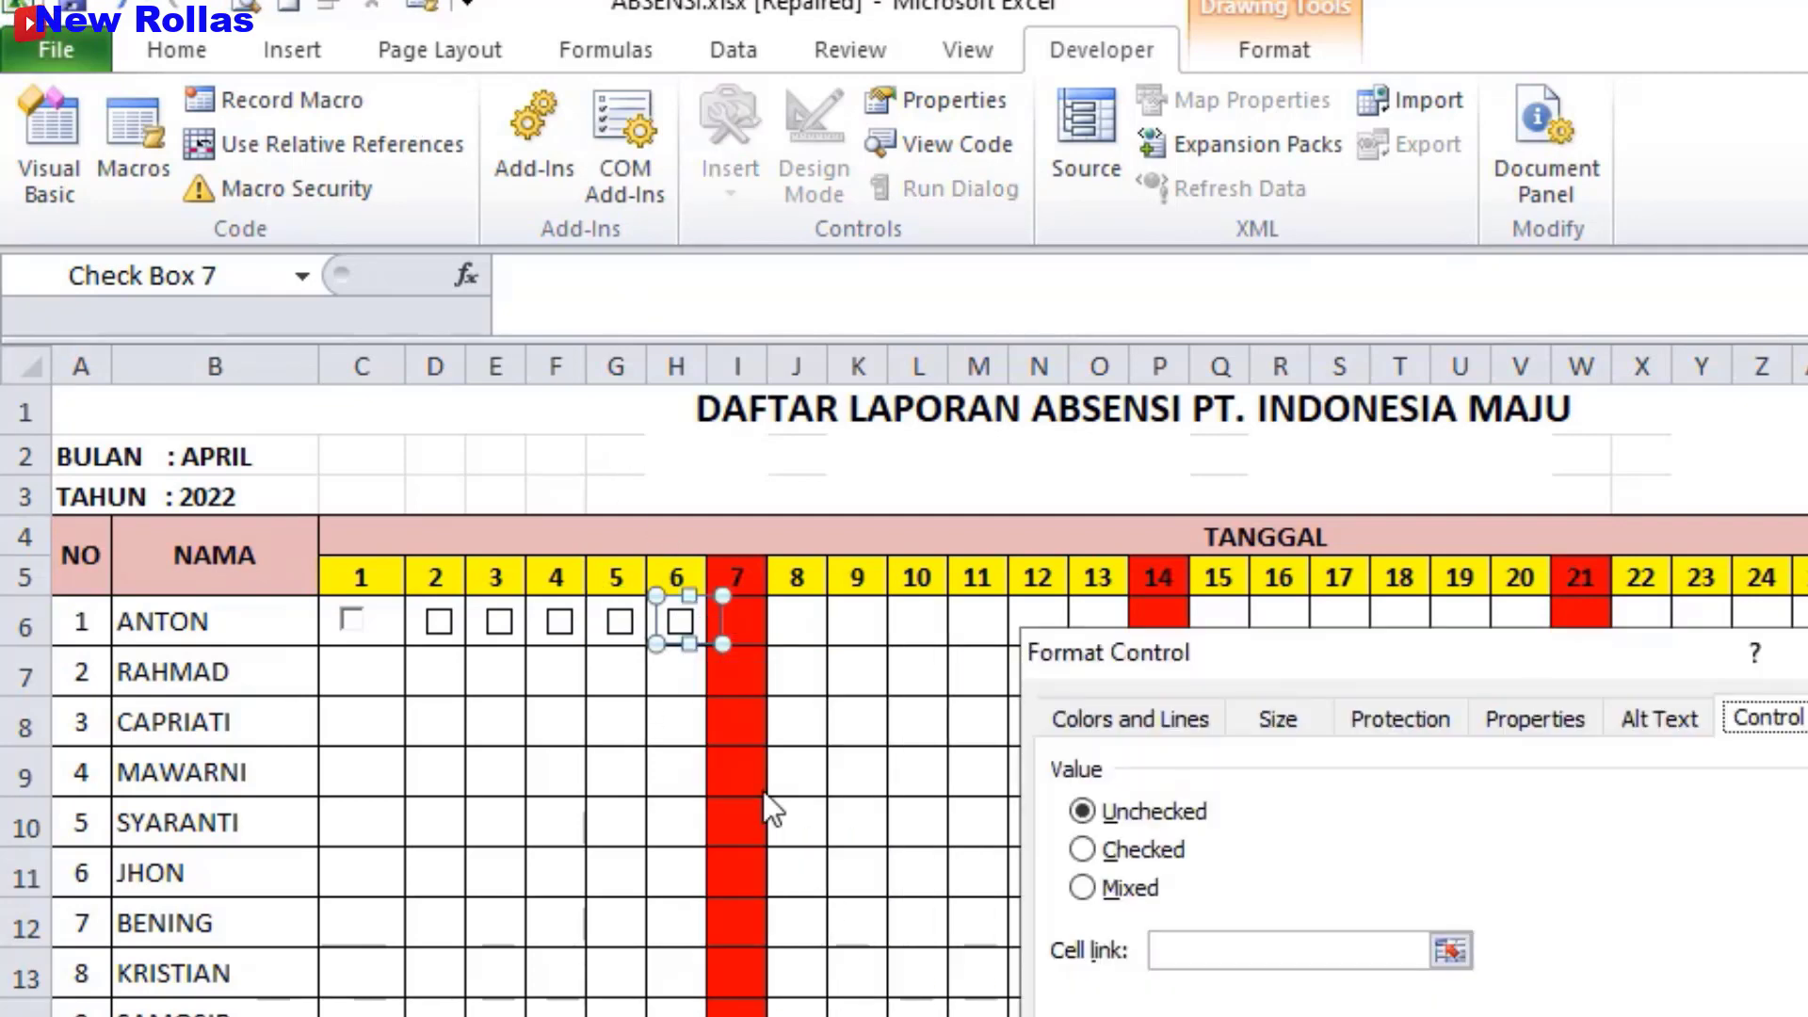
pyautogui.click(1201, 951)
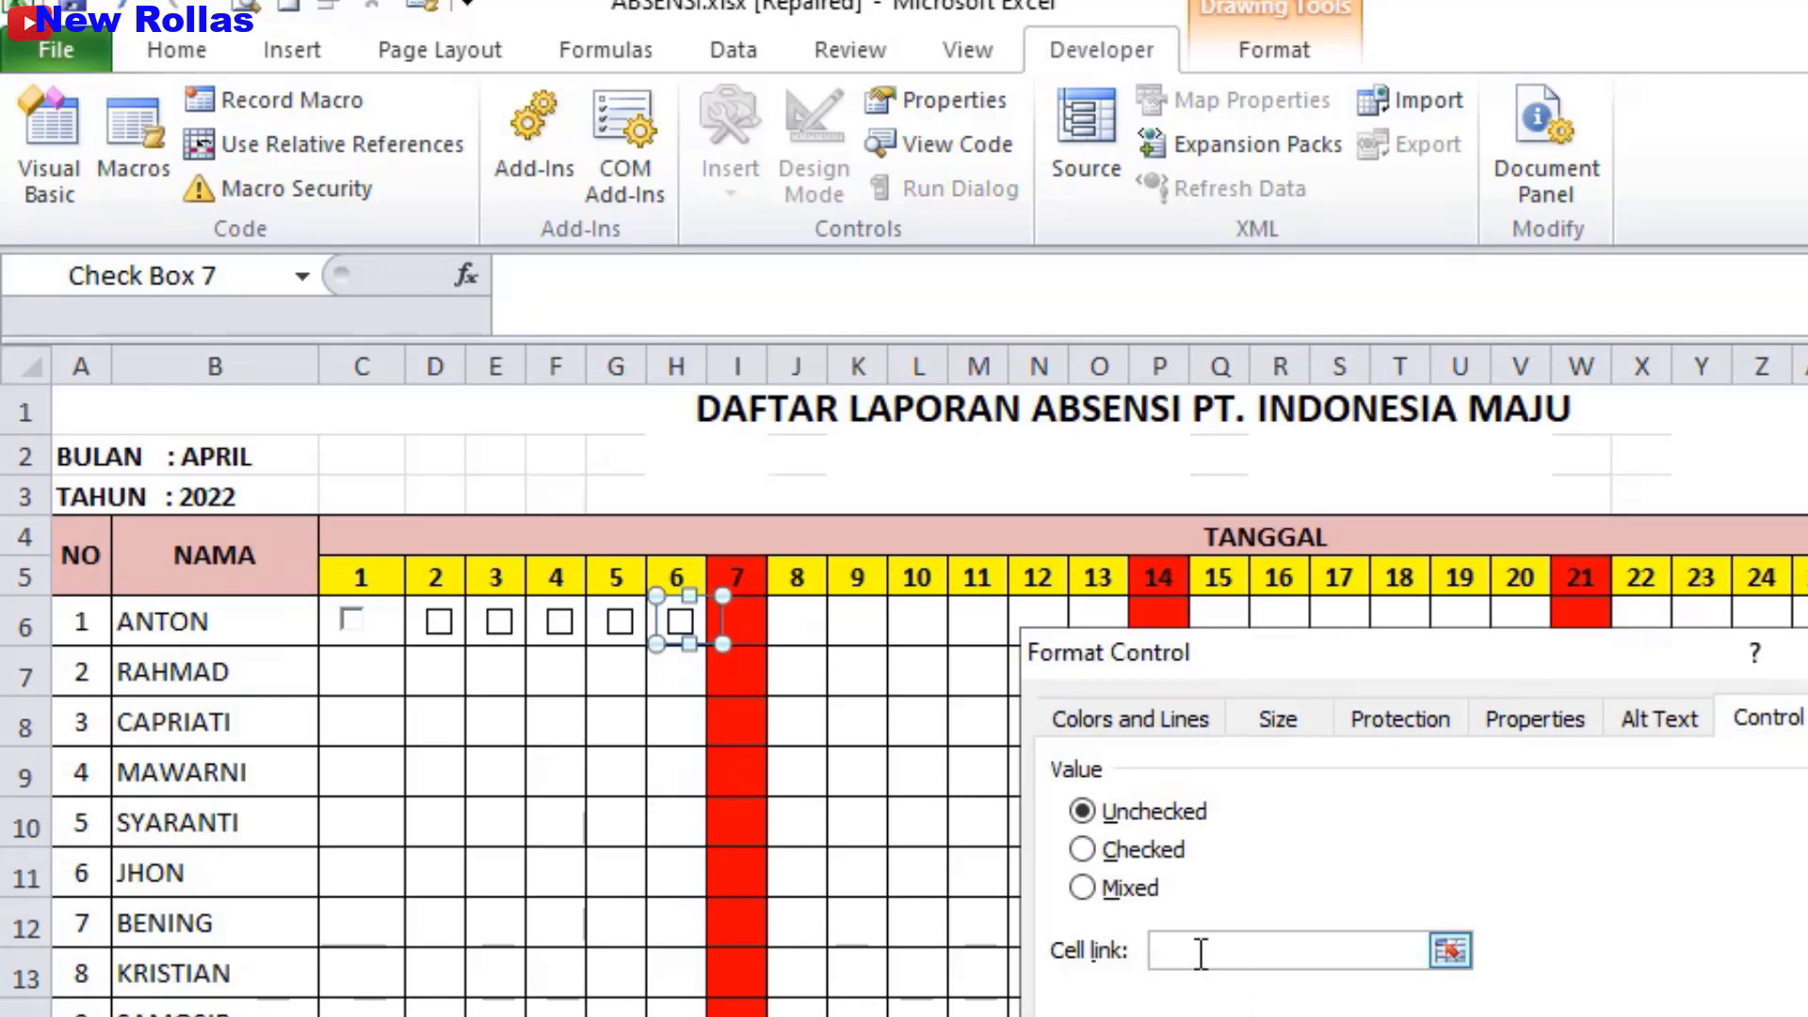
pyautogui.write('=Sheet2!$C$6')
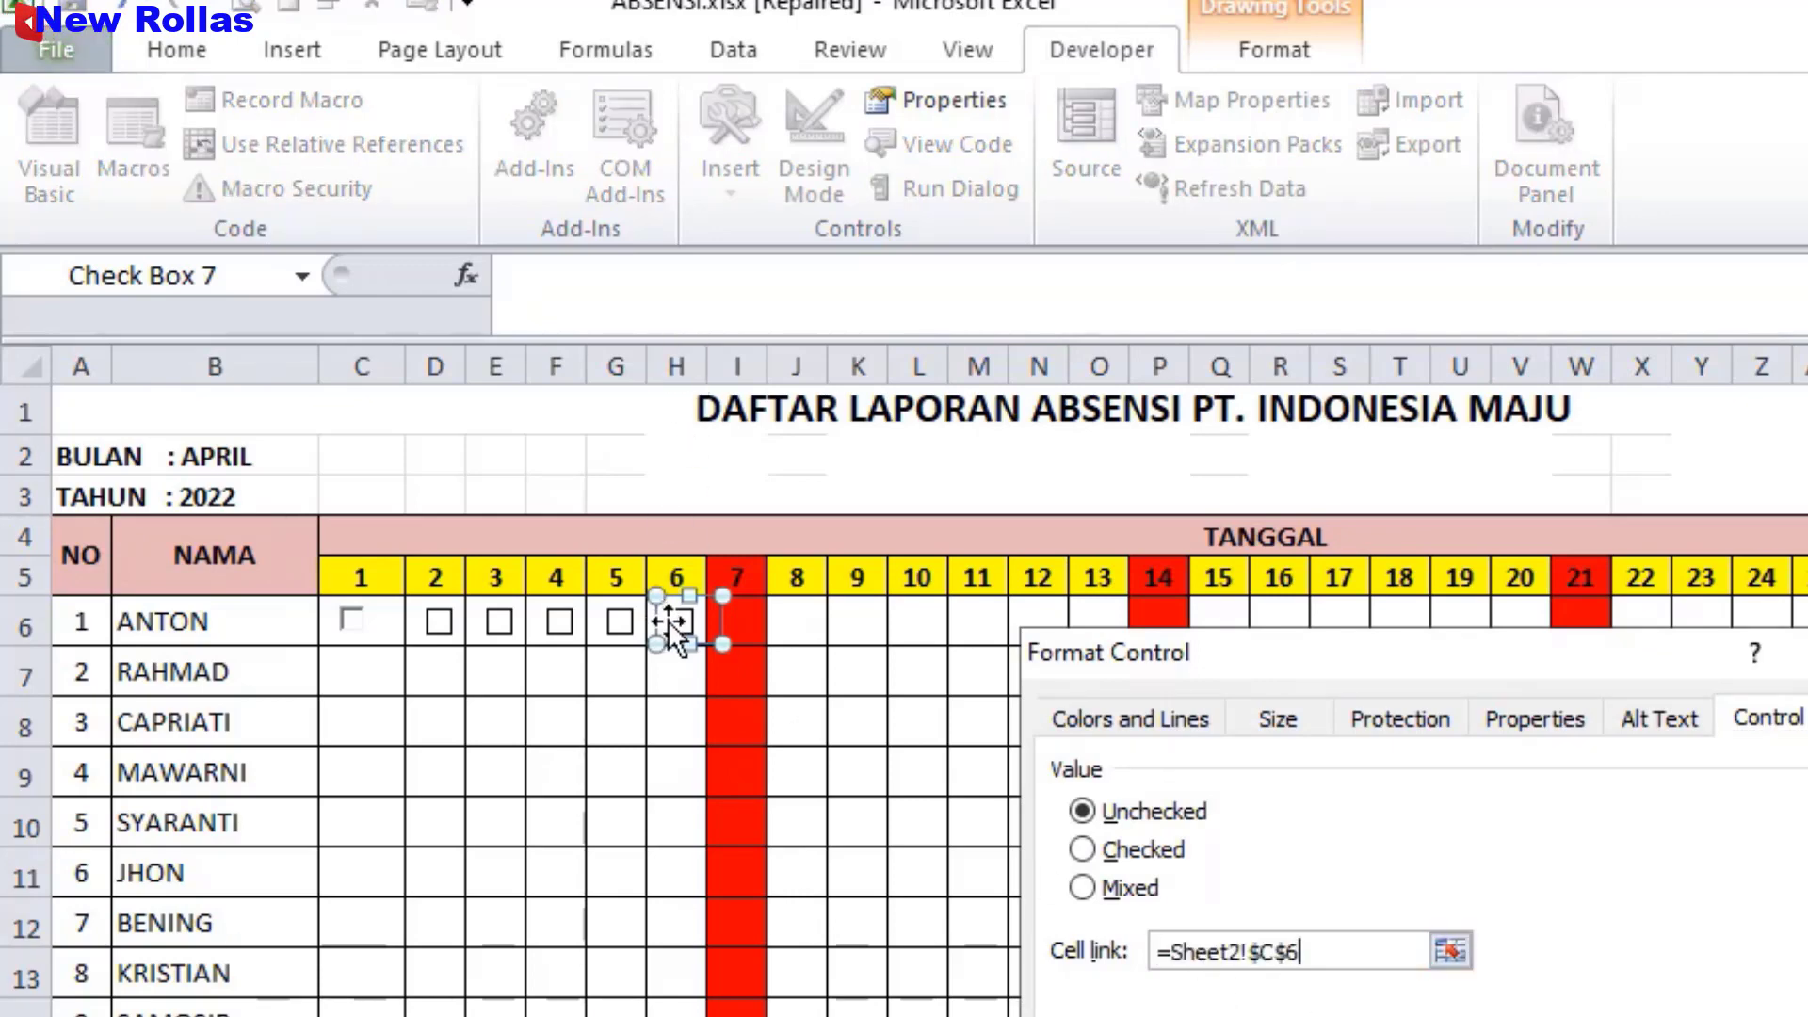
pyautogui.click(1275, 952)
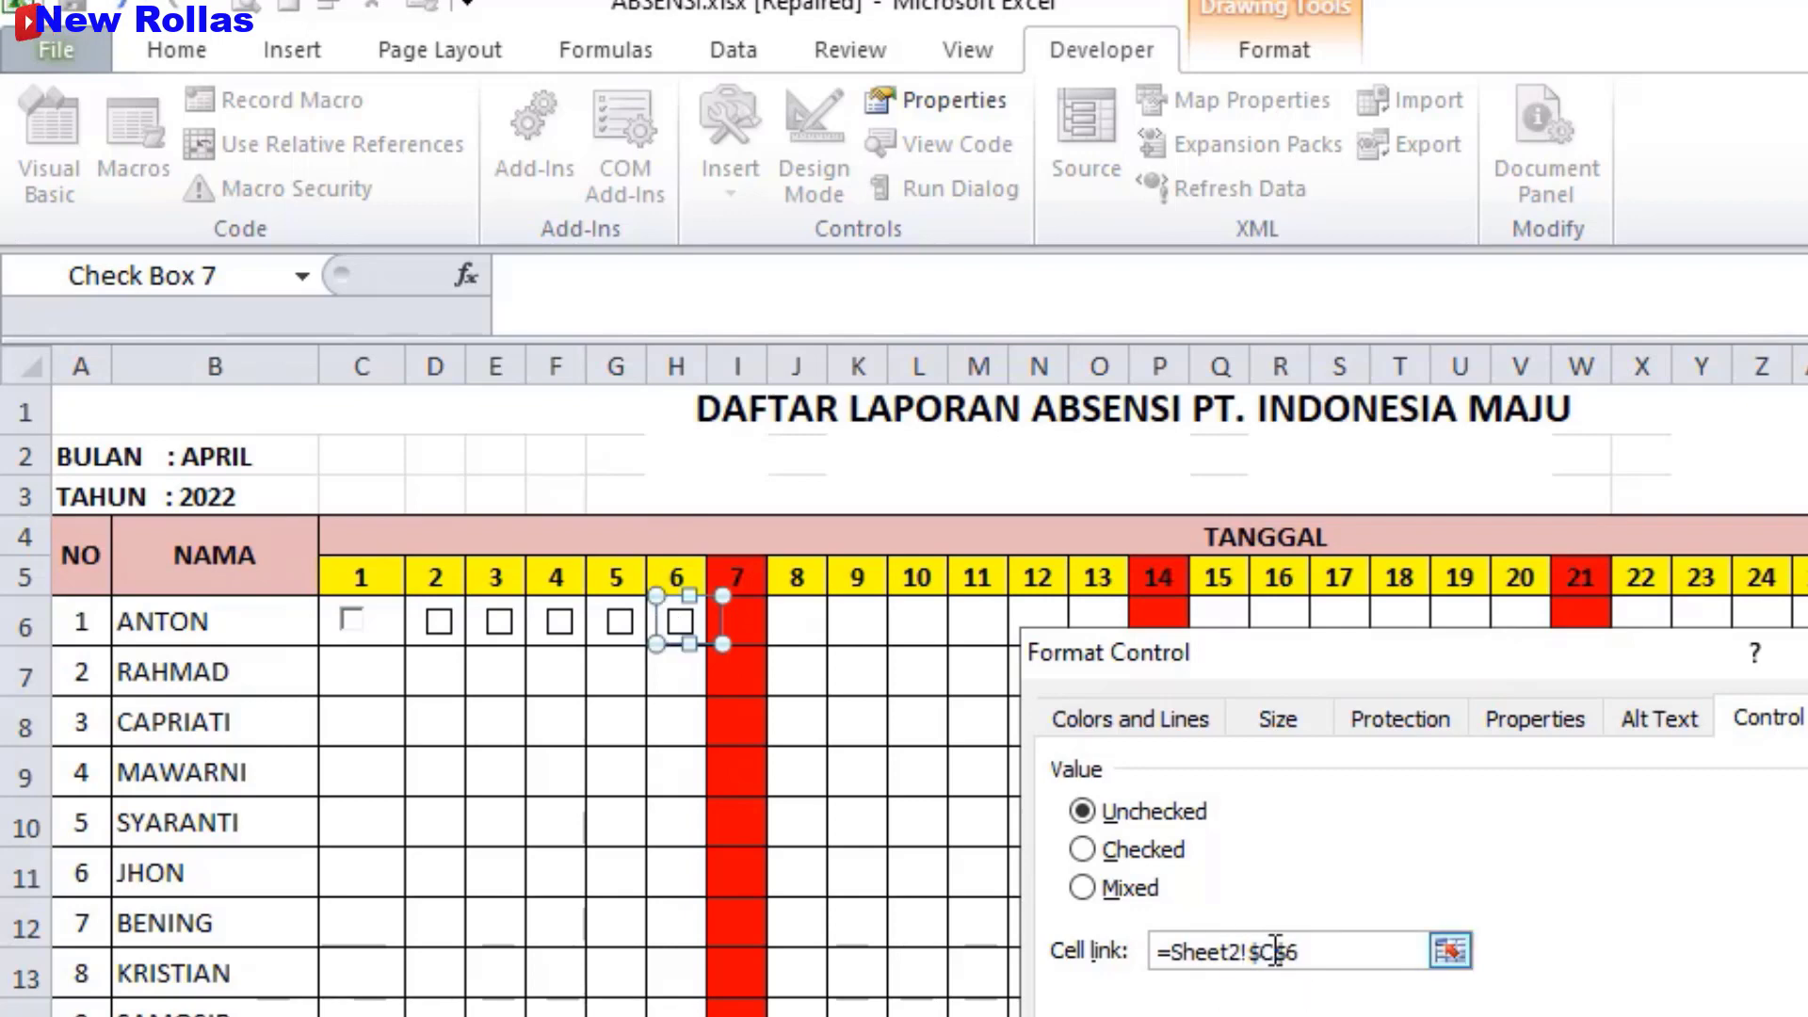
pyautogui.press('BackSpace')
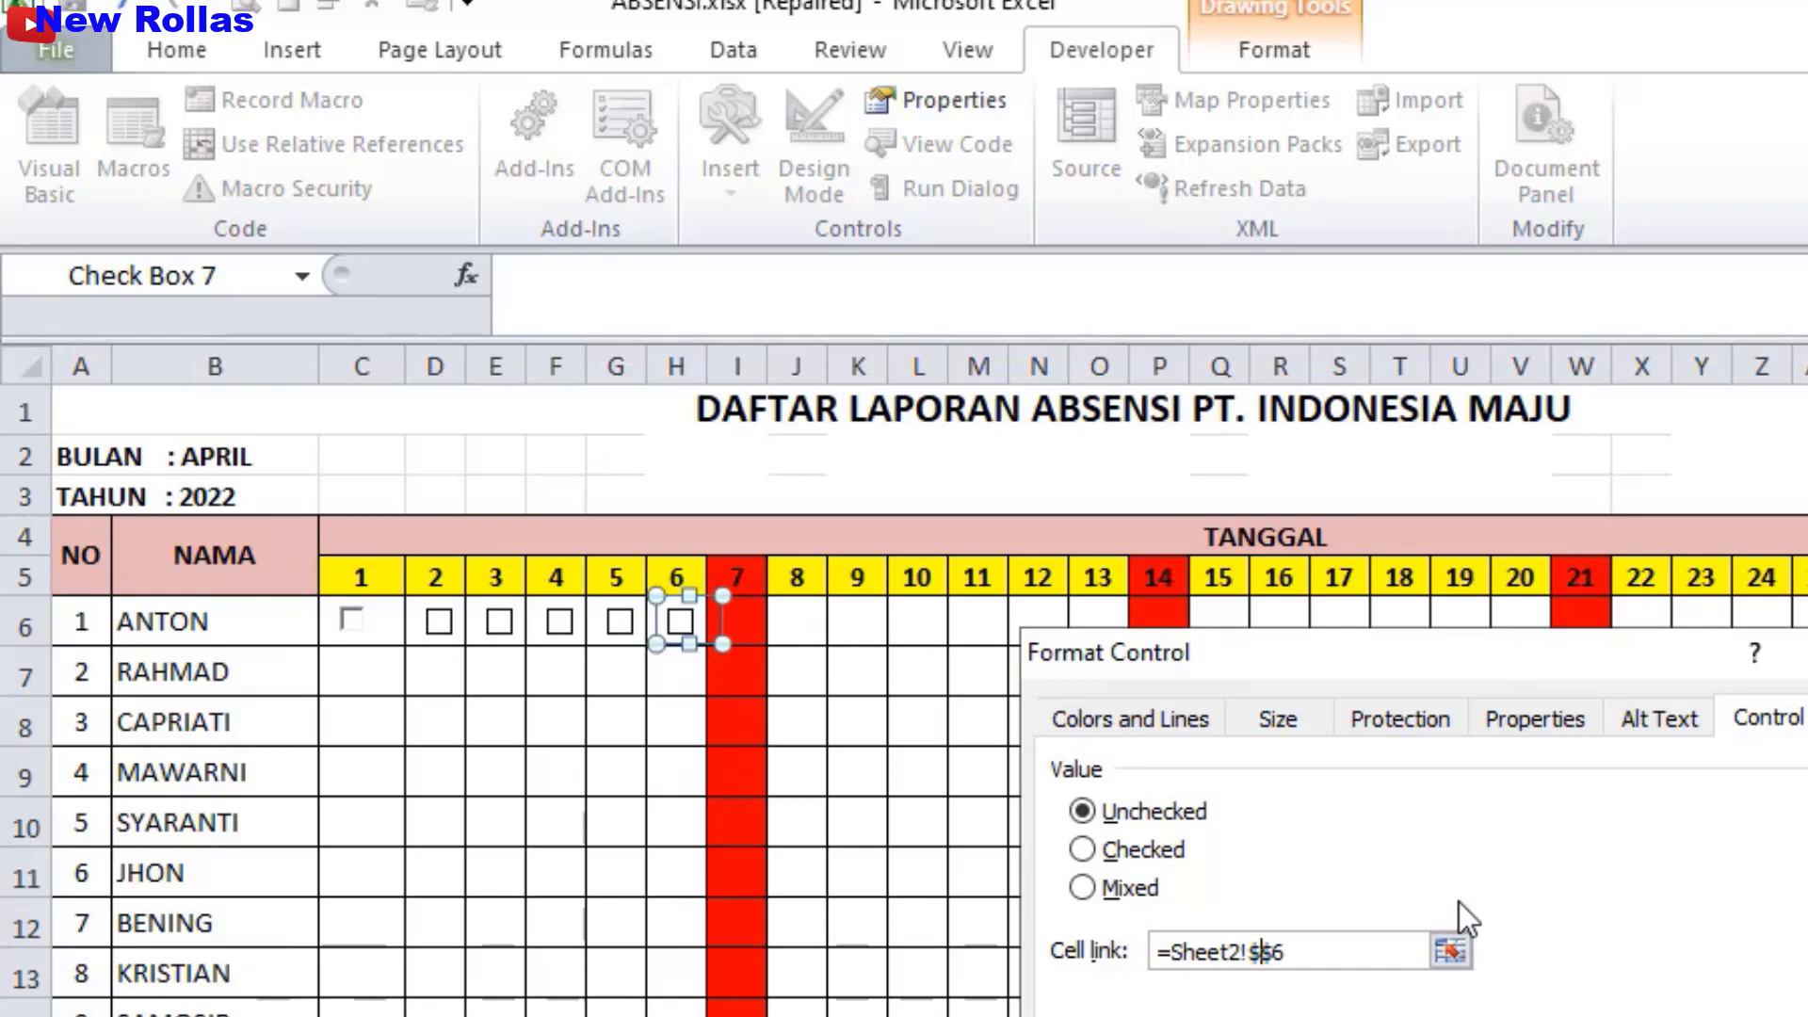
pyautogui.write('H')
pyautogui.press('Return')
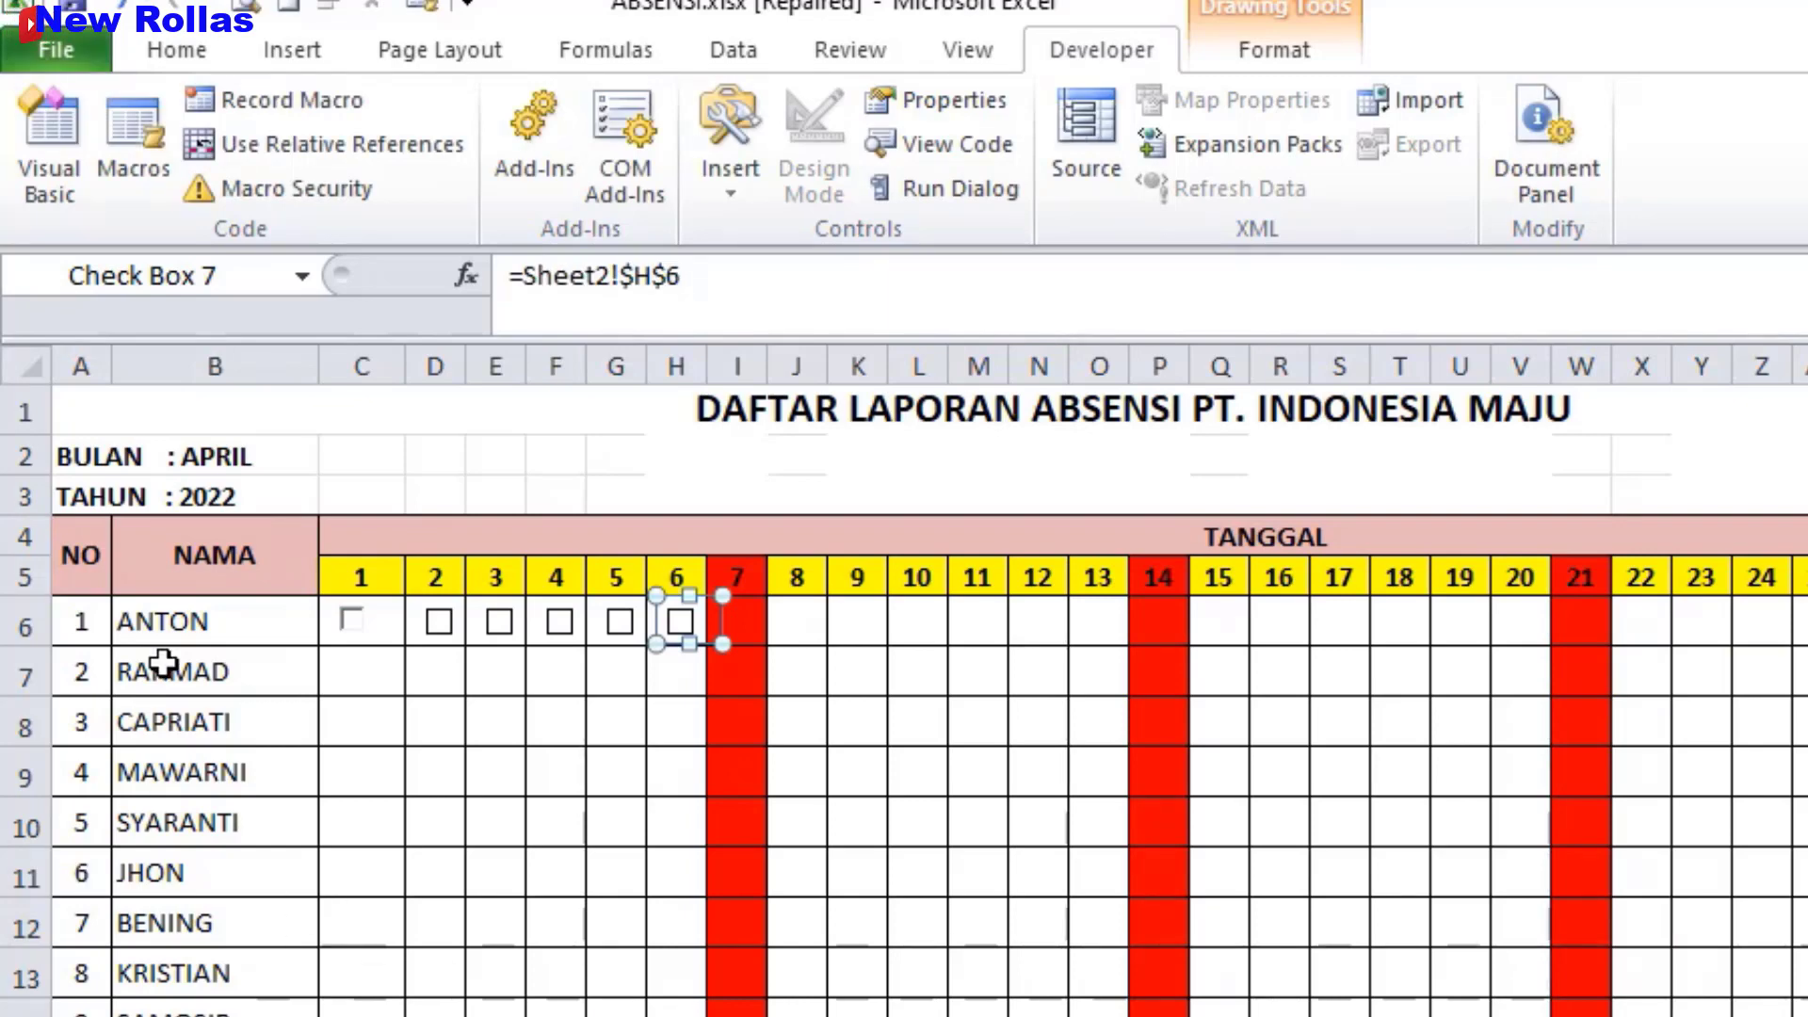
# - Narrow column C slightly, and tick the checkbox in C6 to check its linked cell on Sheet2
pyautogui.moveTo(406, 367); pyautogui.dragTo(387, 351)
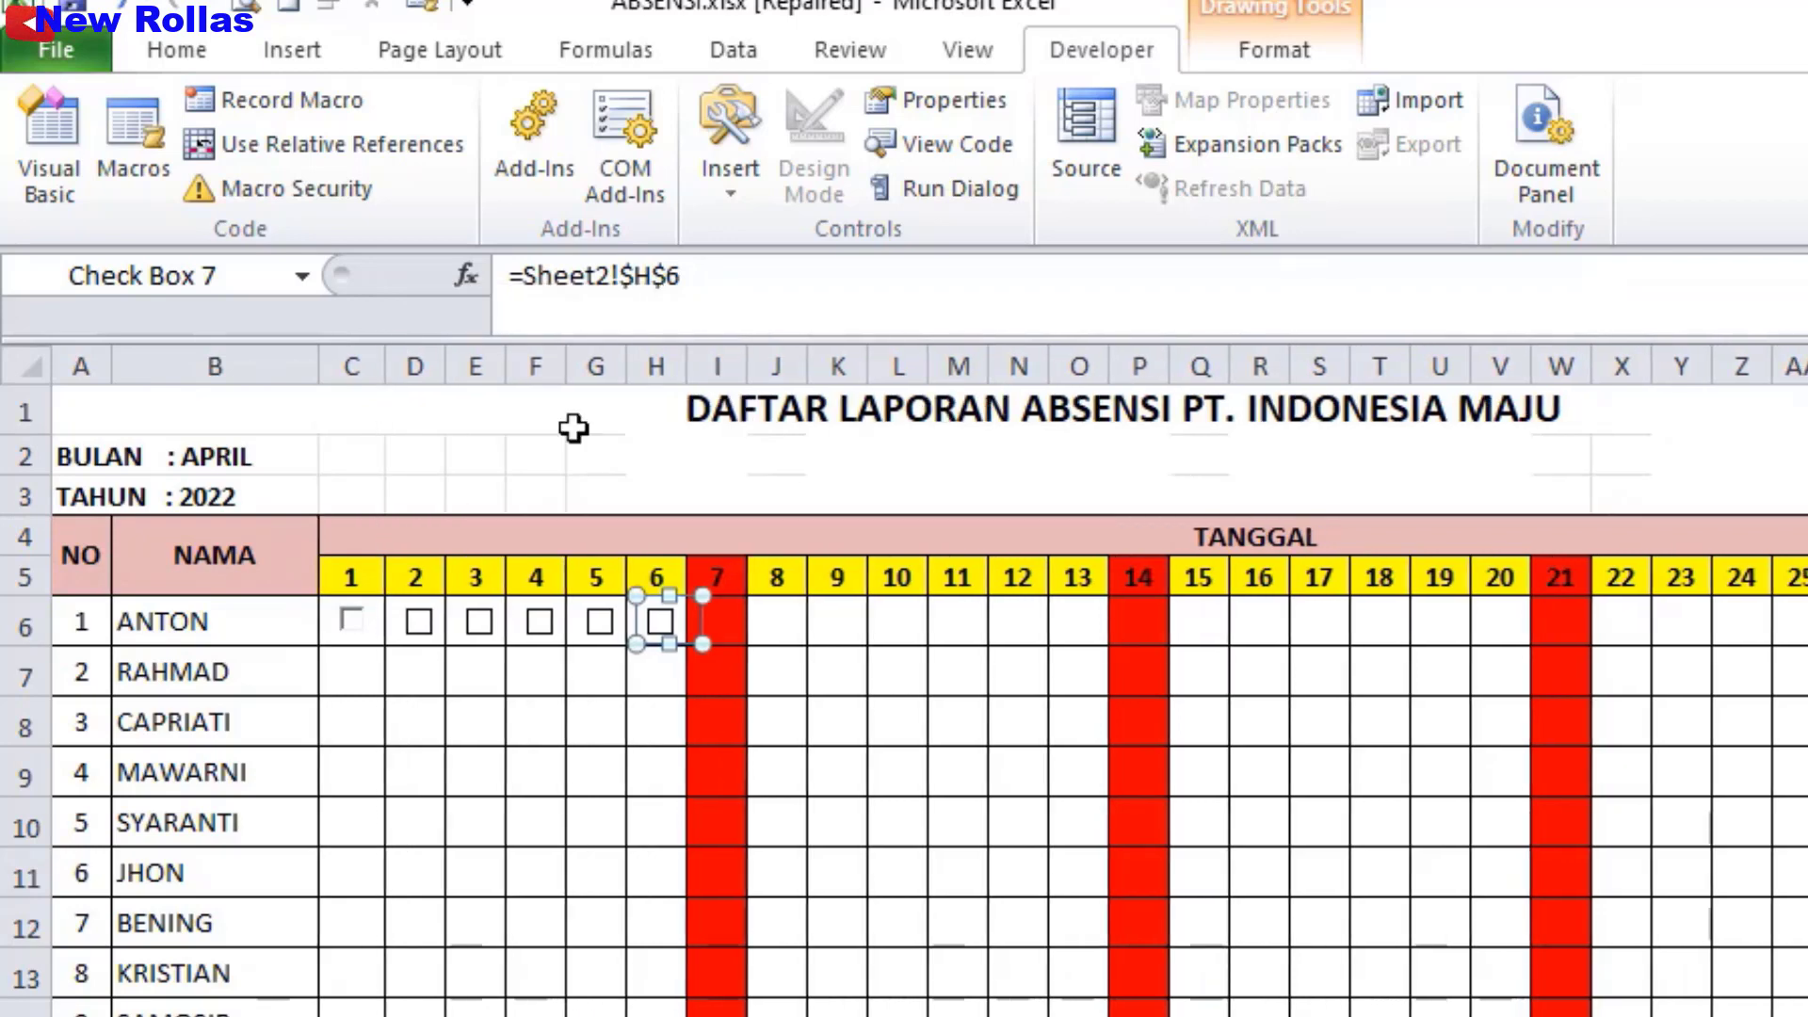
pyautogui.click(348, 680)
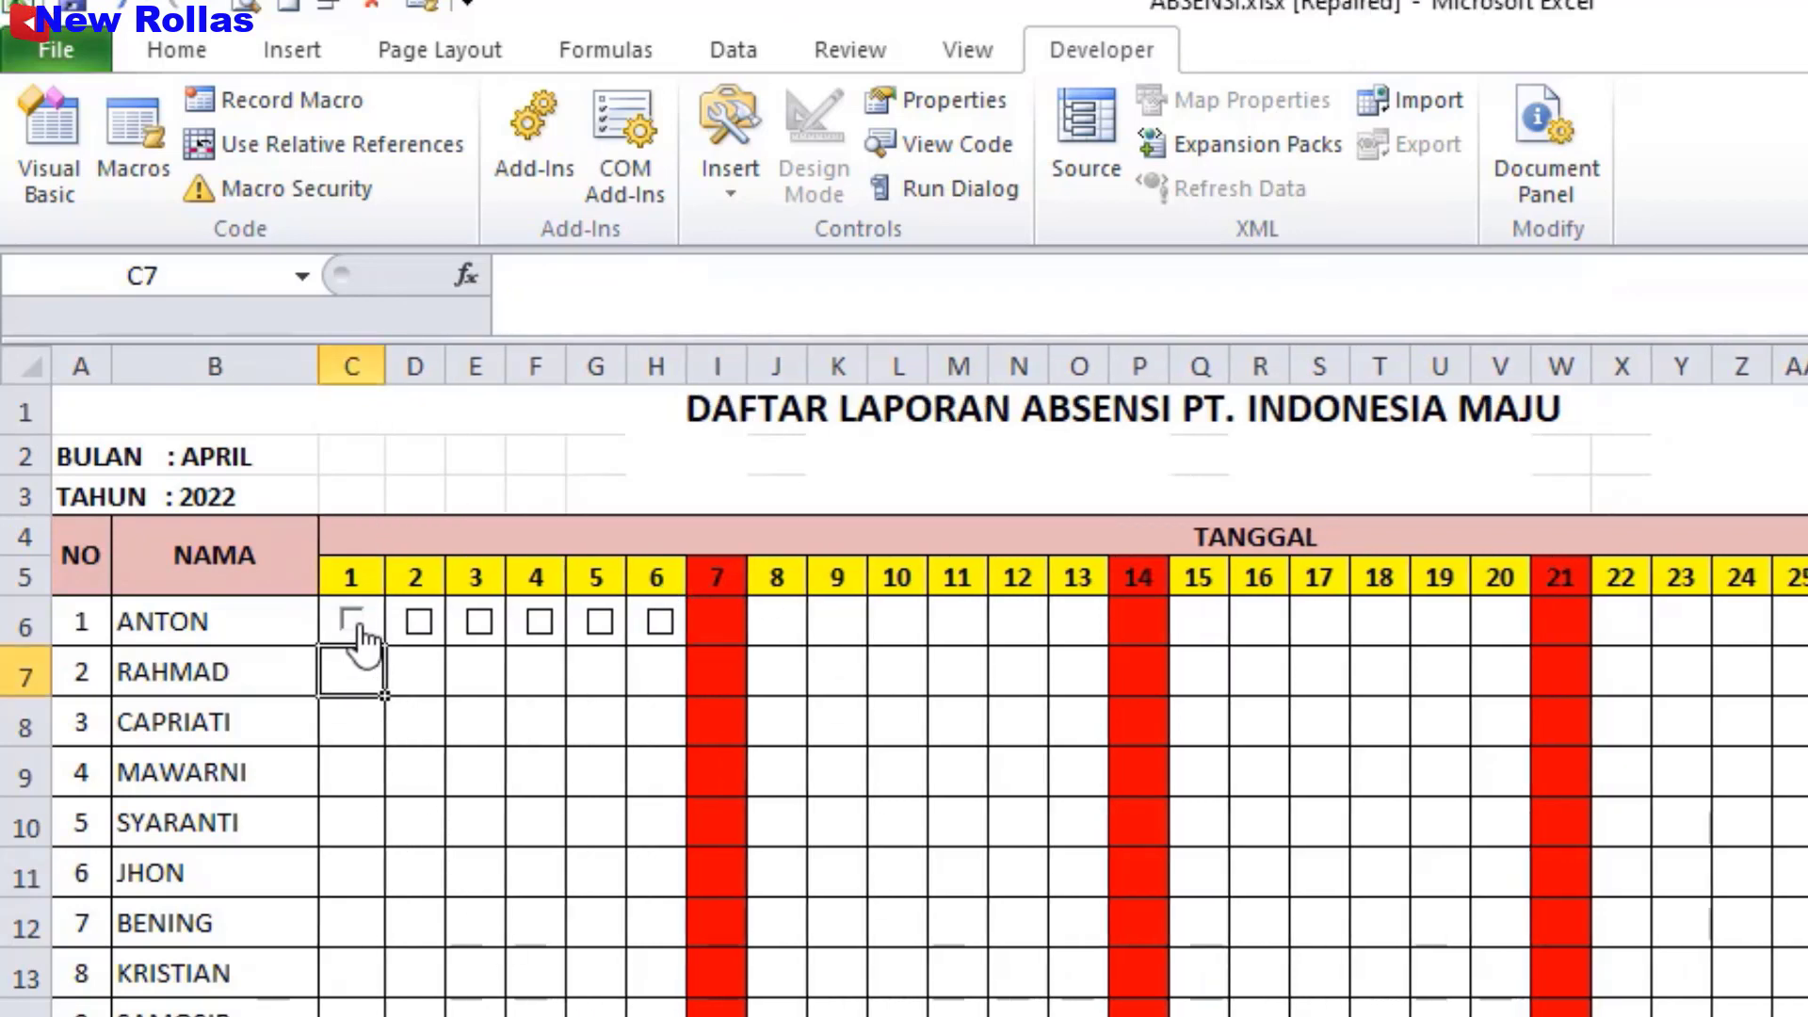
pyautogui.click(355, 640)
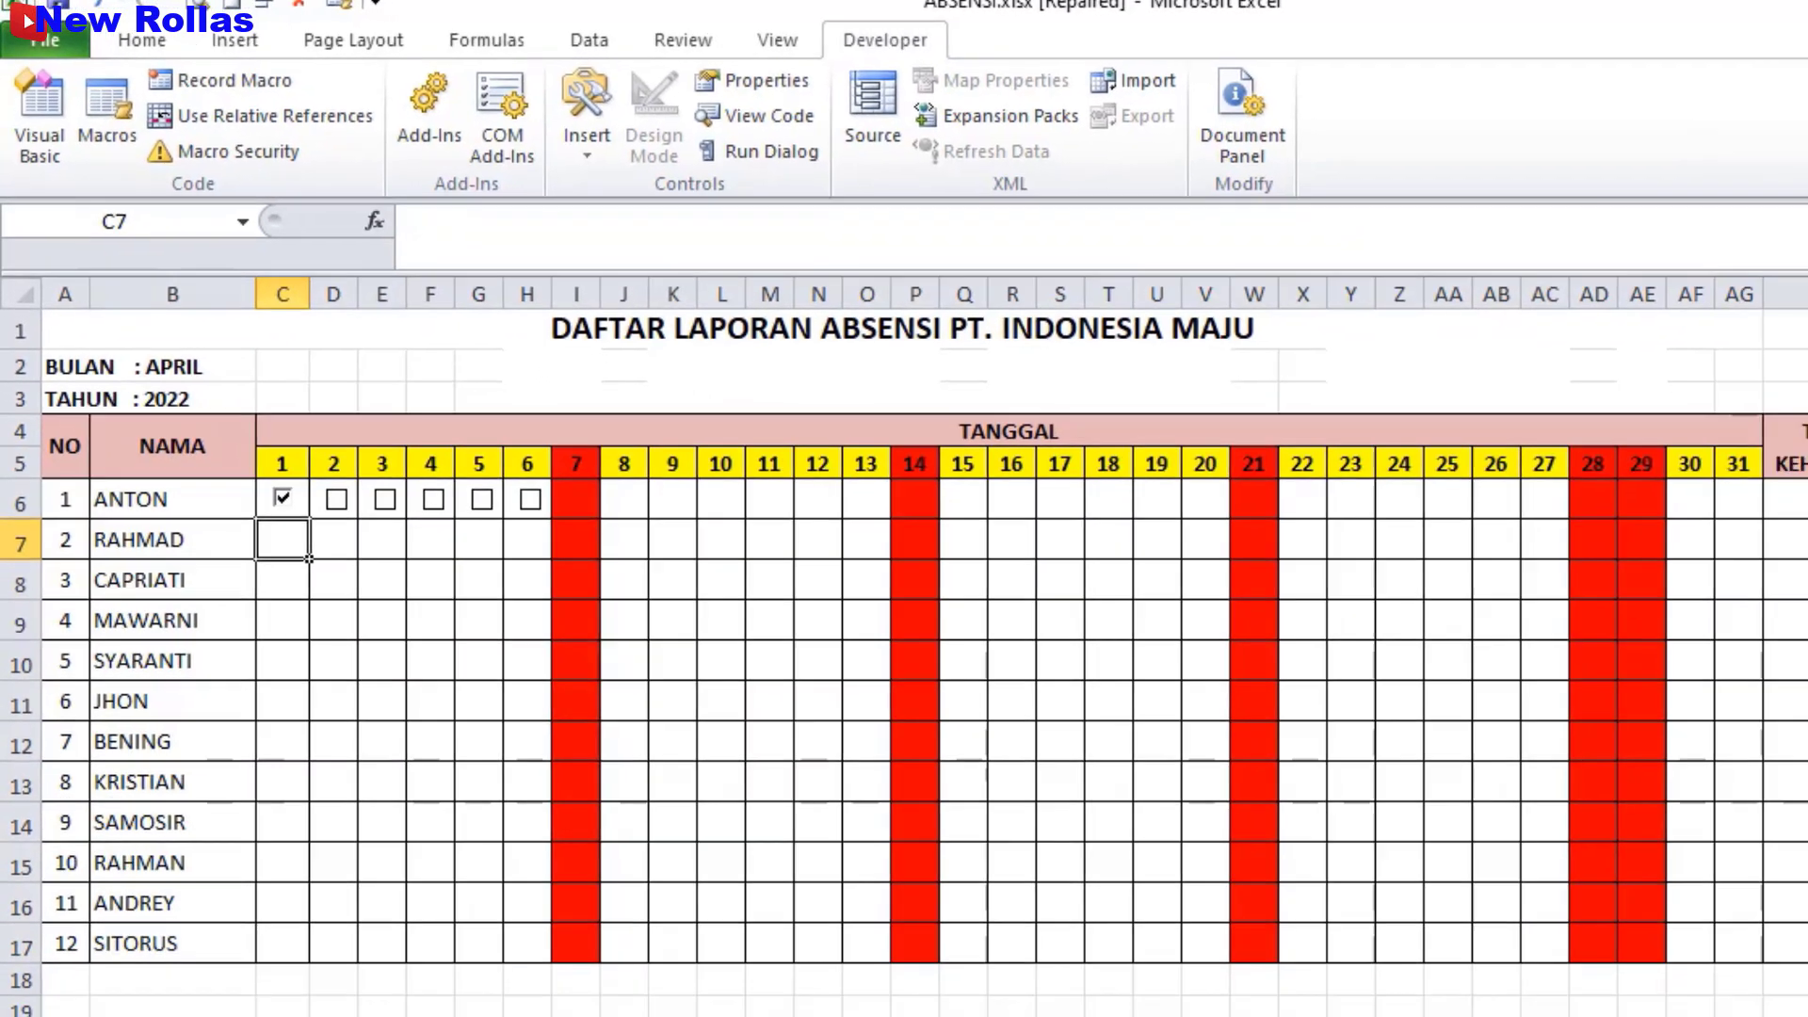
pyautogui.click(532, 967)
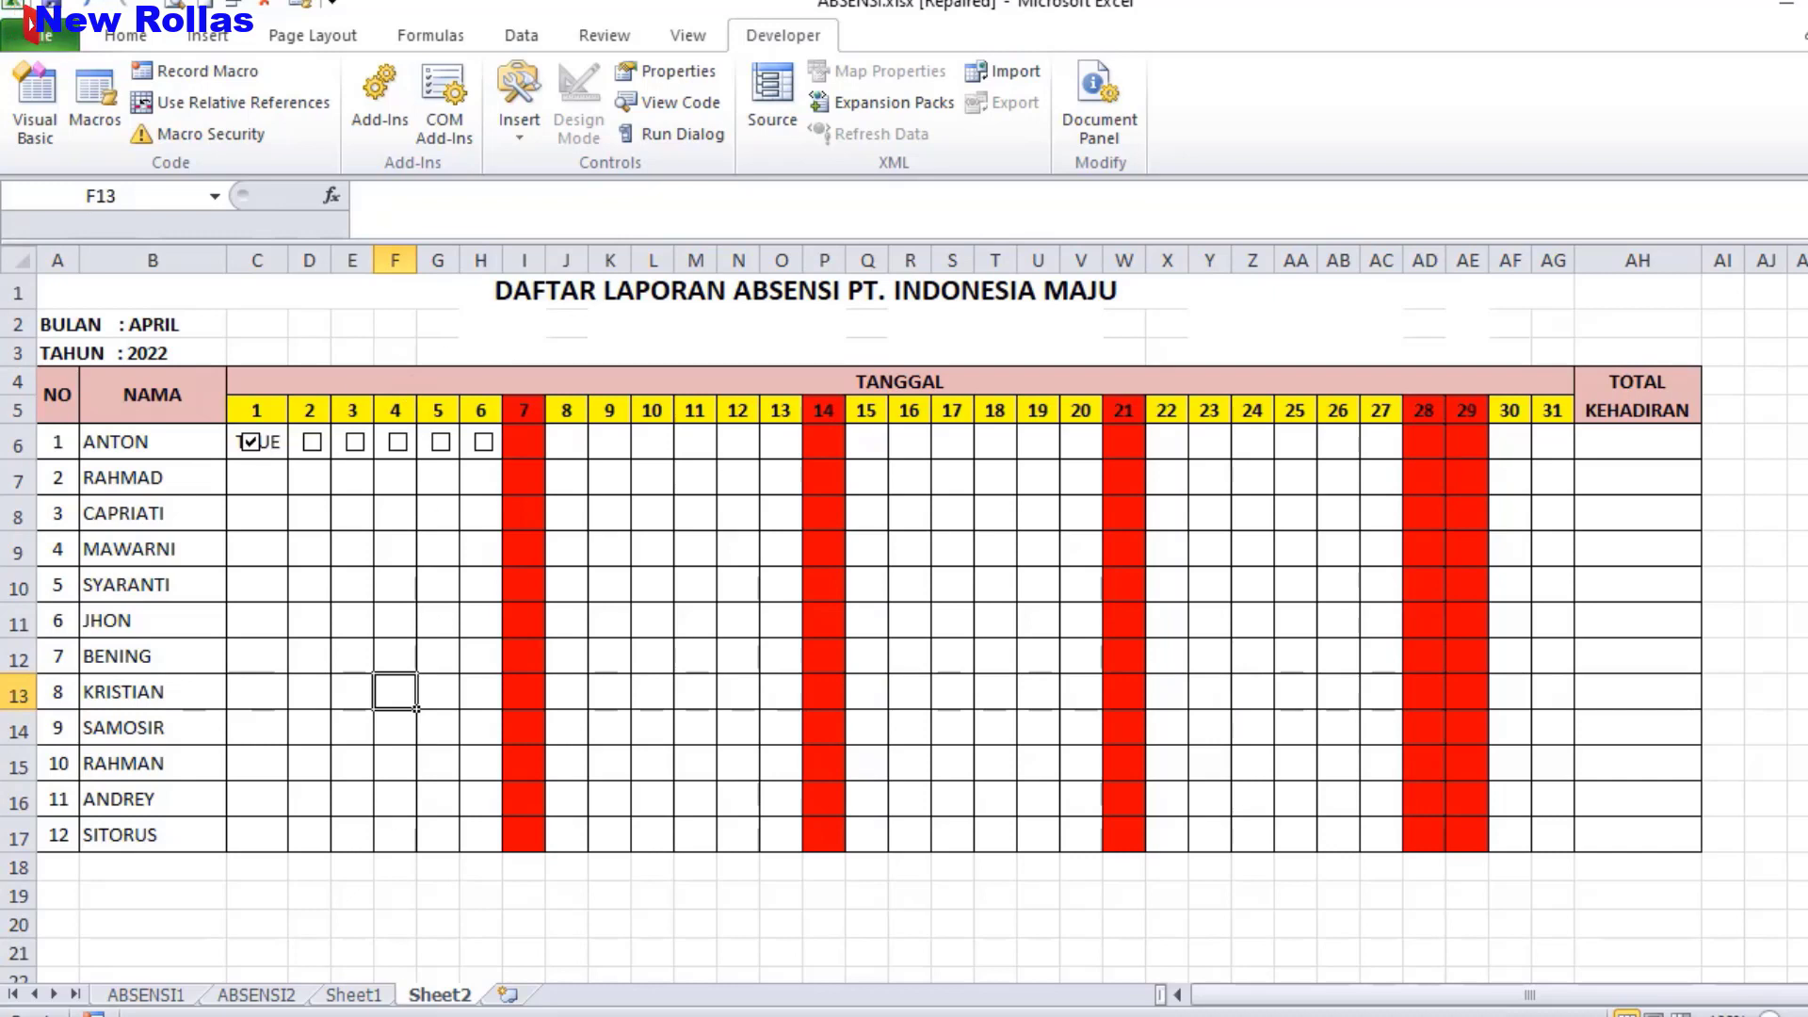
pyautogui.click(353, 994)
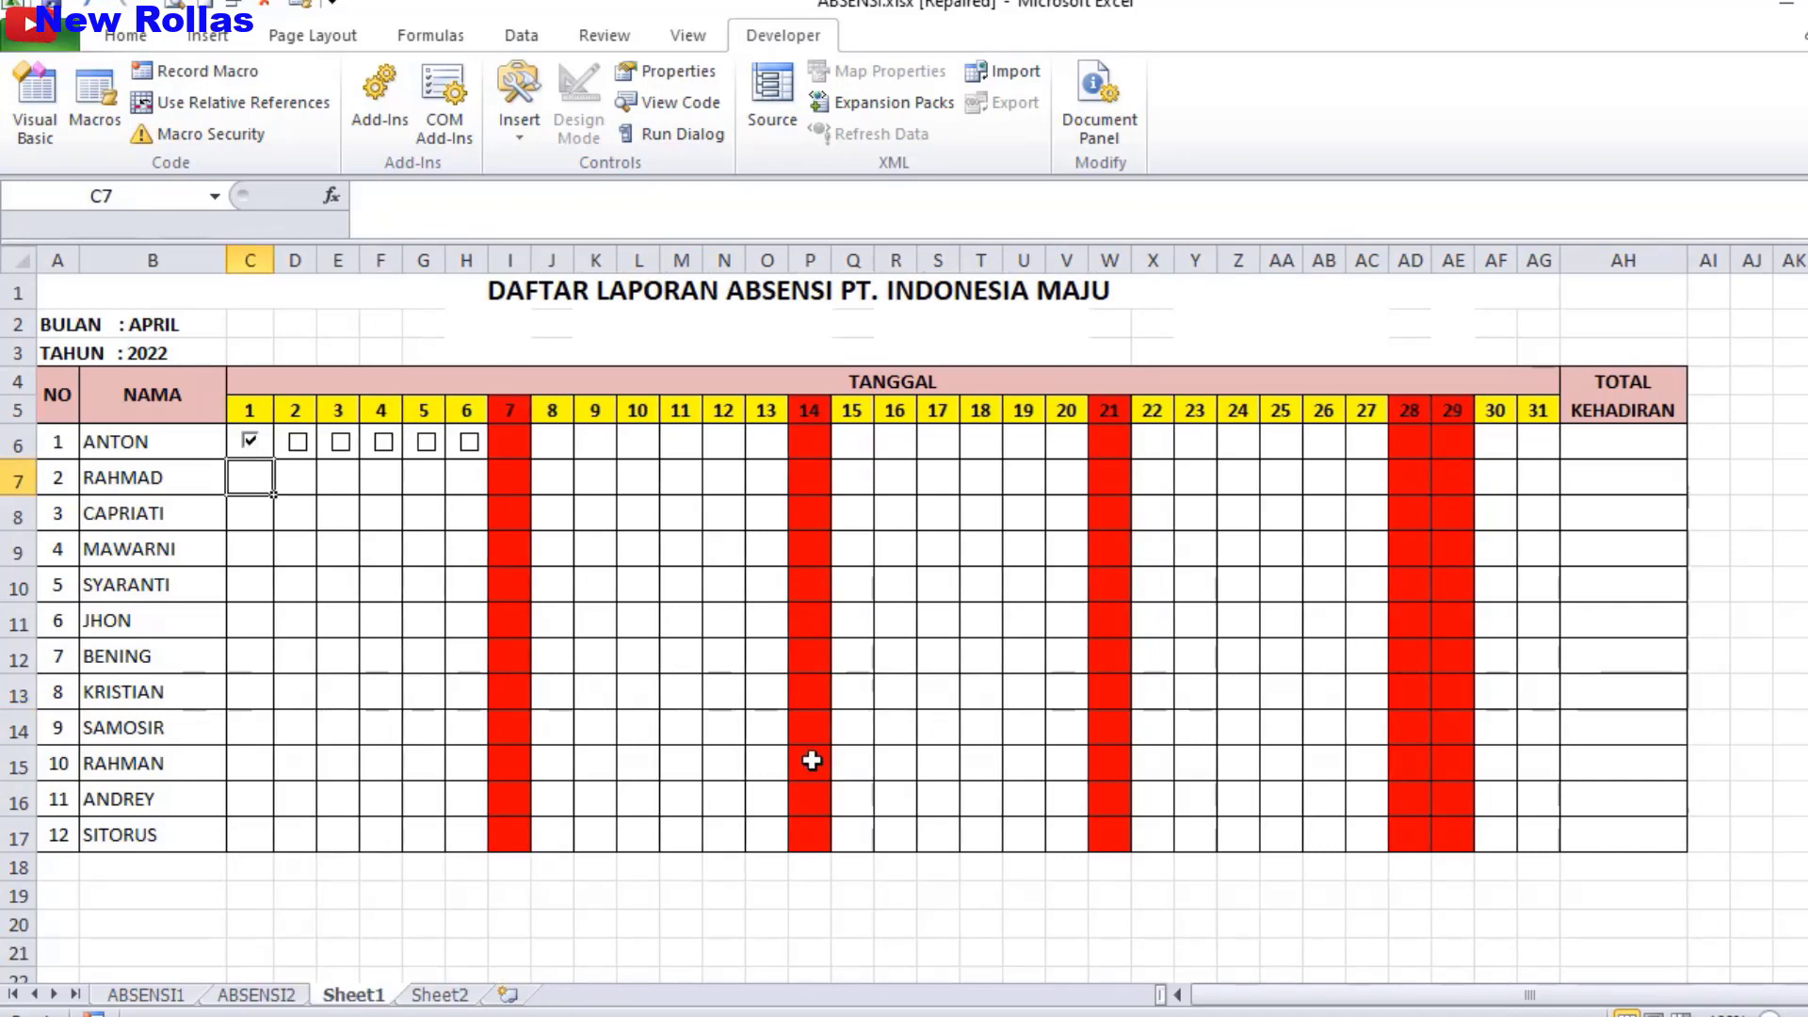
# - Enter =COUNTIF(Sheet2!C6:AG6,TRUE) as the attendance total in AH6 of Sheet1 and narrow column AH slightly
pyautogui.click(1589, 446)
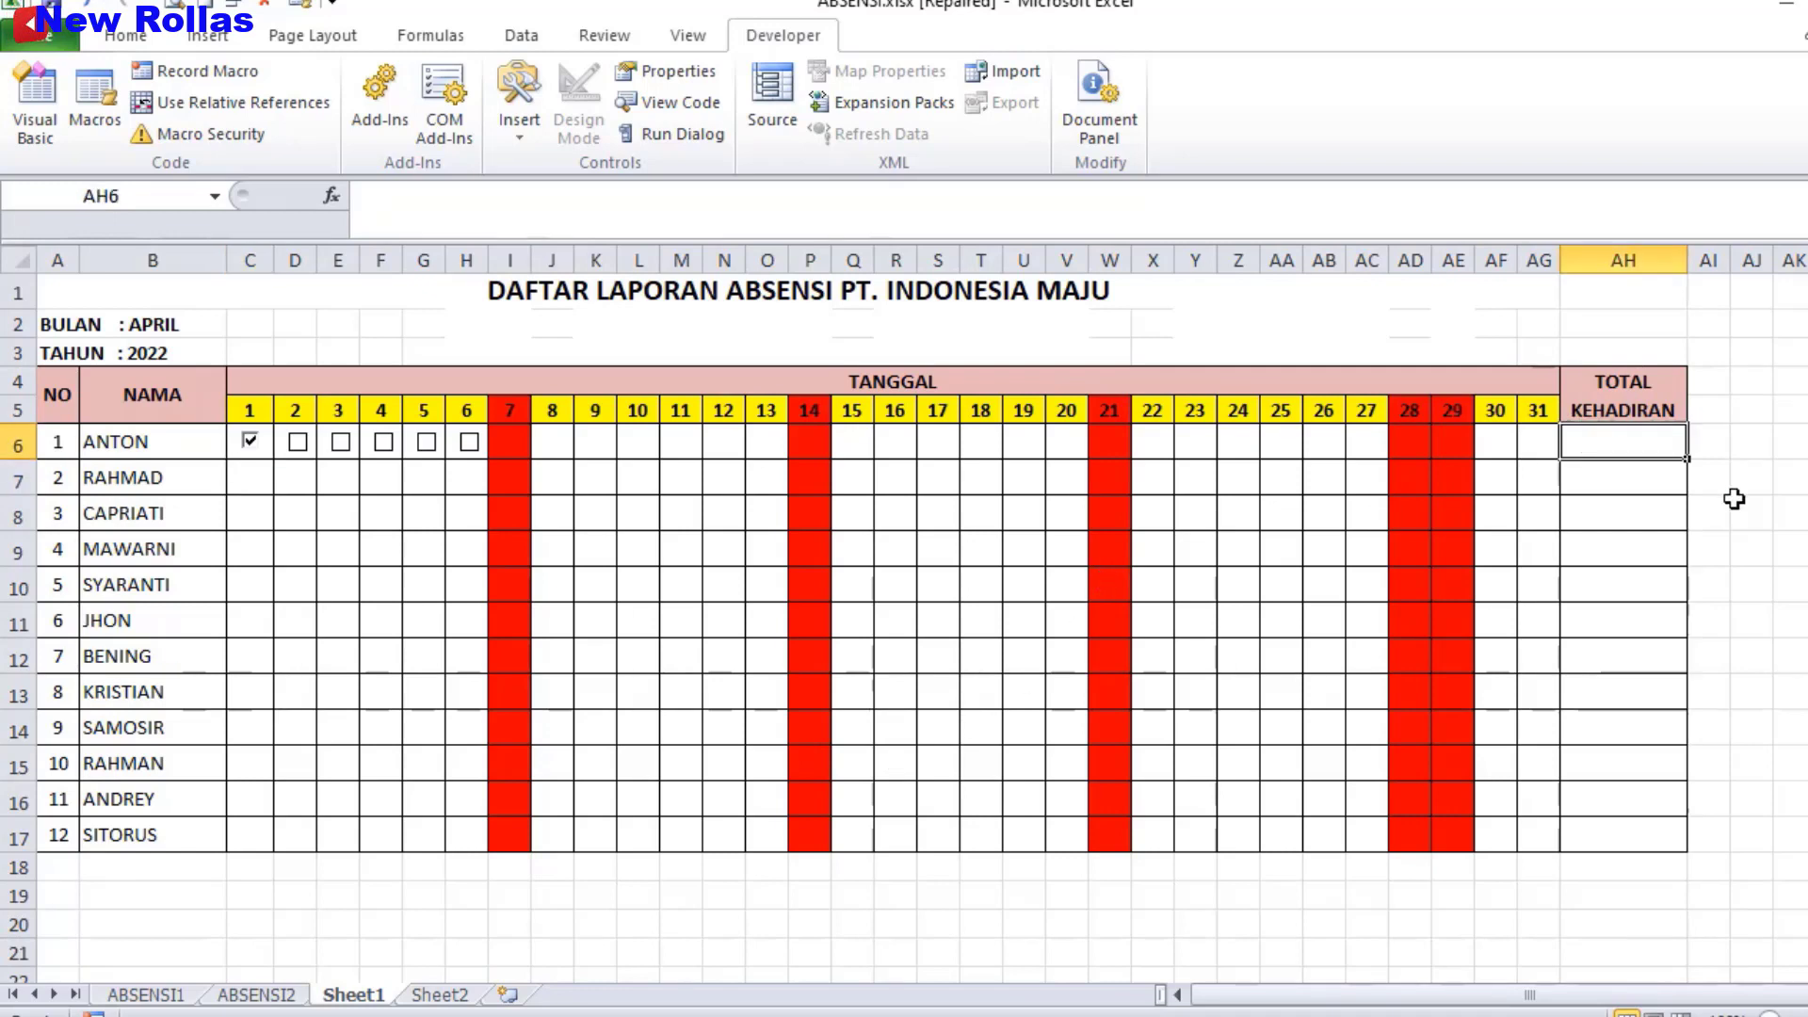
pyautogui.write('=')
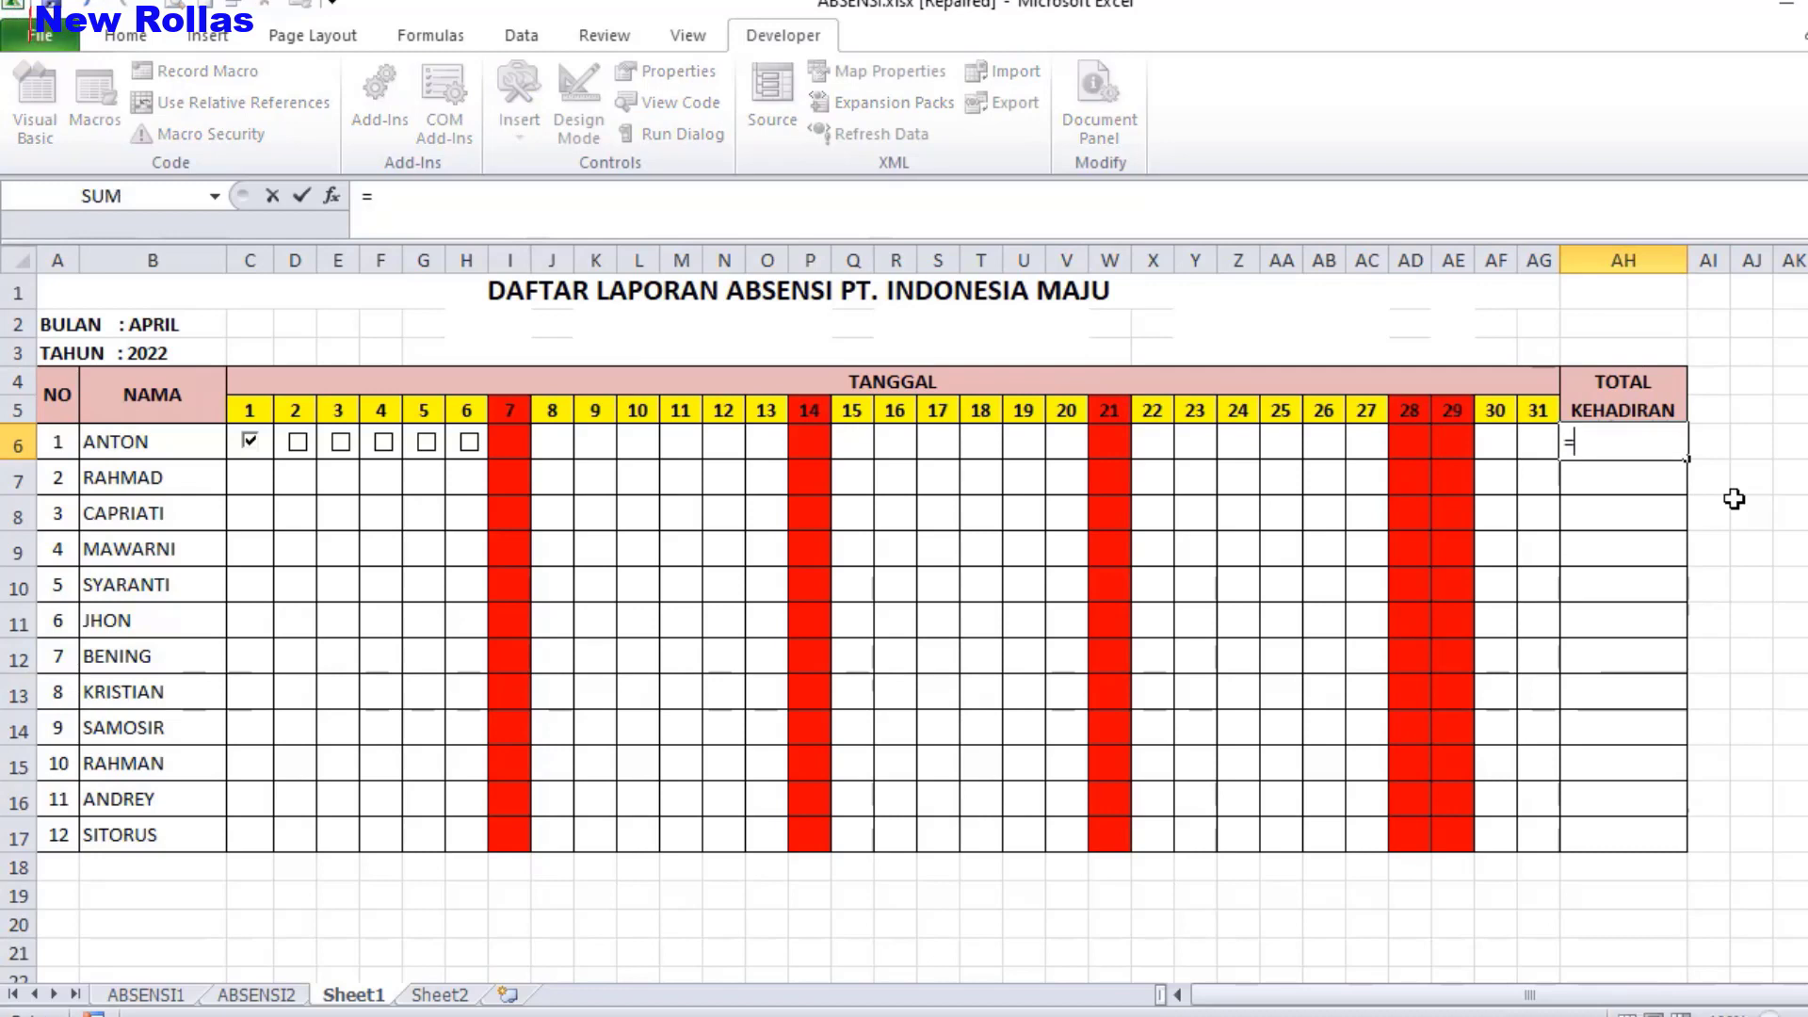
pyautogui.write('COUNT')
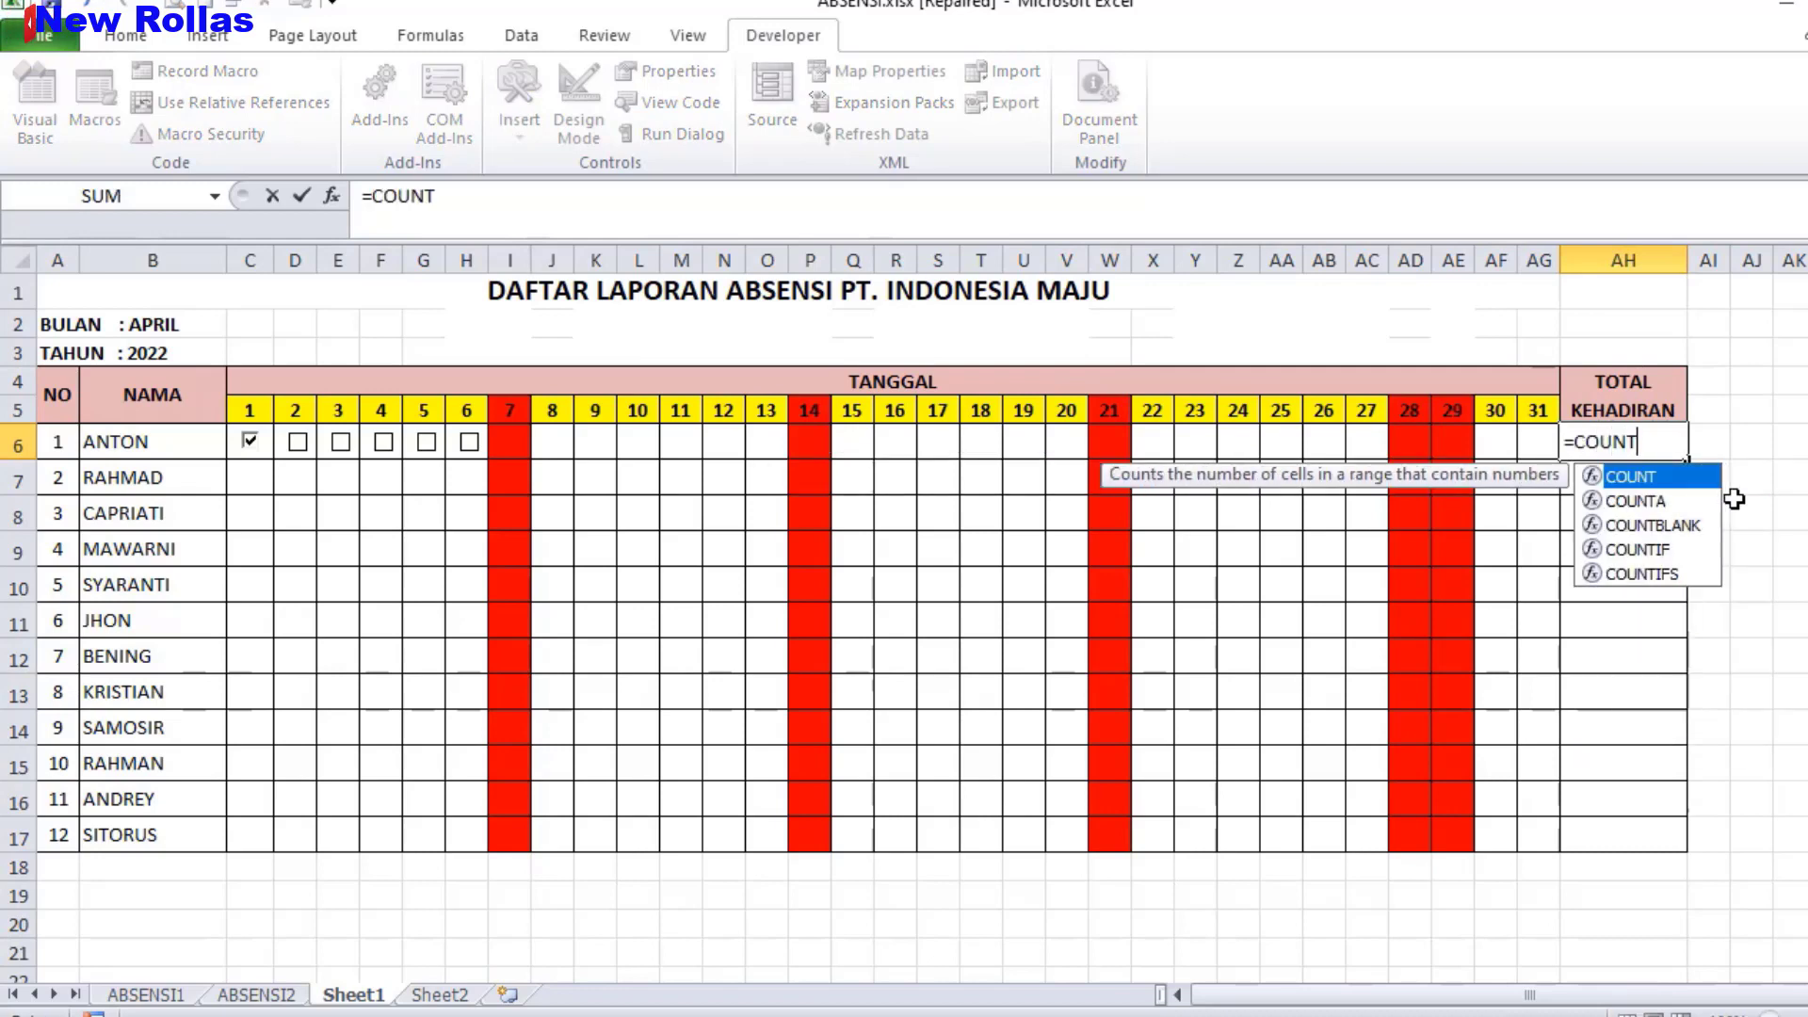
pyautogui.write('IF(')
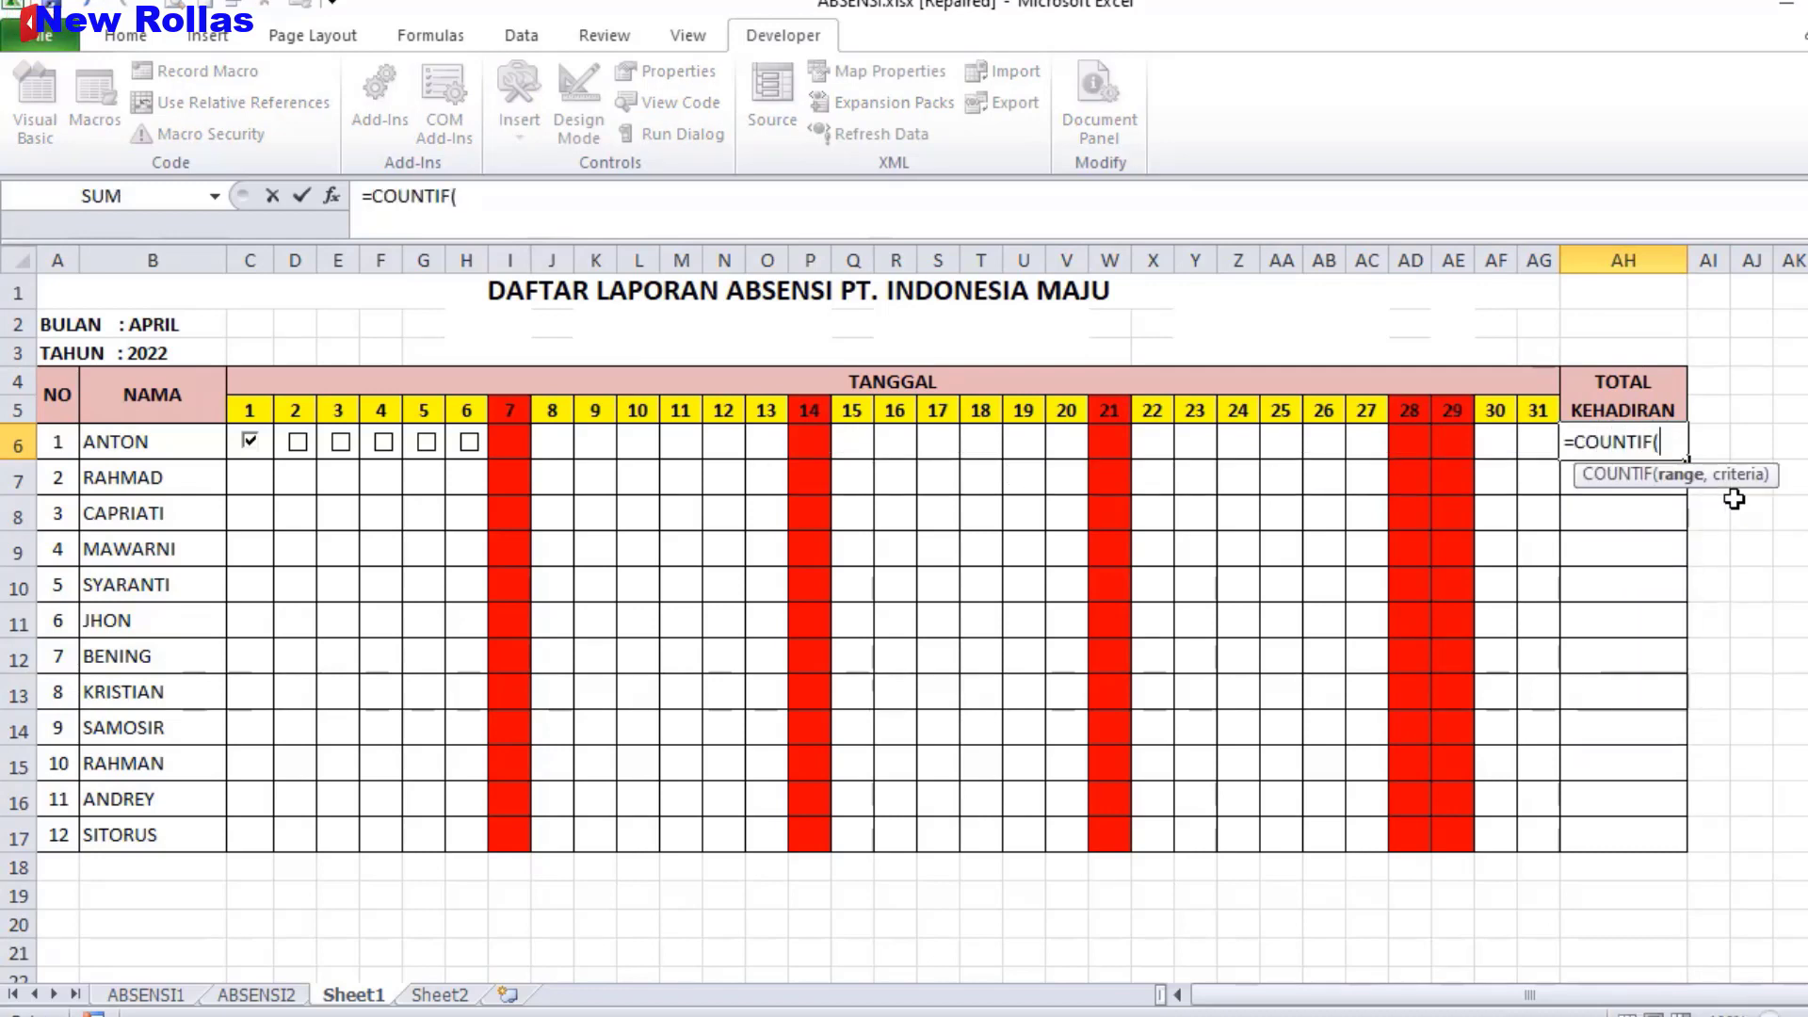
pyautogui.click(439, 995)
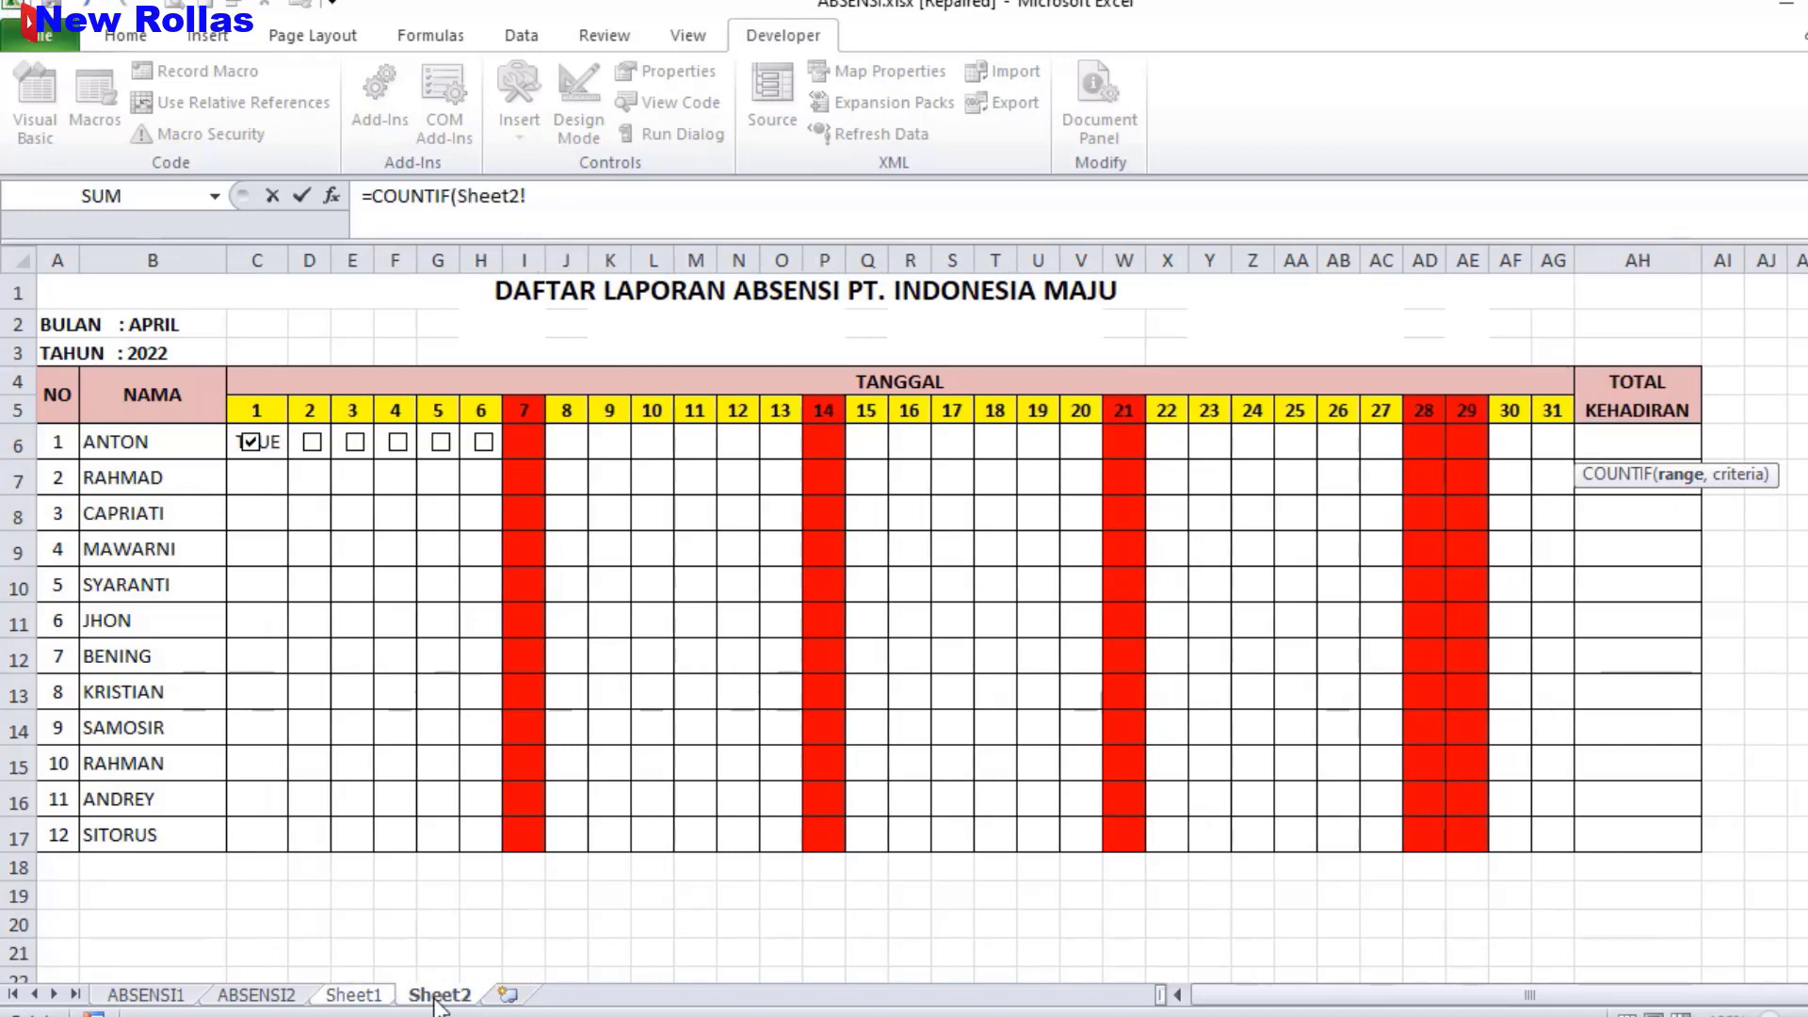
pyautogui.click(272, 440)
pyautogui.moveTo(272, 440); pyautogui.dragTo(1540, 439)
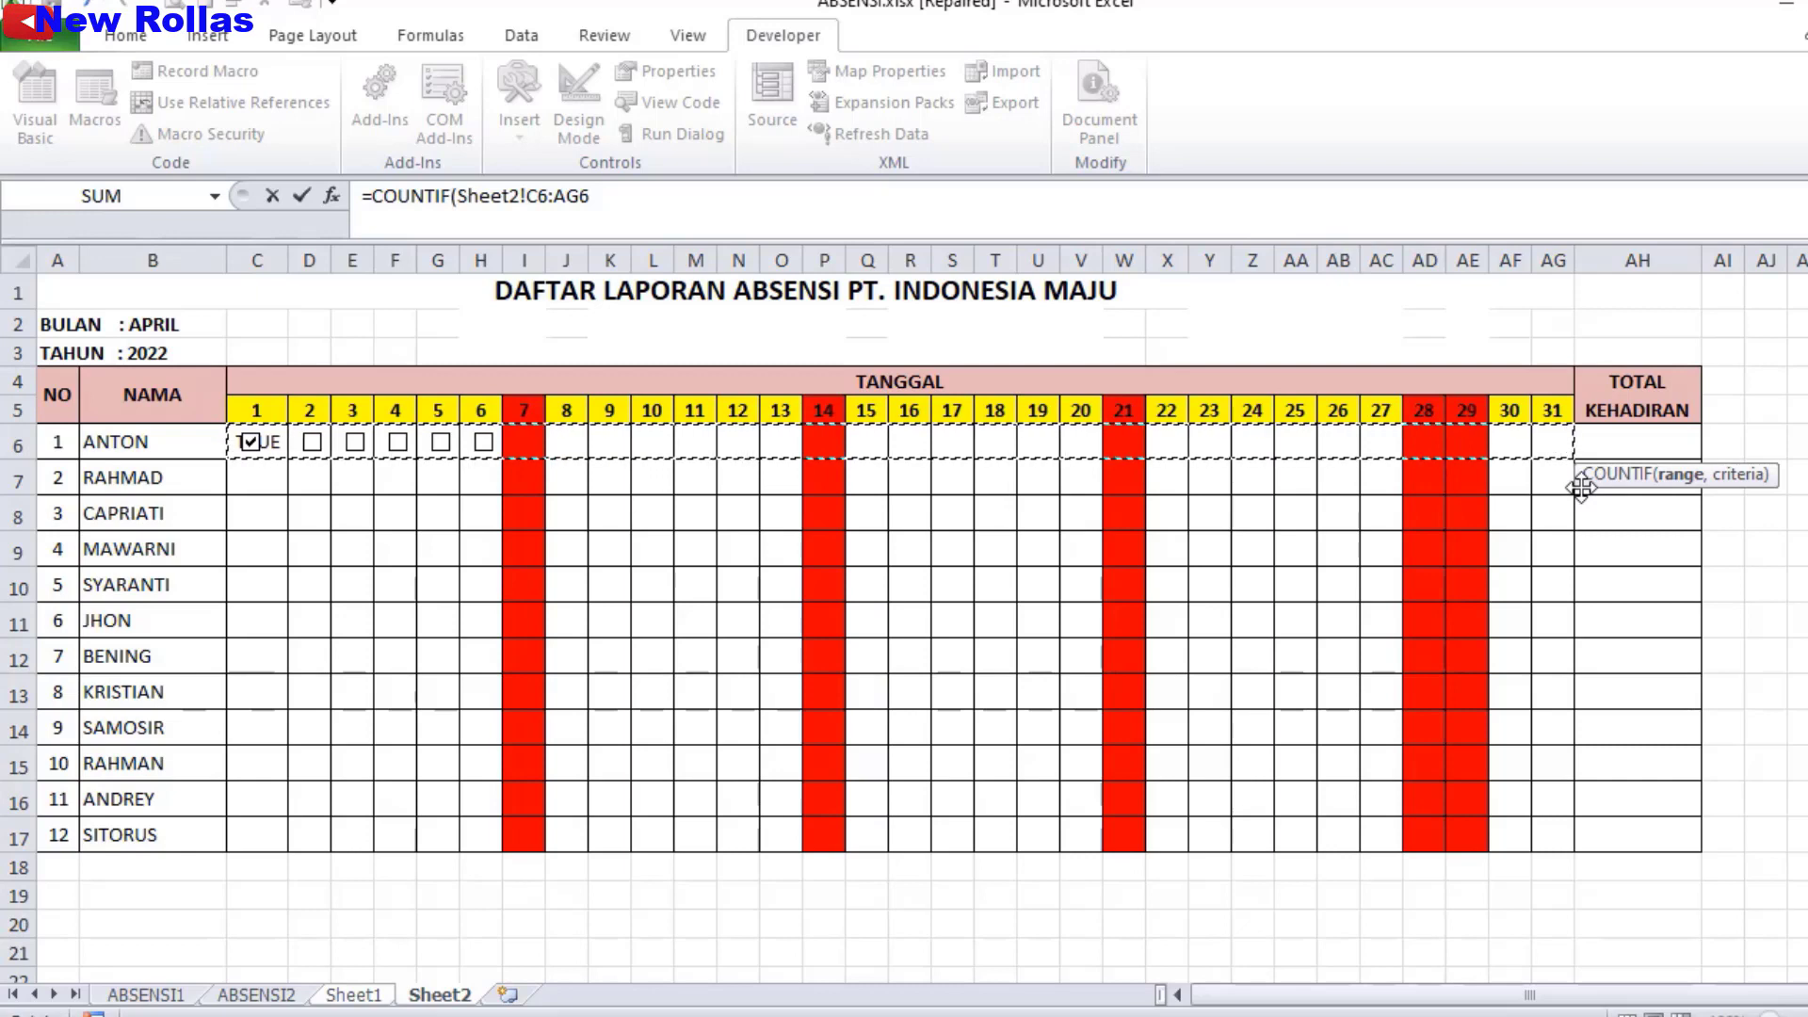
pyautogui.click(623, 192)
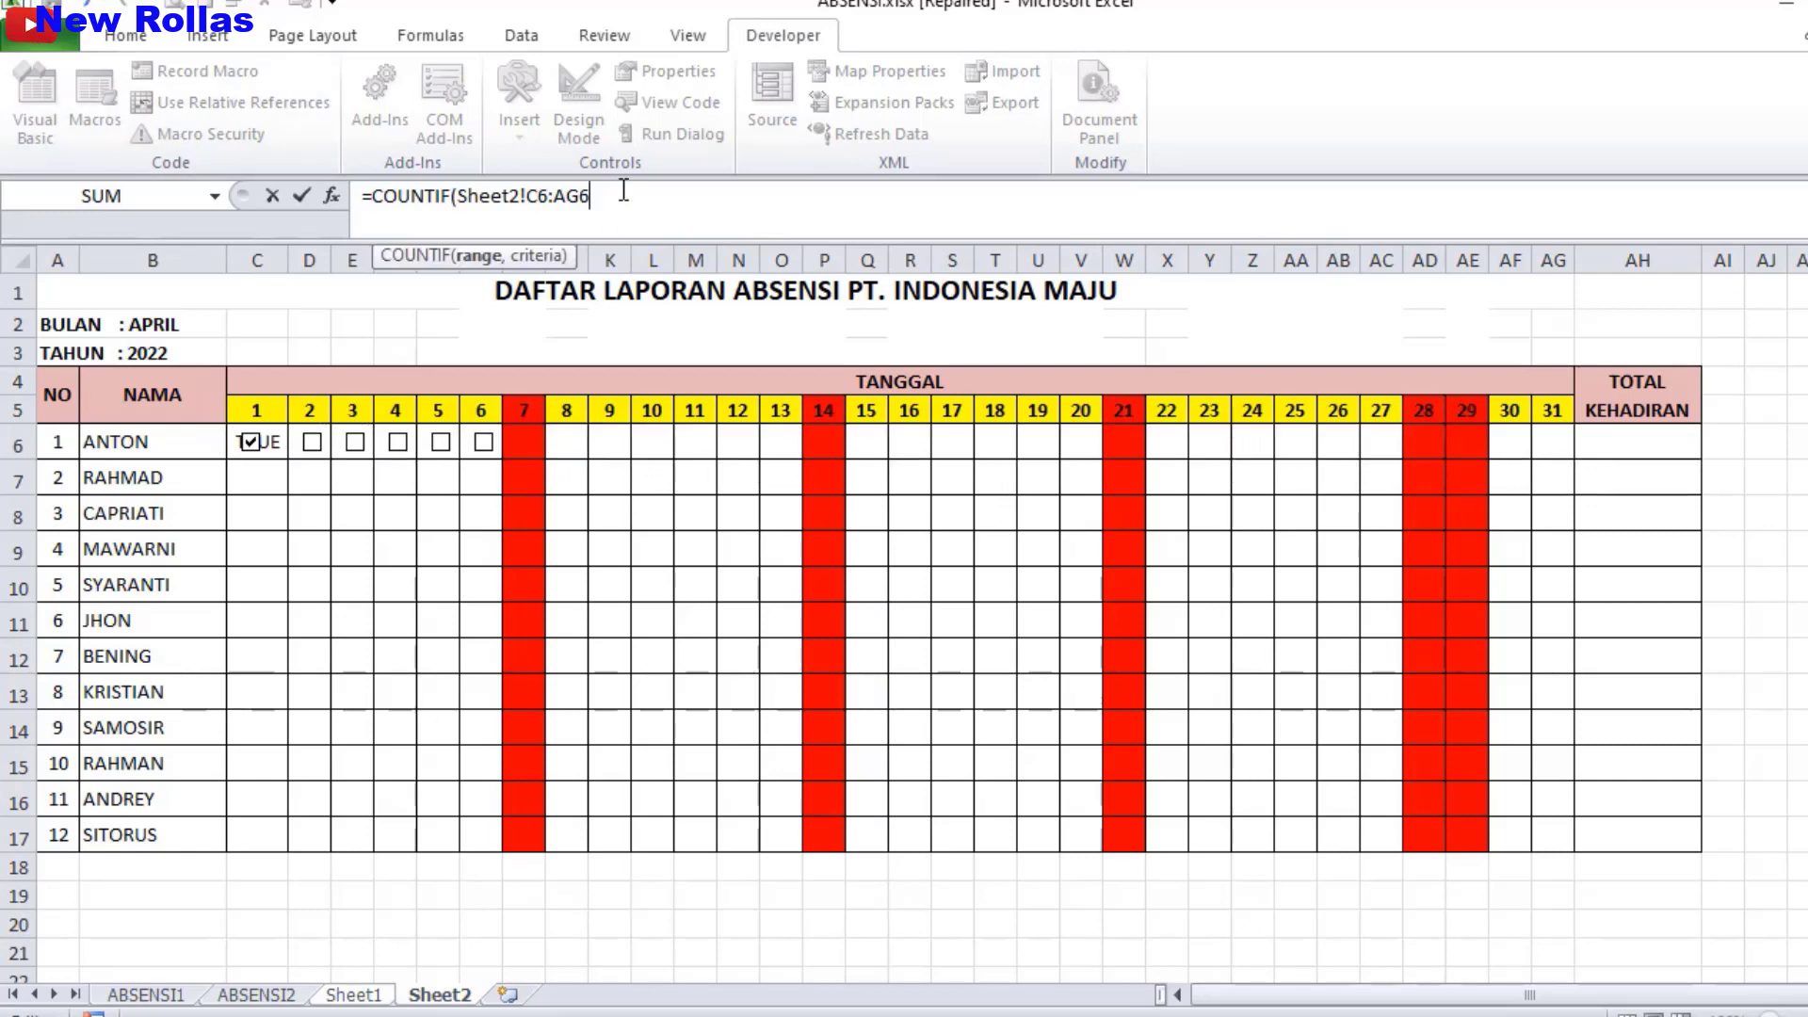
pyautogui.write(',')
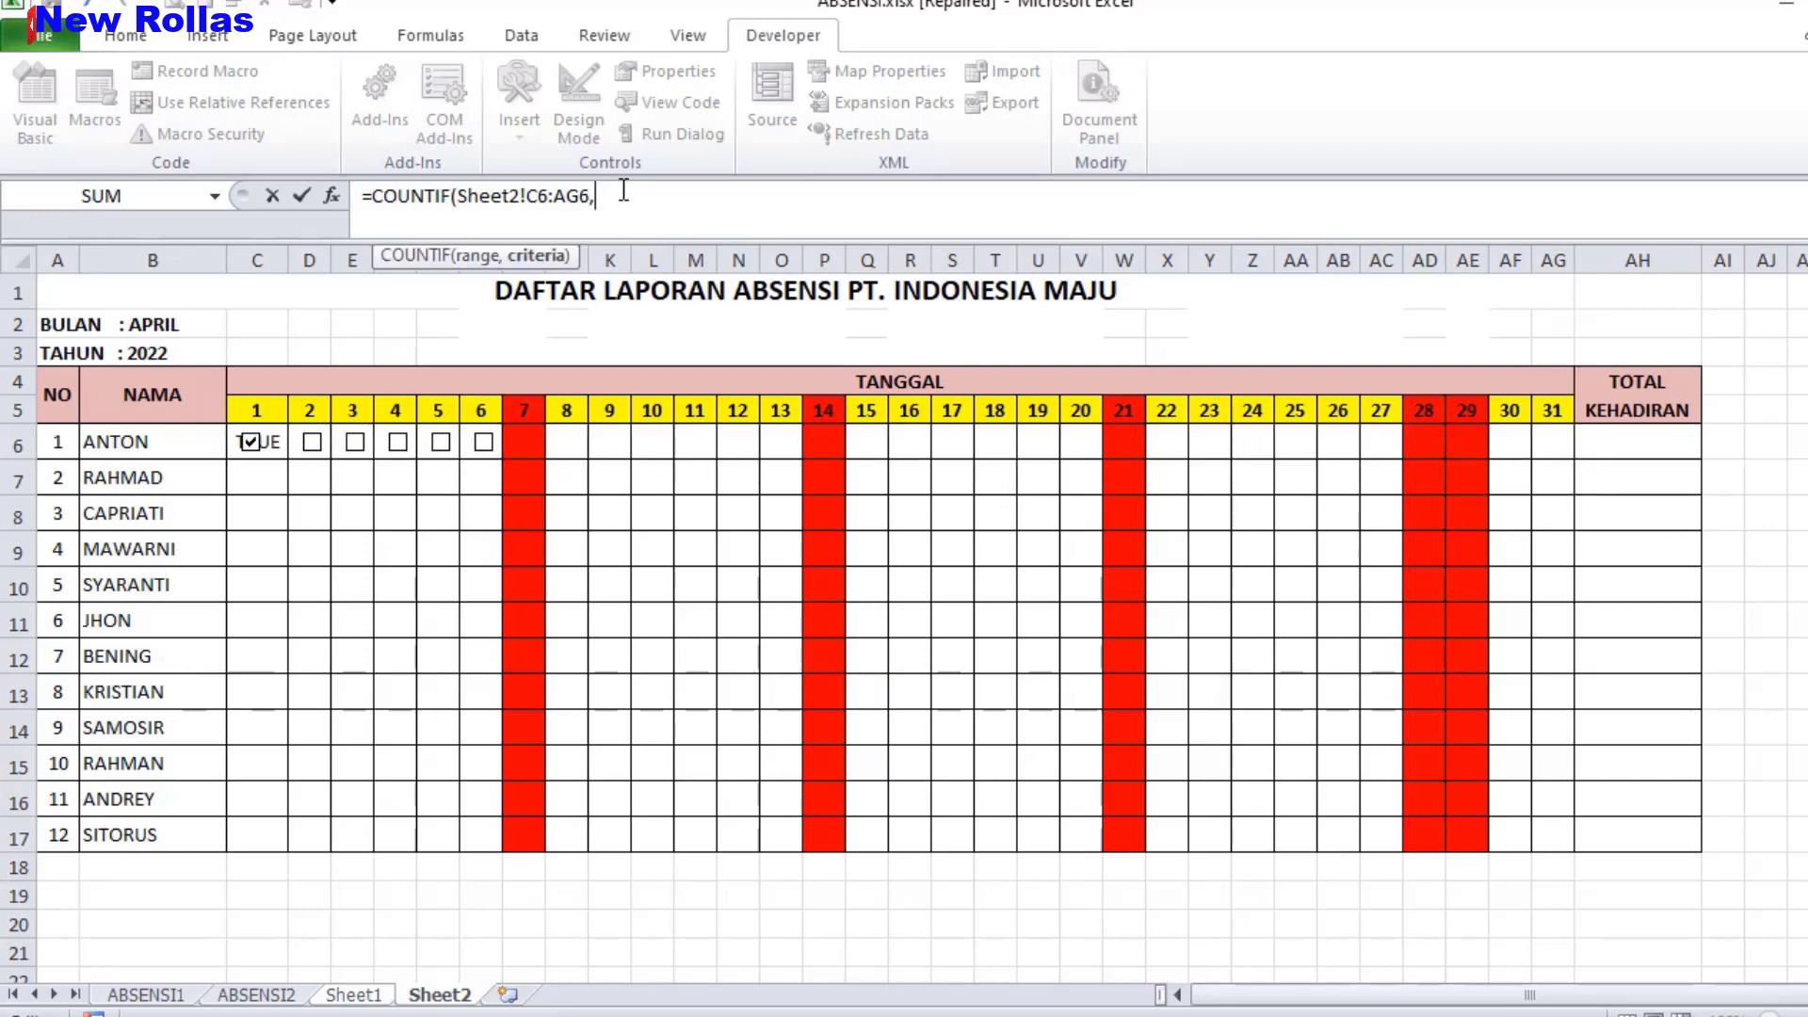
pyautogui.write('TRUE')
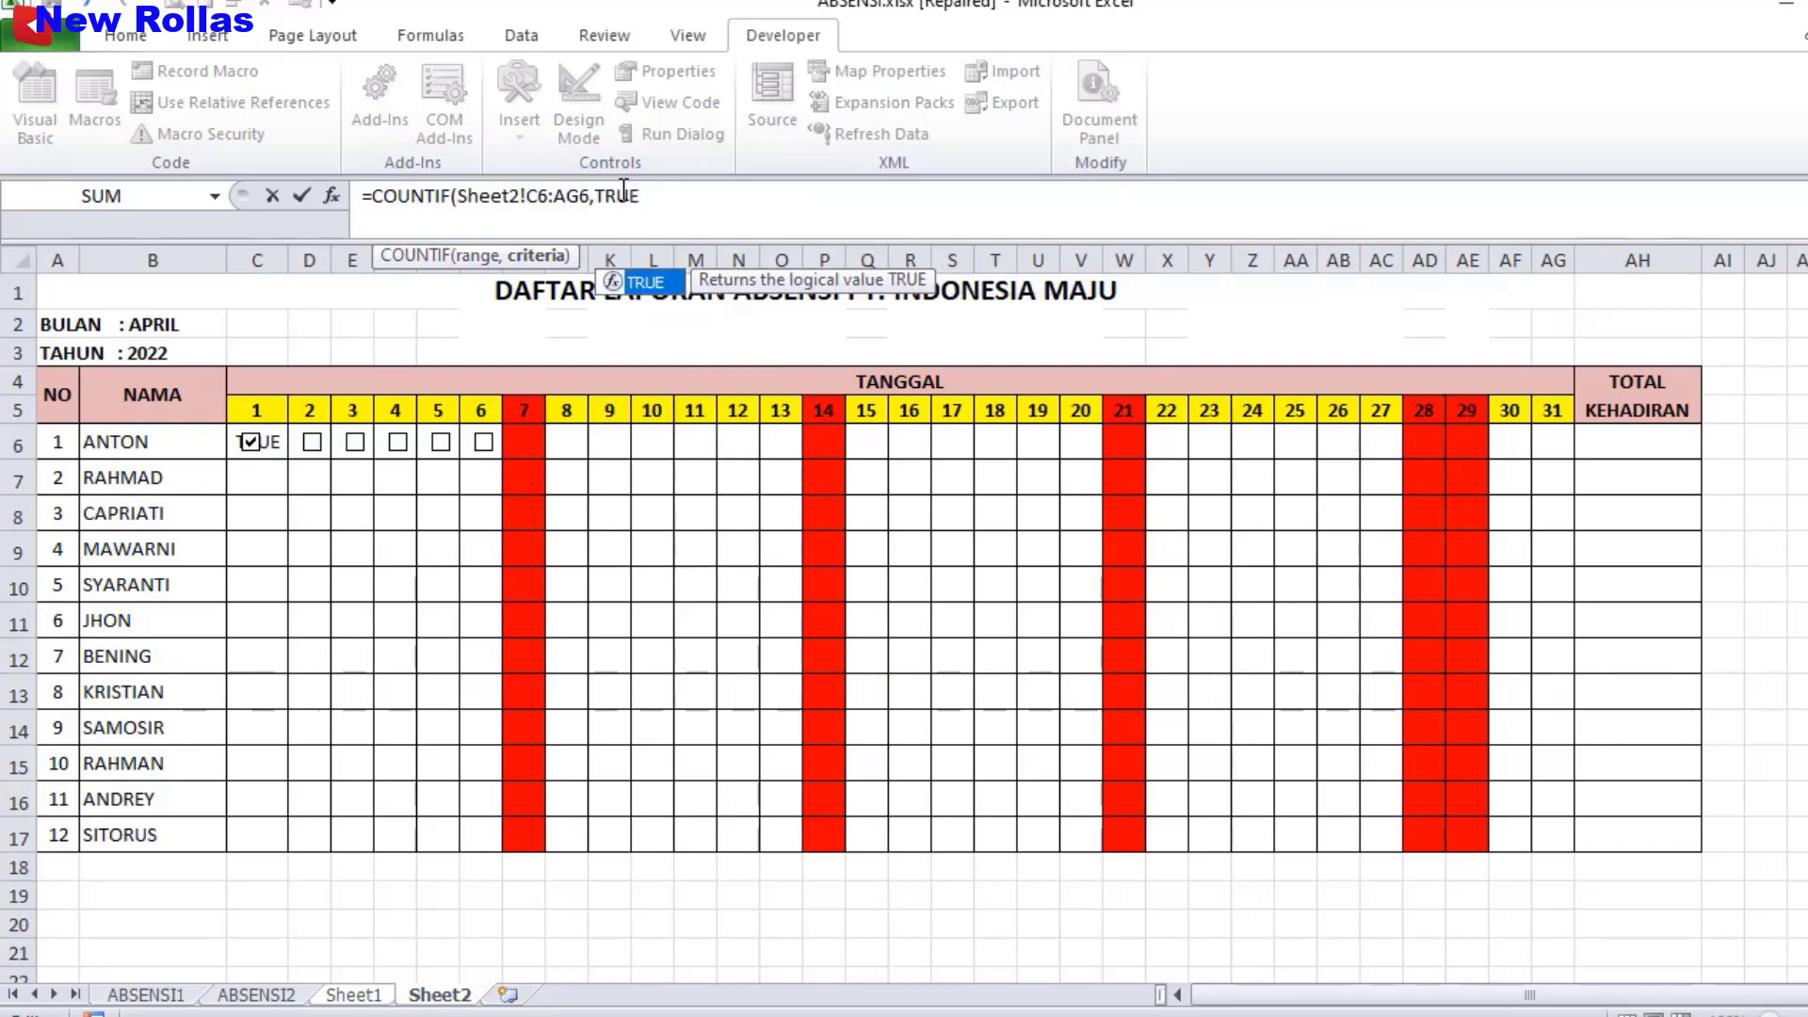
pyautogui.write(')')
pyautogui.press('Return')
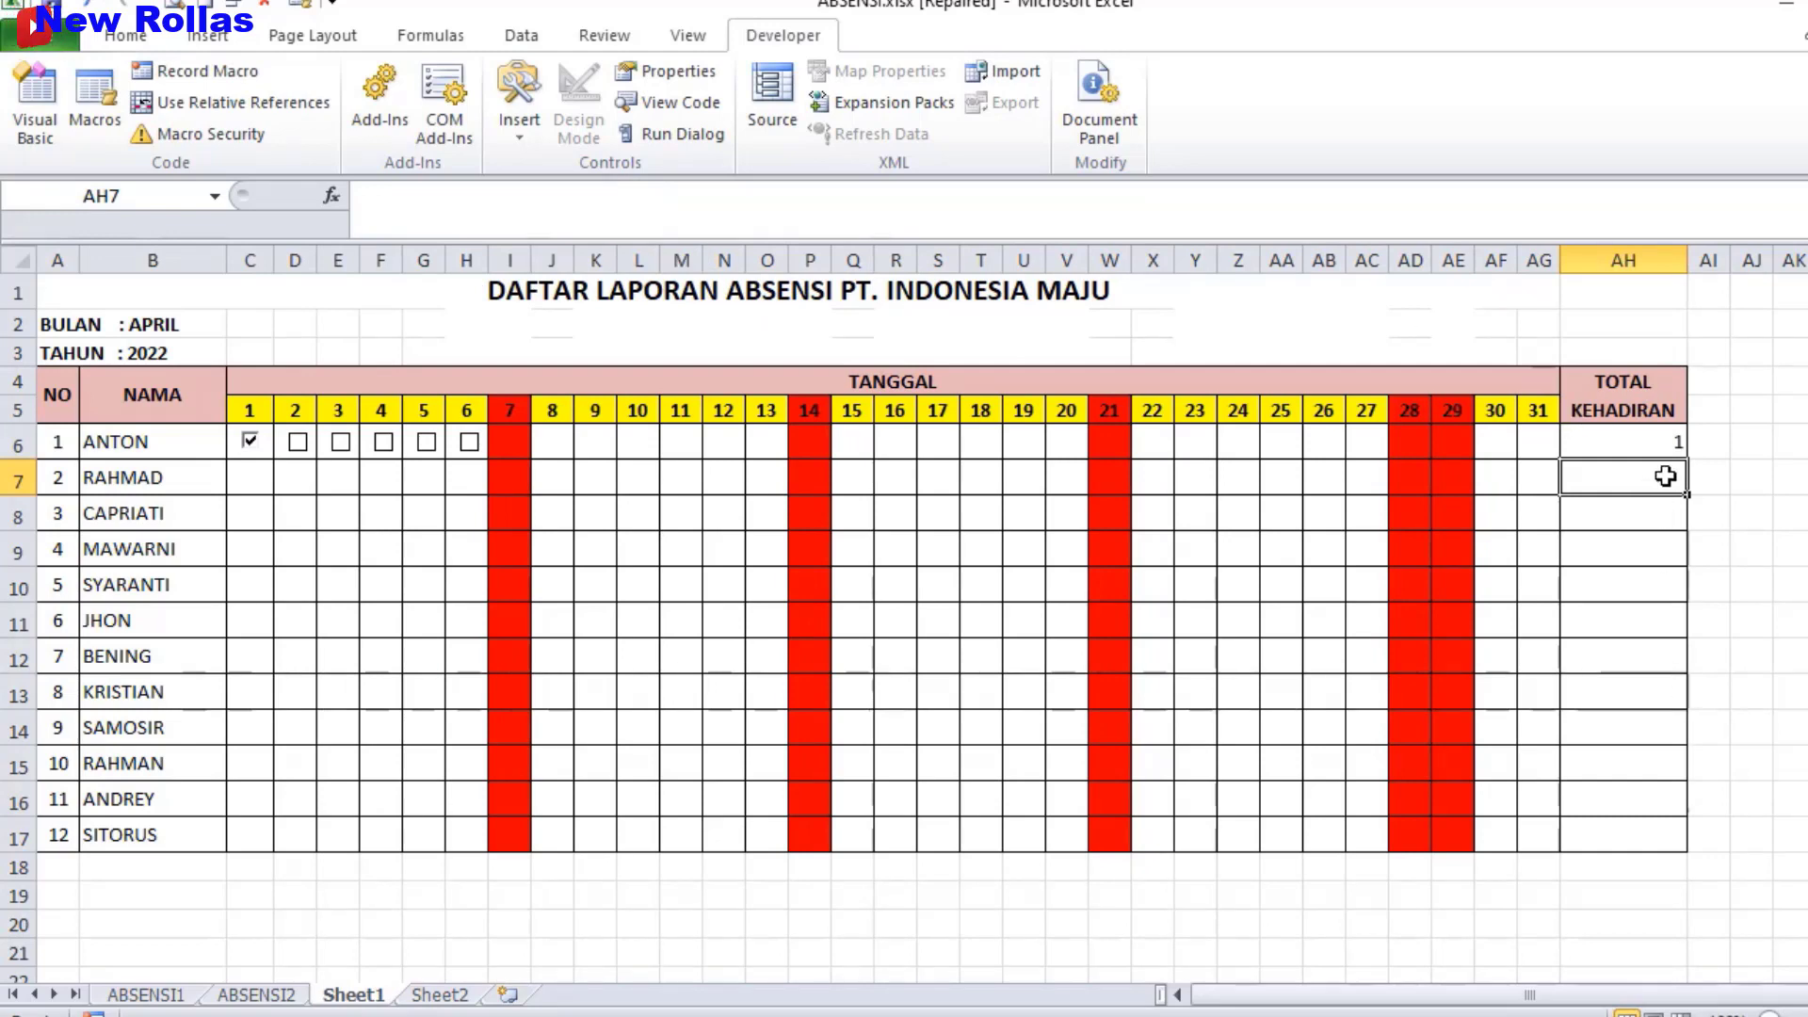
pyautogui.click(1648, 437)
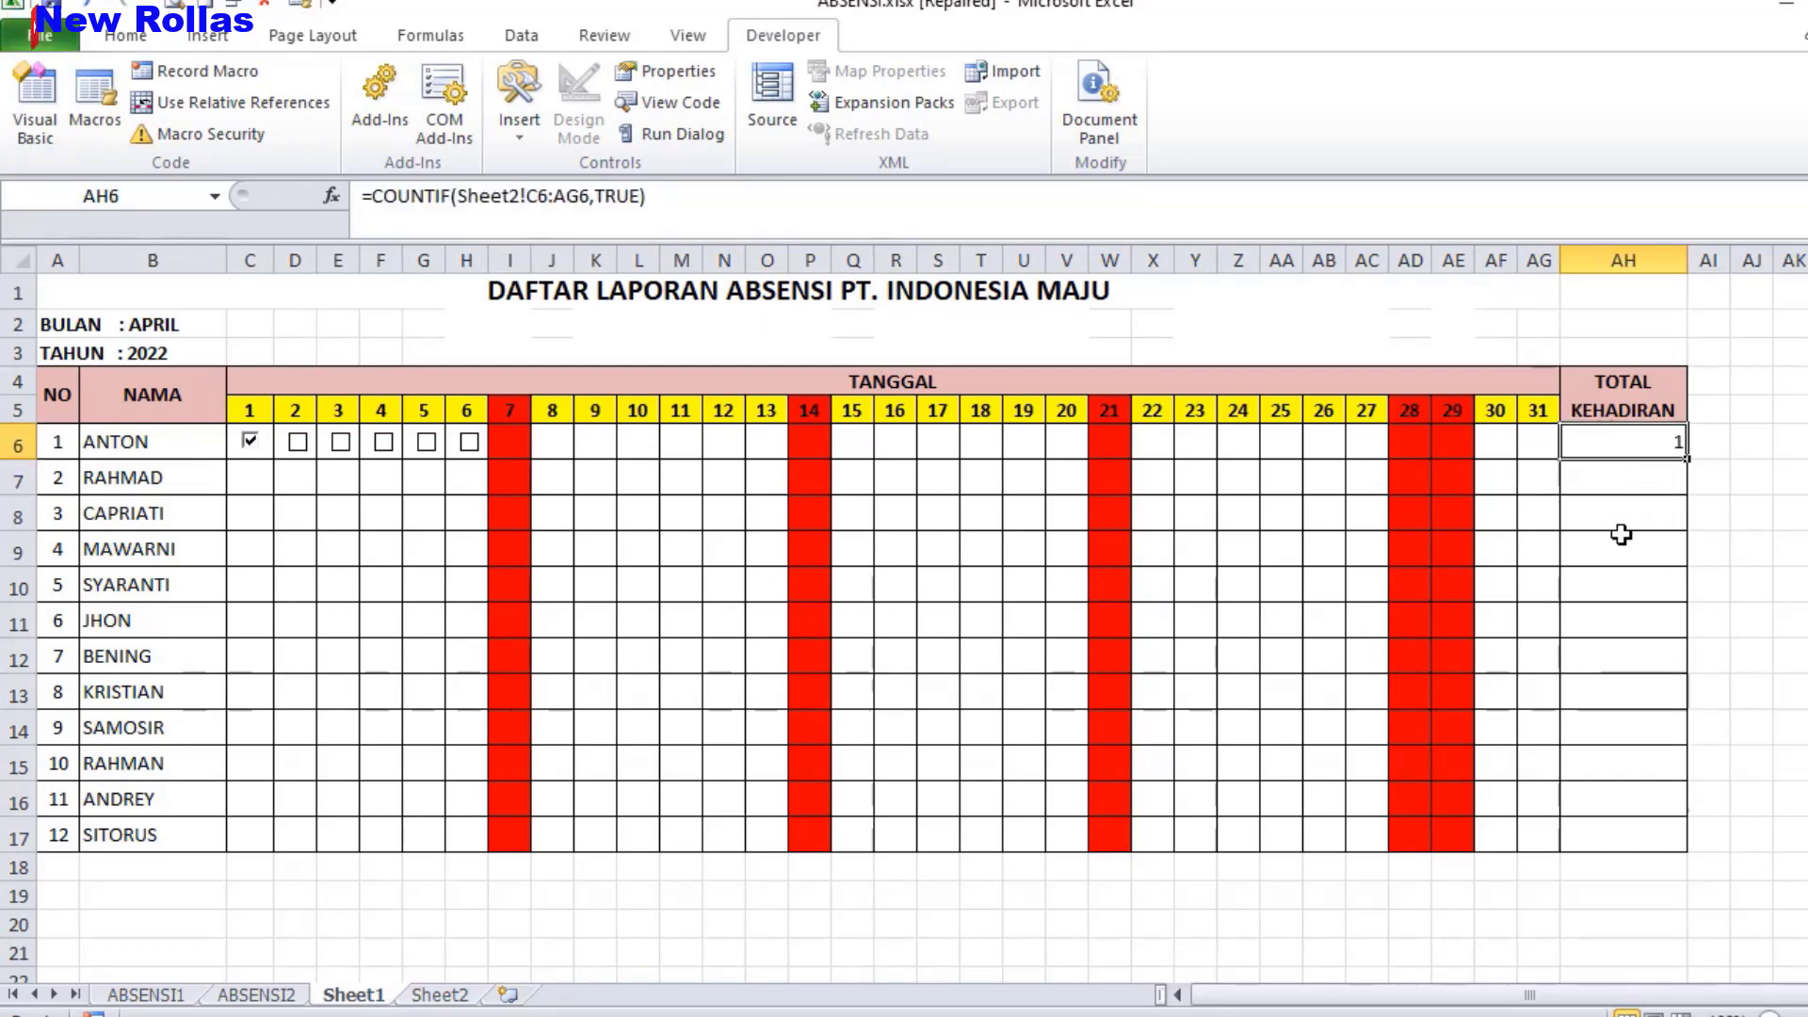
pyautogui.moveTo(1681, 257); pyautogui.dragTo(1680, 257)
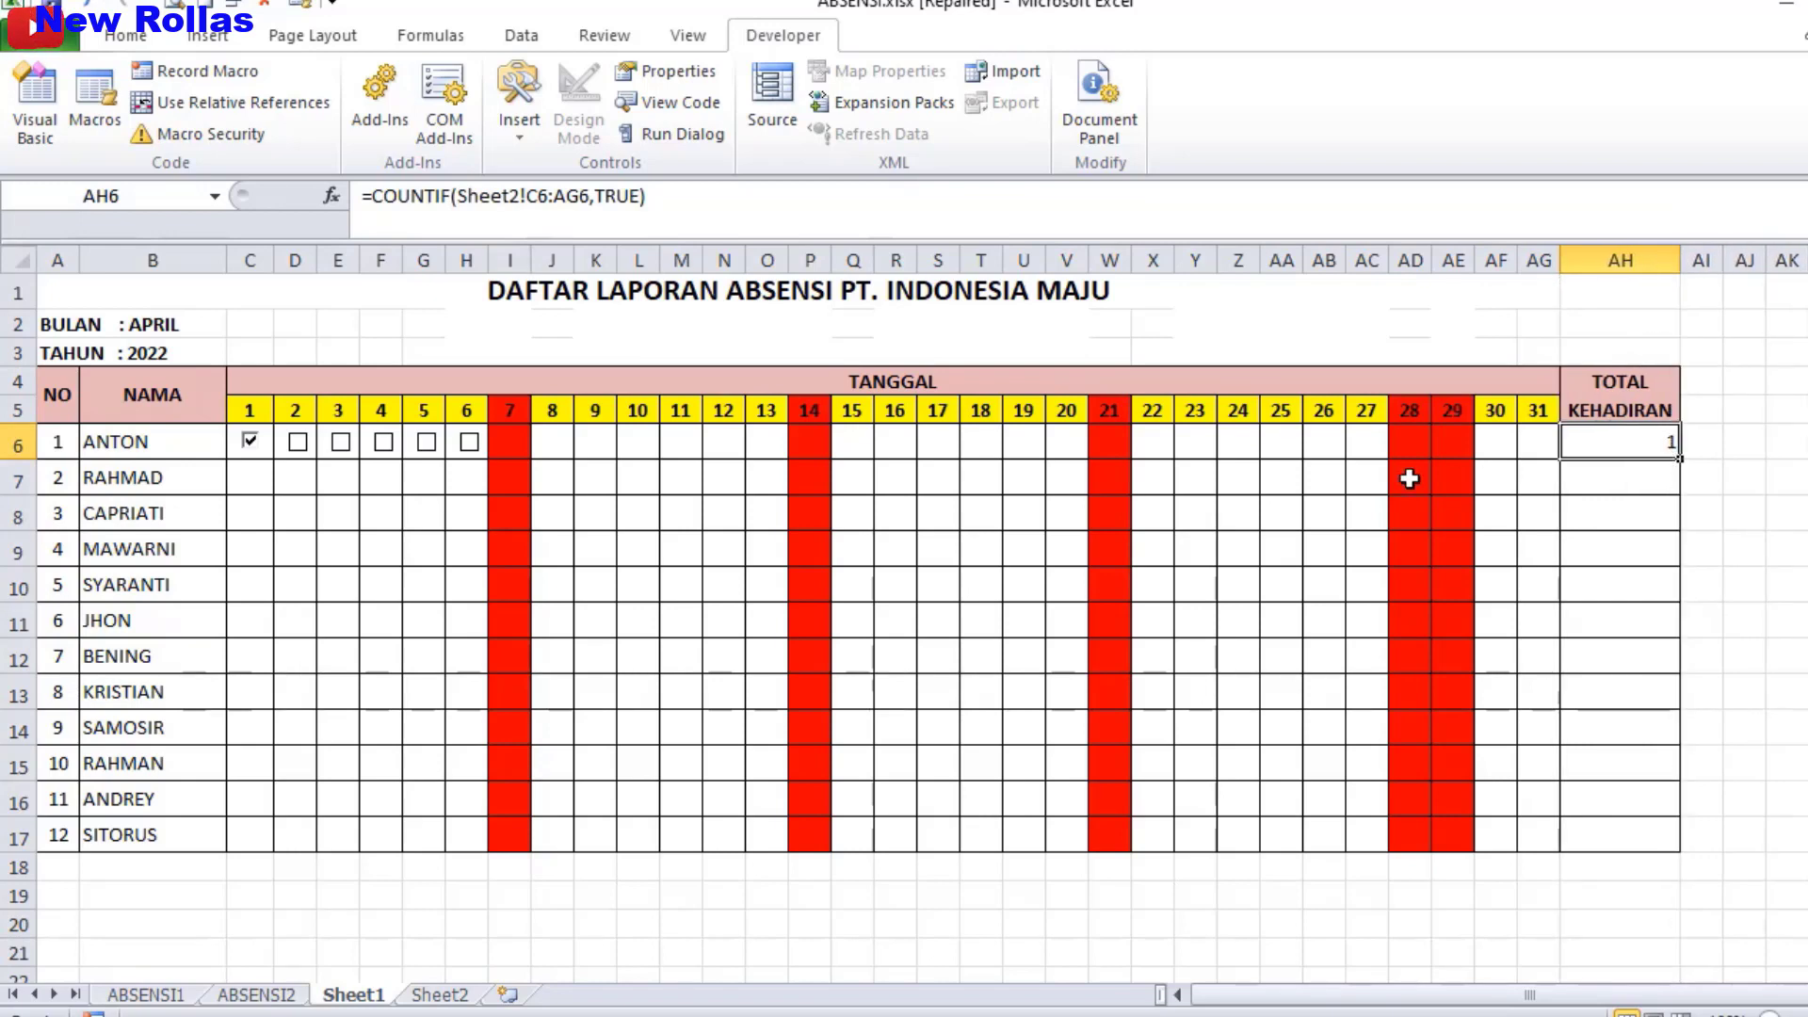
# - Test the attendance total by switching the C6 checkbox off and on and ticking the checkboxes in D6 to H6
pyautogui.click(250, 456)
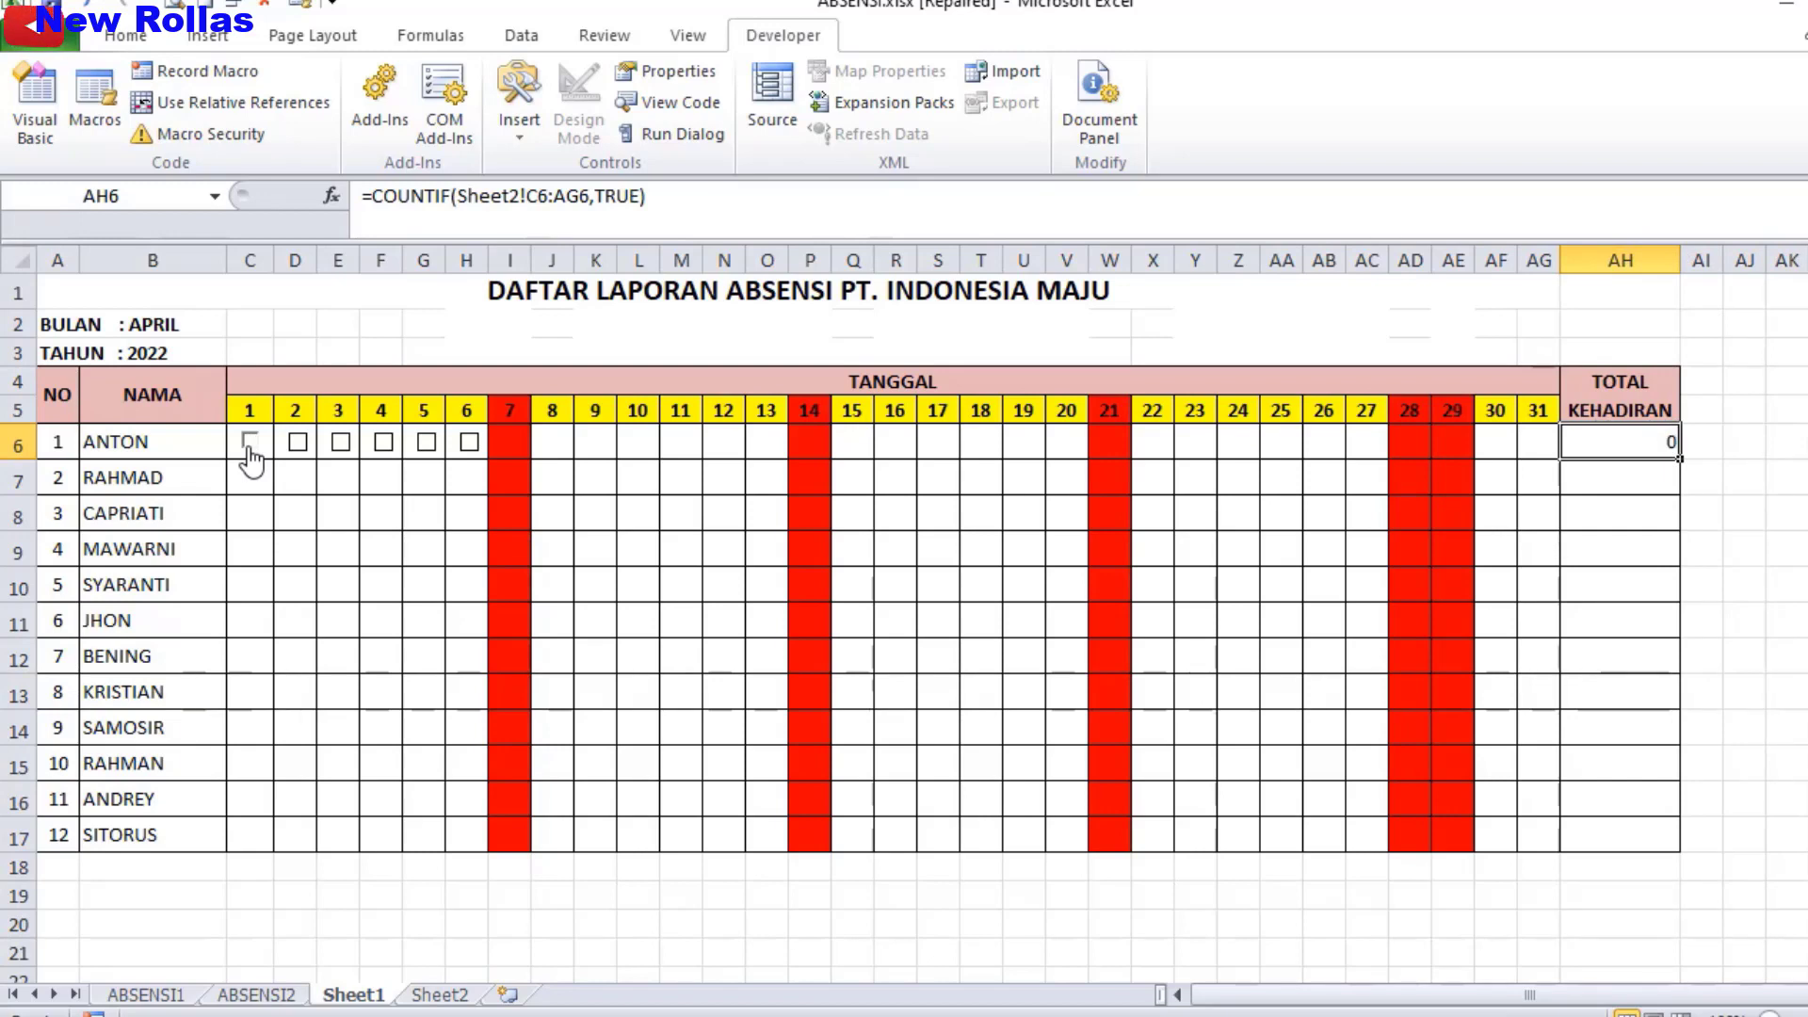
pyautogui.click(251, 457)
pyautogui.click(299, 457)
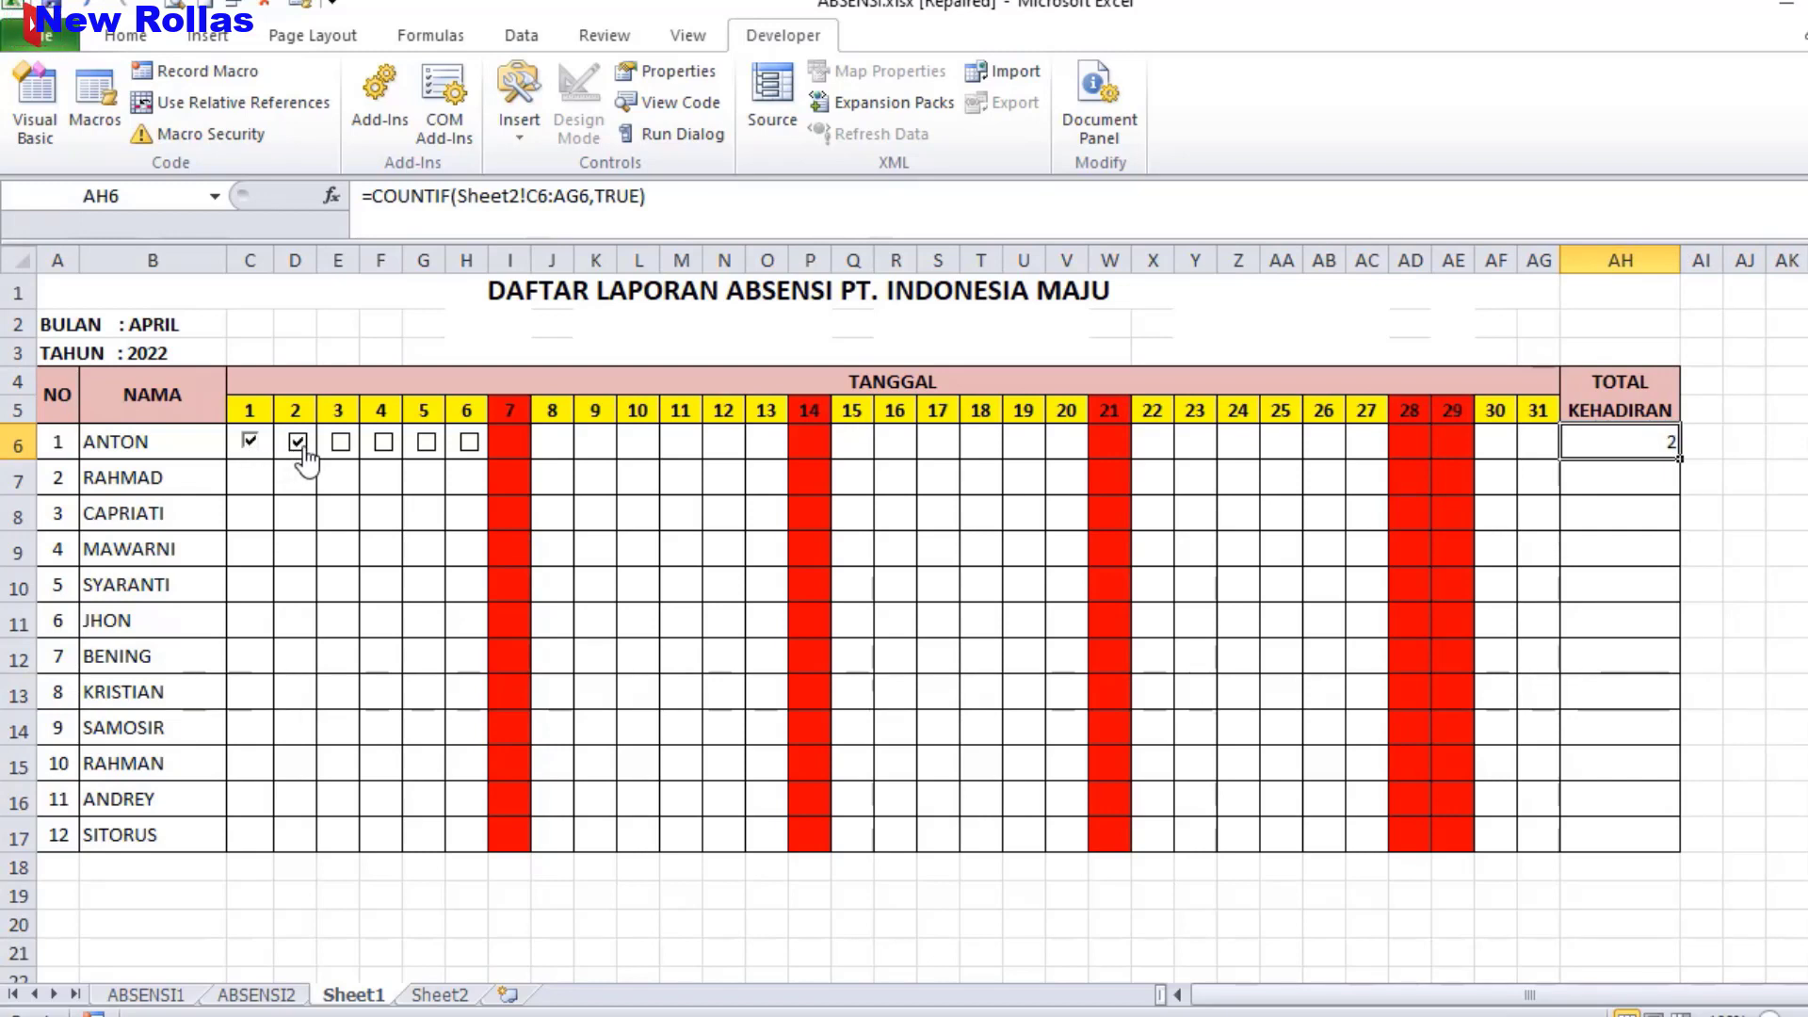
pyautogui.click(343, 458)
pyautogui.click(385, 459)
pyautogui.click(429, 459)
pyautogui.click(472, 459)
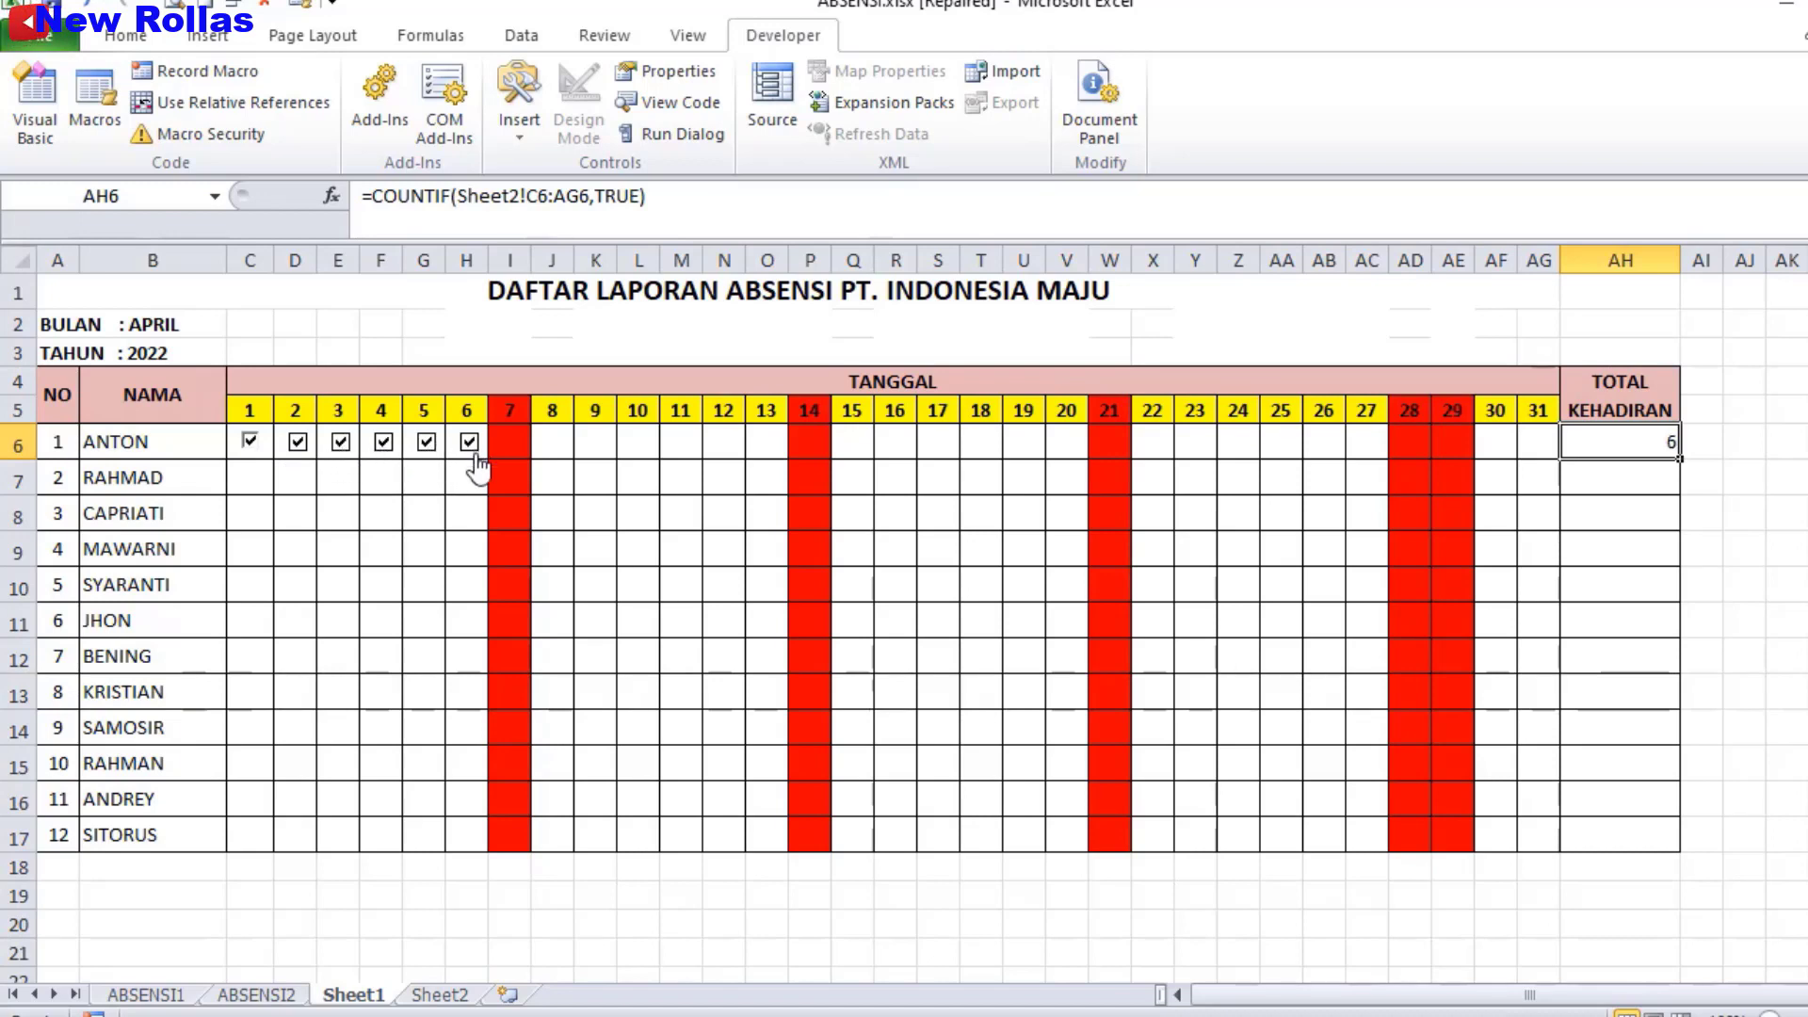